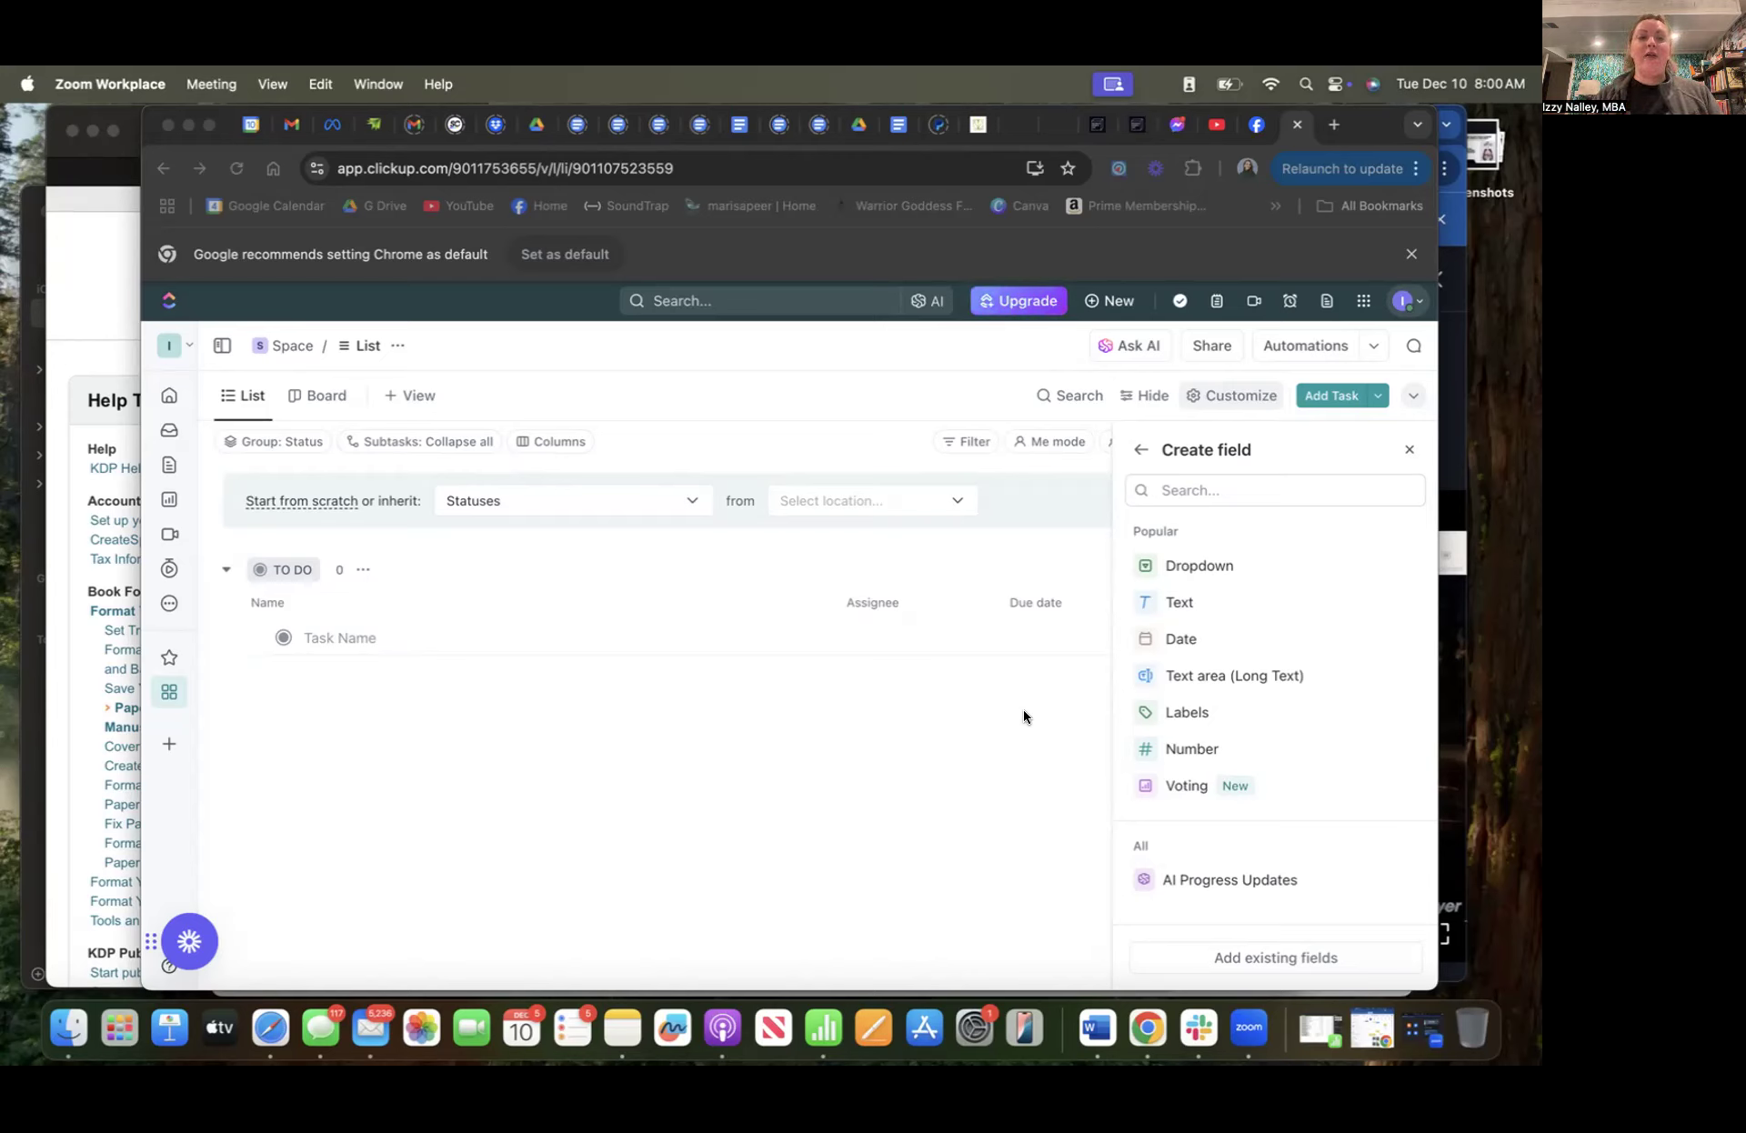
# Examine the workspace menu with its settings entries and the other workspaces available to switch to
pyautogui.click(177, 346)
pyautogui.click(171, 341)
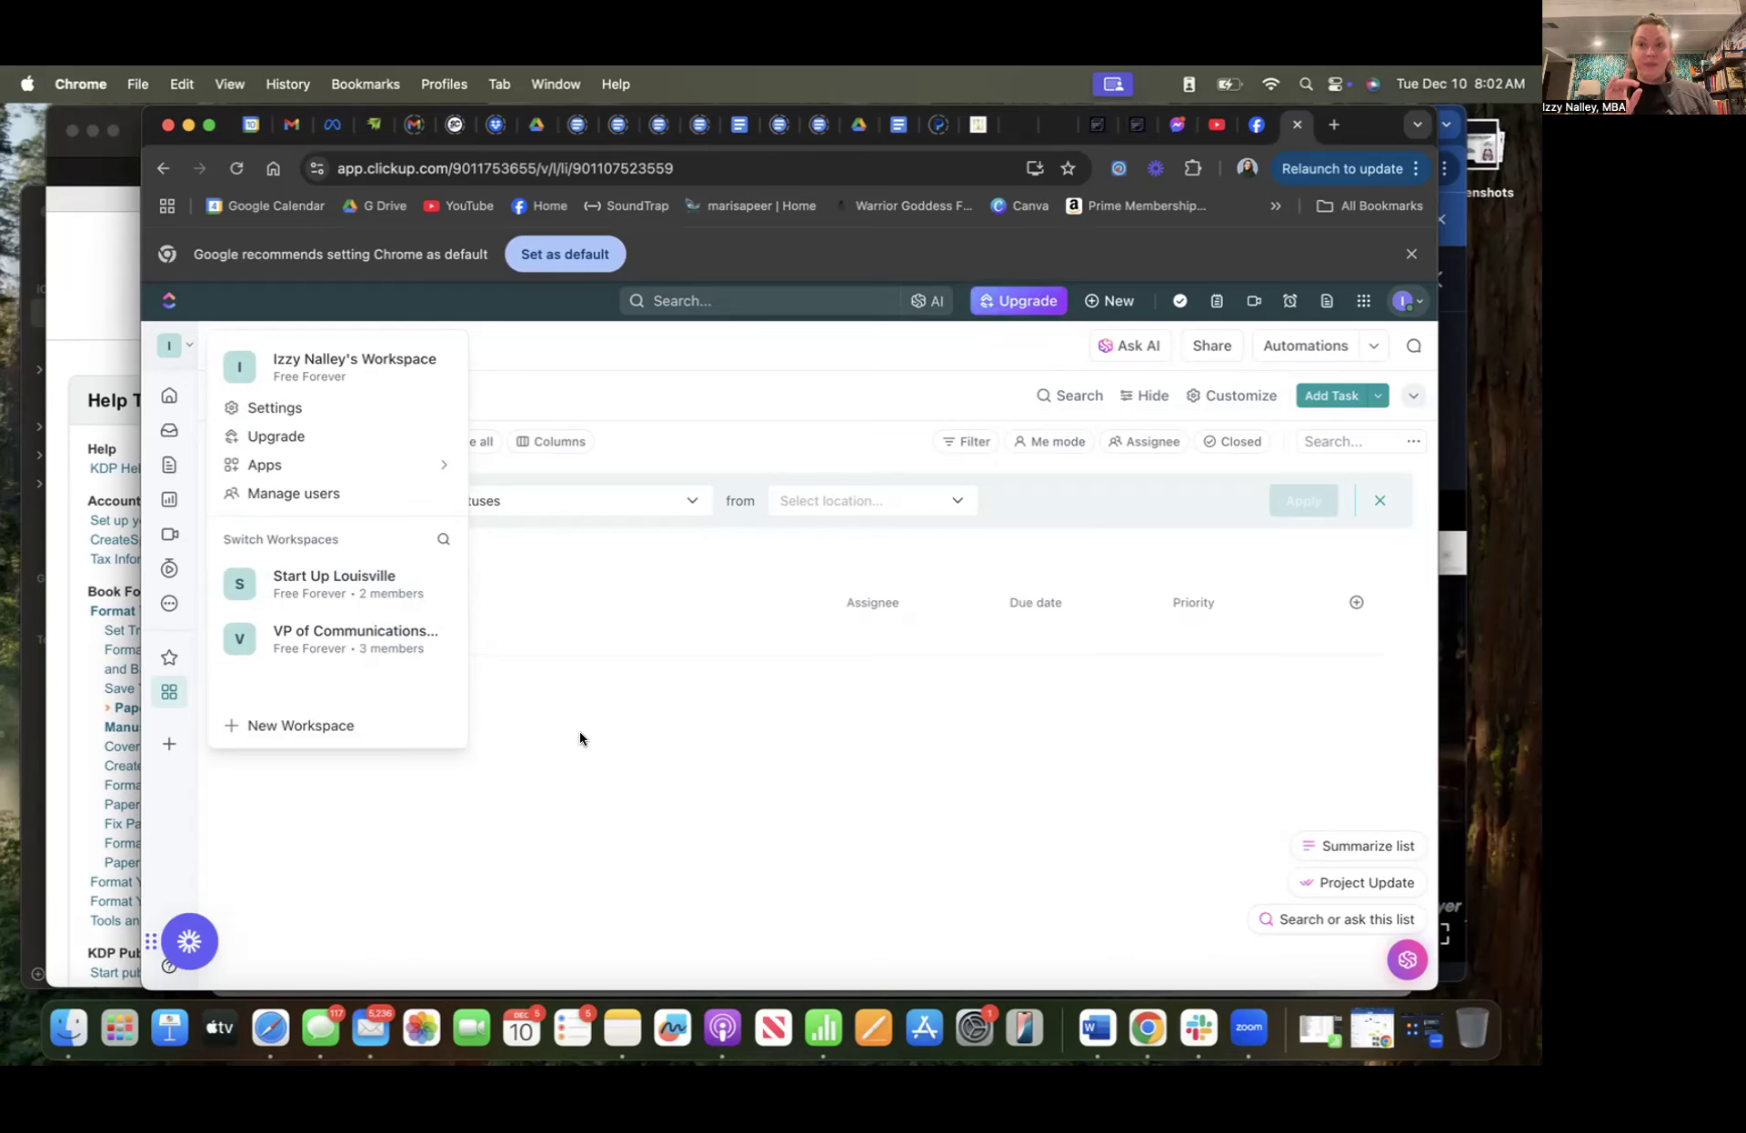
pyautogui.click(732, 787)
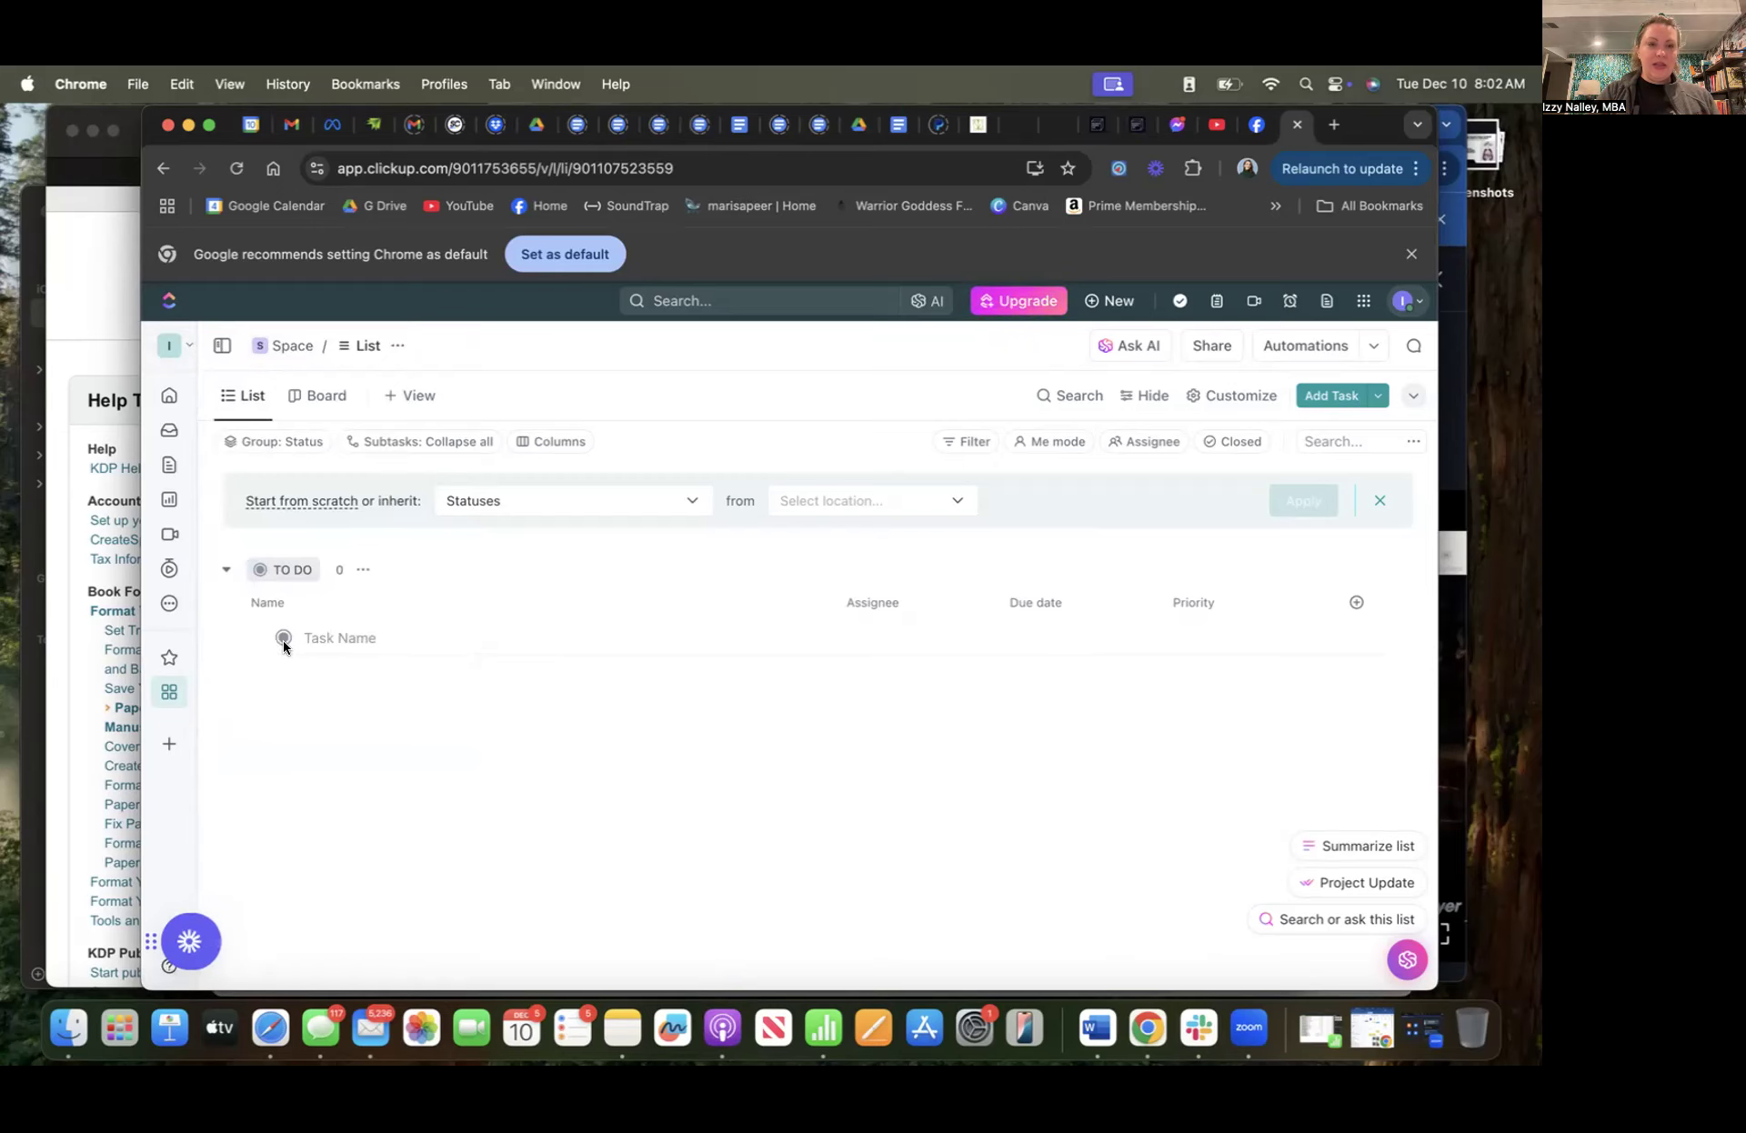
# Expand the sidebar and look over the template and import choices for creating a new doc in Docs
pyautogui.click(222, 347)
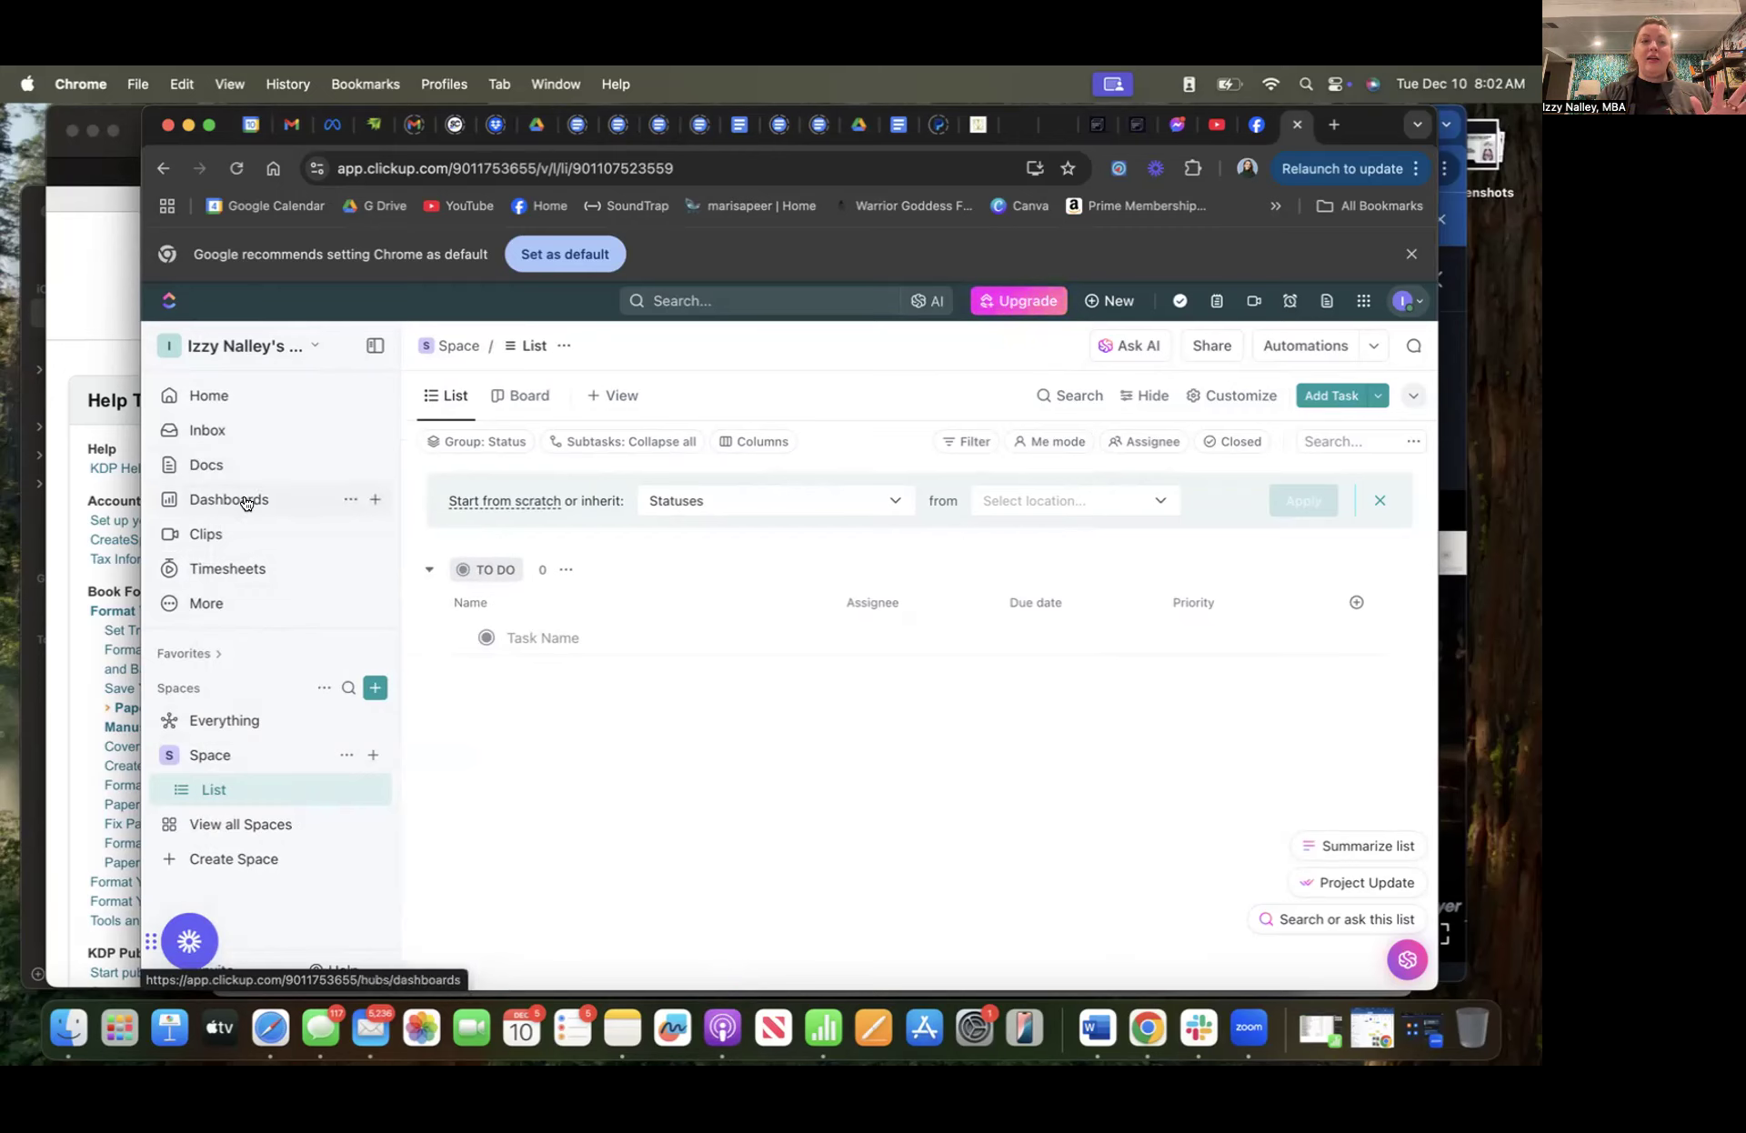
pyautogui.click(224, 467)
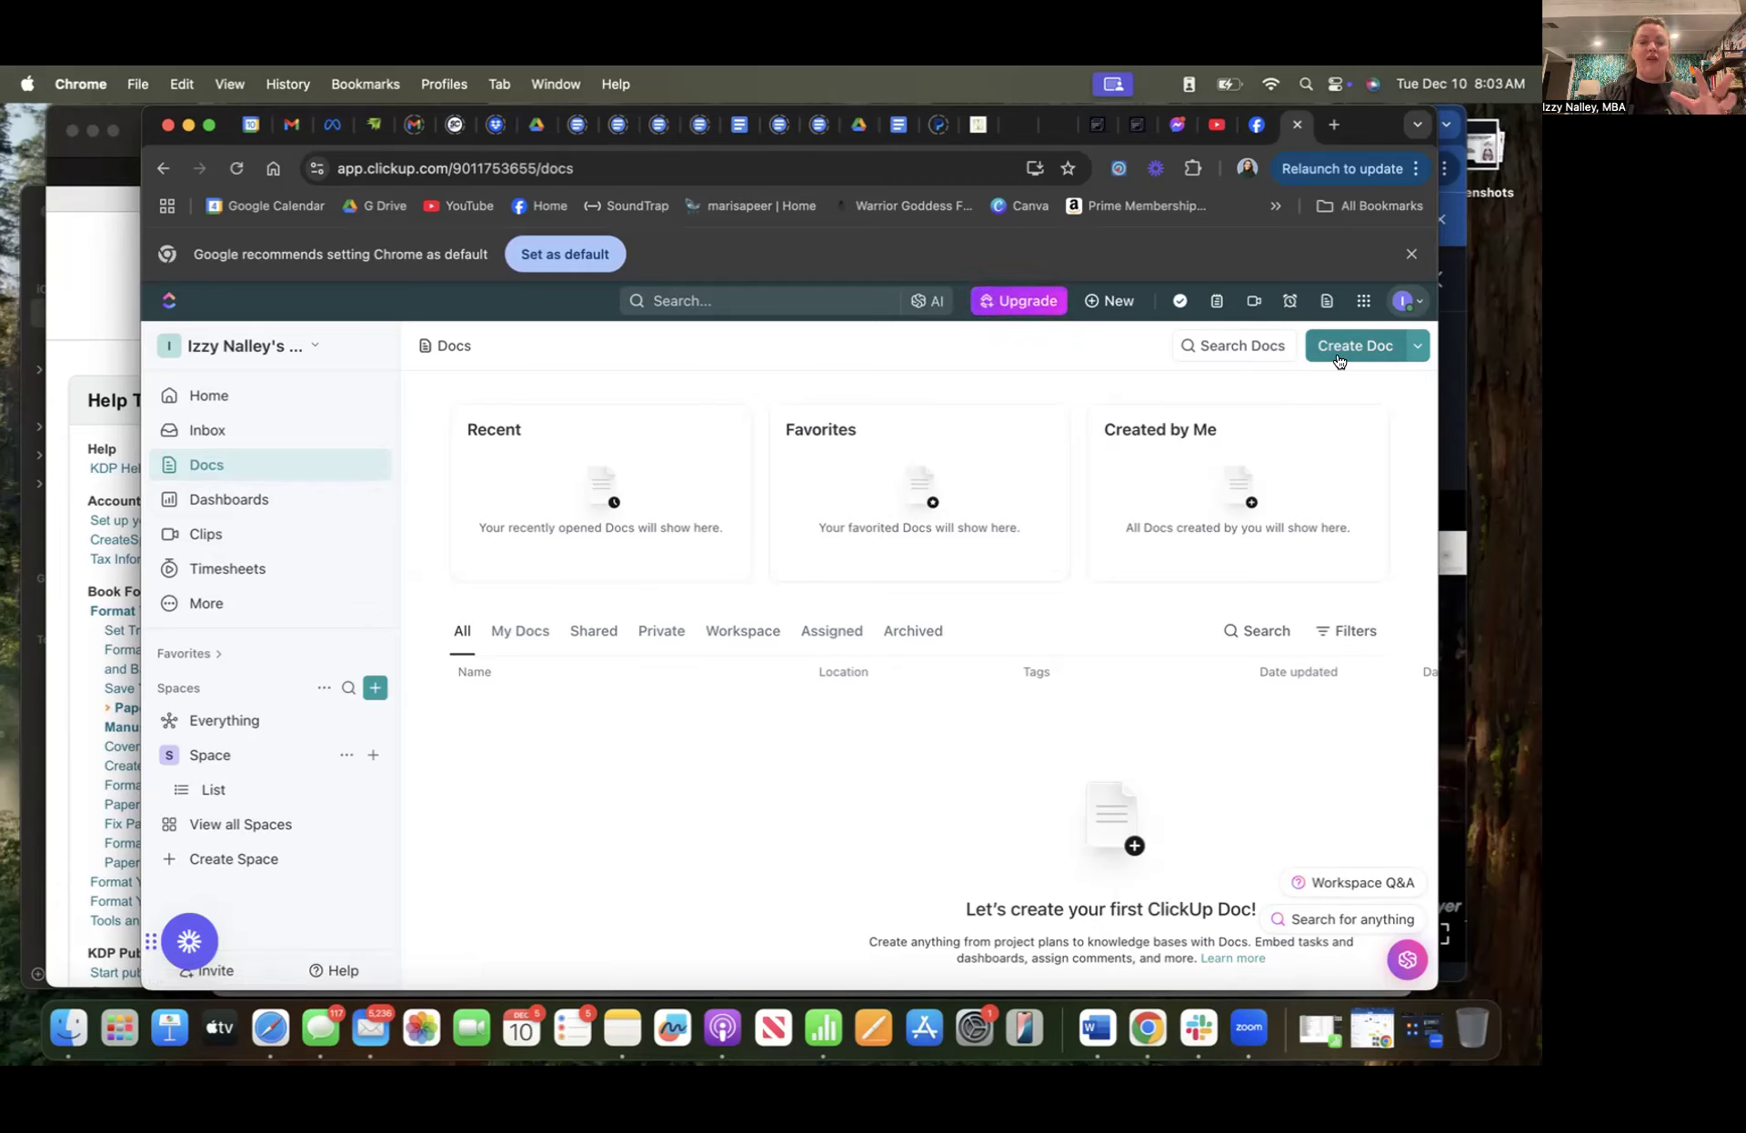
pyautogui.click(1417, 345)
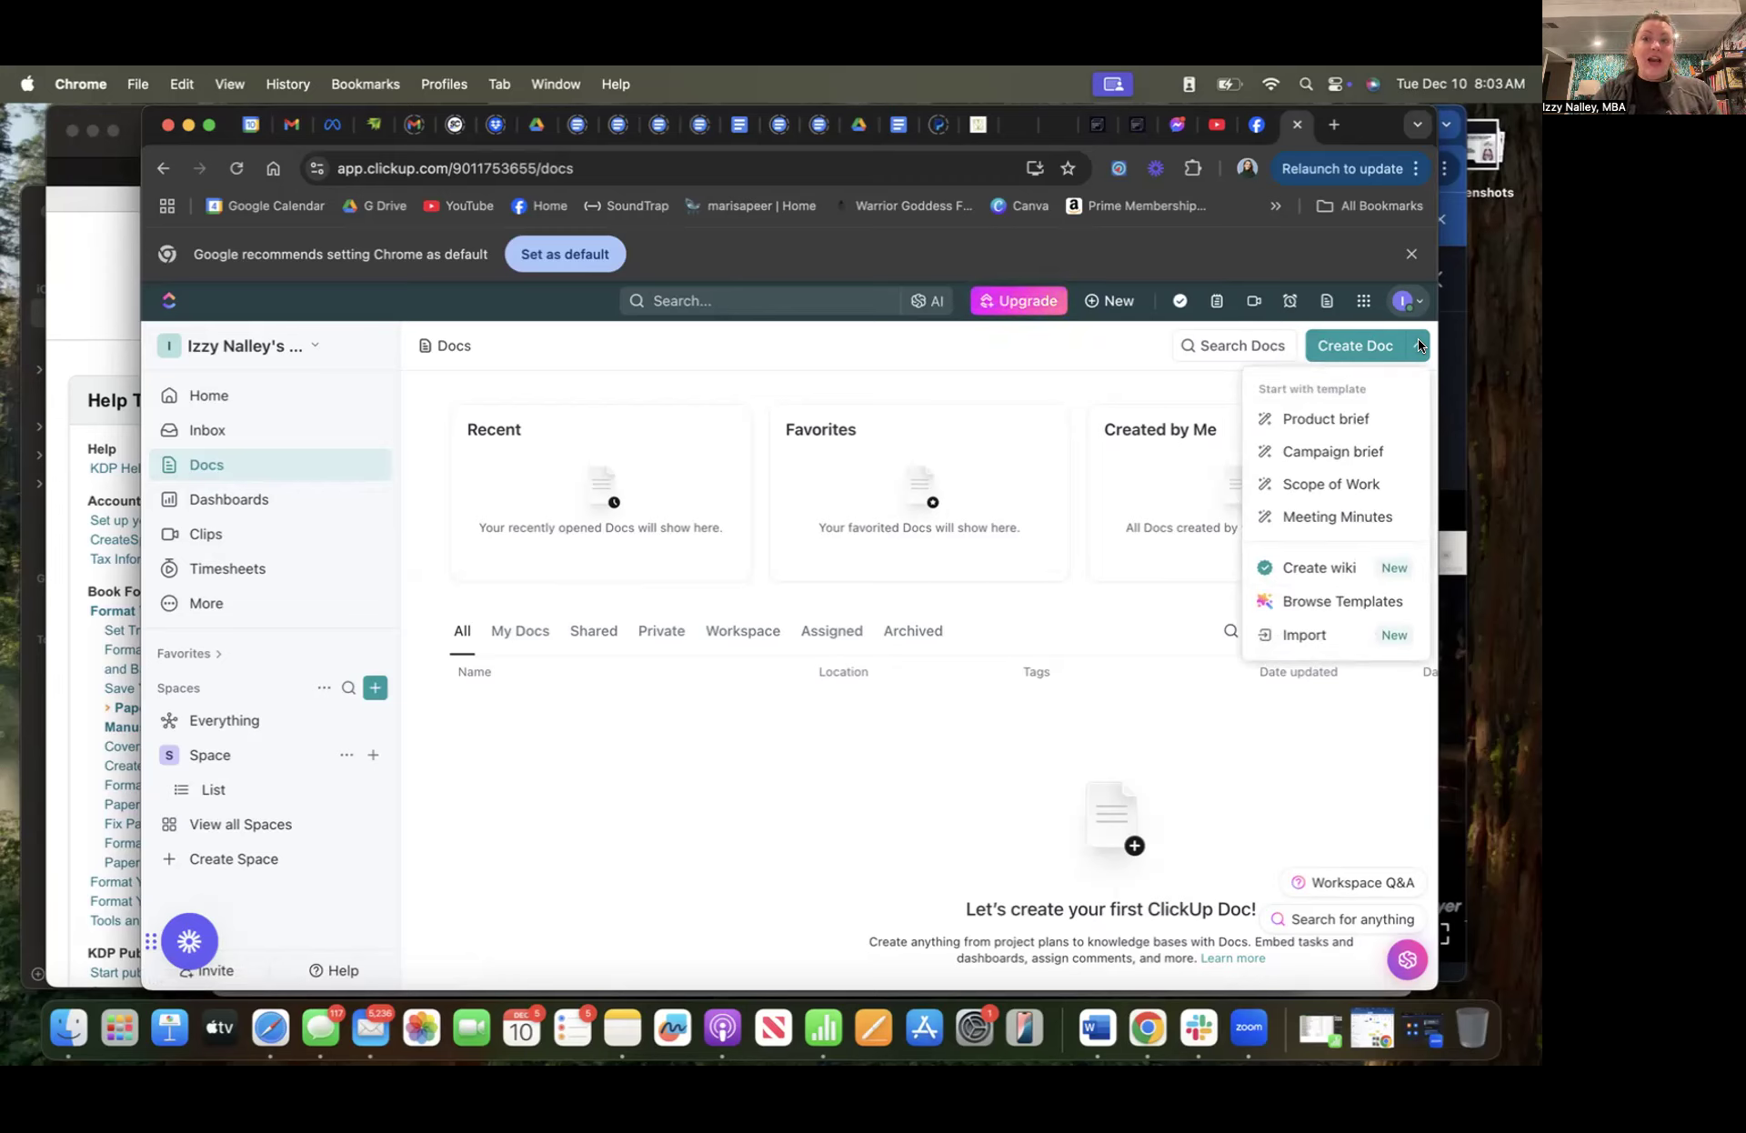
pyautogui.click(877, 737)
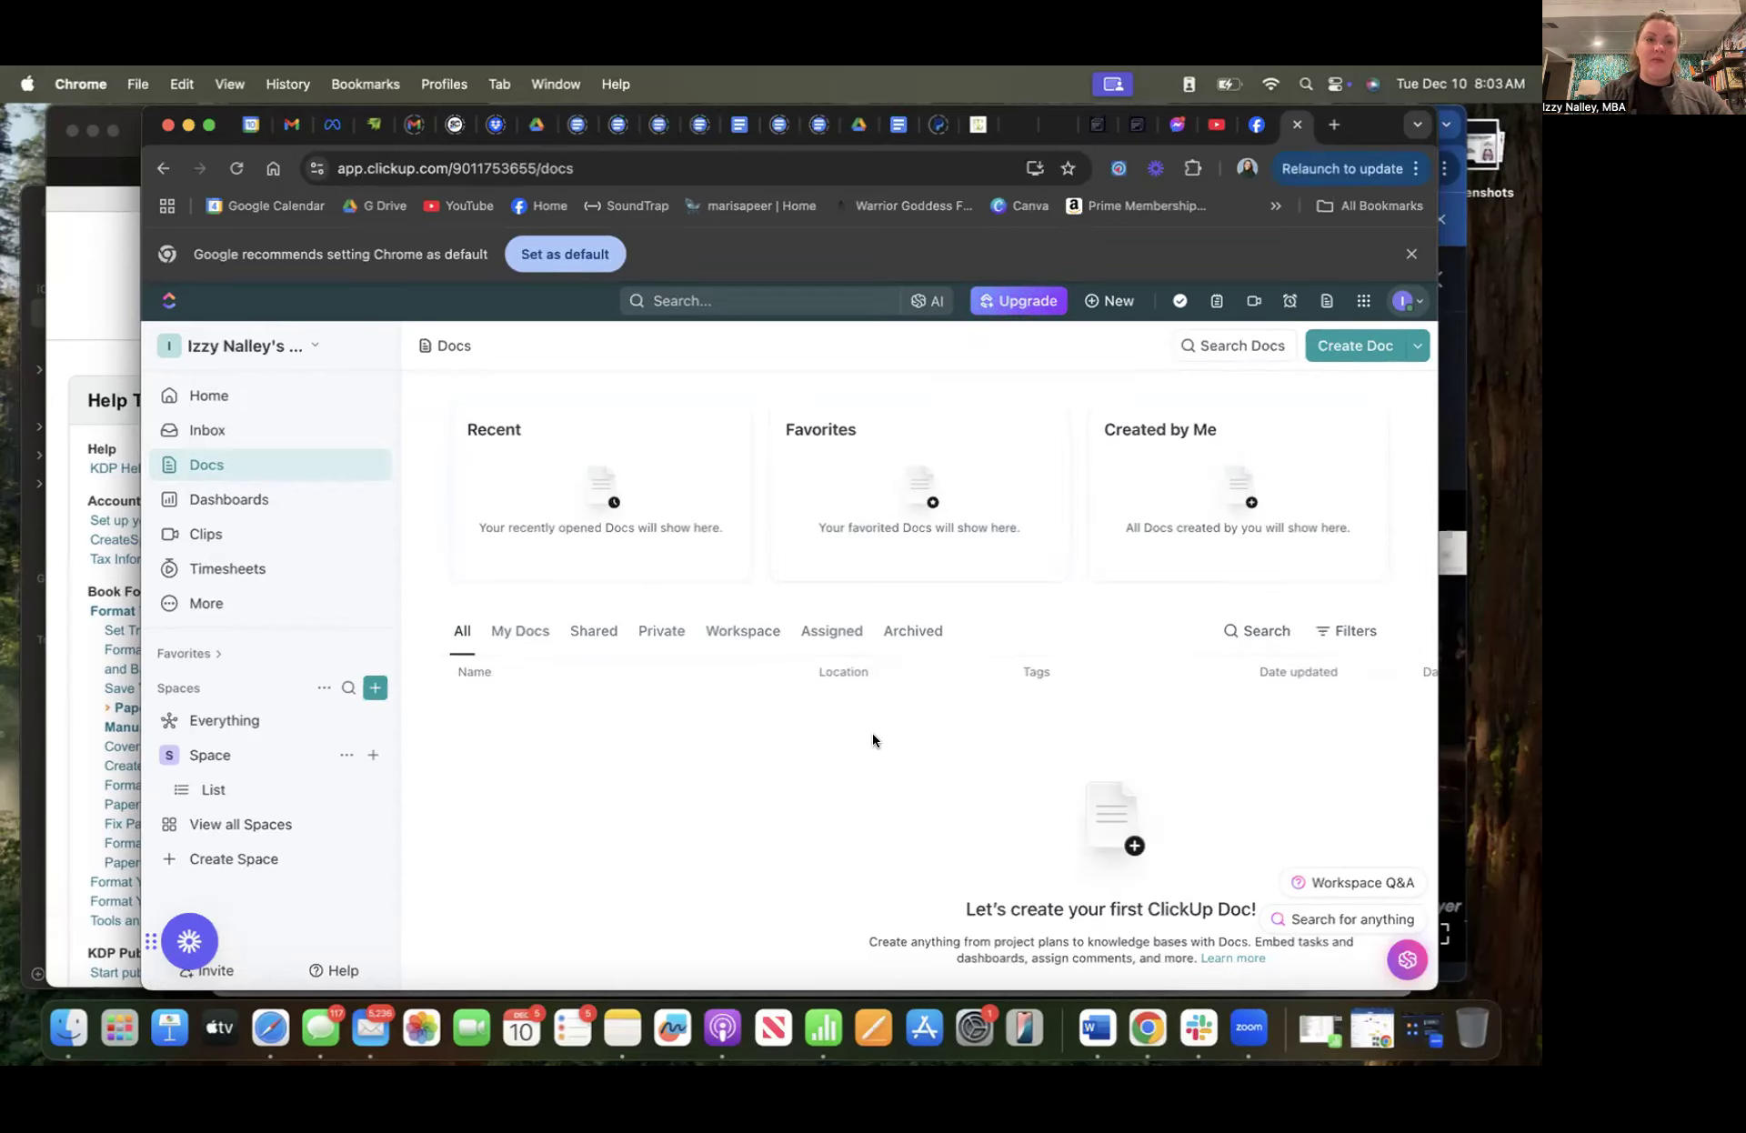
# View the Timesheets page and the cards that can be added to Home
pyautogui.click(285, 580)
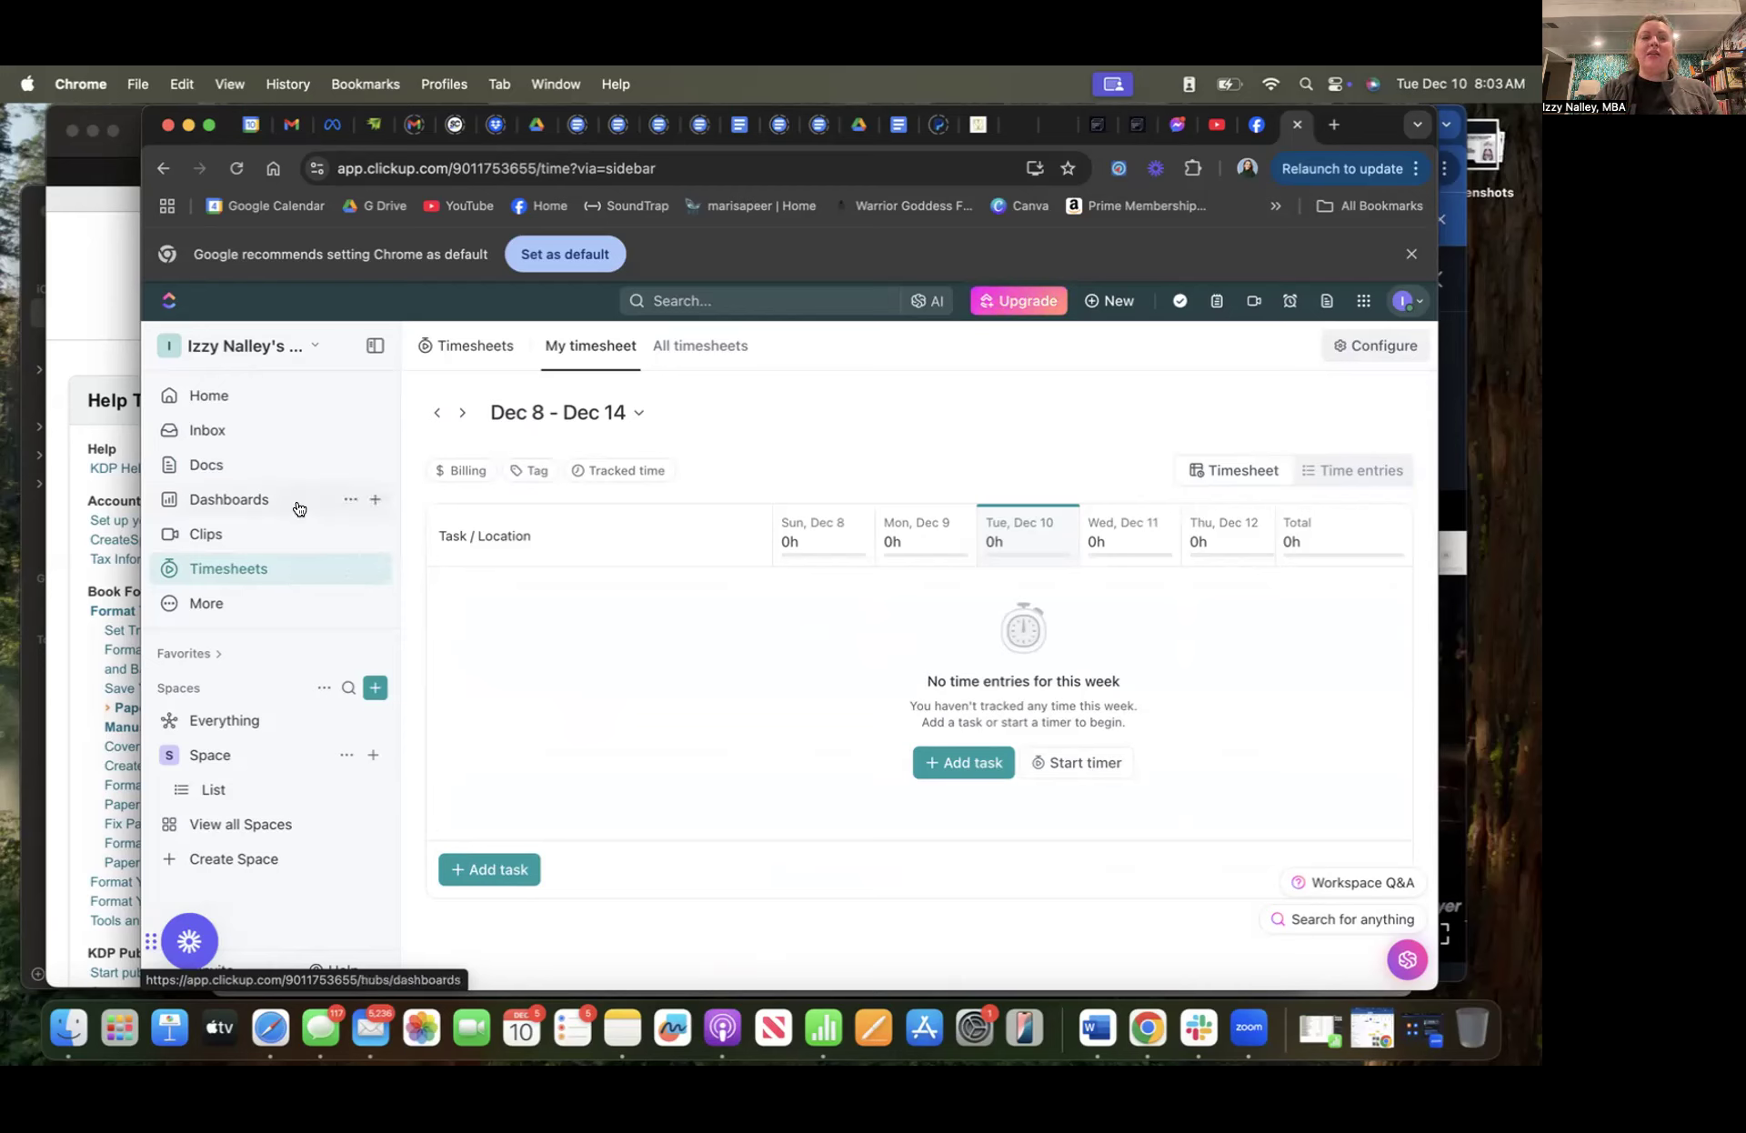
pyautogui.click(269, 398)
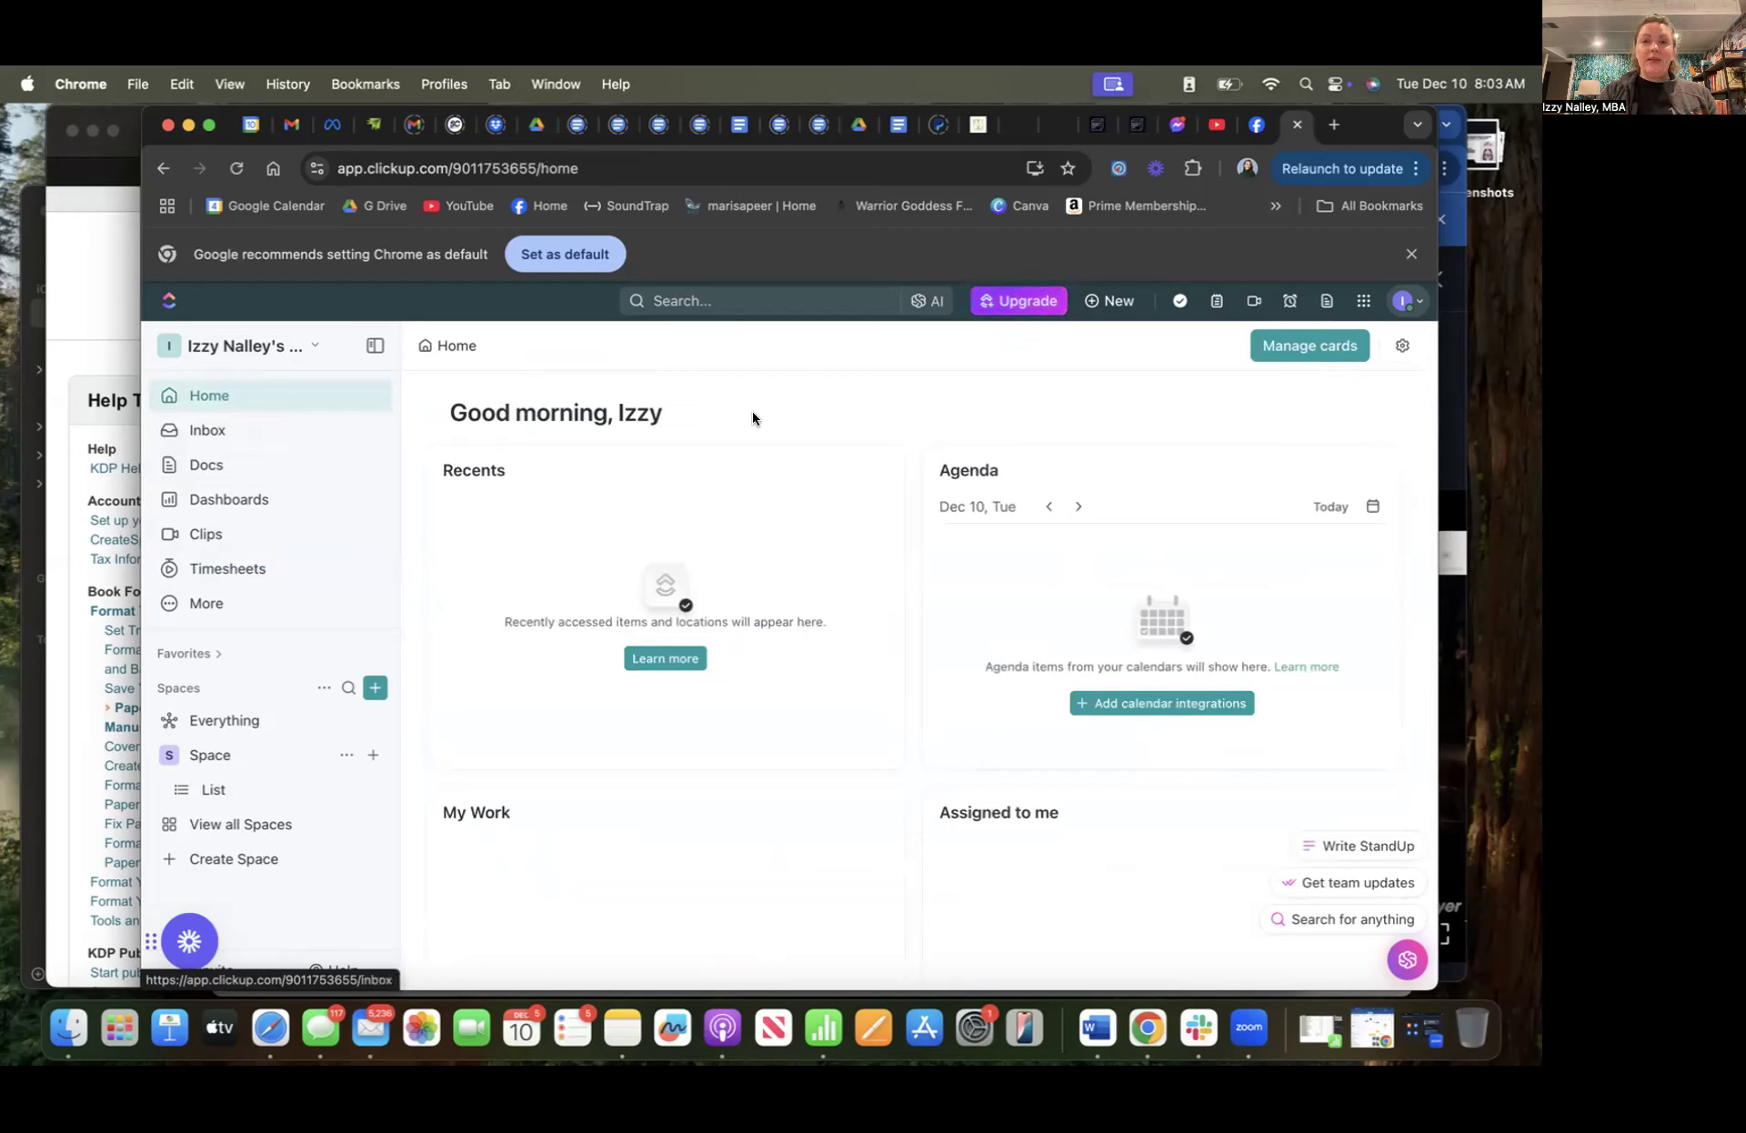
pyautogui.click(1309, 338)
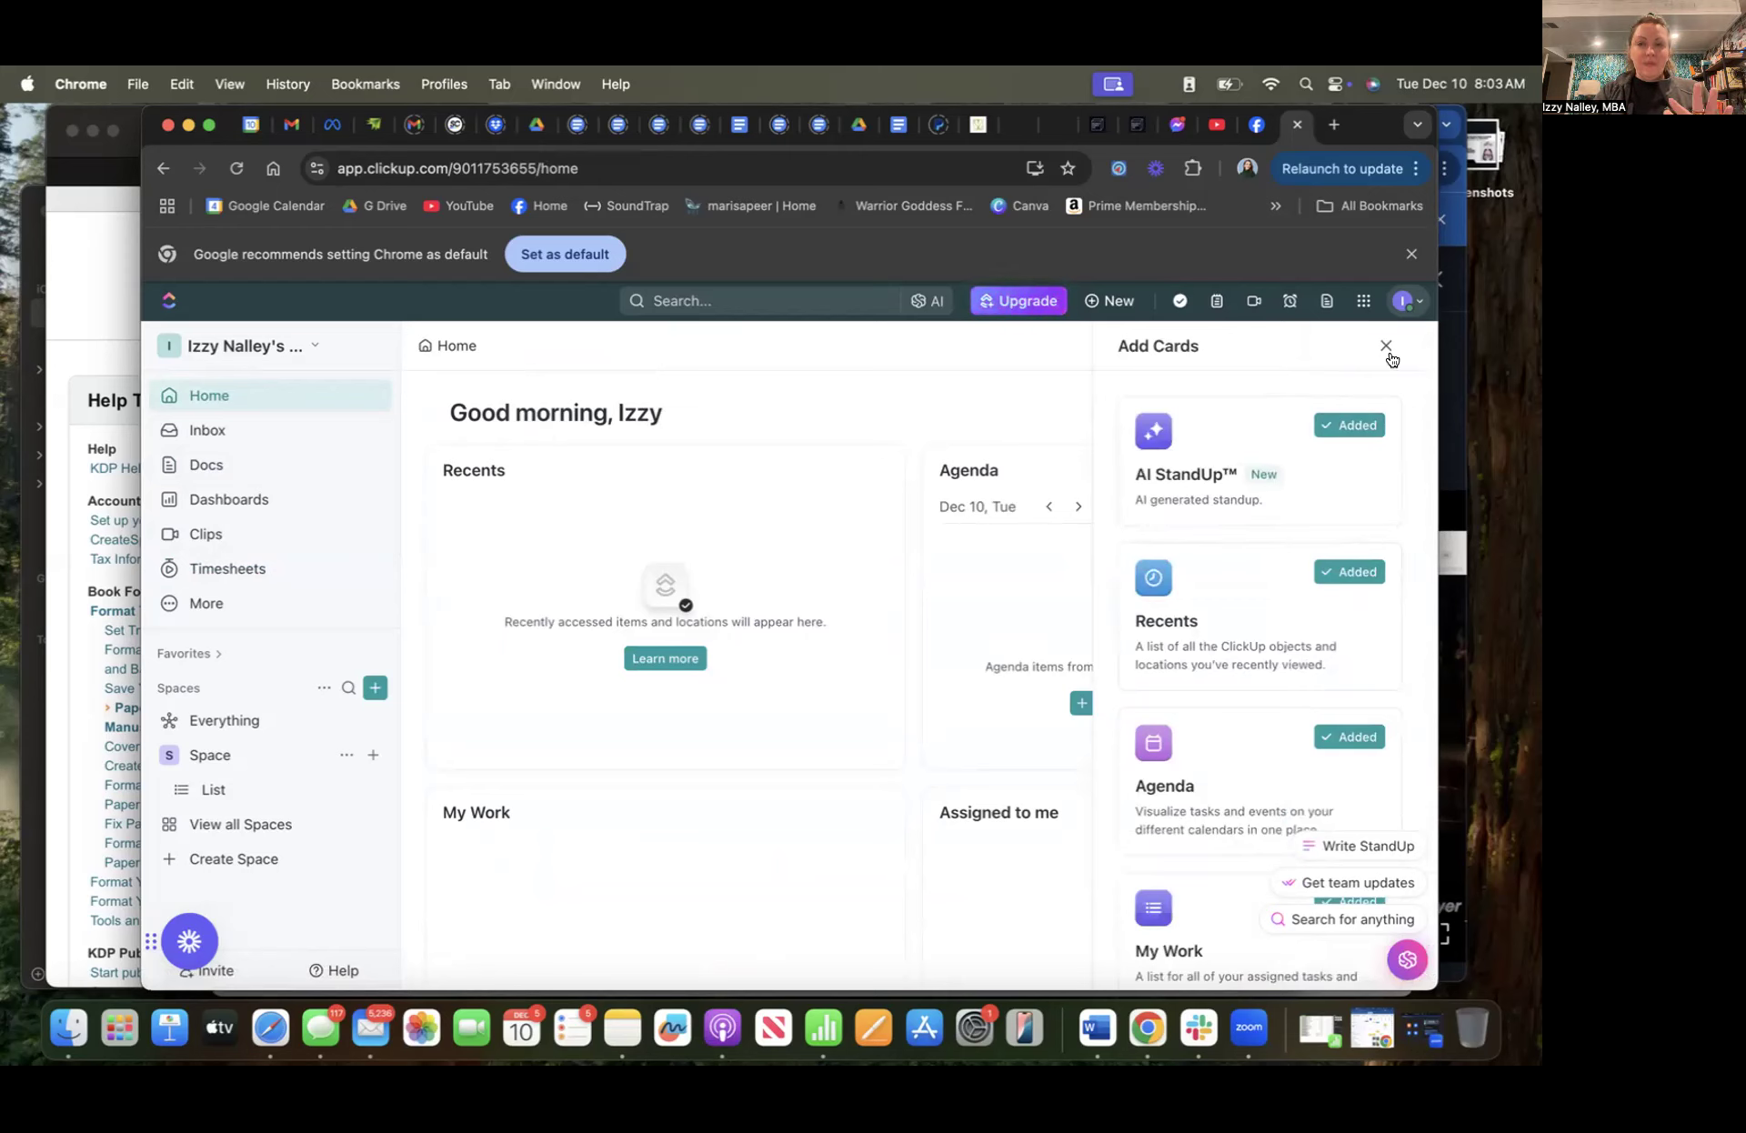
pyautogui.click(1386, 346)
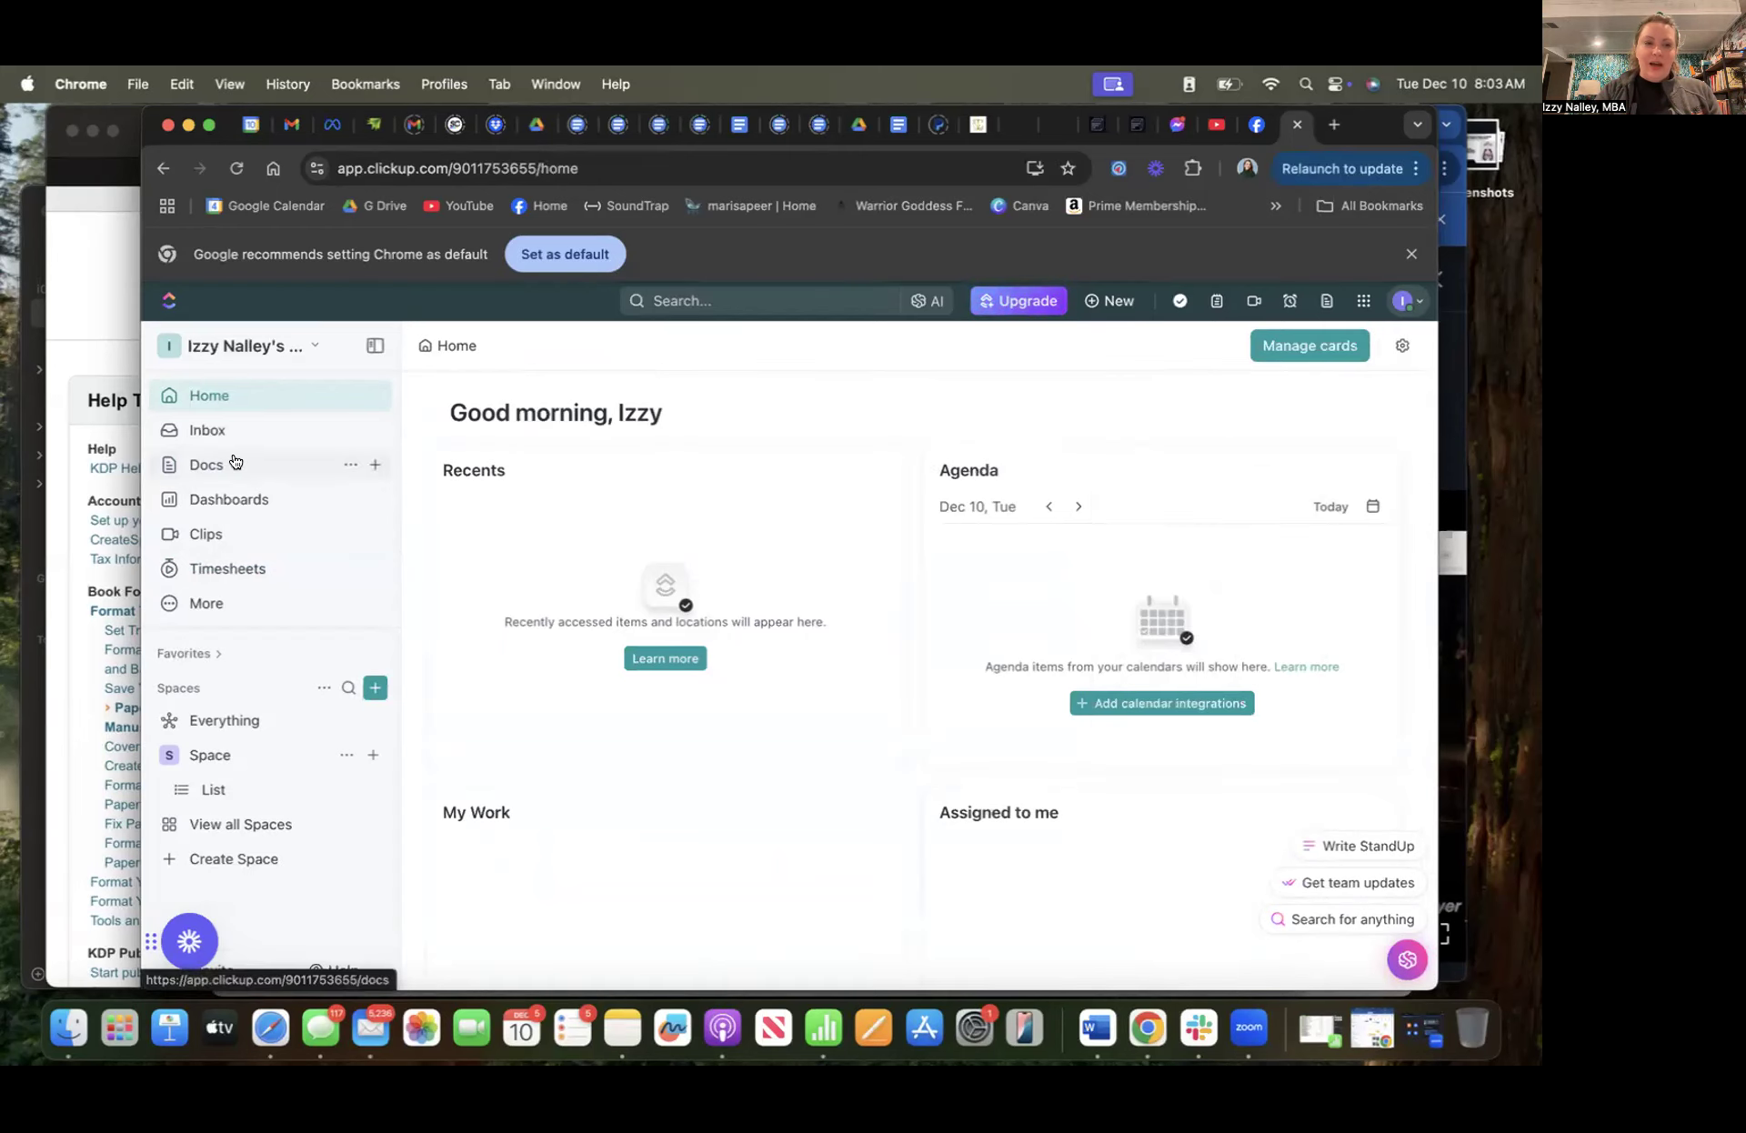
# View the available Dashboard templates and return to the Space's List view
pyautogui.click(231, 499)
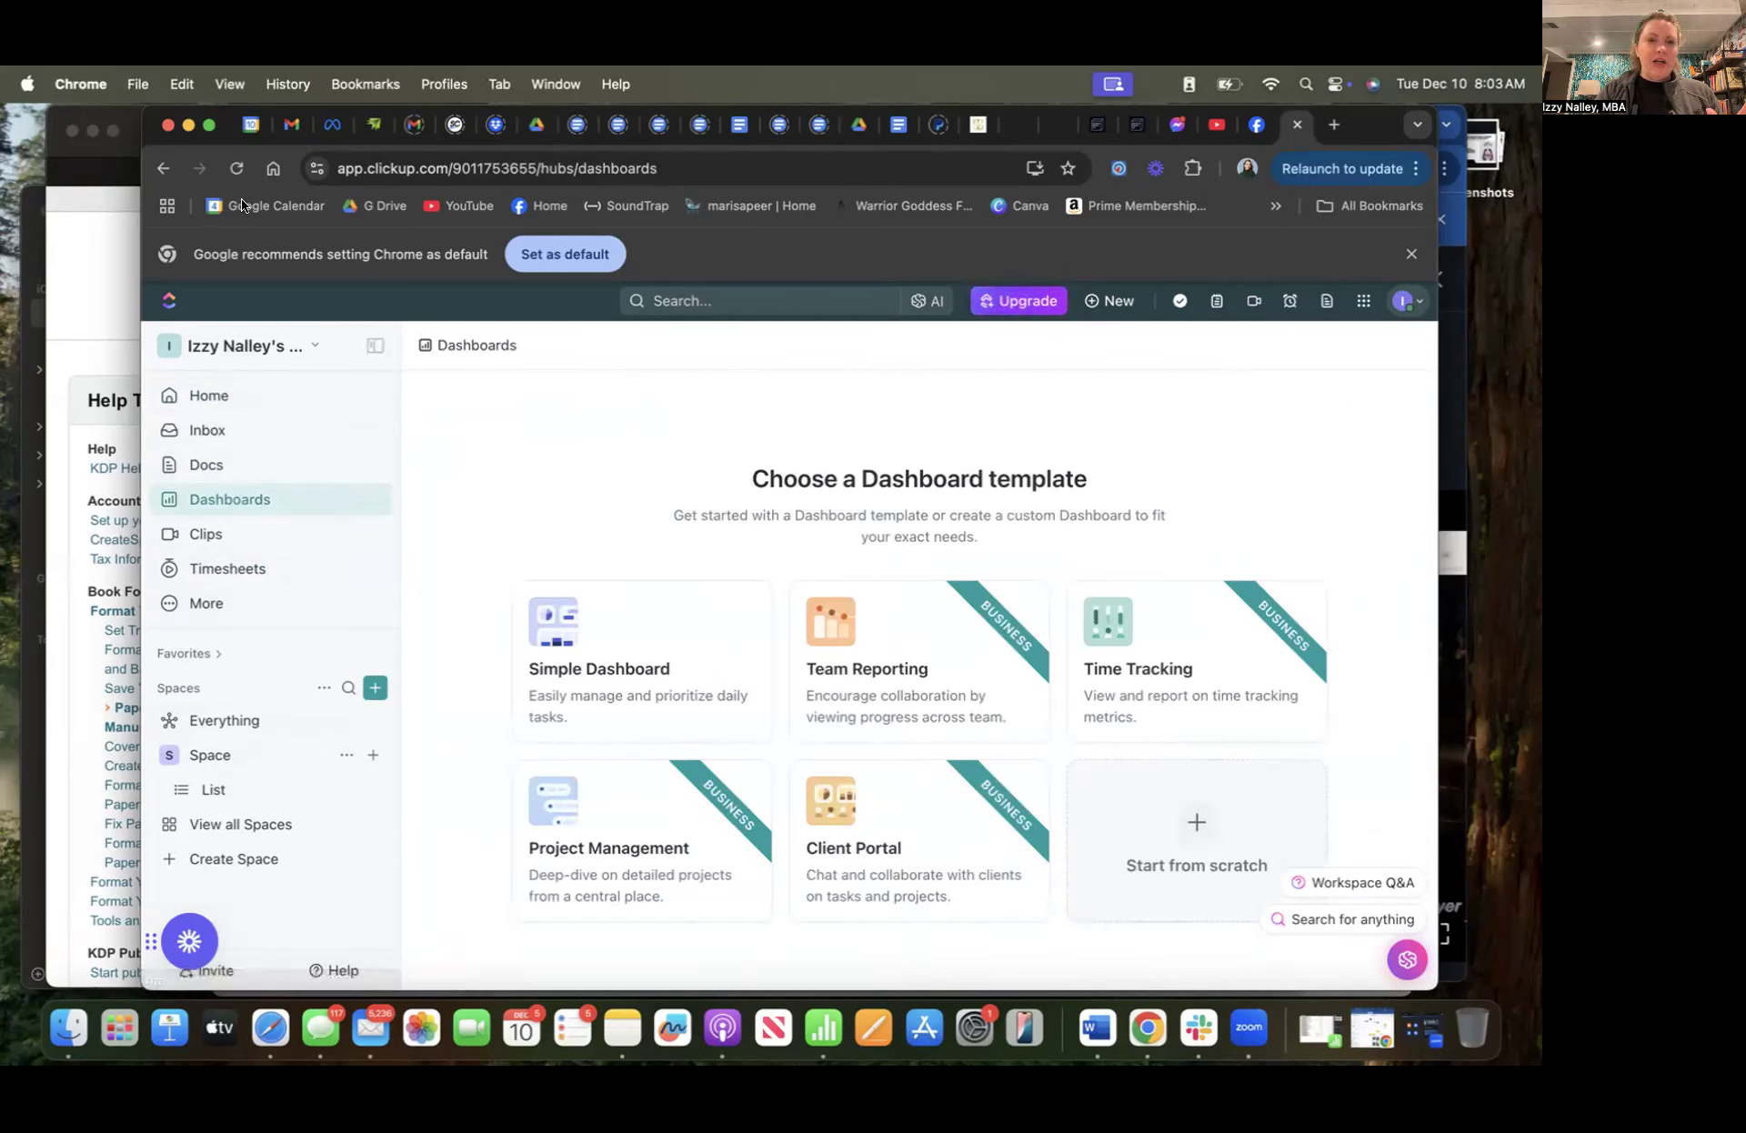
pyautogui.click(164, 168)
pyautogui.click(164, 168)
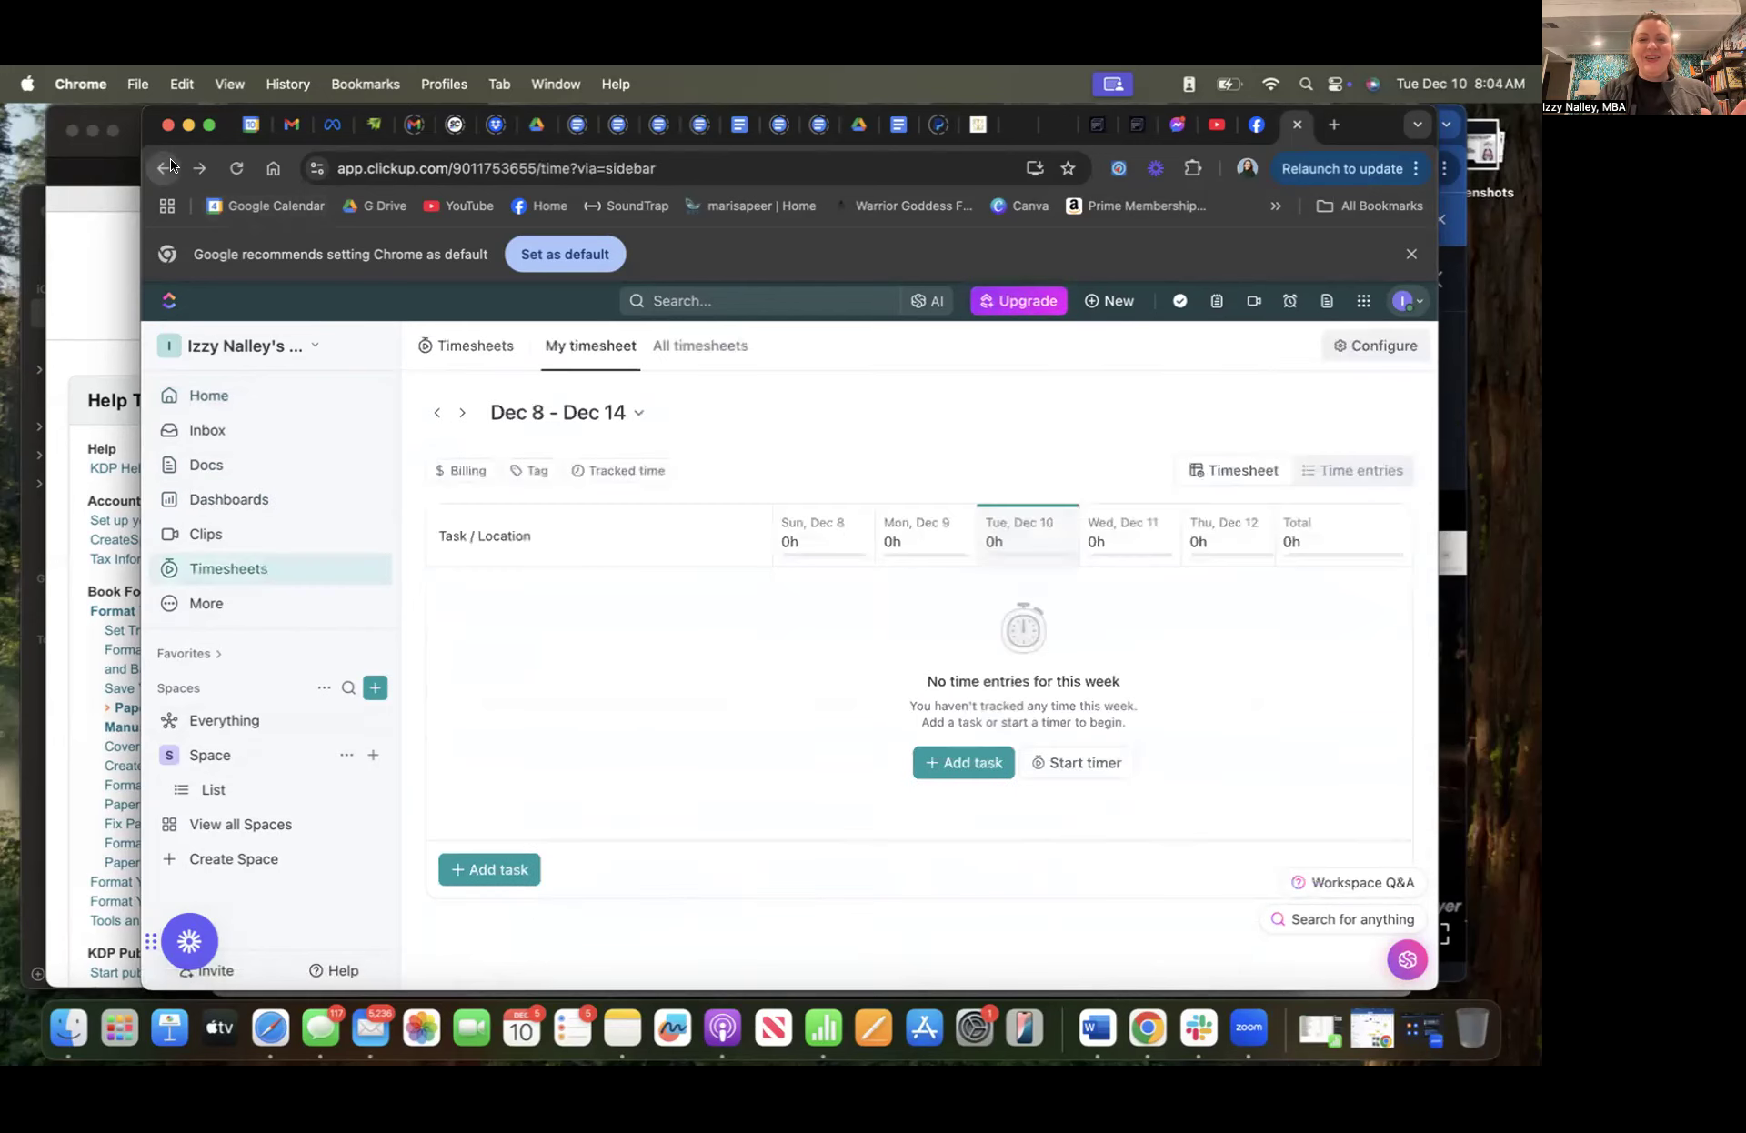
pyautogui.click(171, 158)
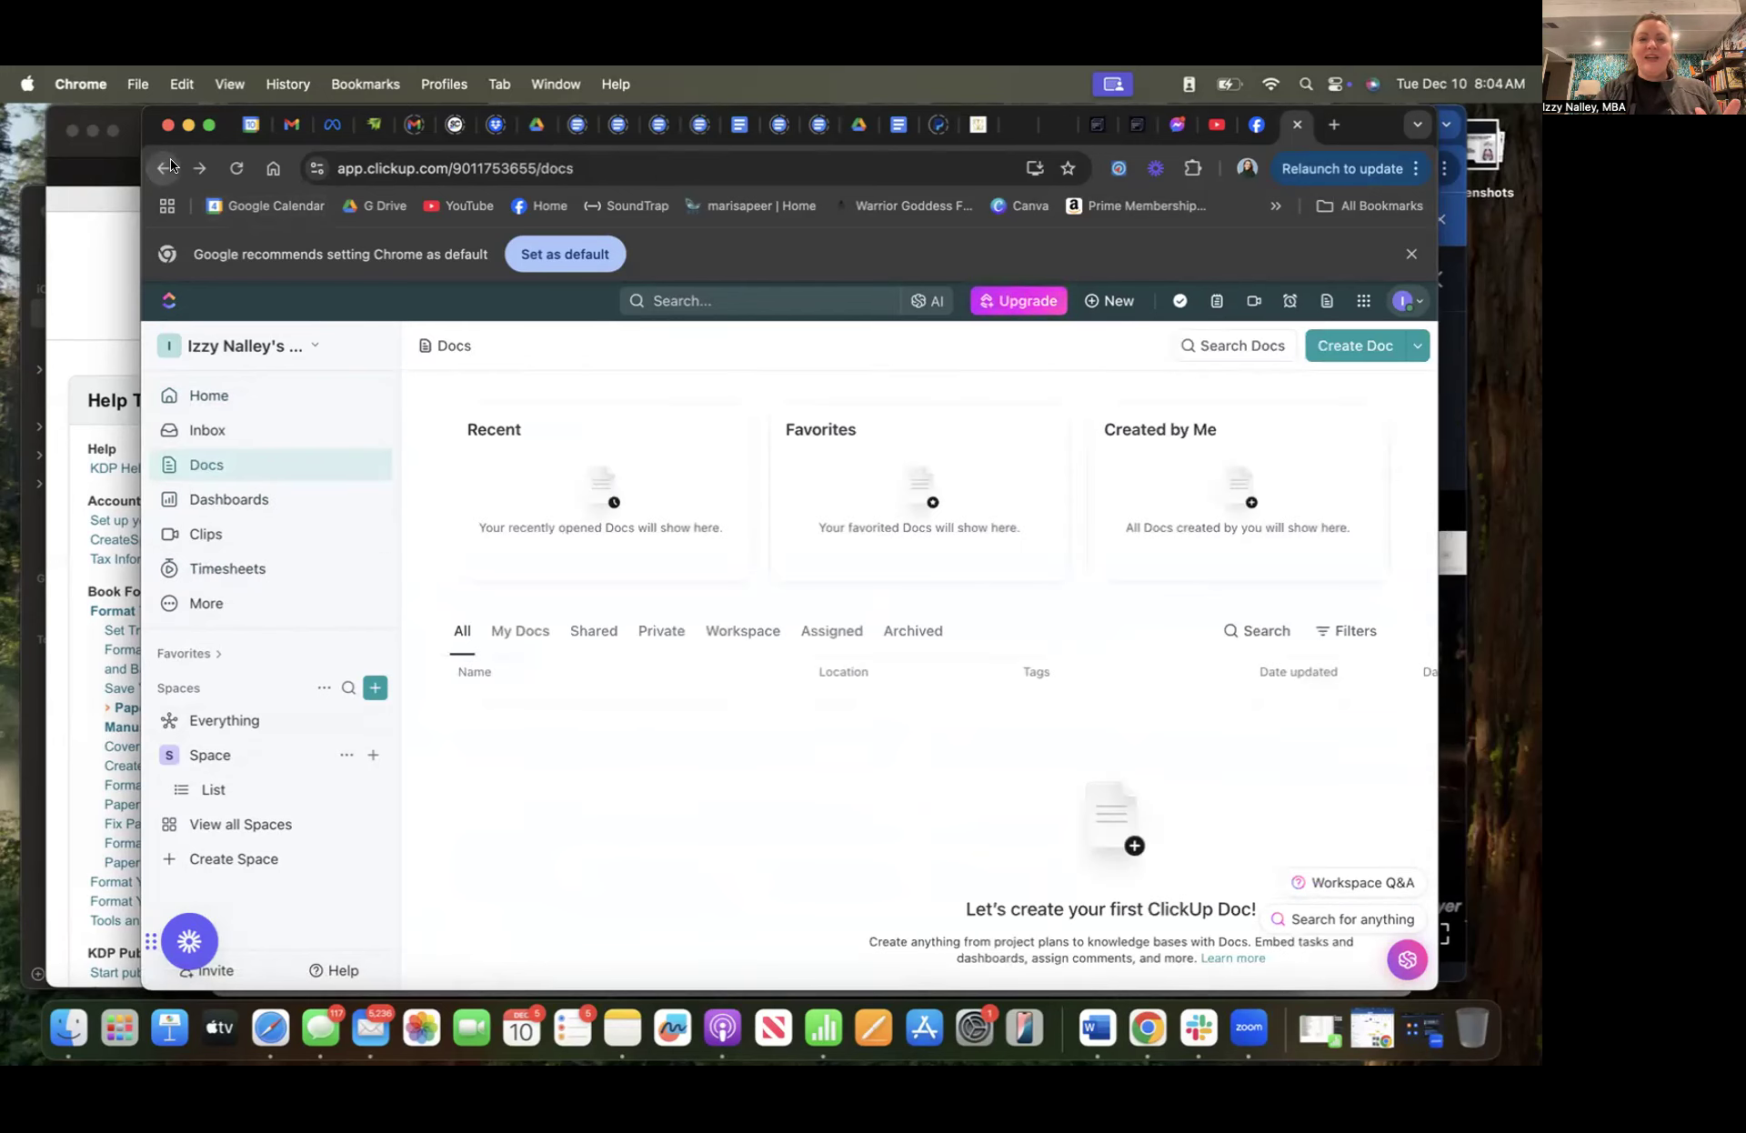
pyautogui.click(171, 158)
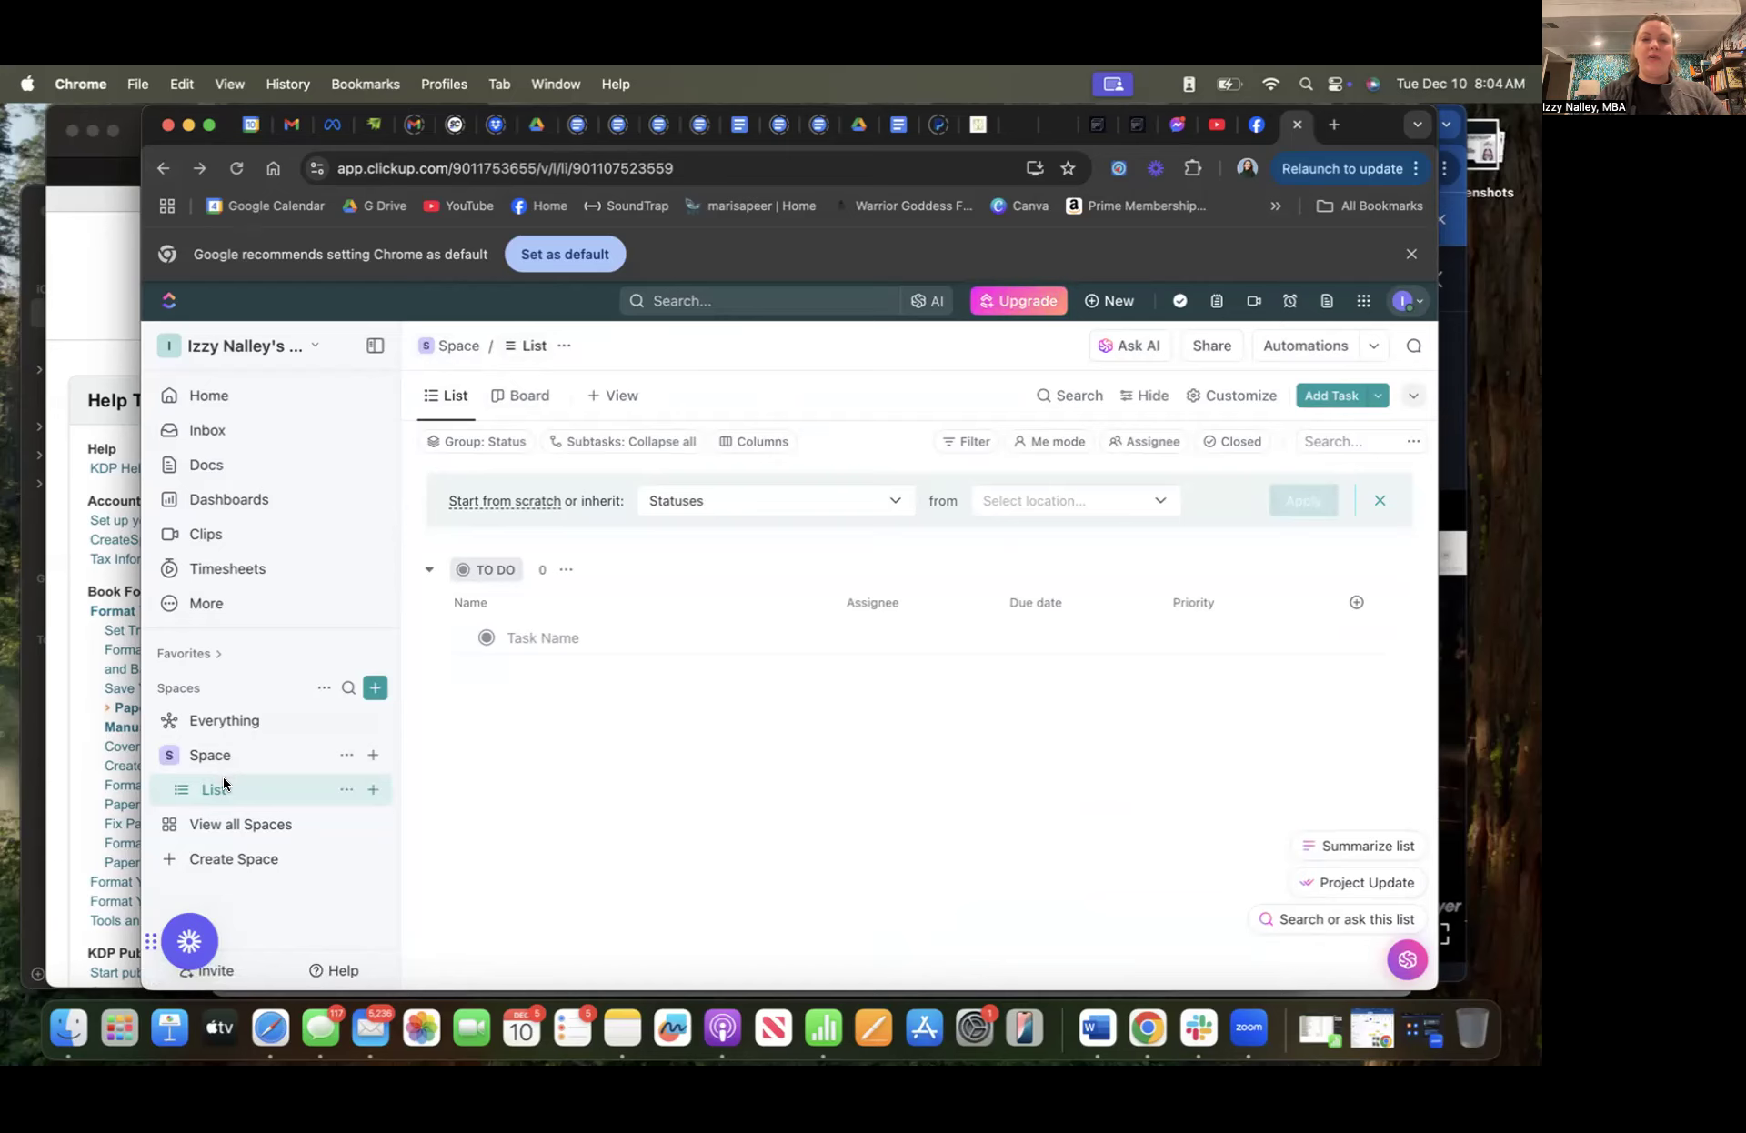
# Start a new task in the List and name it "New Client"
pyautogui.click(1331, 398)
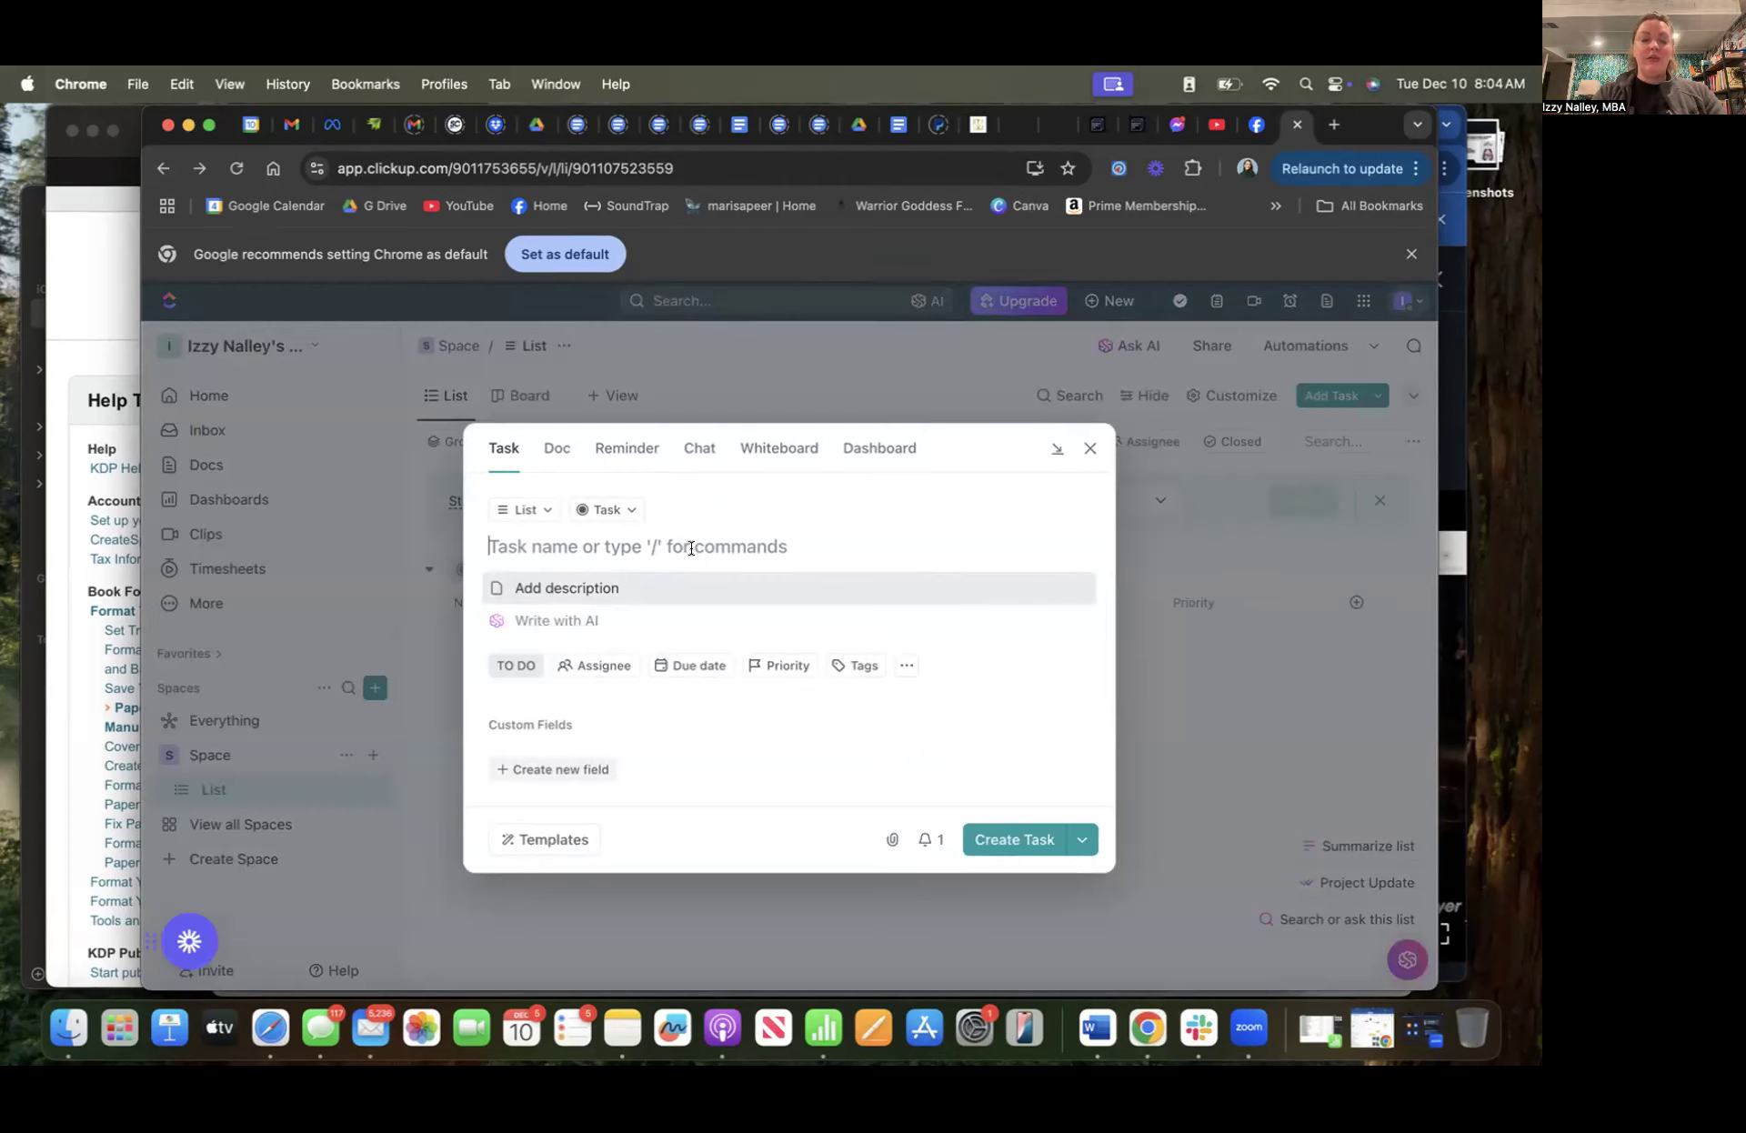
pyautogui.write('New ')
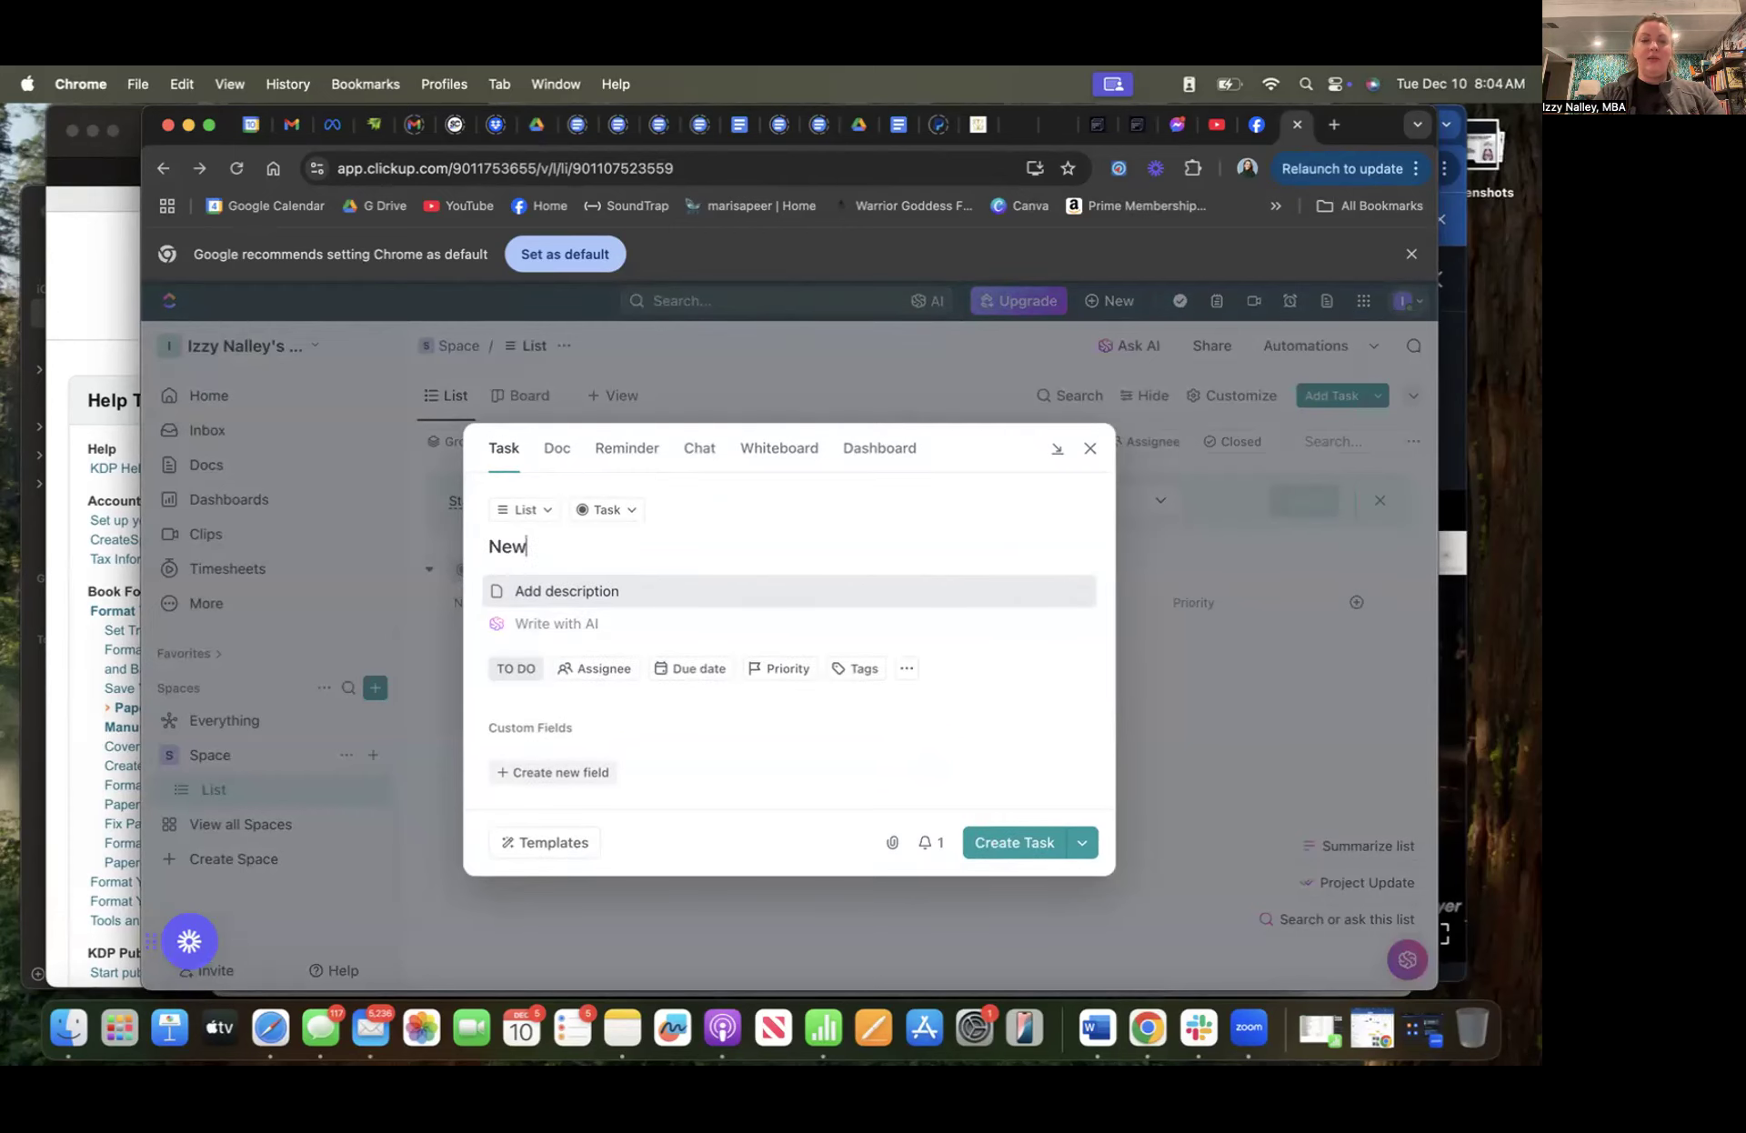
pyautogui.write('Client')
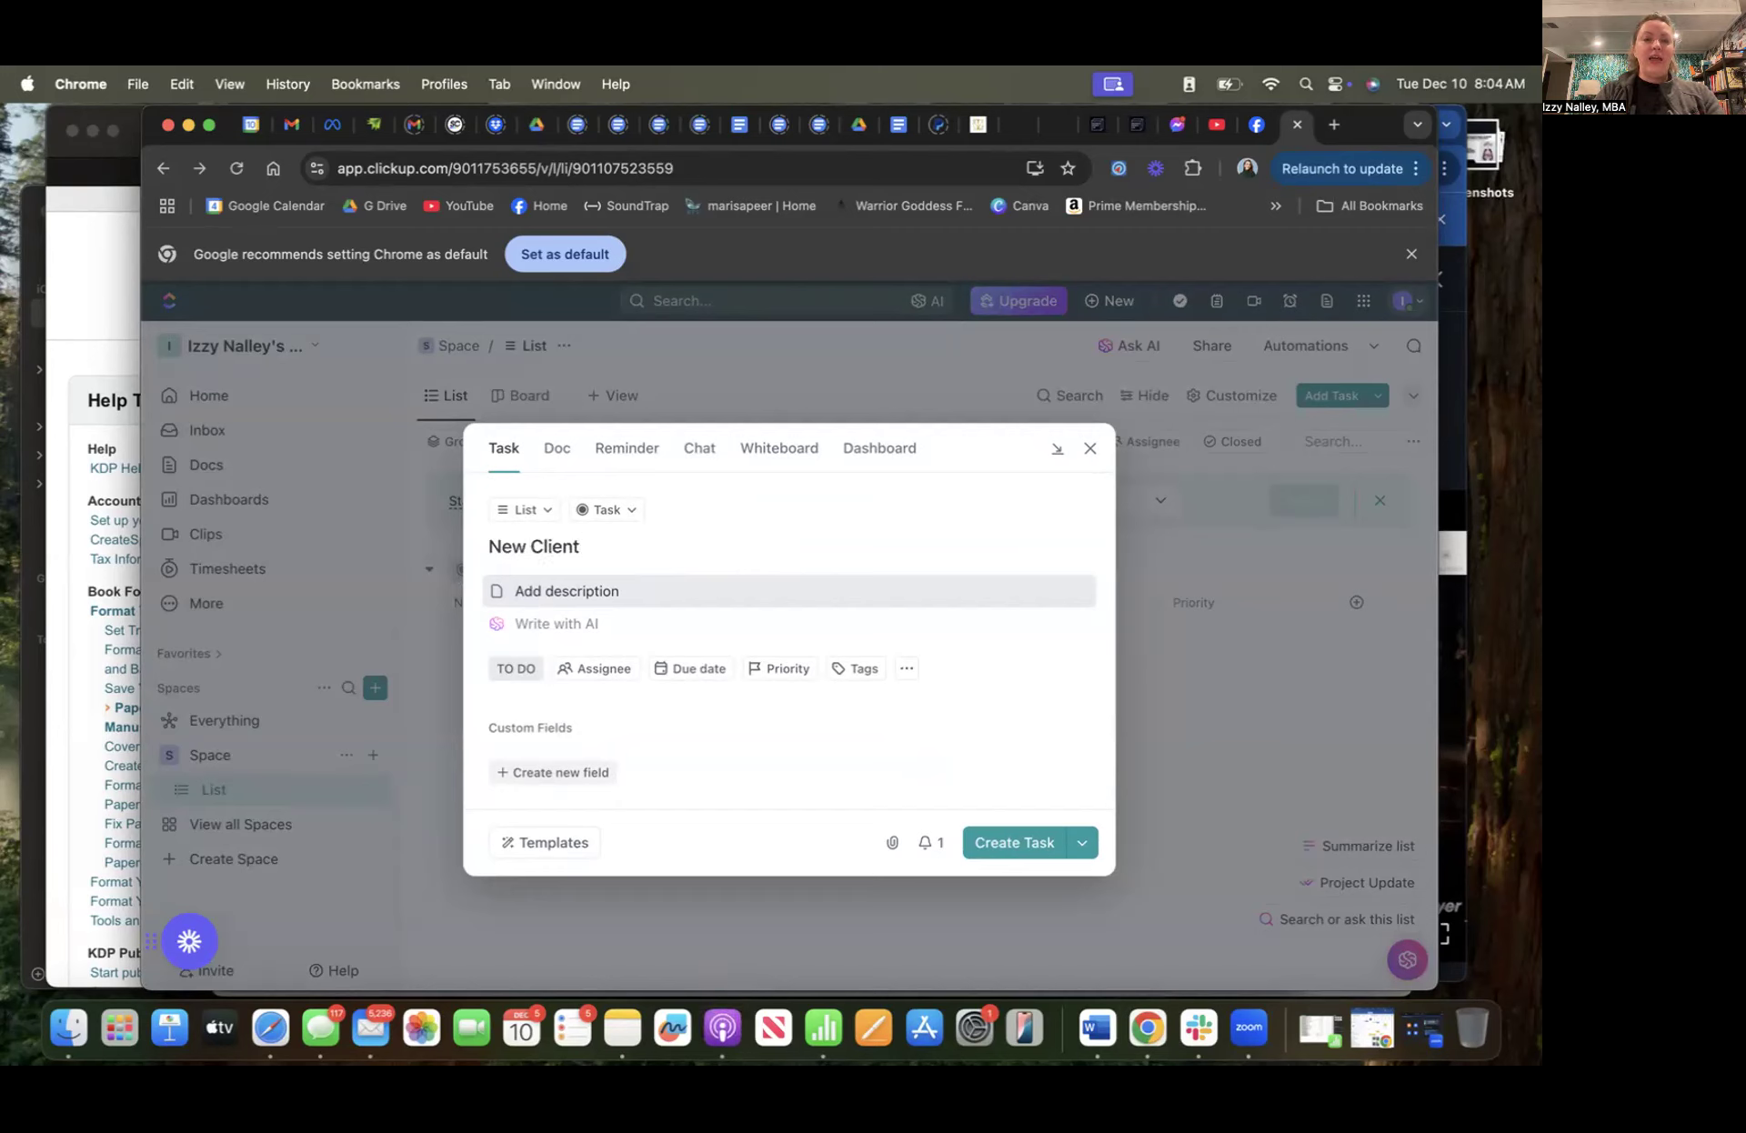
# Add the task description "Sent over analysis of current marketing evalutation with suggestions for improvement and sample marketing plan."
pyautogui.click(687, 595)
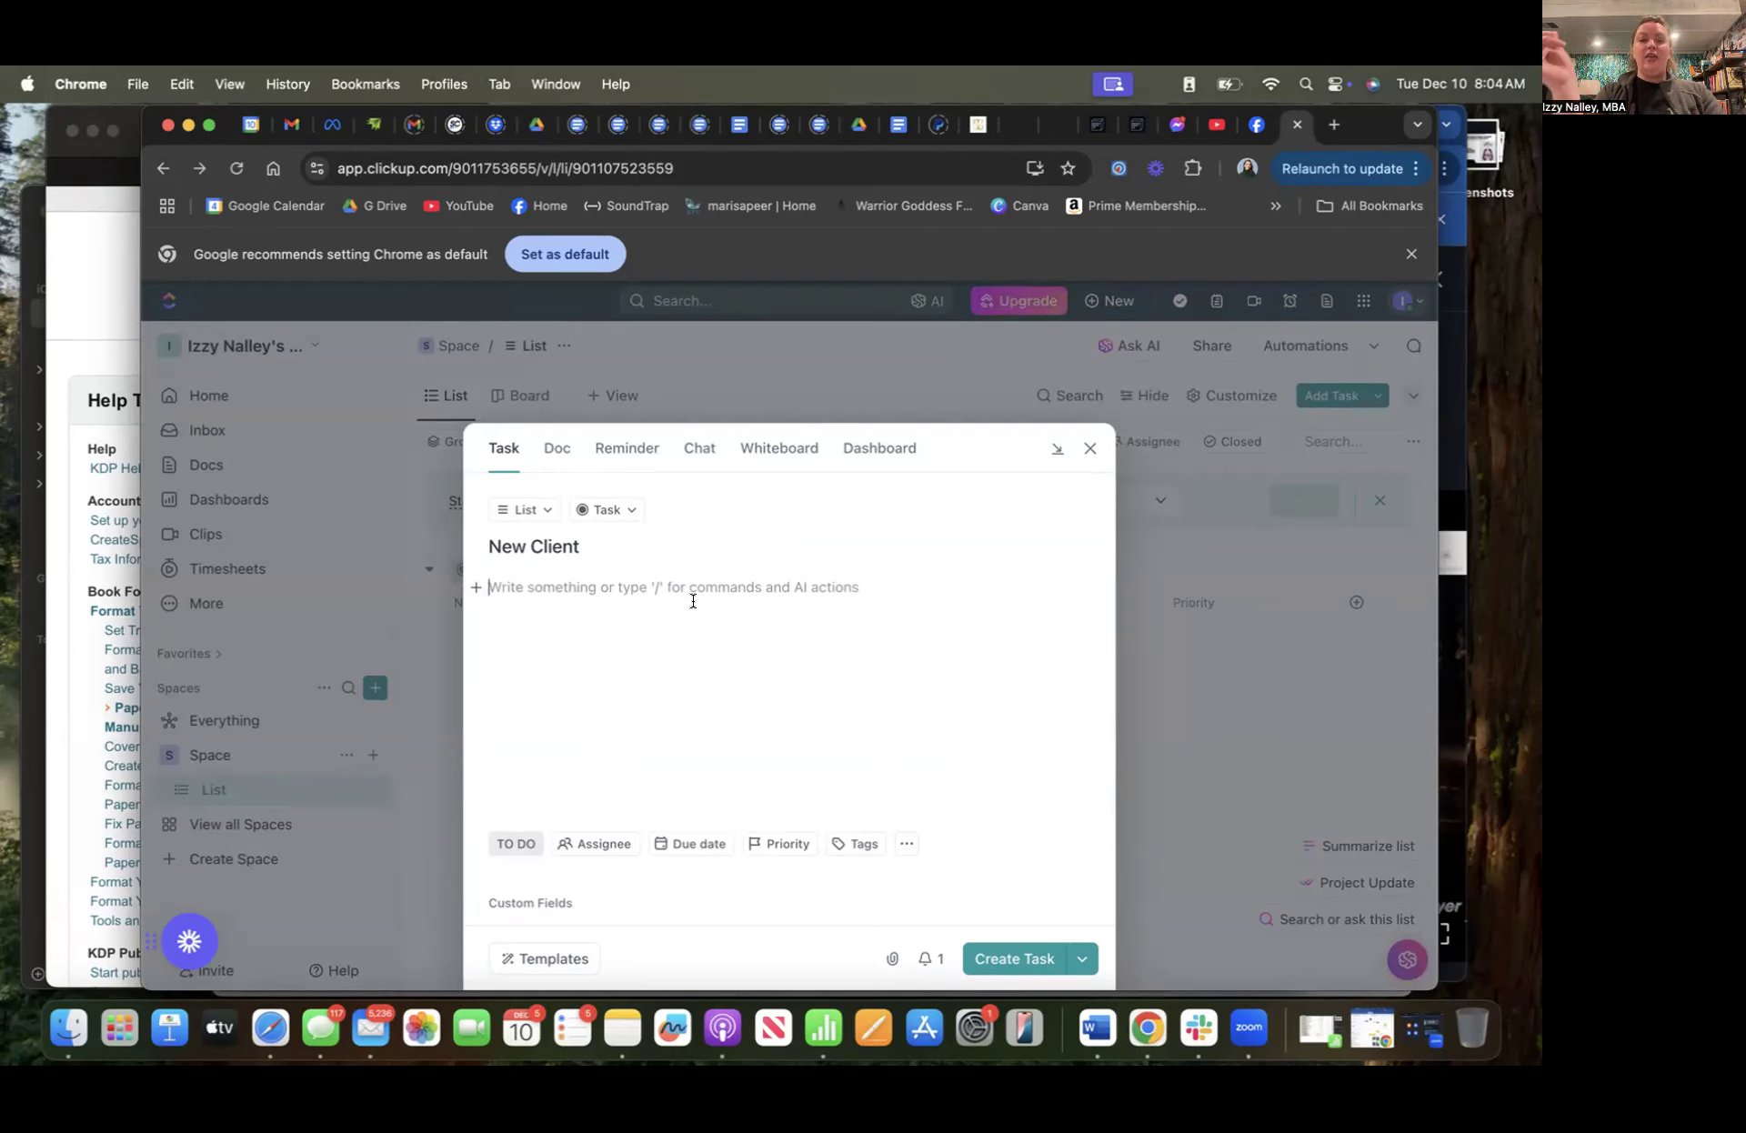
pyautogui.write('Sent over')
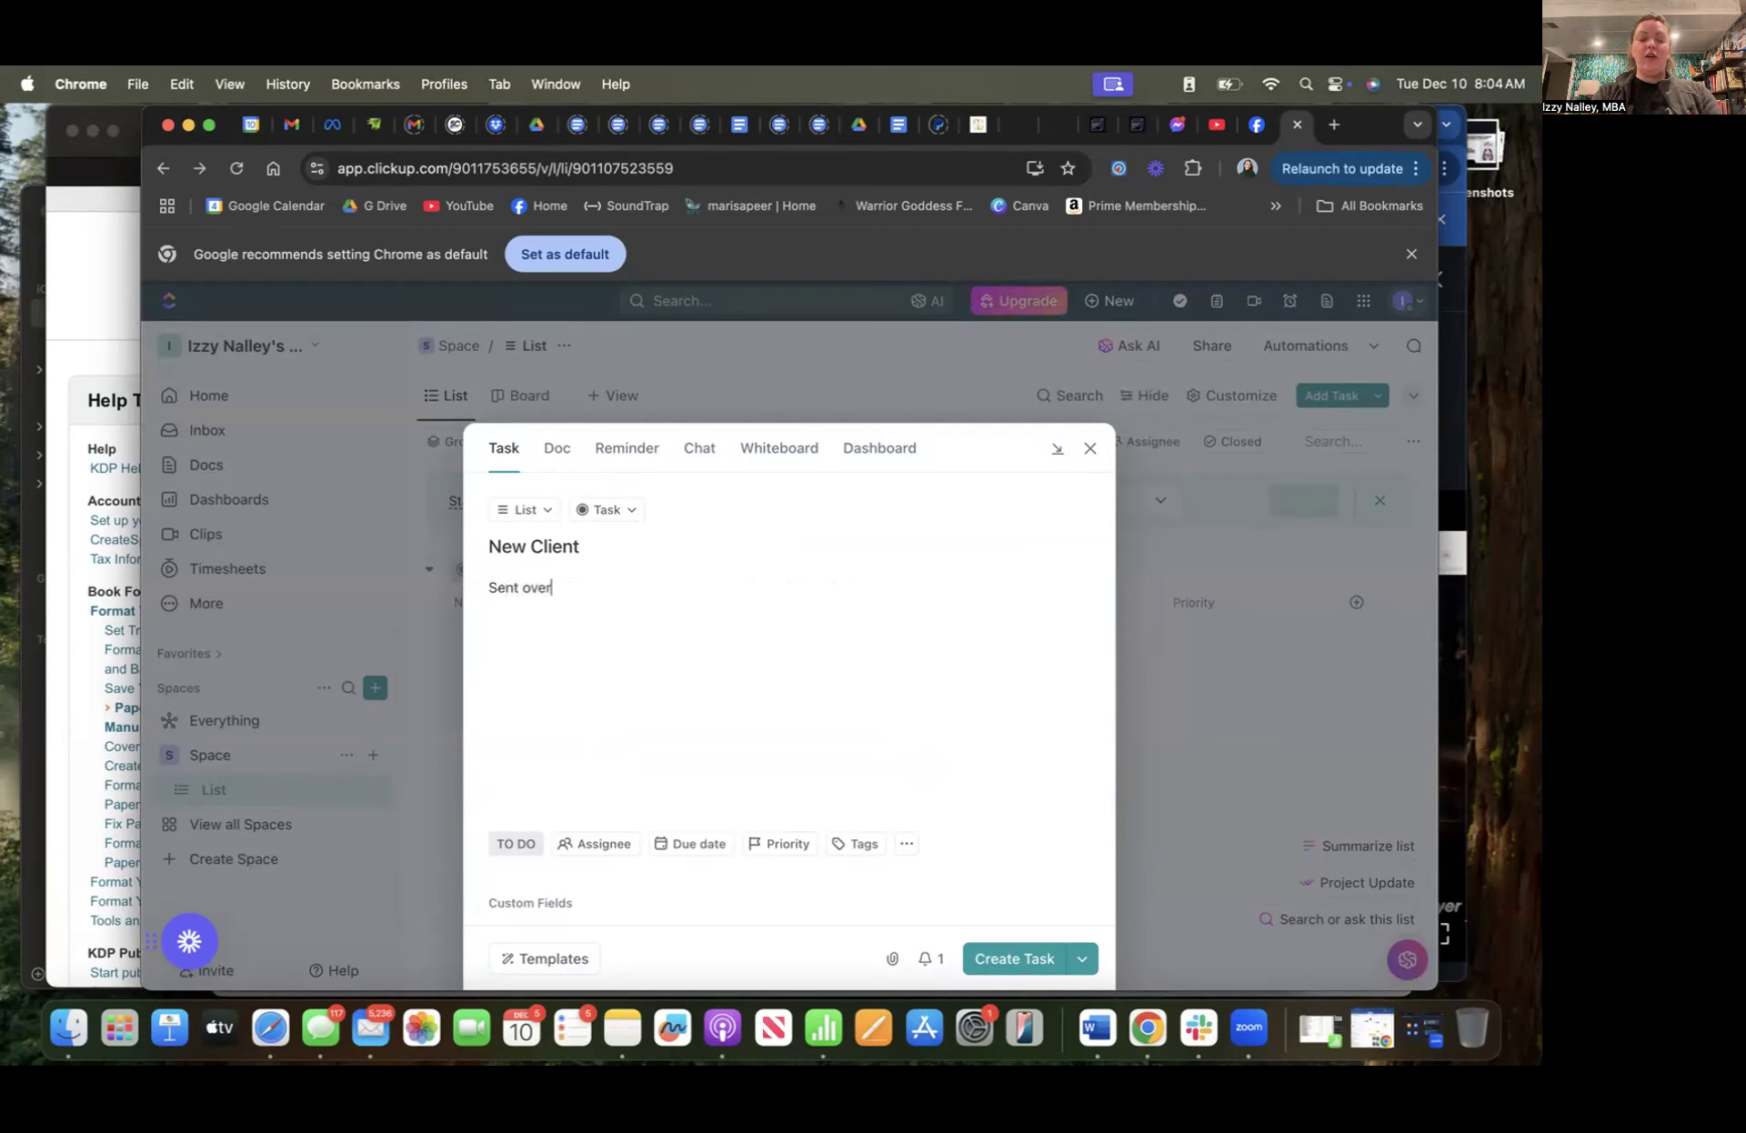
pyautogui.write(' ana')
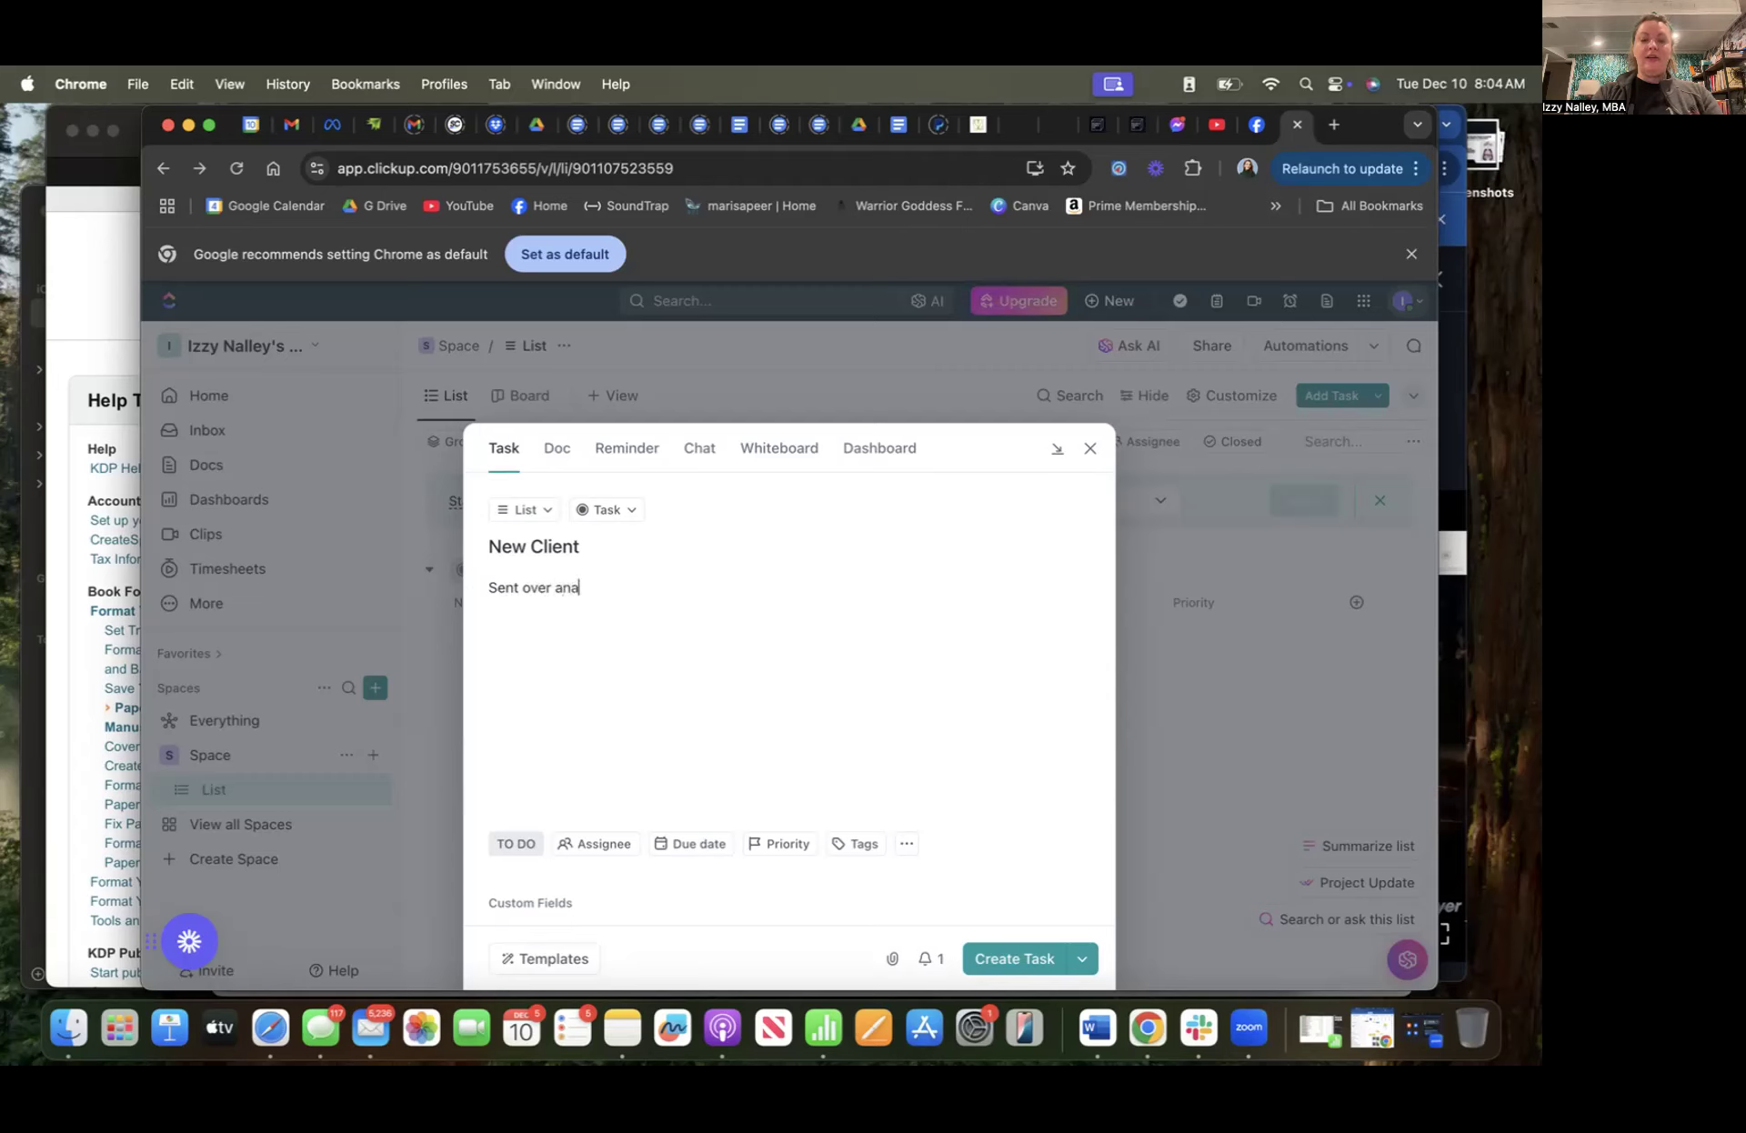
pyautogui.write('lysi')
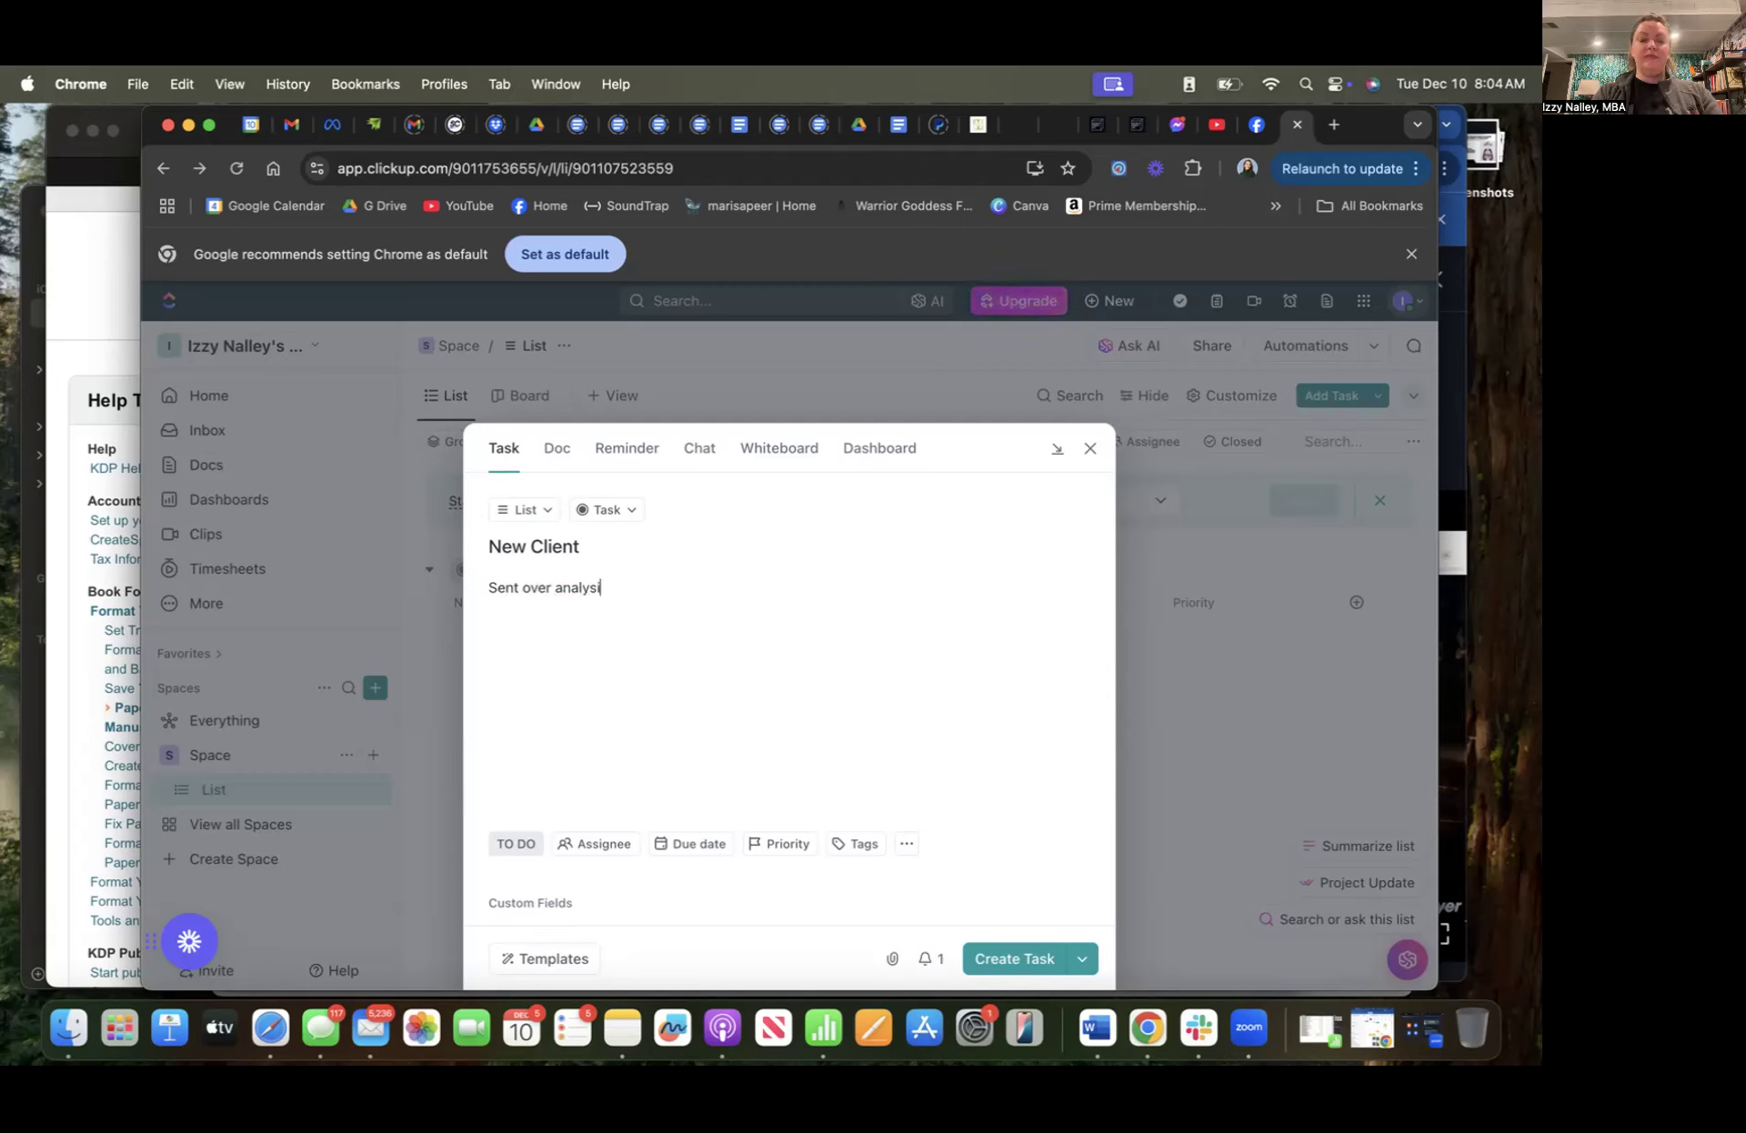
pyautogui.write('s of current')
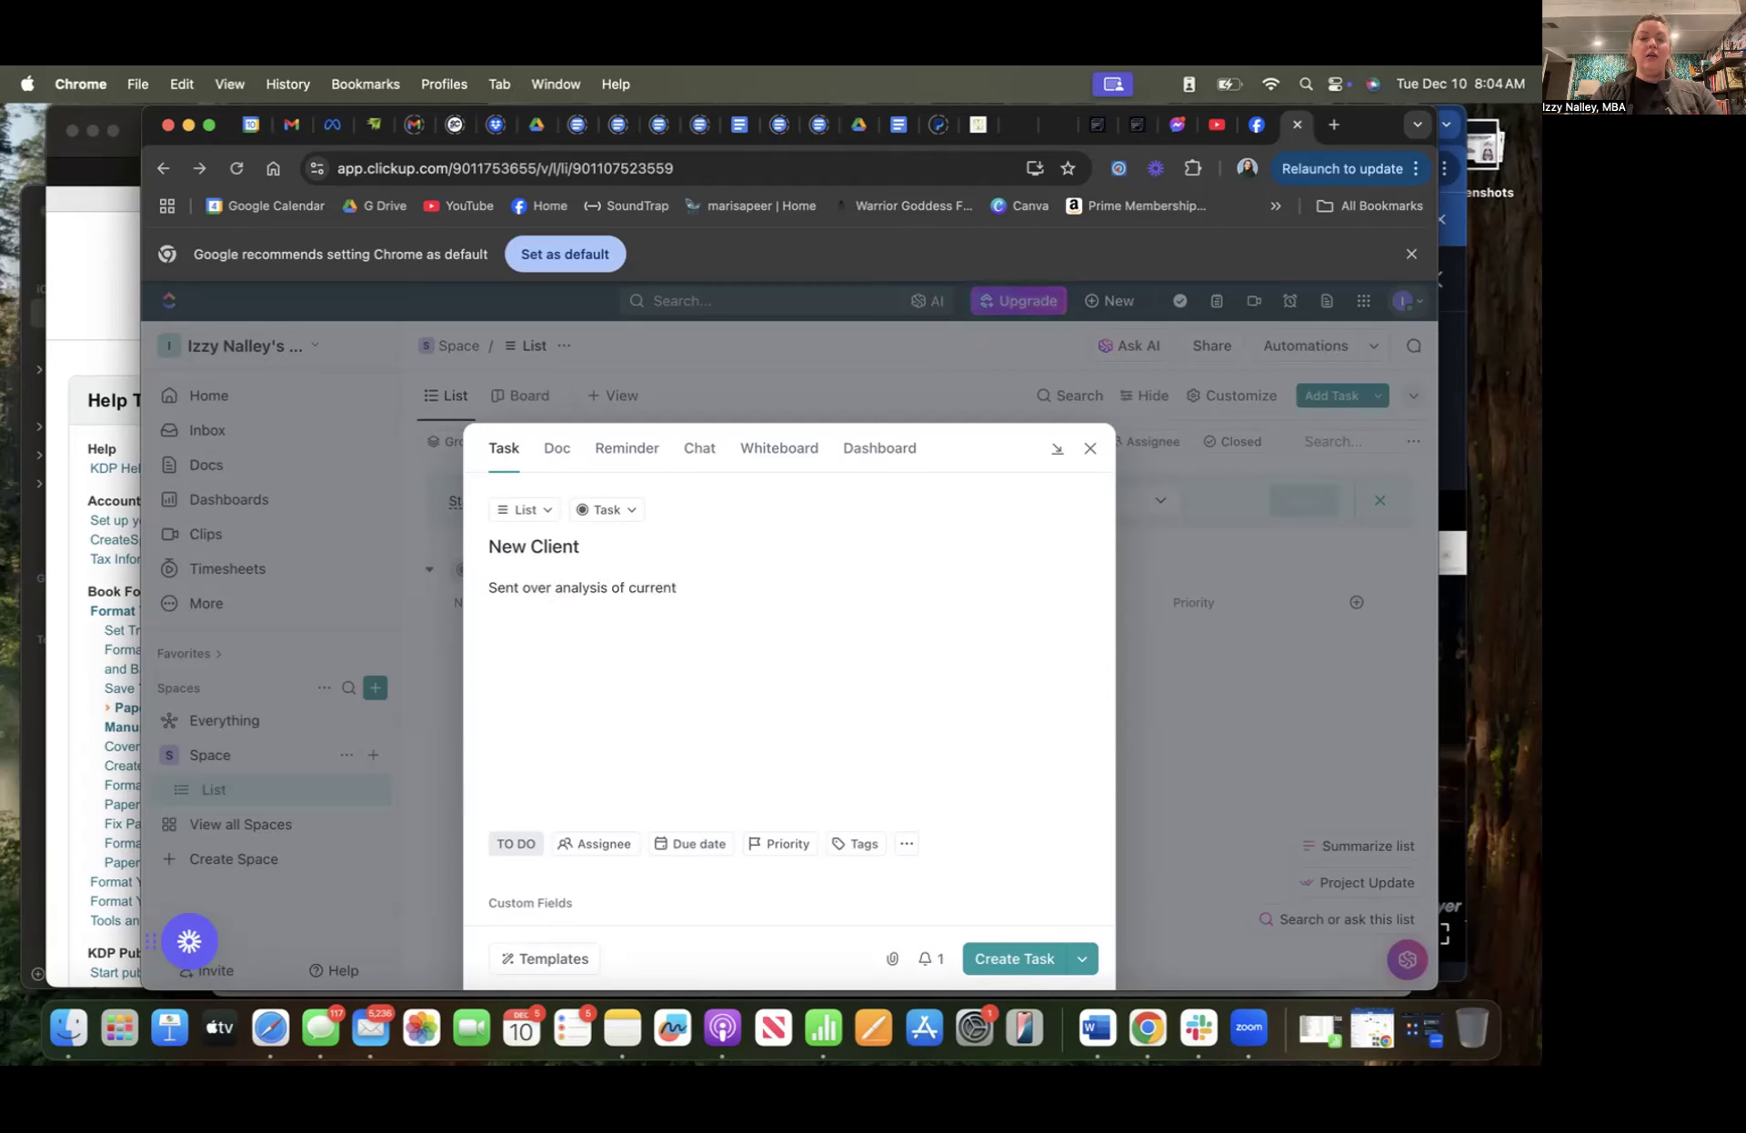
pyautogui.write(' marketing ')
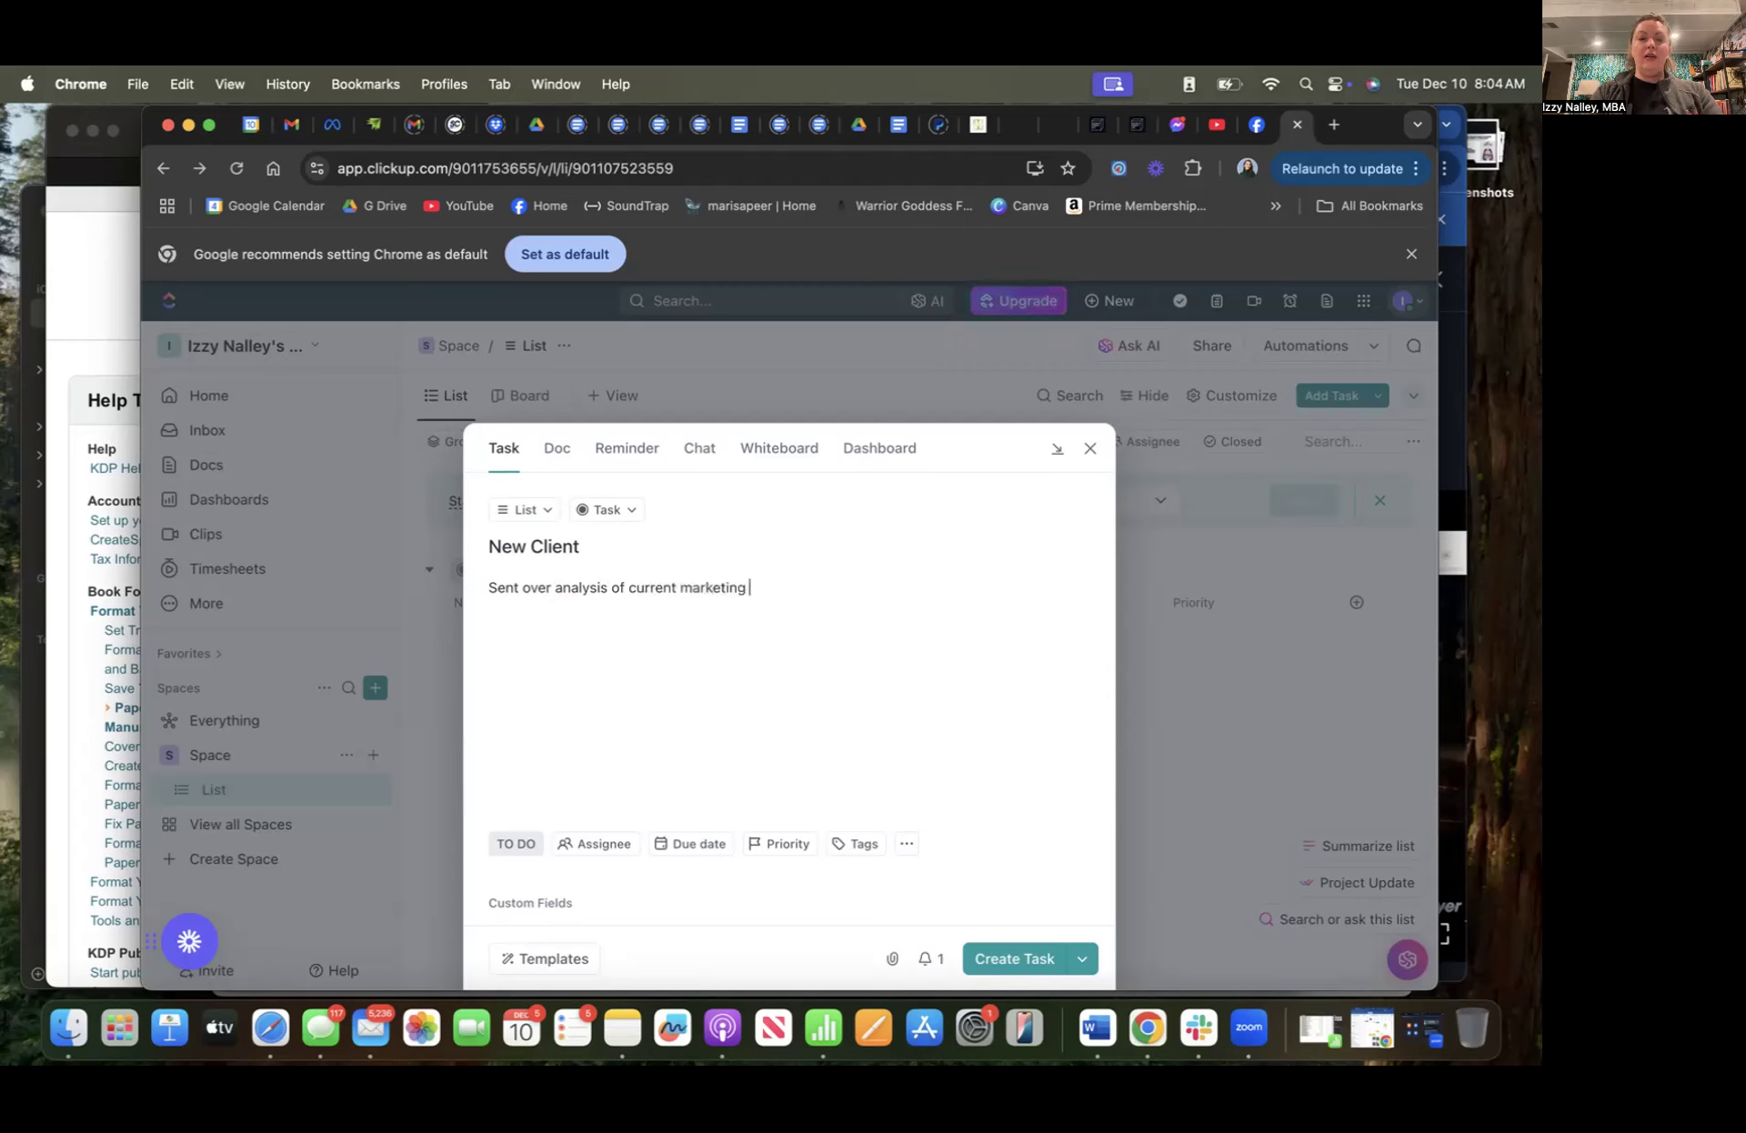
pyautogui.write('su')
pyautogui.press('BackSpace')
pyautogui.press('BackSpace')
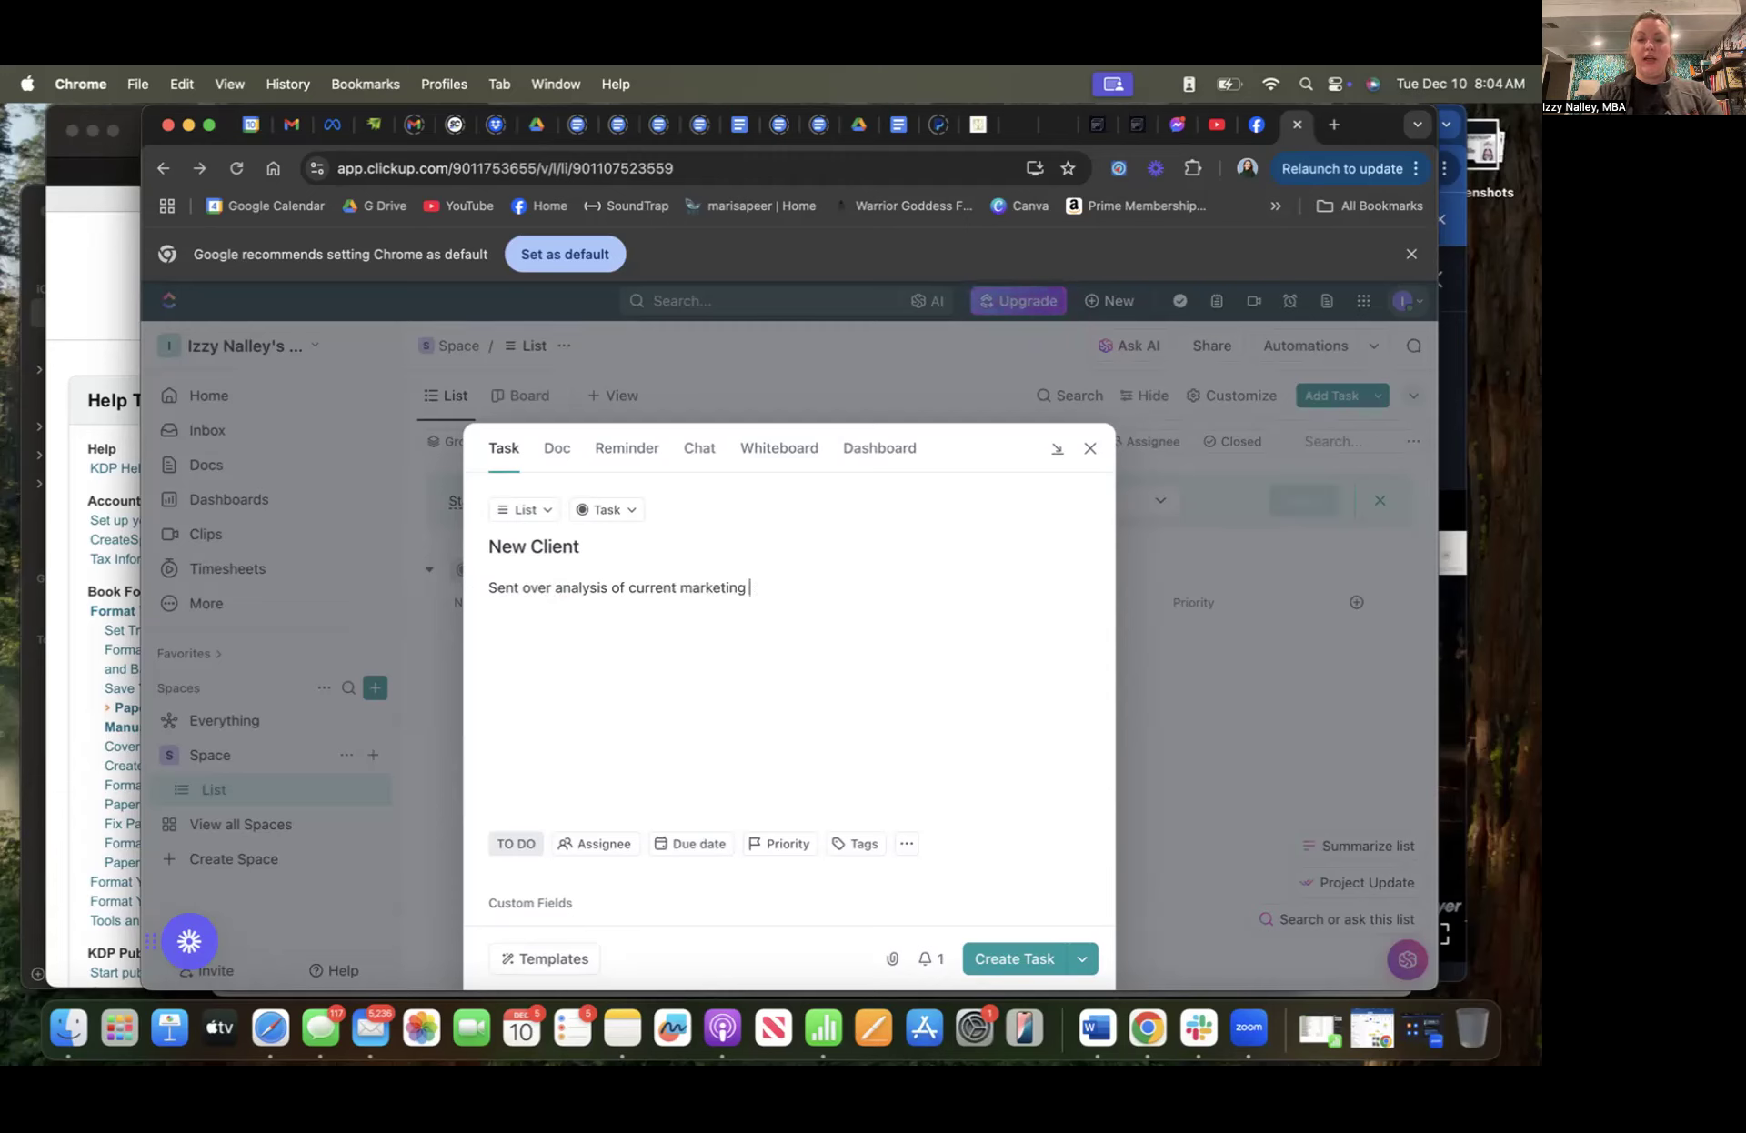
pyautogui.write('evaluta')
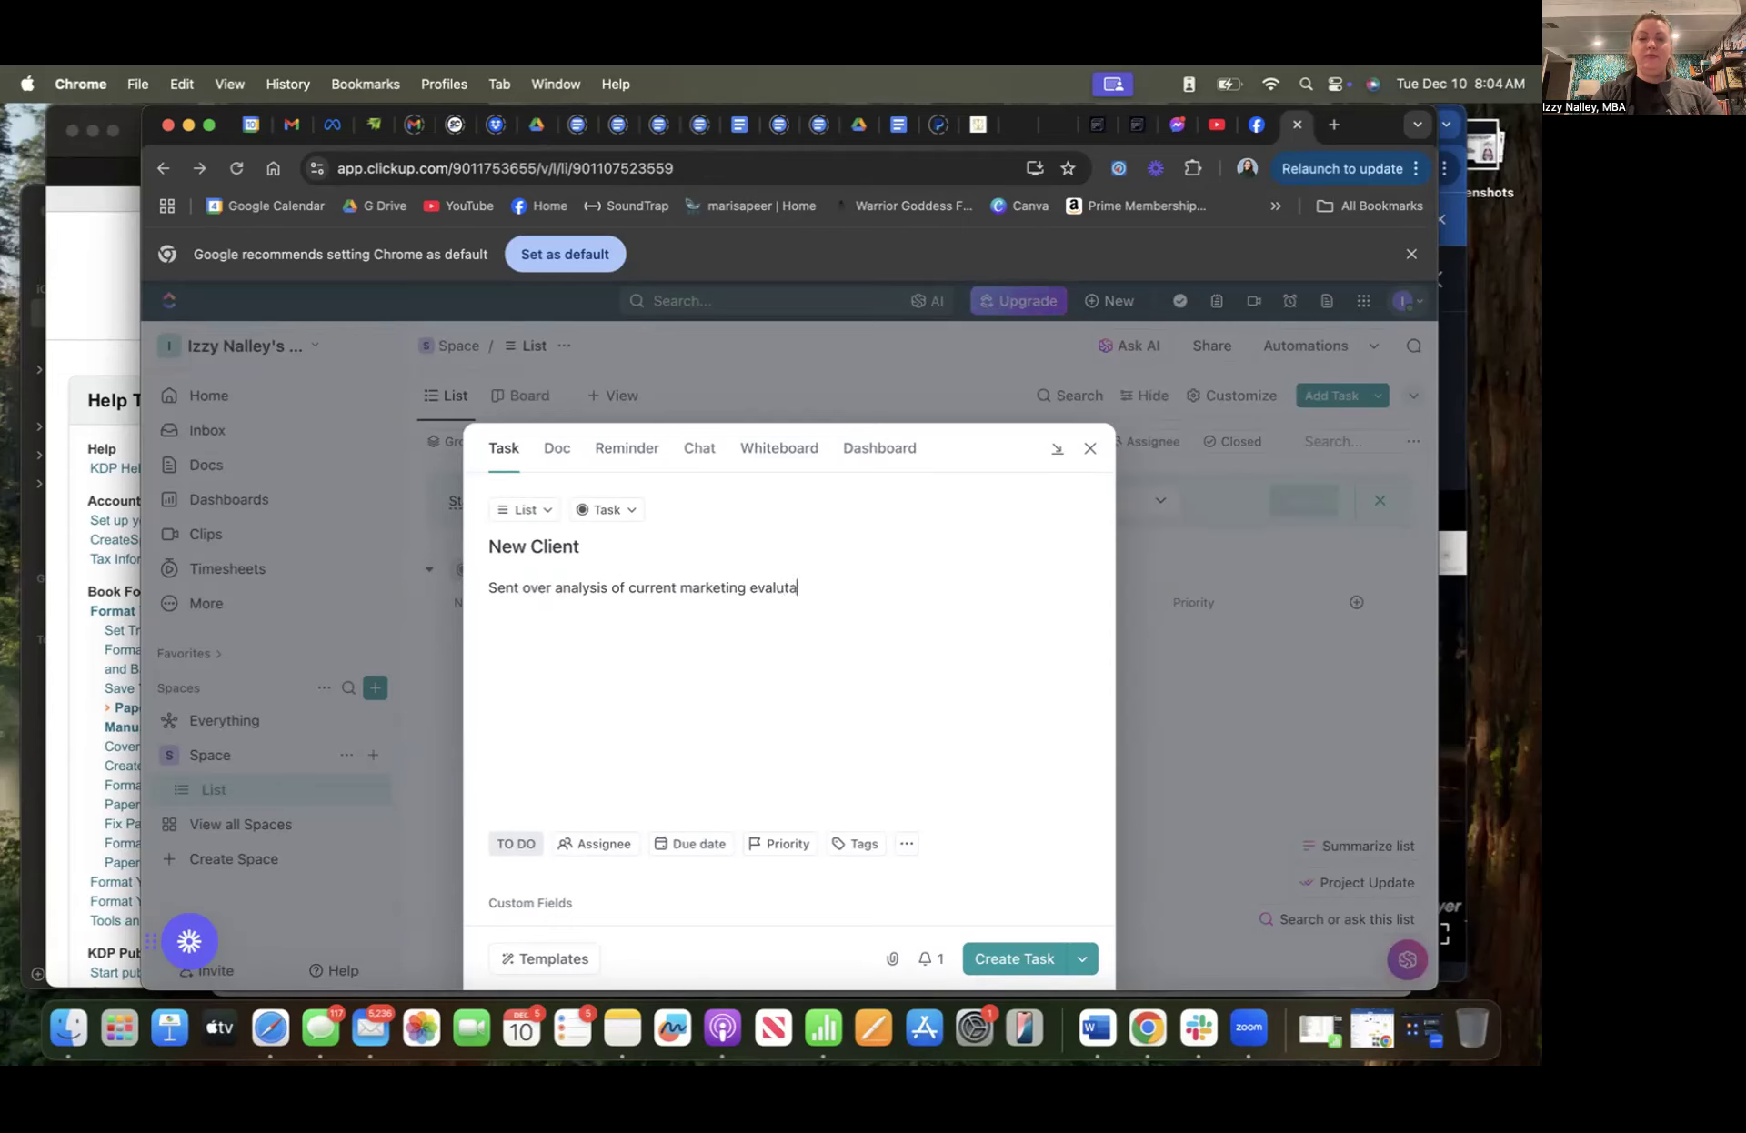
pyautogui.write('tion wi')
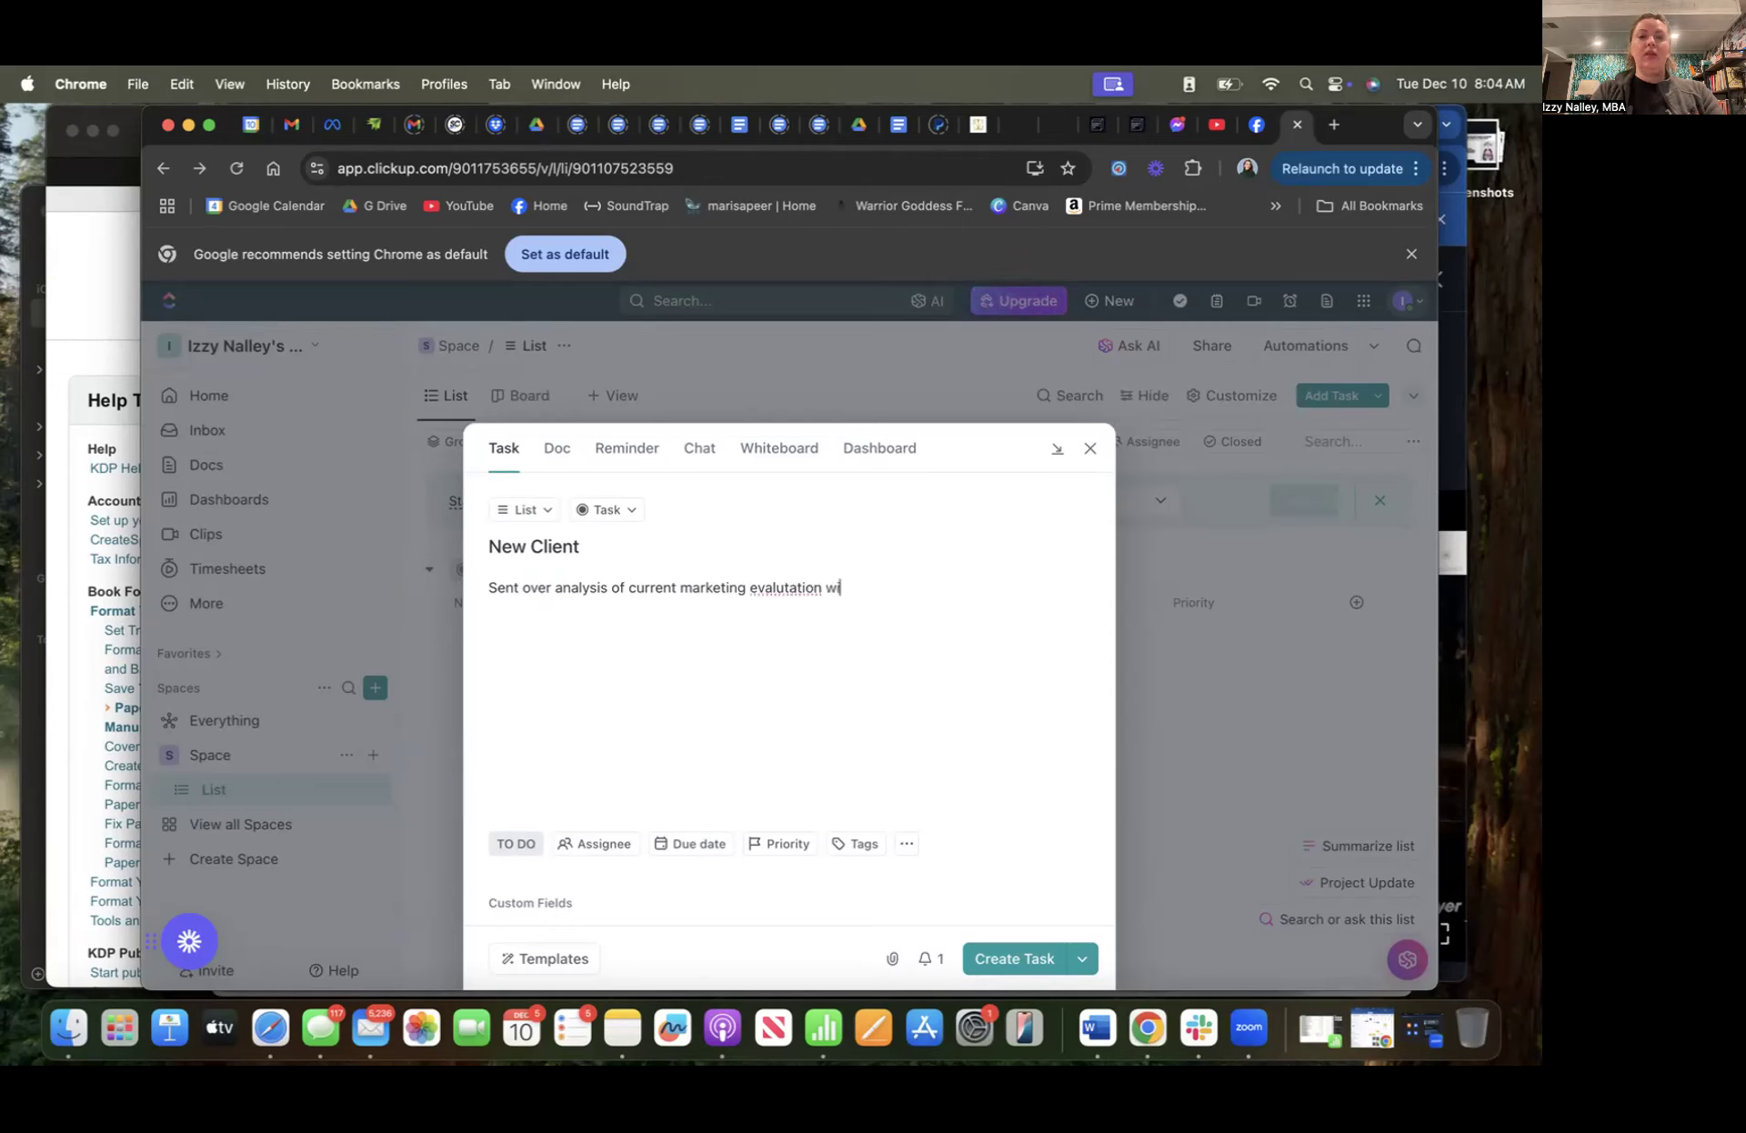
pyautogui.write('th sugg')
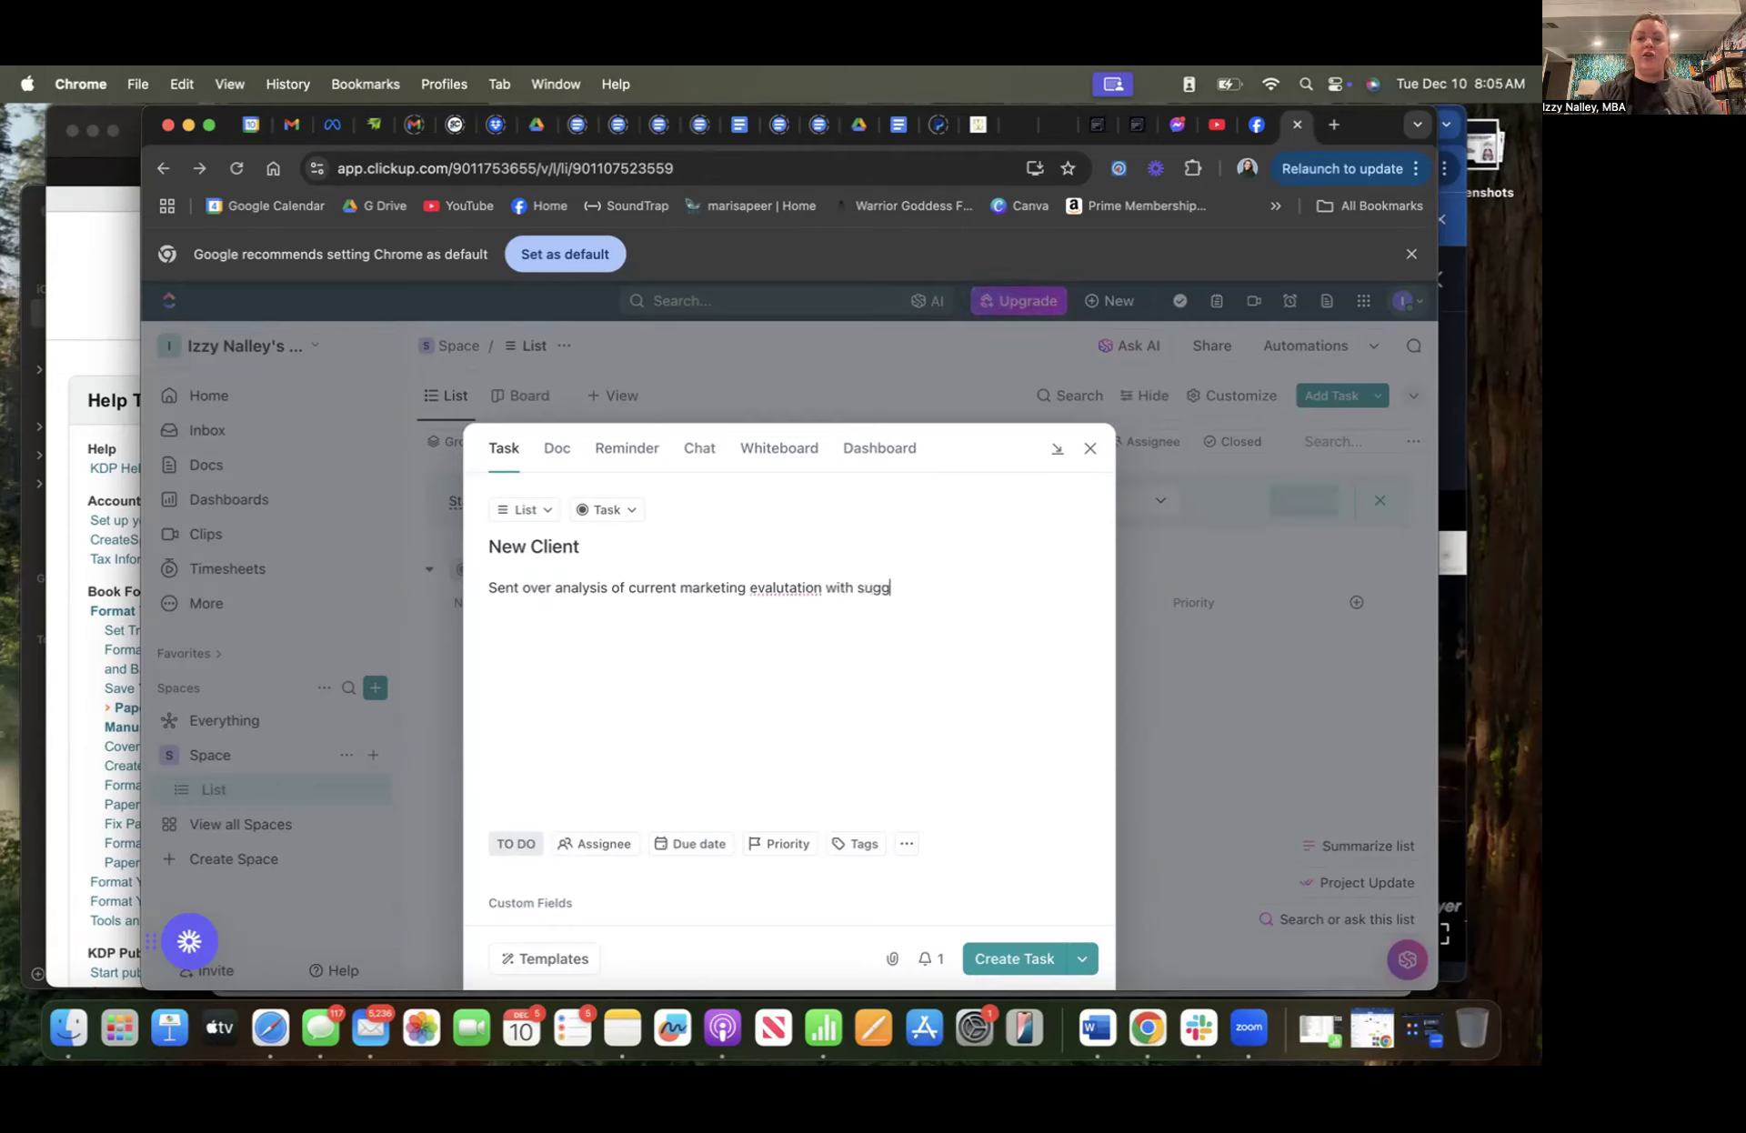
pyautogui.write('estions for imp')
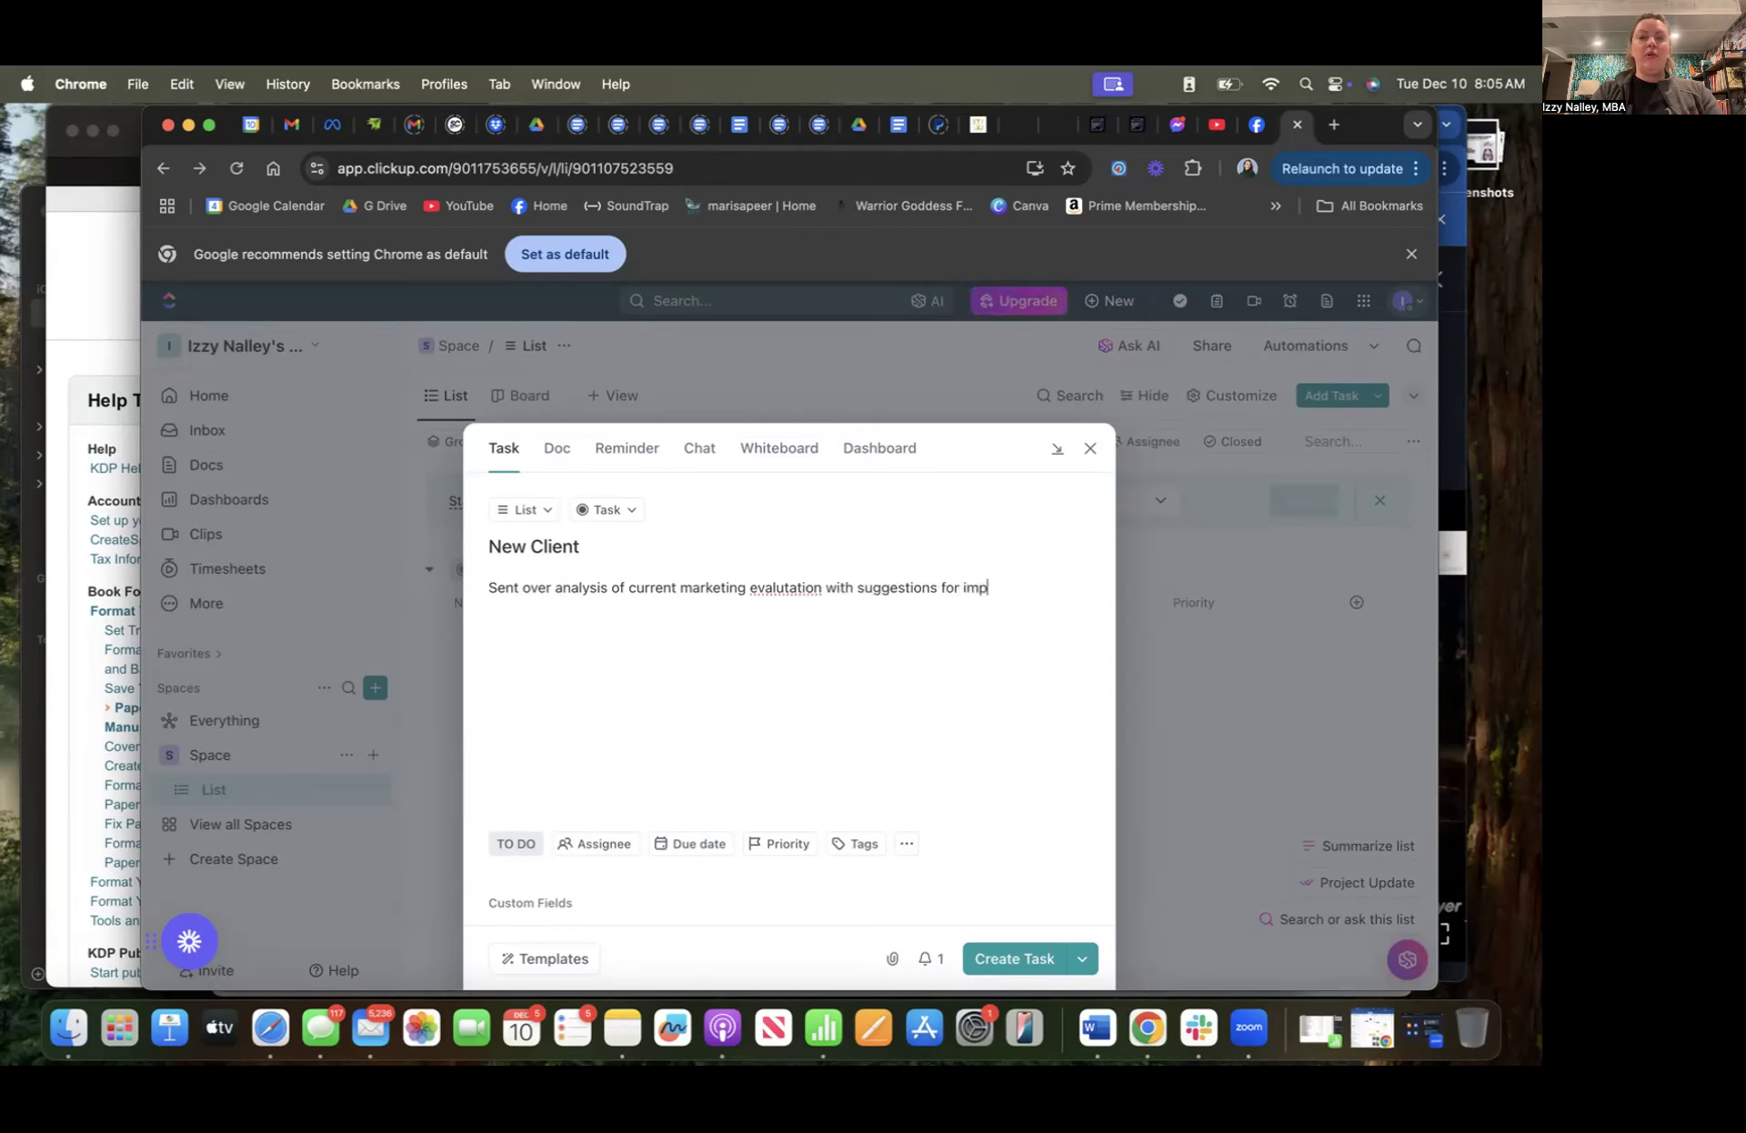
pyautogui.write('or')
pyautogui.press('BackSpace')
pyautogui.press('BackSpace')
pyautogui.write('rovement')
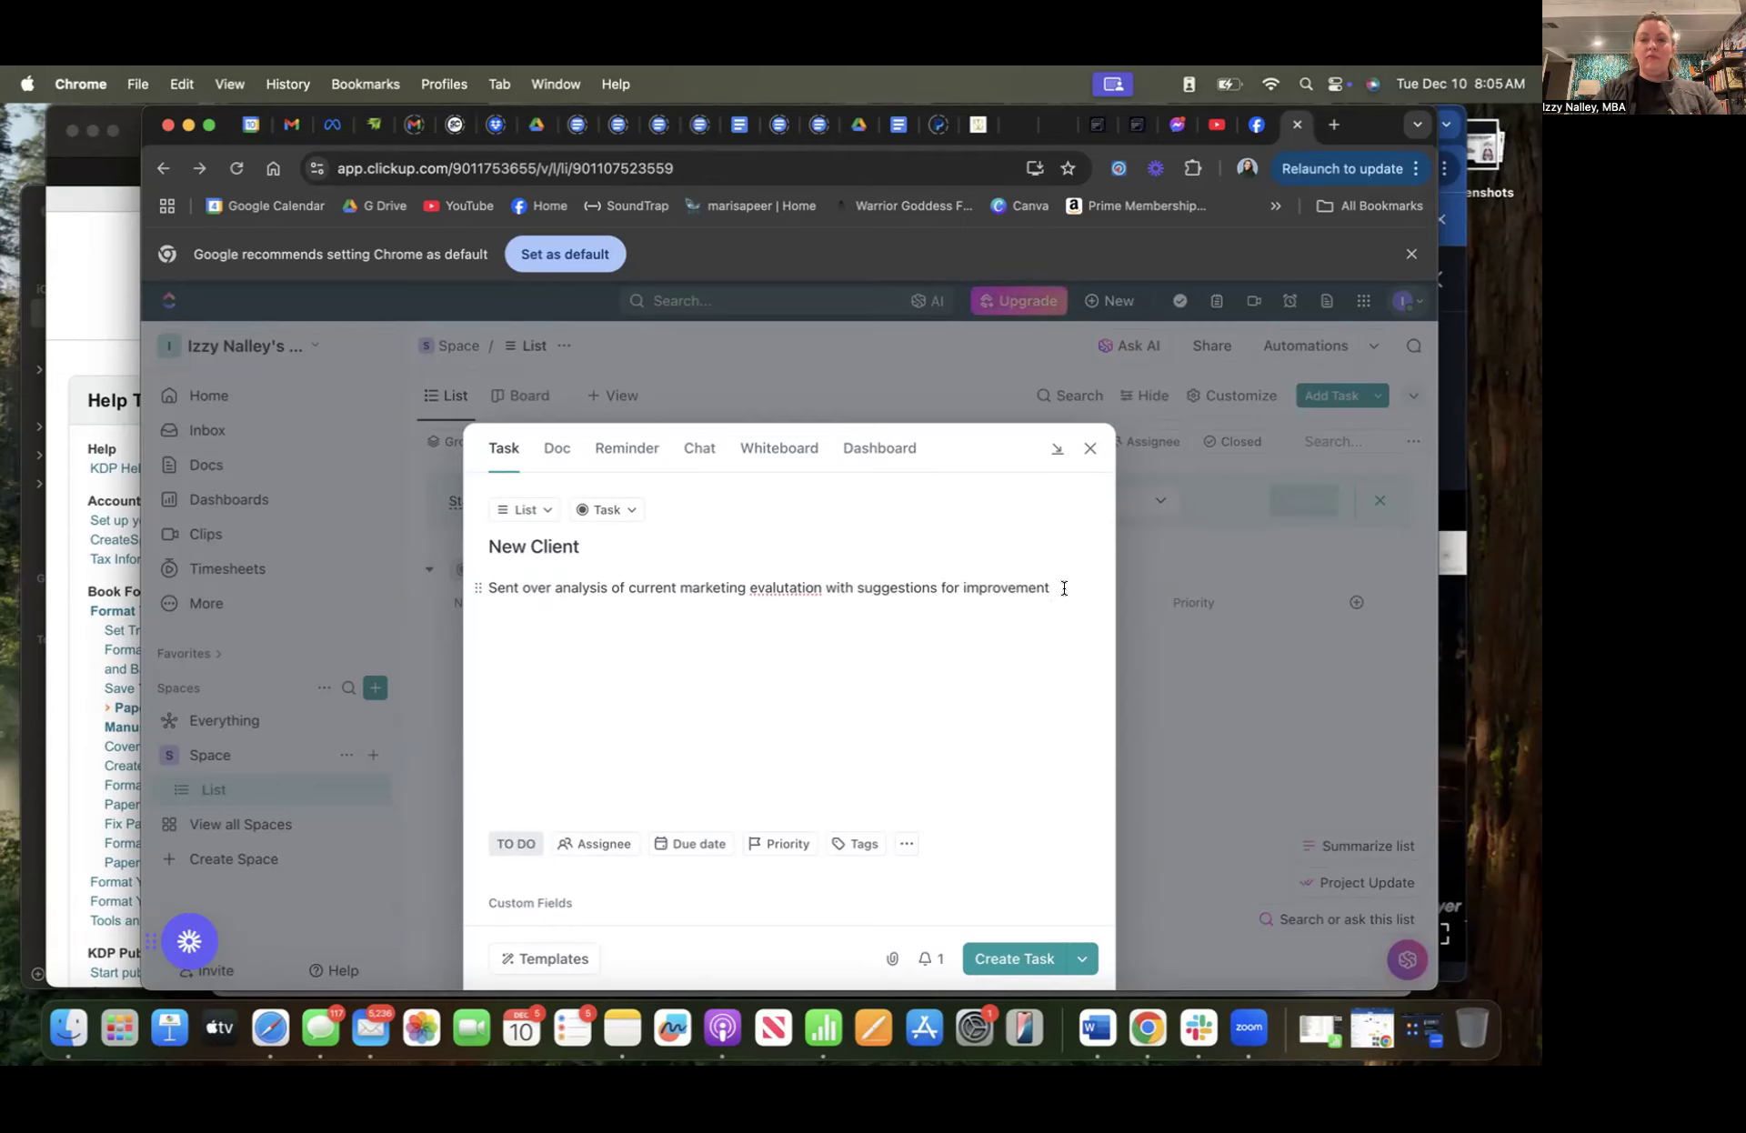
pyautogui.write(' and sample ')
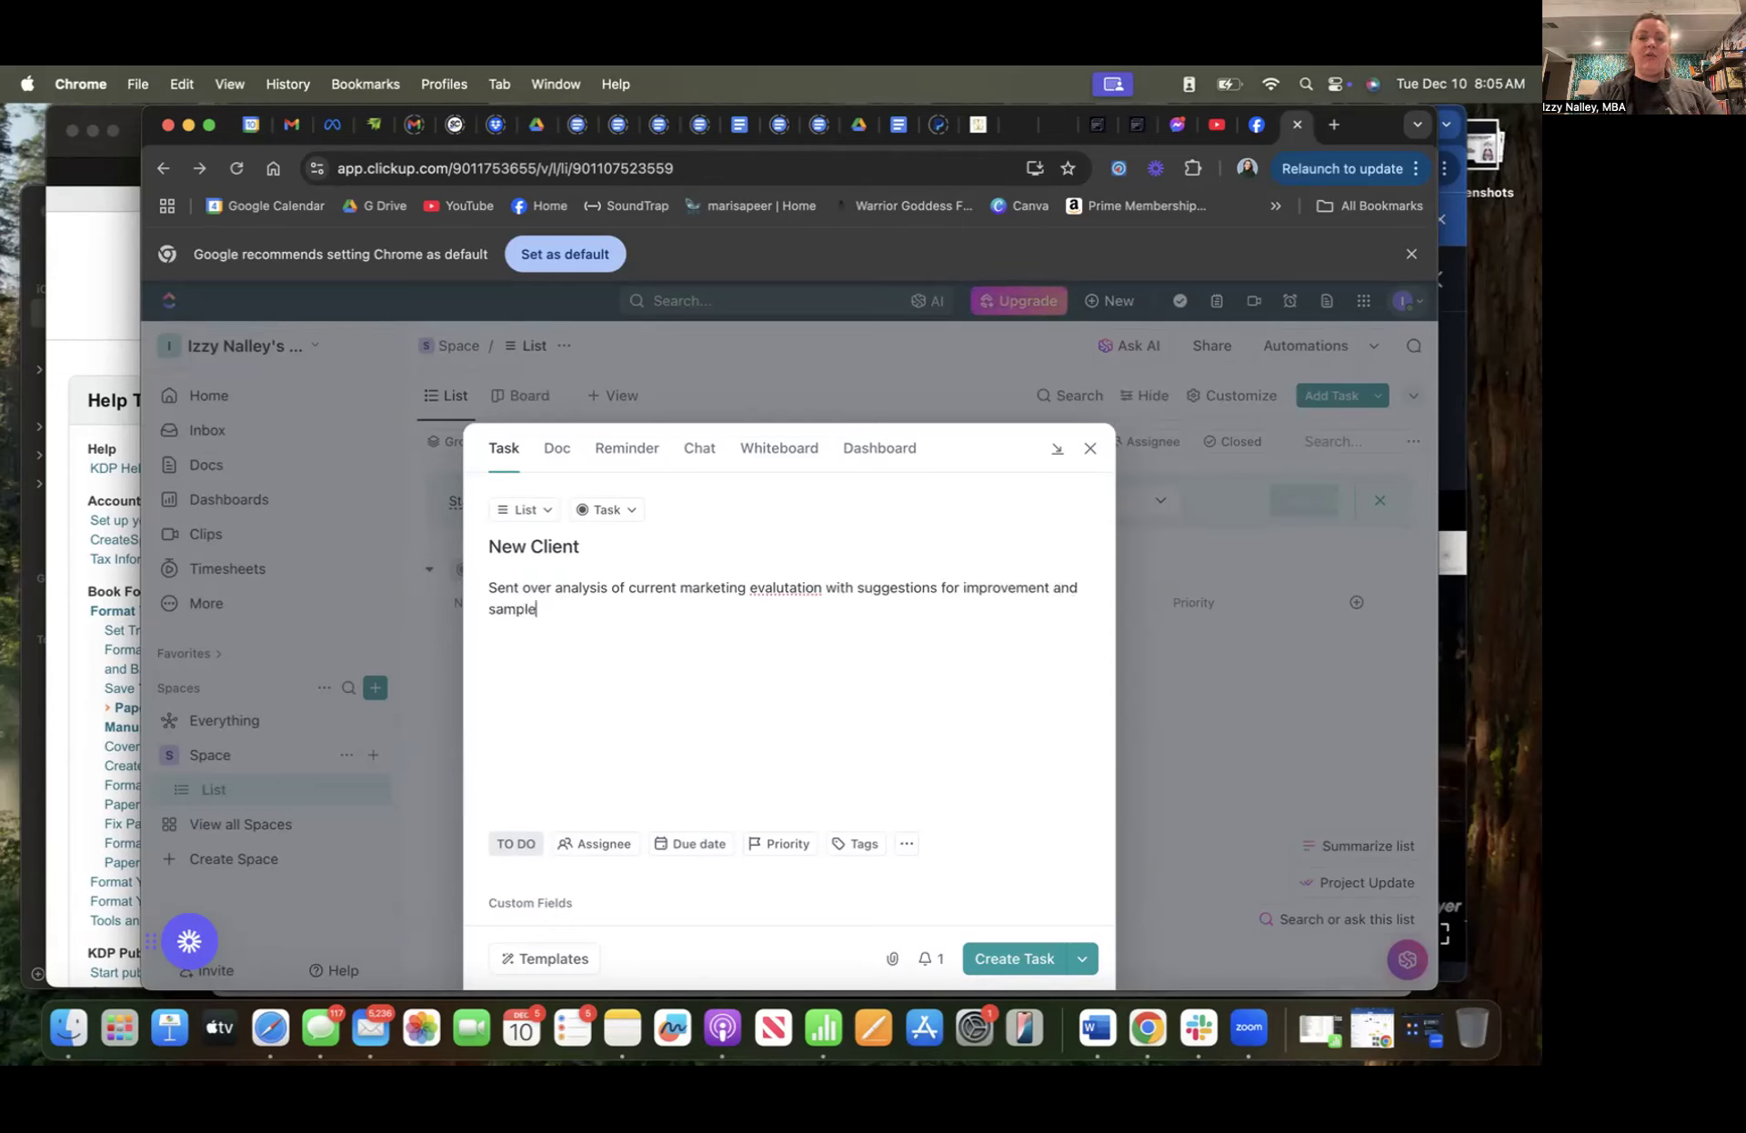
pyautogui.write('marketing plan.')
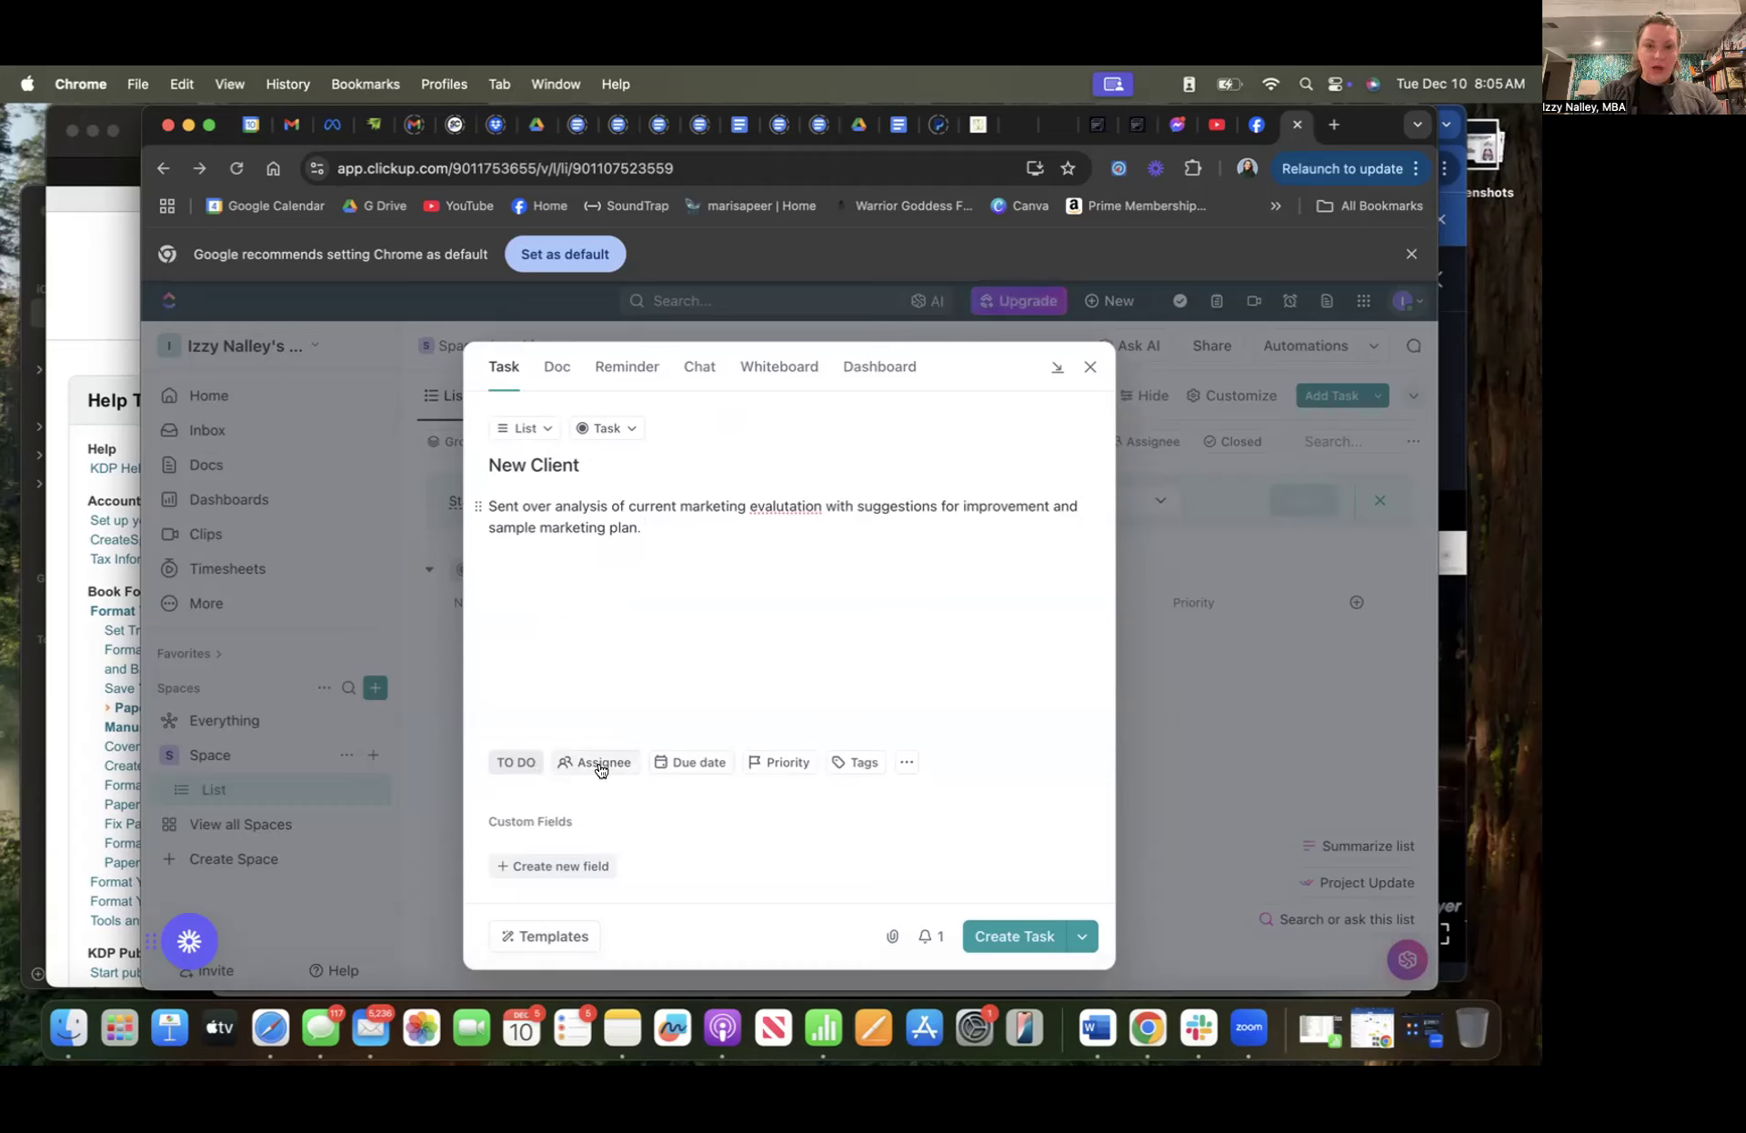
# Set the New Client task's due date to Friday, December 13, 2024
pyautogui.click(676, 768)
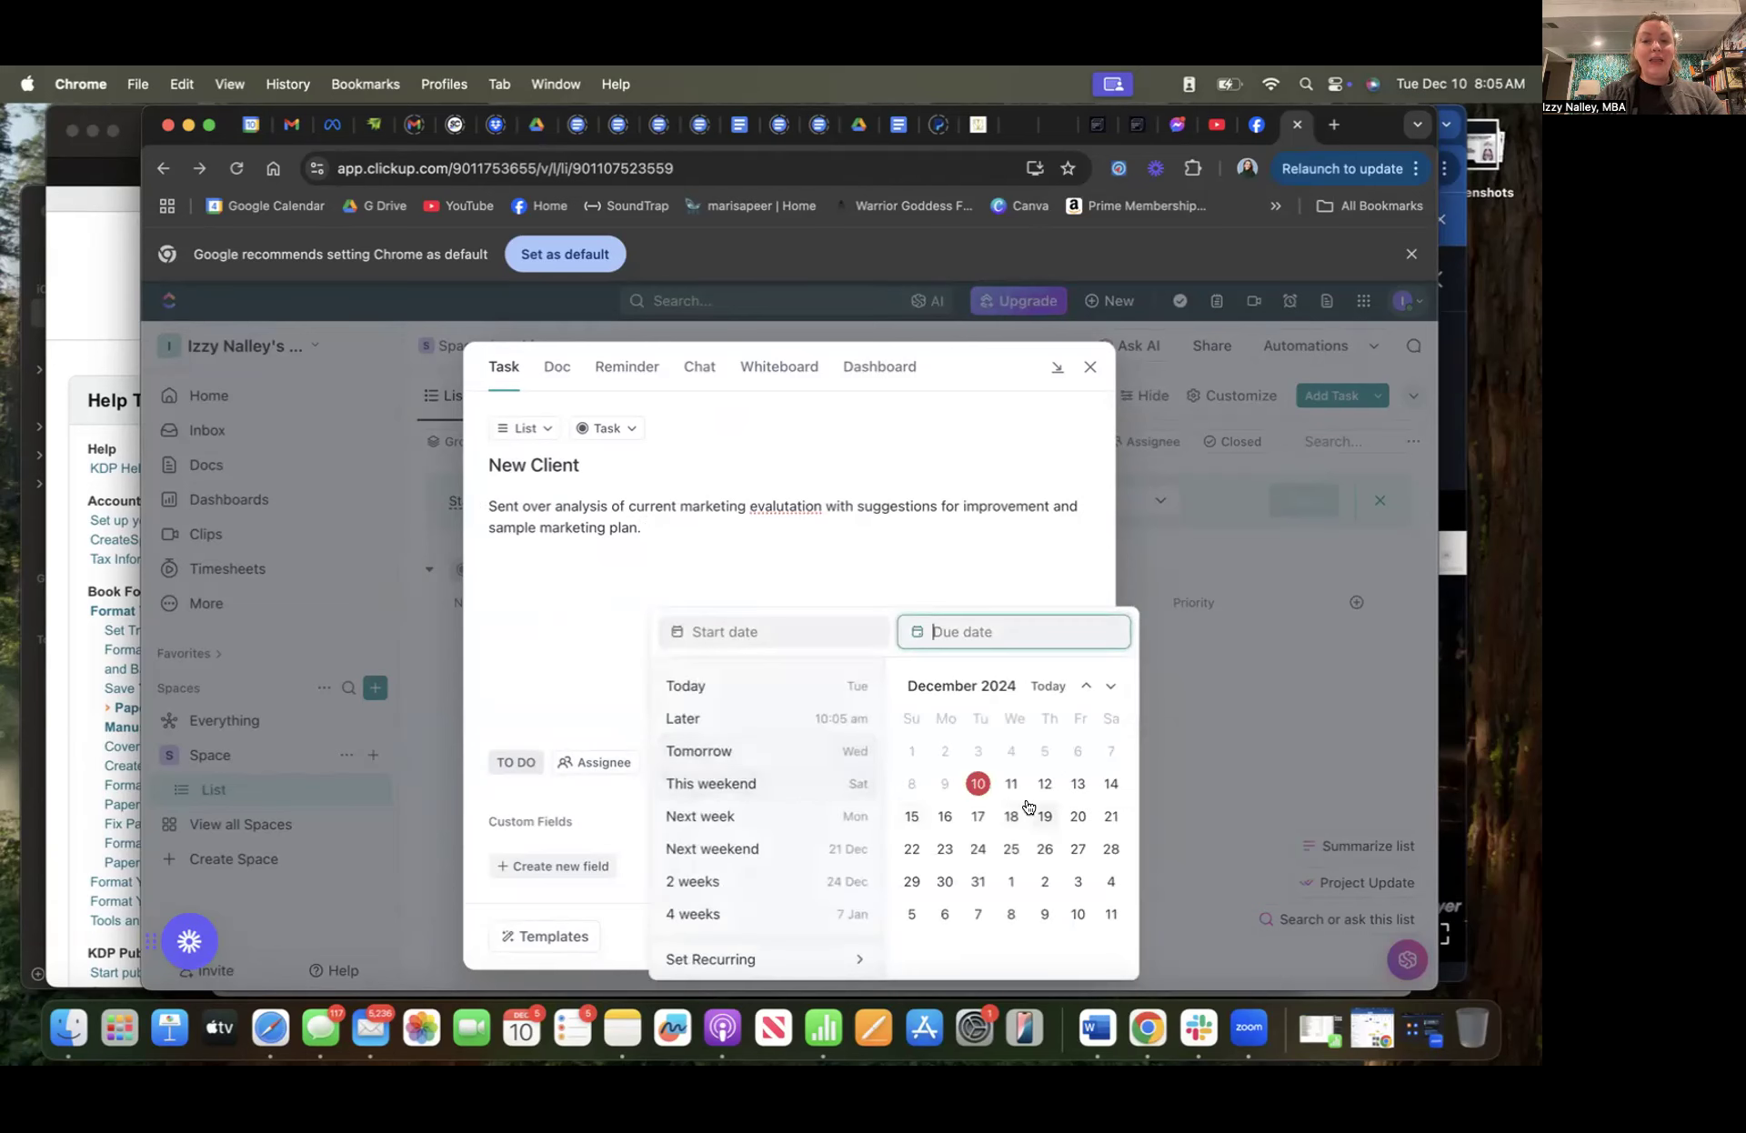
pyautogui.click(1078, 785)
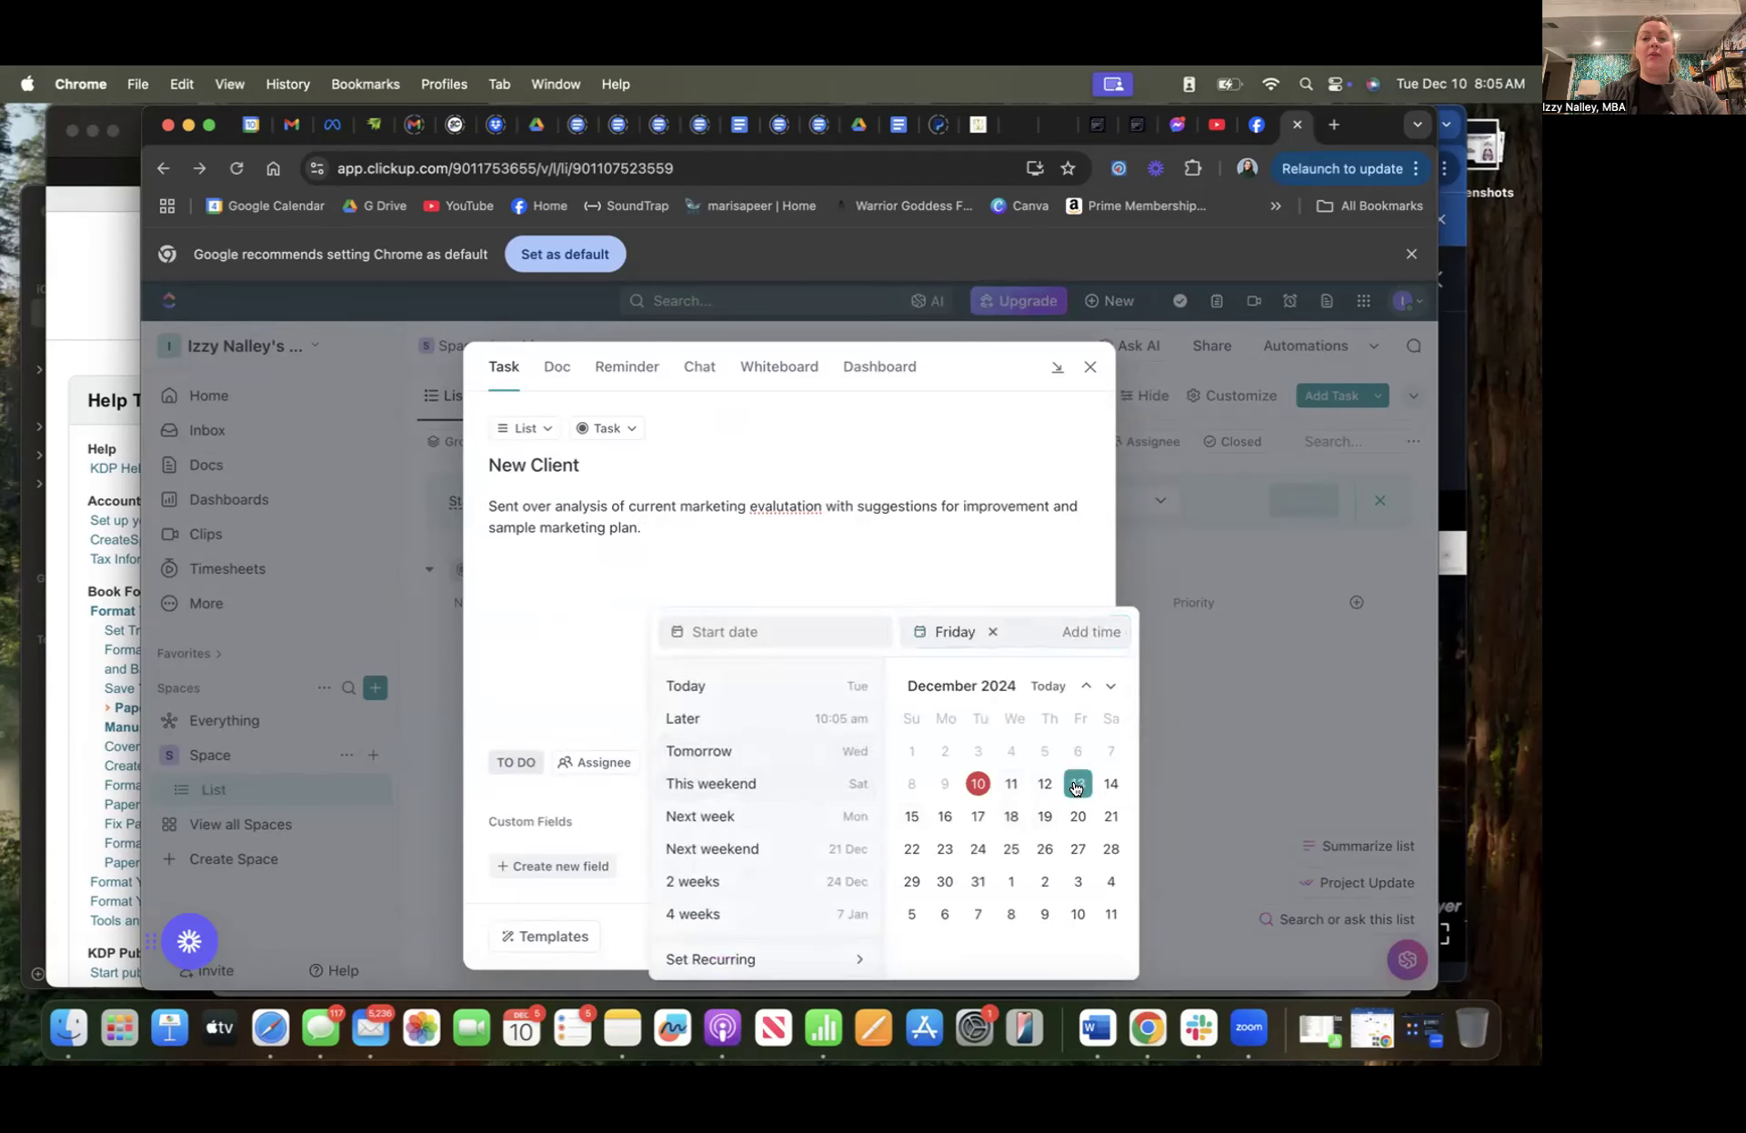
pyautogui.click(1037, 557)
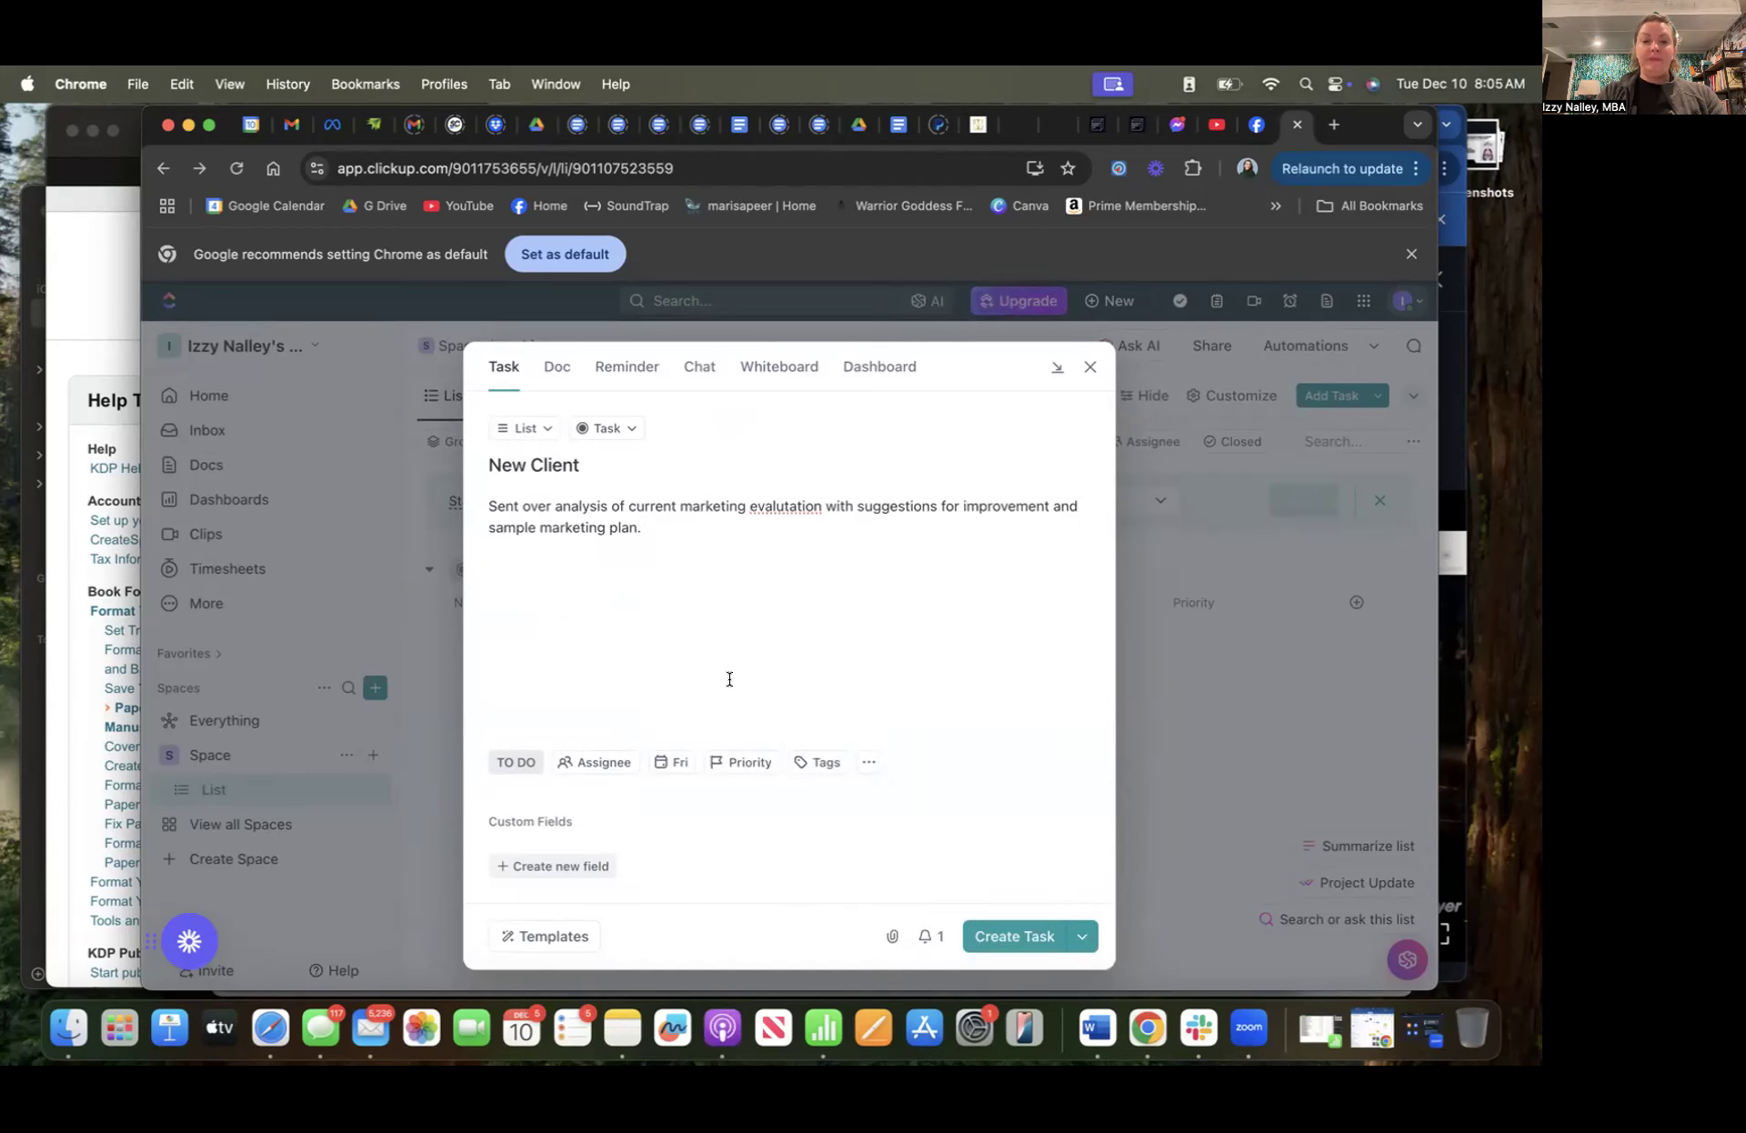
# Set the New Client task's priority to High and add the new tags "client" and "marketing"
pyautogui.click(740, 764)
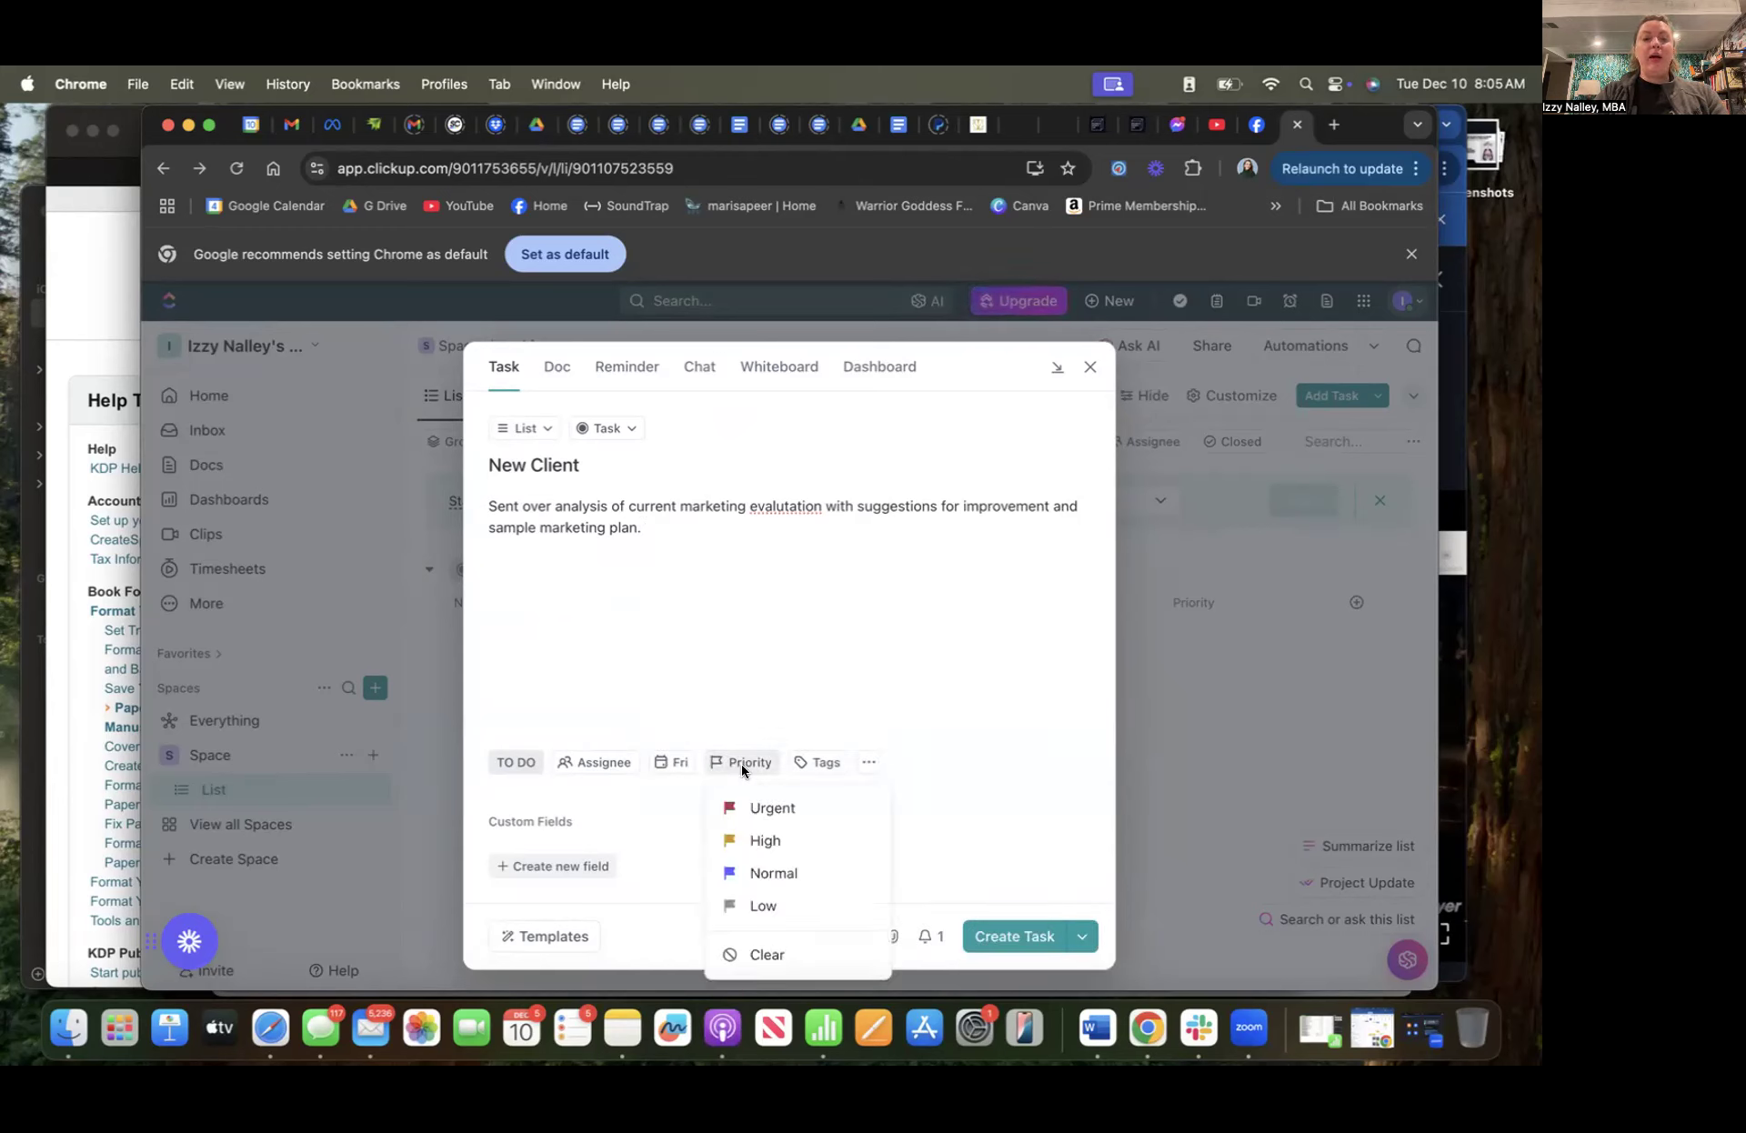
pyautogui.click(764, 841)
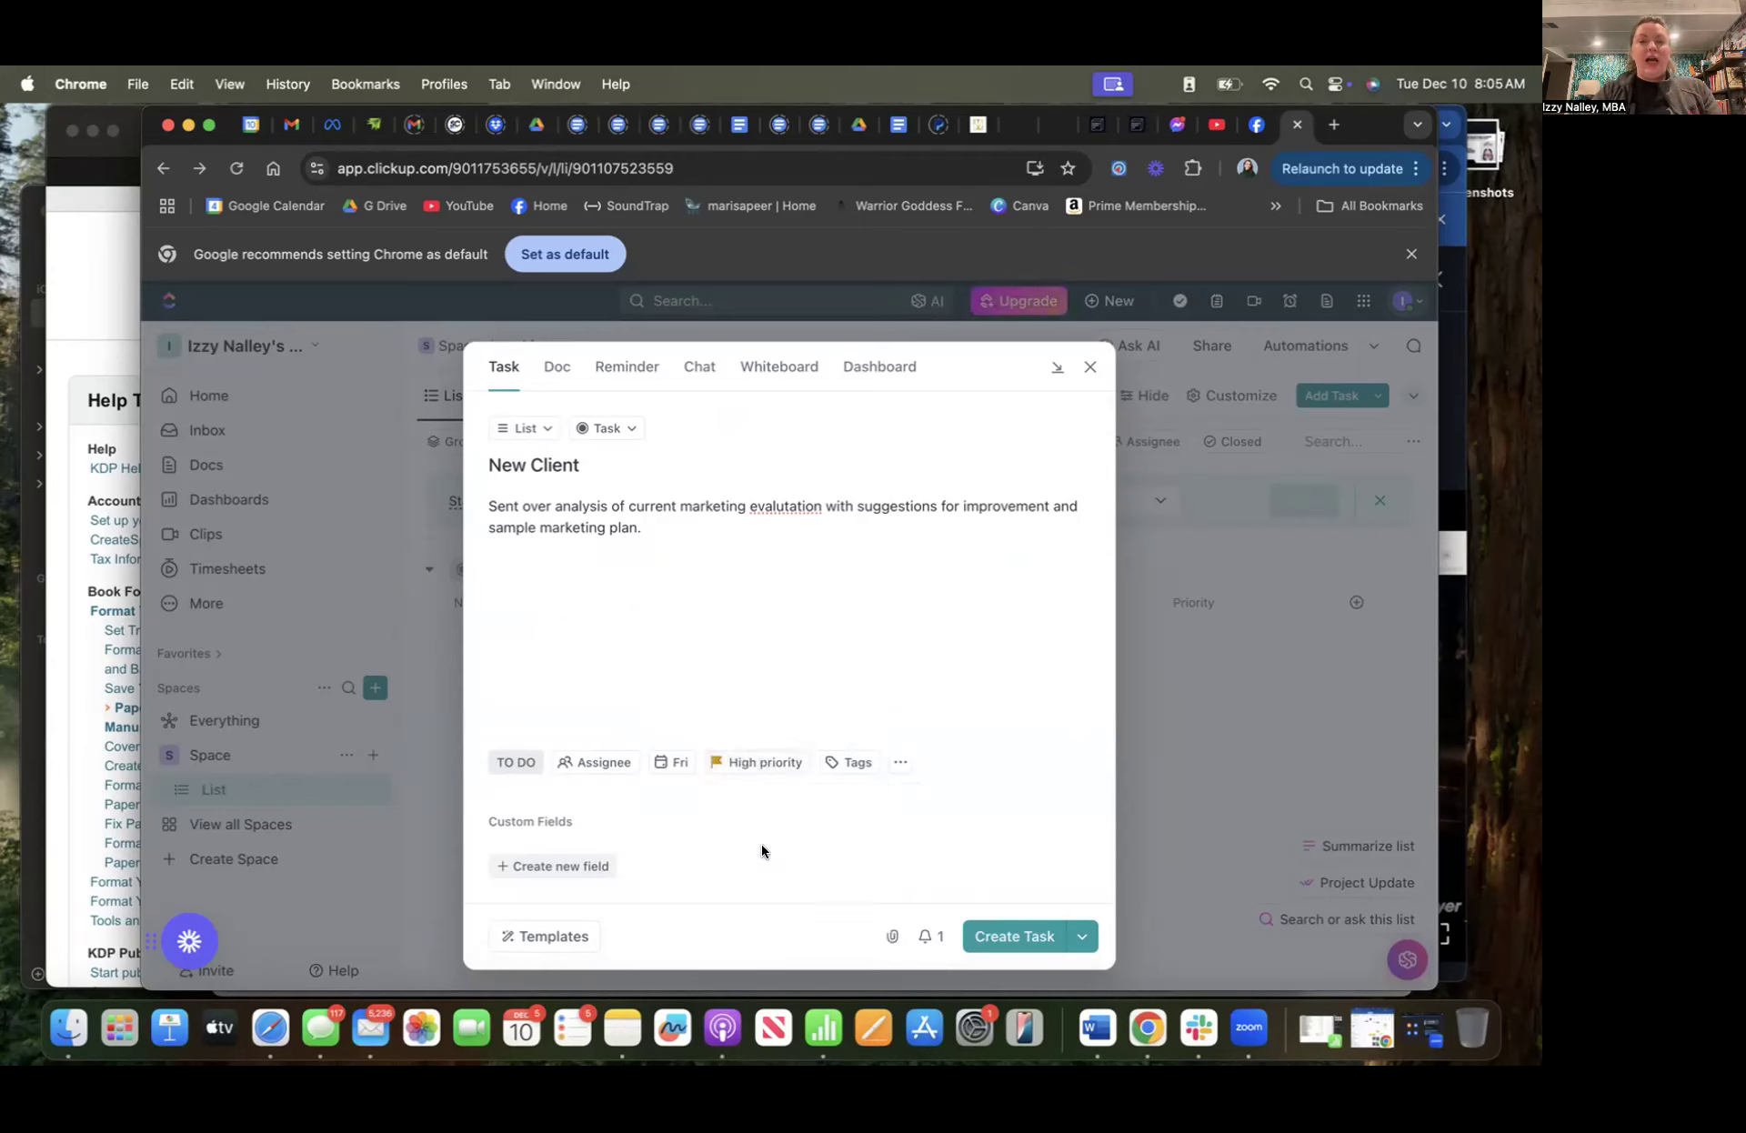
pyautogui.click(845, 772)
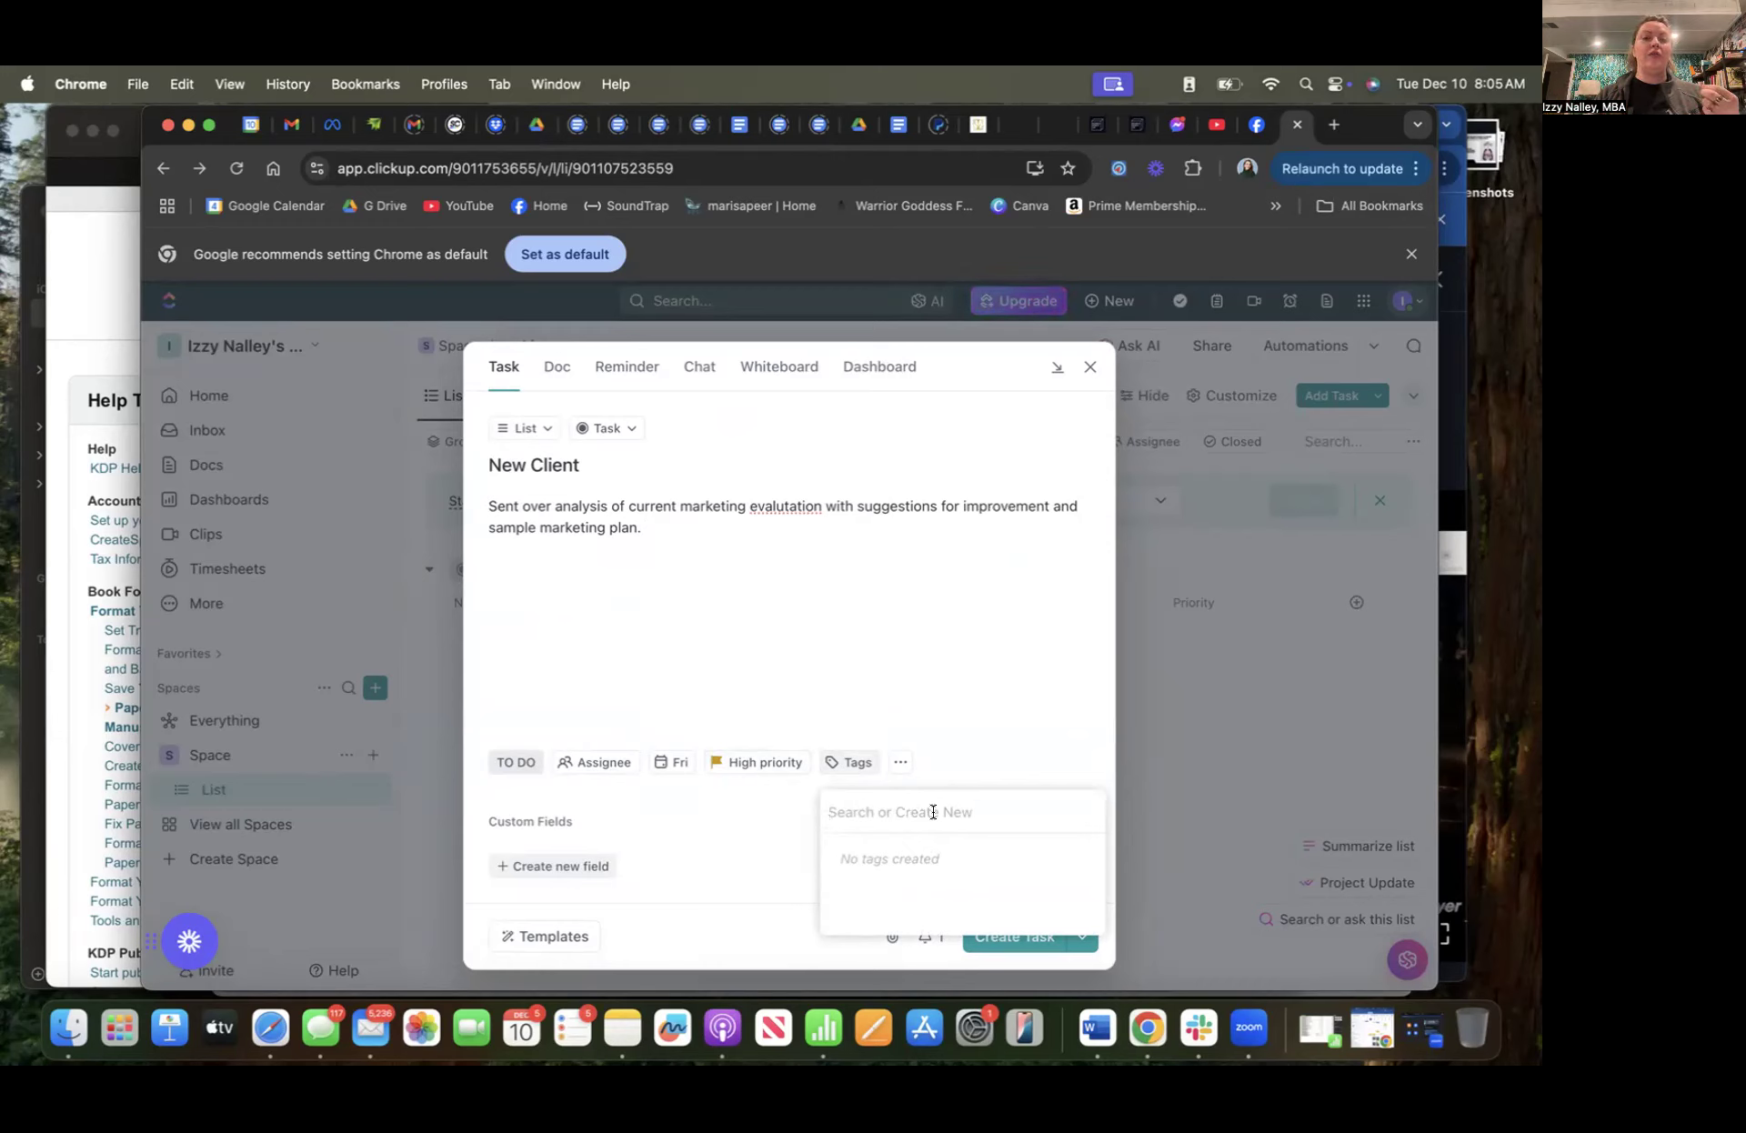
pyautogui.write('Client')
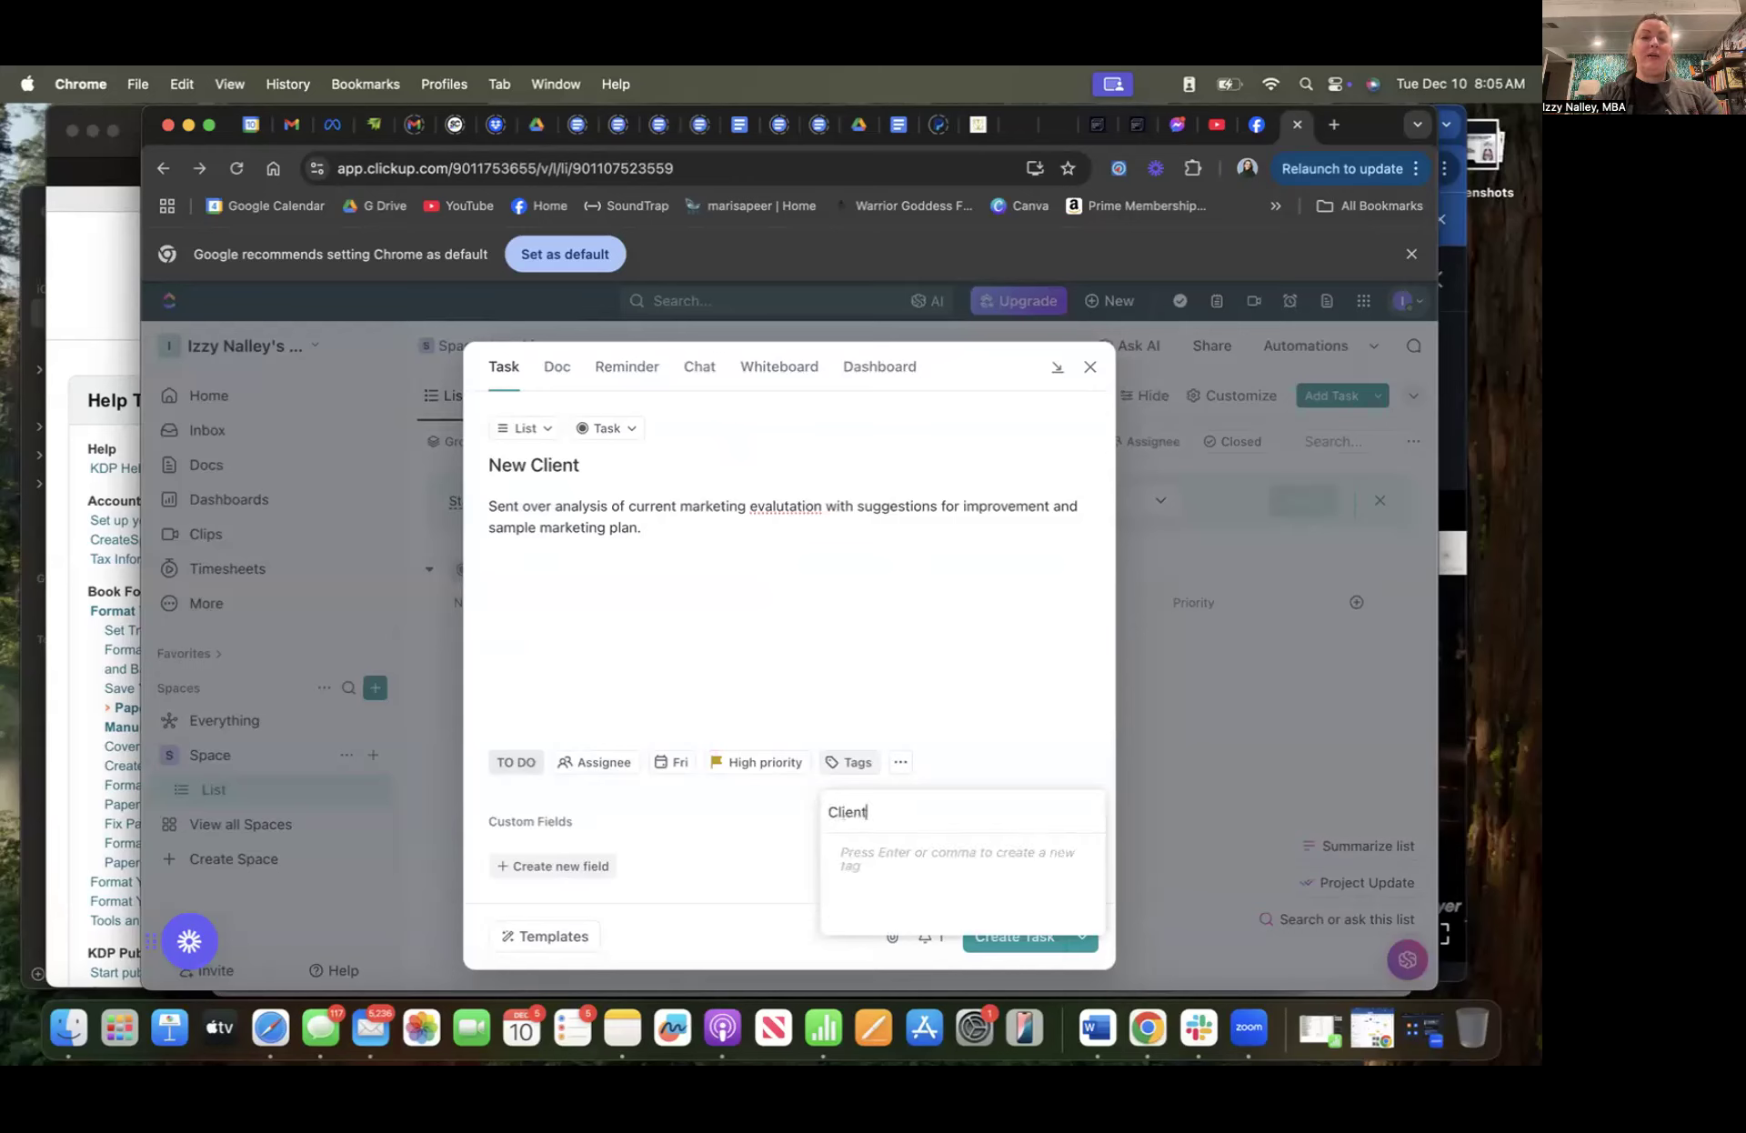
pyautogui.press('Return')
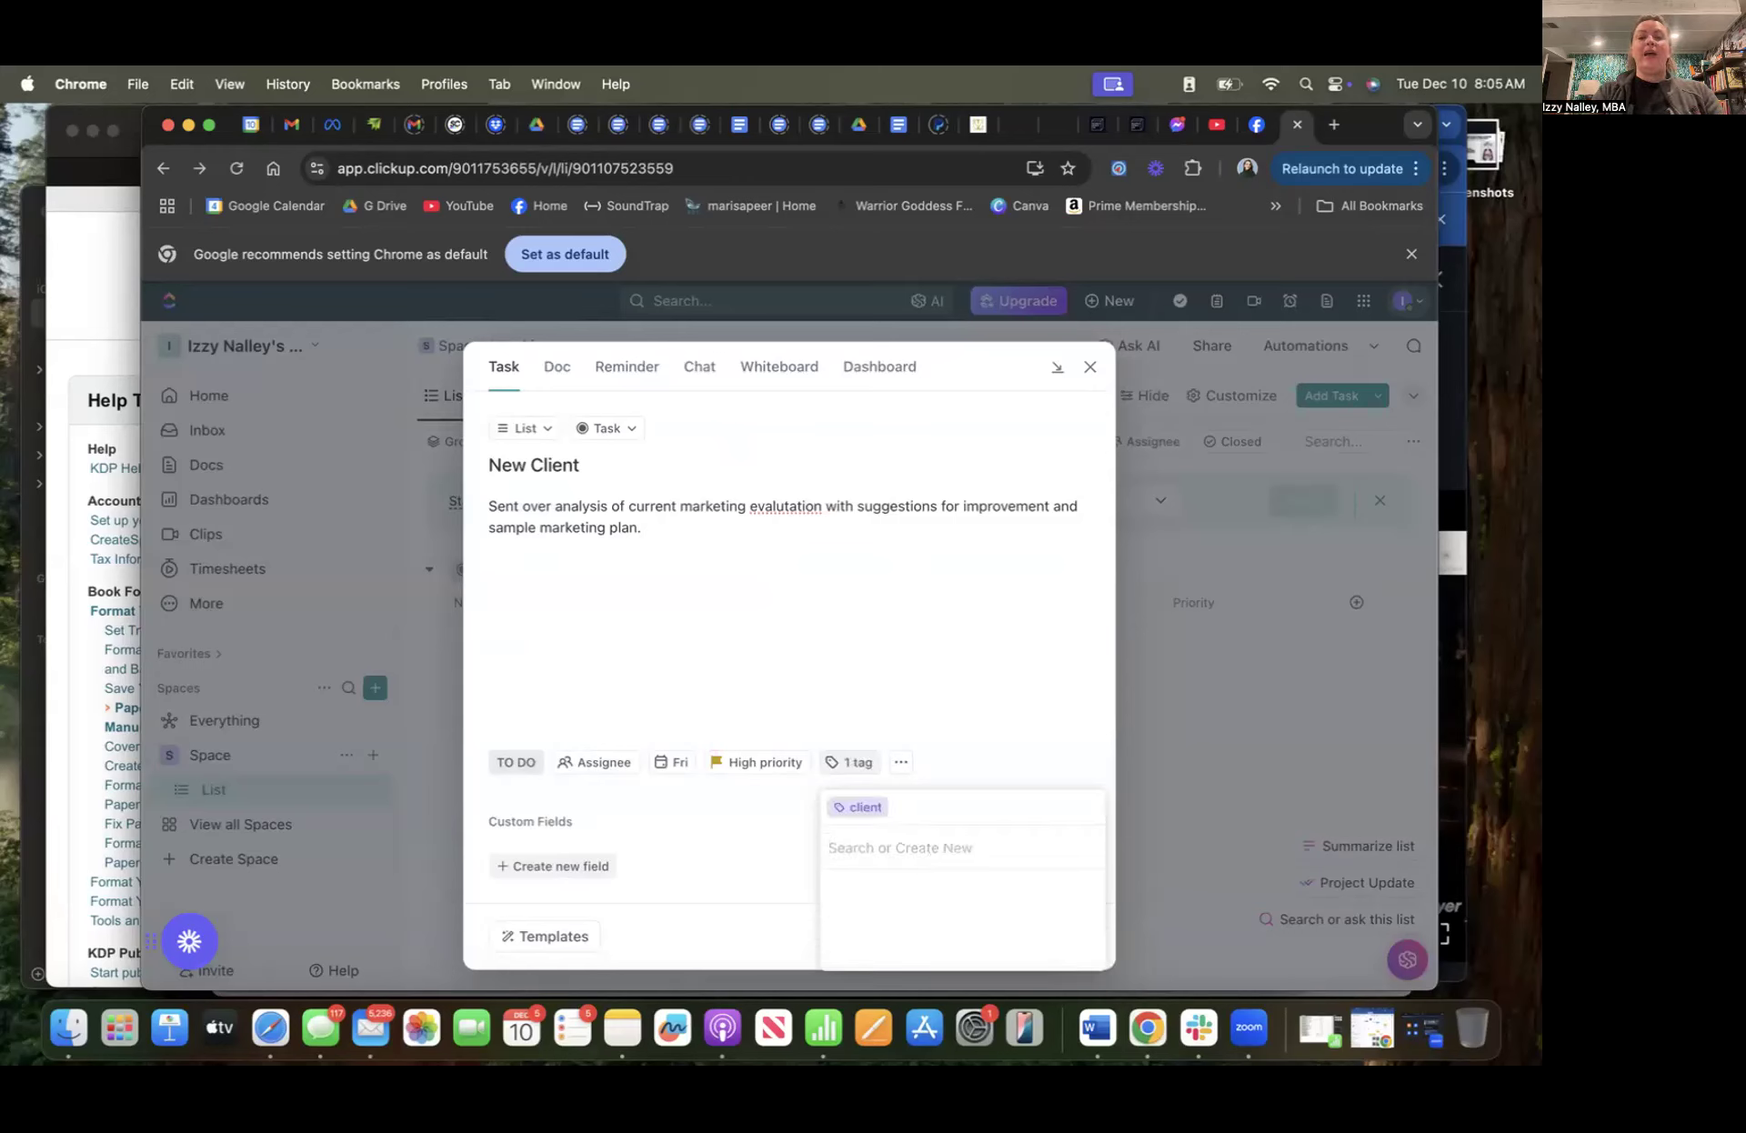
pyautogui.write('marketing')
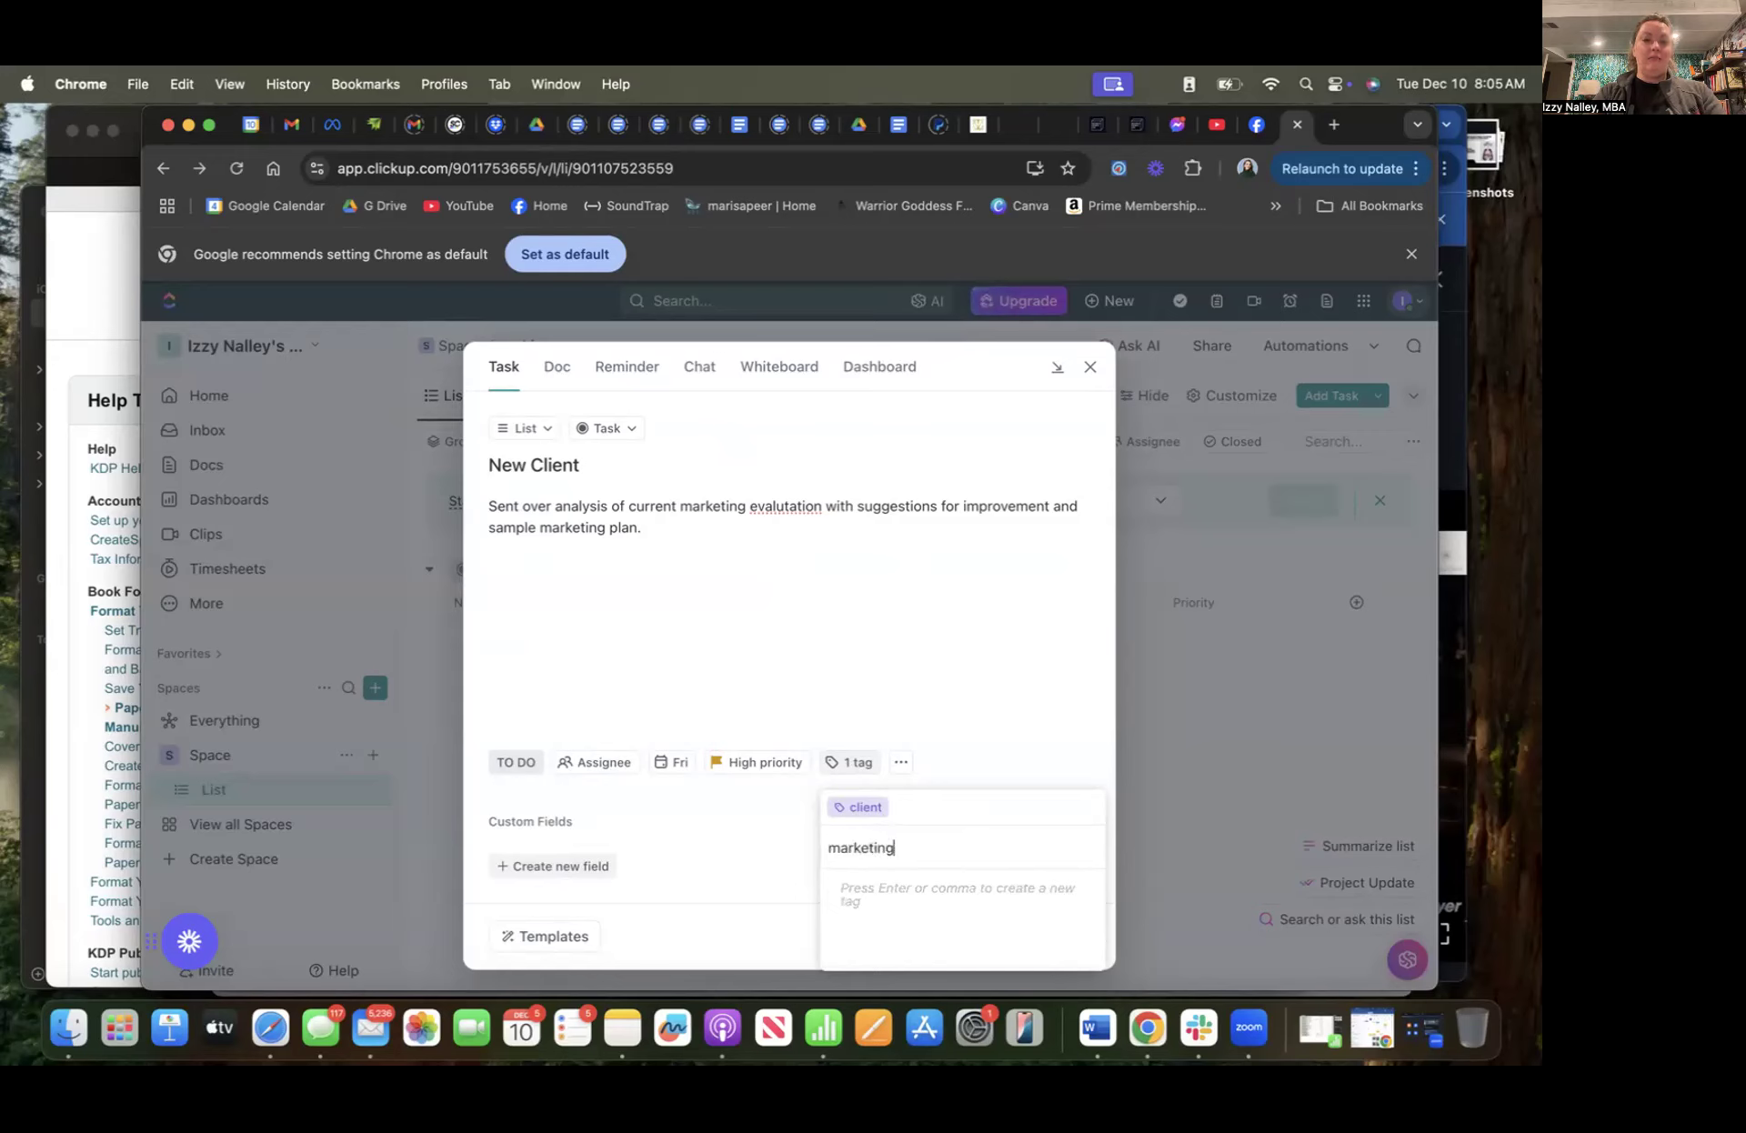
pyautogui.press('Return')
pyautogui.click(1051, 716)
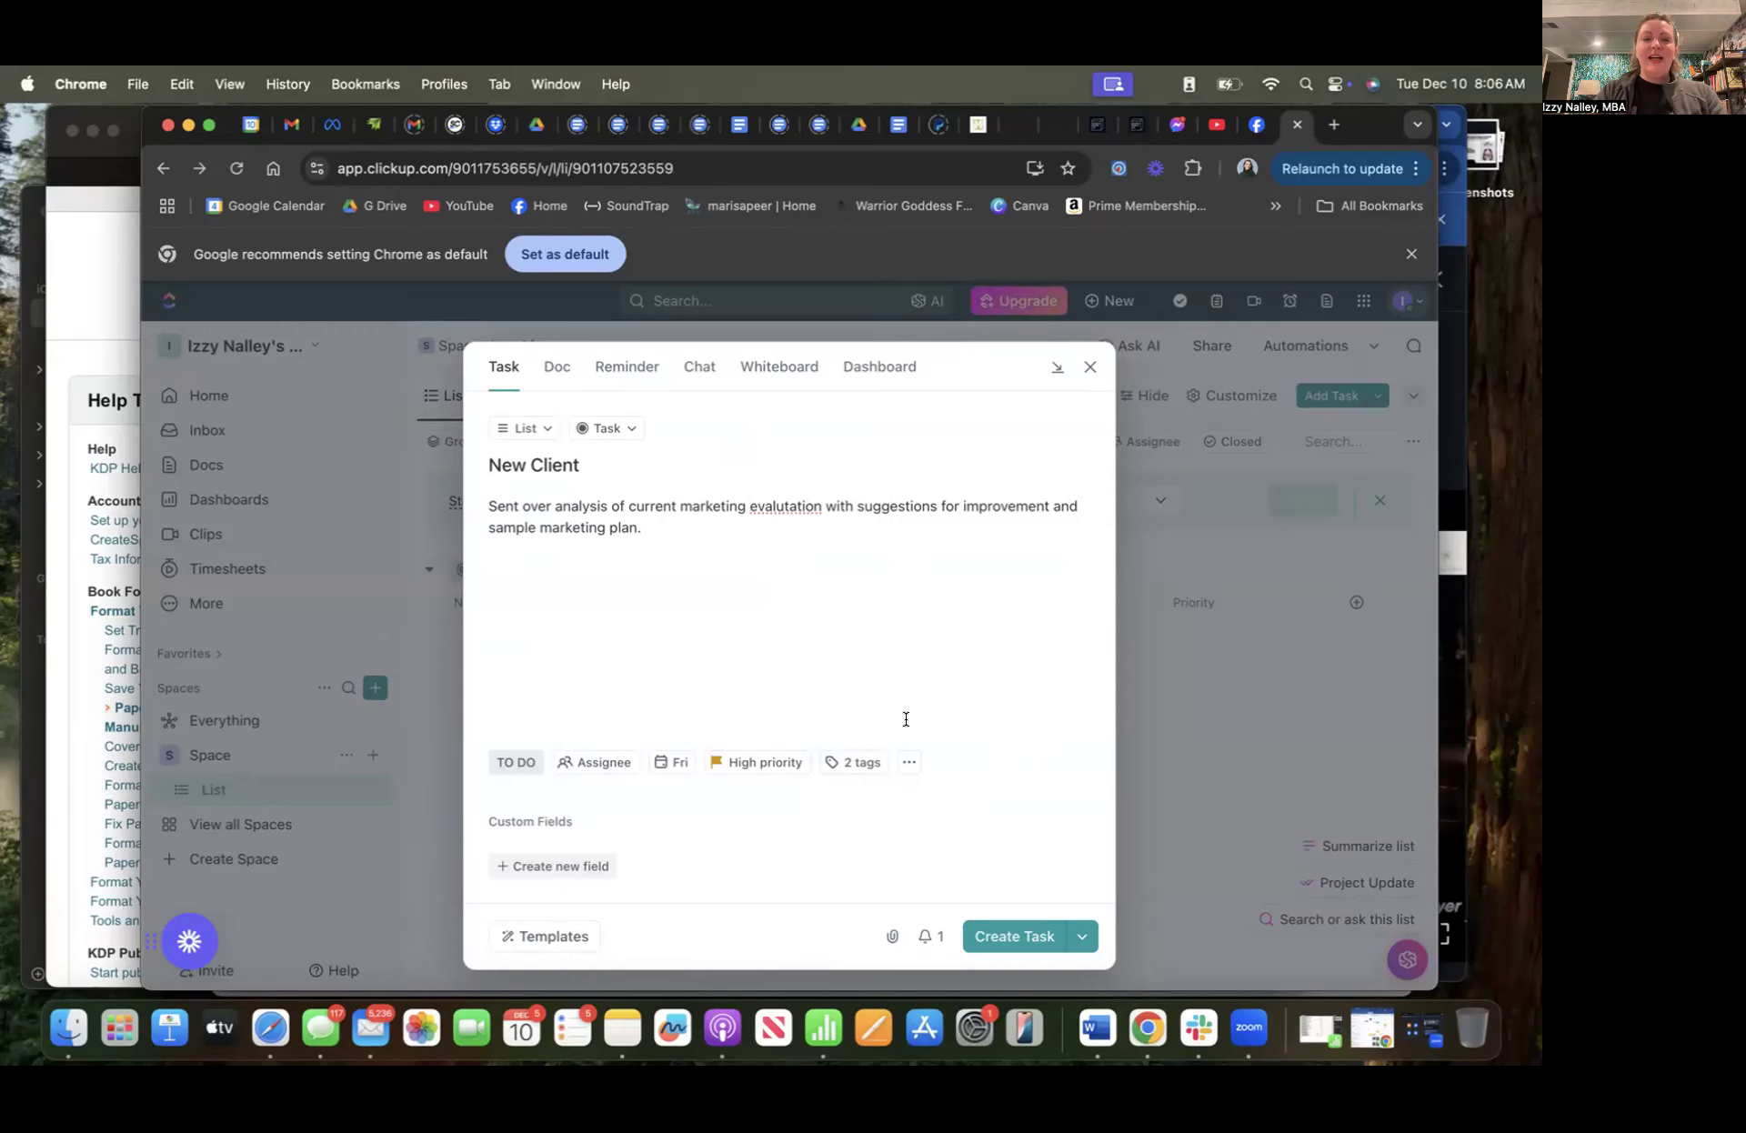
# Create the New Client task and open its details from the List
pyautogui.click(1008, 931)
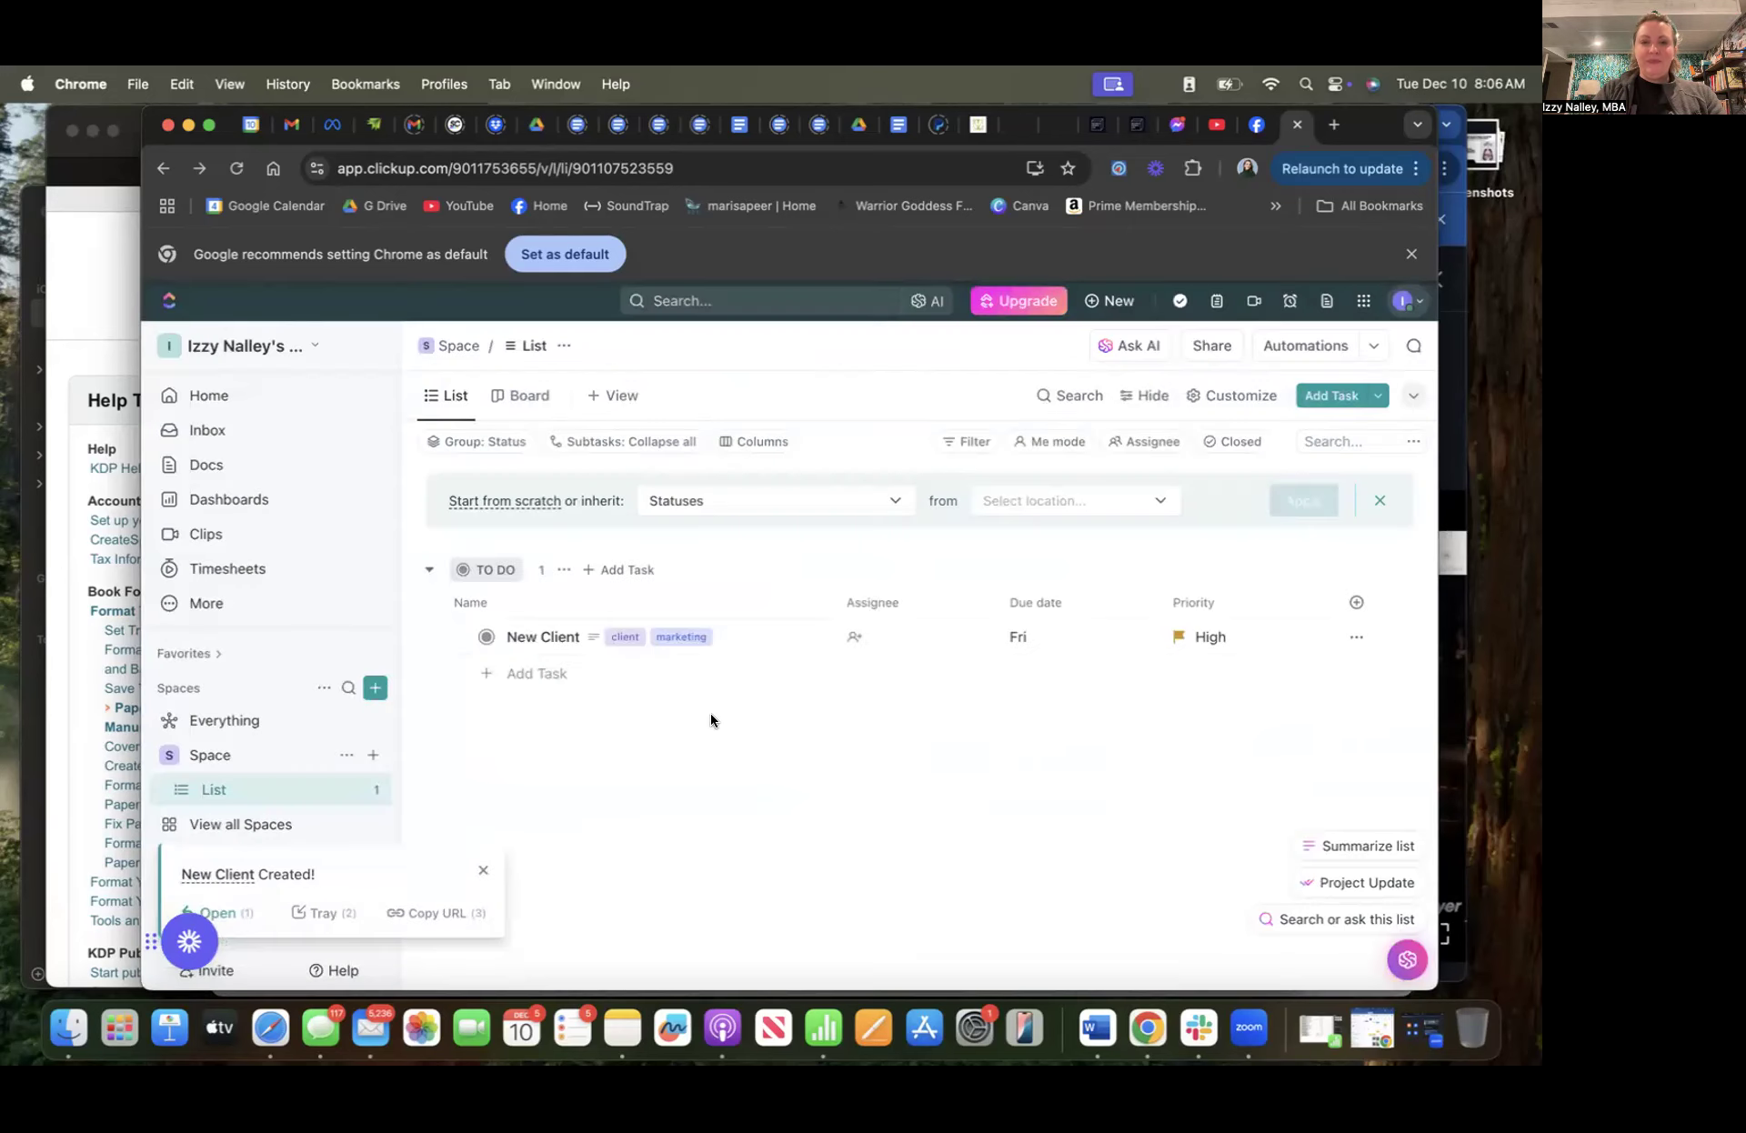
pyautogui.click(543, 636)
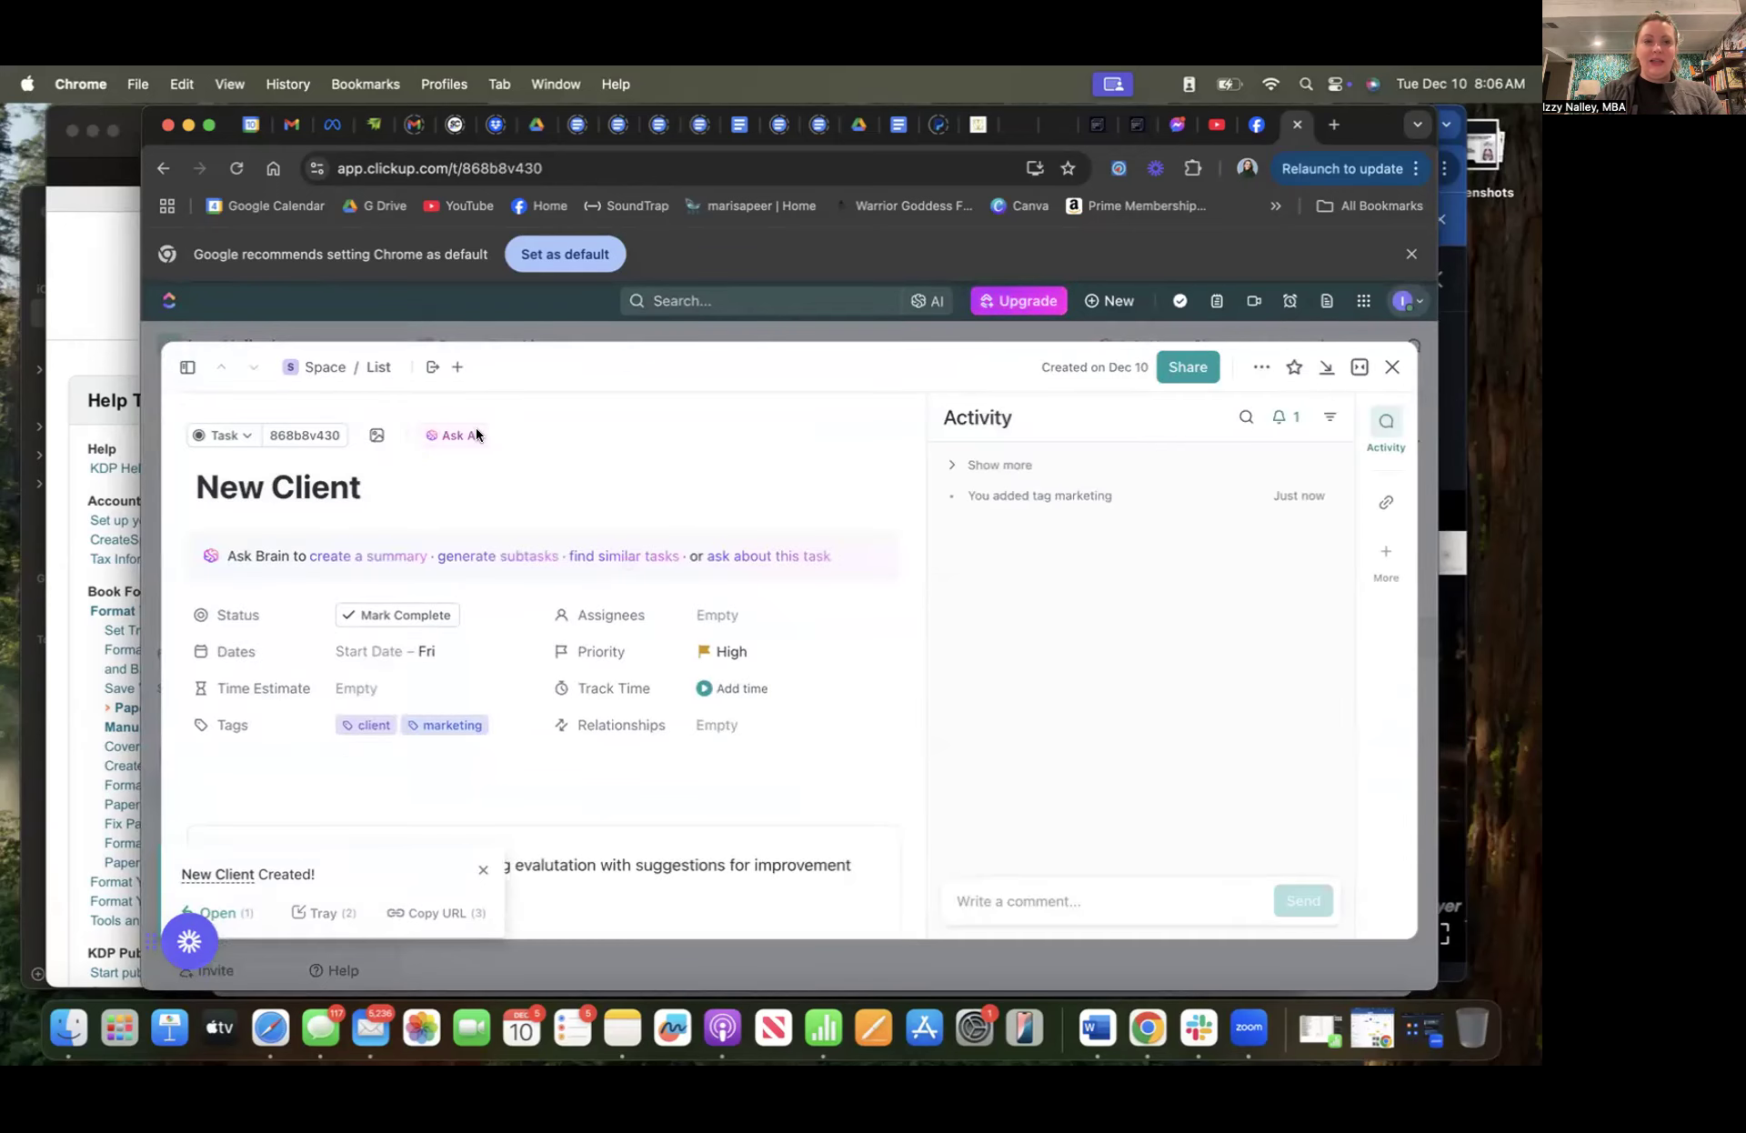
# Examine the New Client task's description, custom fields, subtasks, checklists, attachments and comment area
pyautogui.scroll(-5, 678, 670)
pyautogui.scroll(-3, 679, 670)
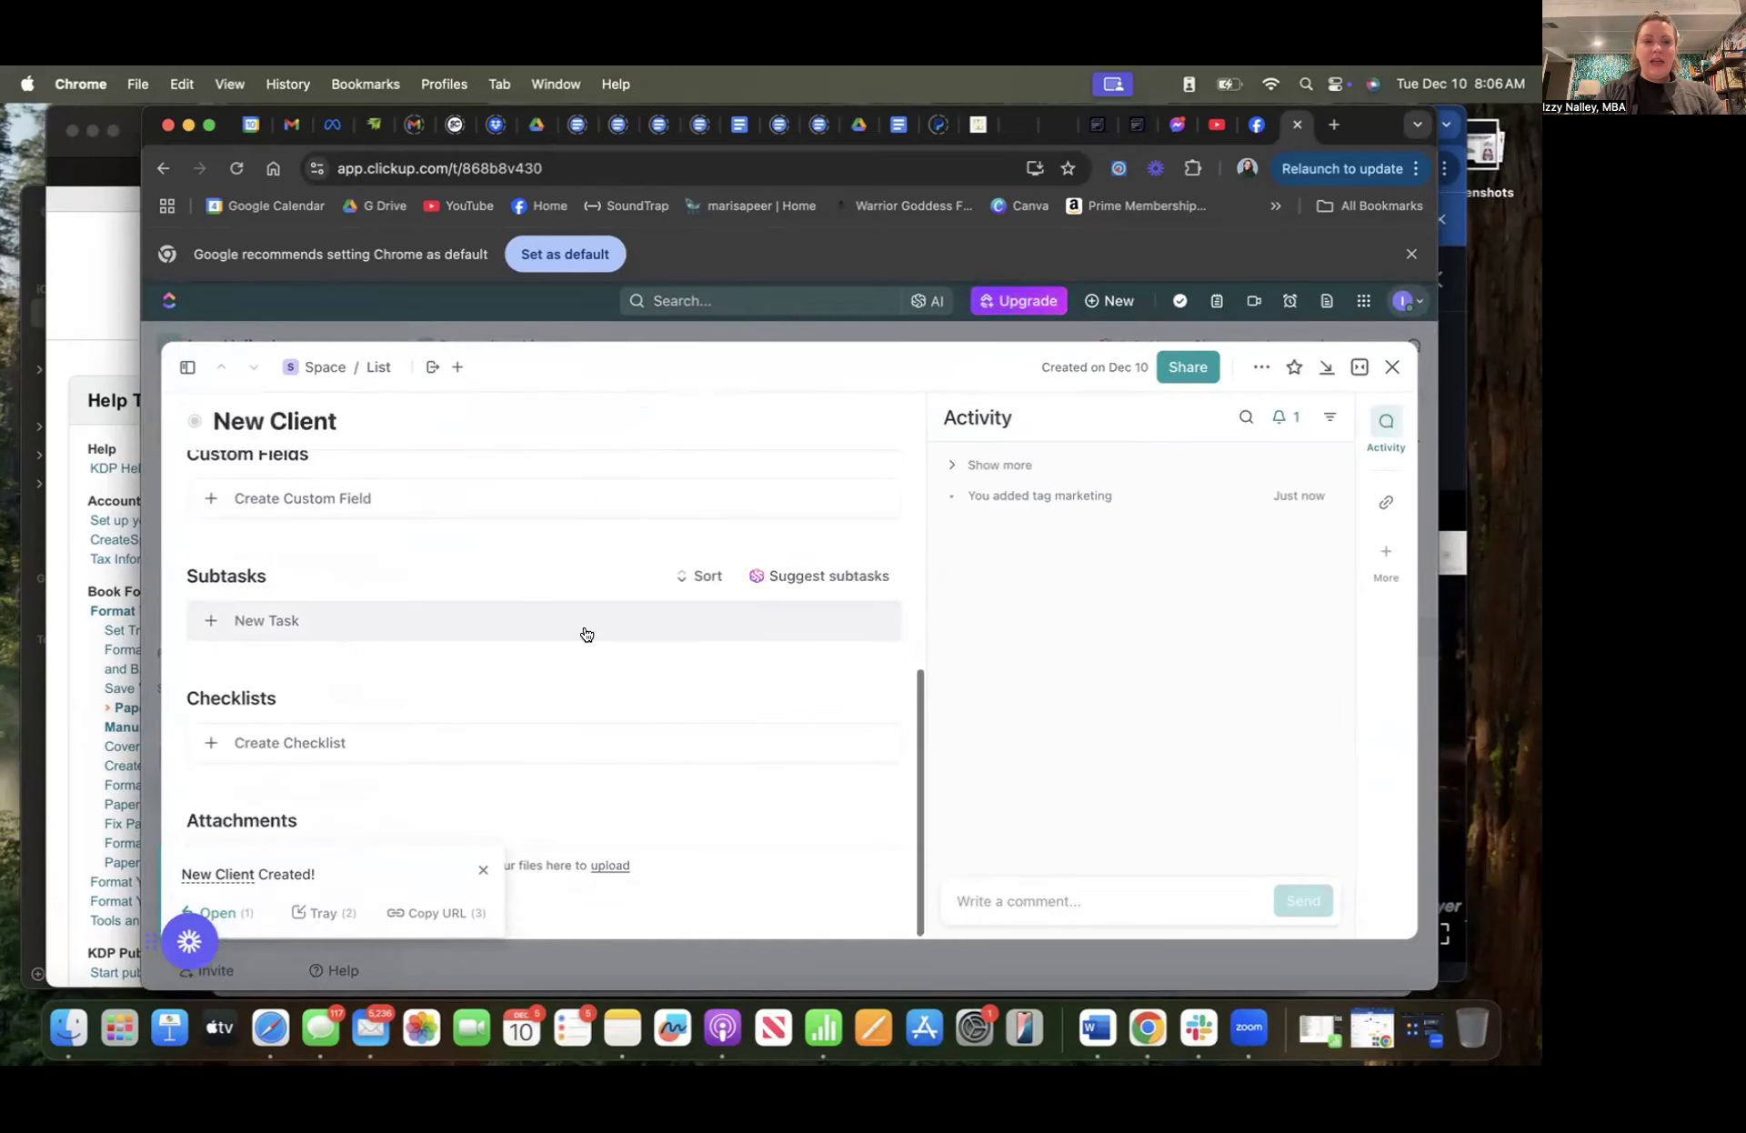
pyautogui.click(483, 870)
pyautogui.scroll(2, 625, 670)
pyautogui.scroll(-2, 624, 670)
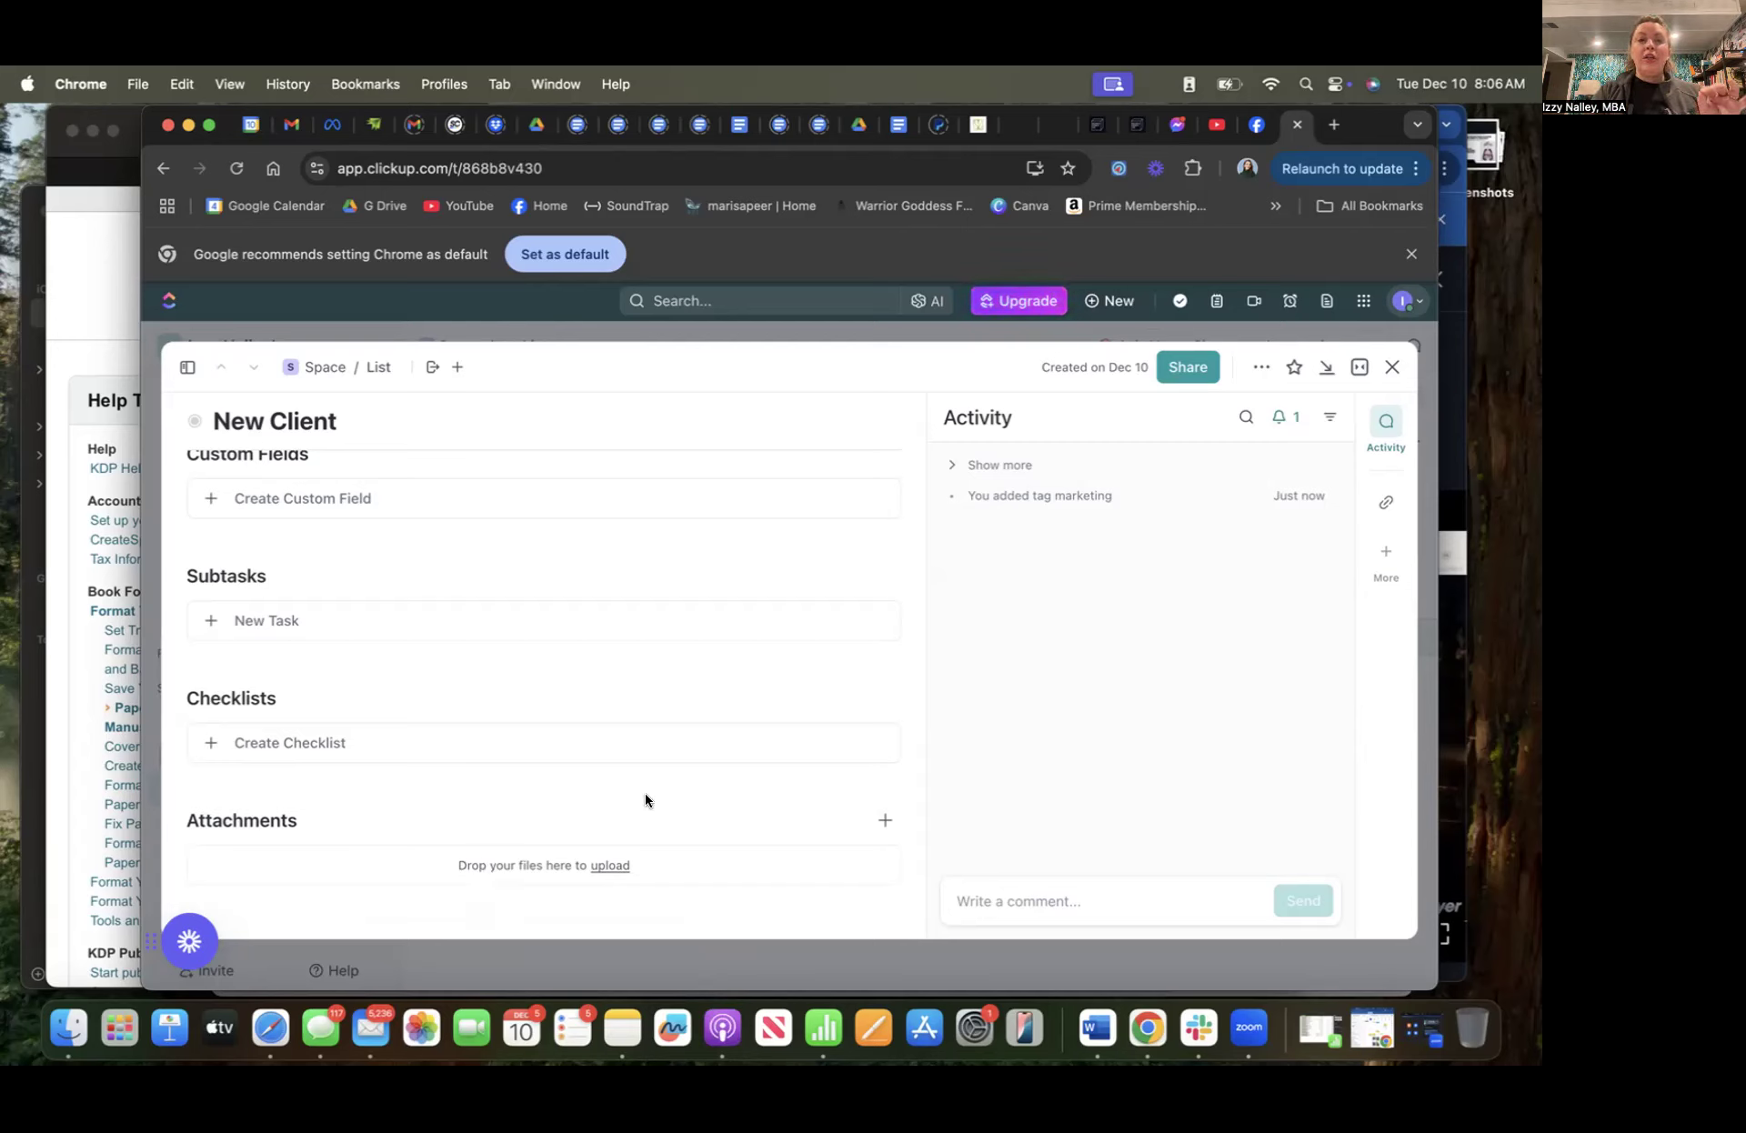
pyautogui.scroll(5, 645, 706)
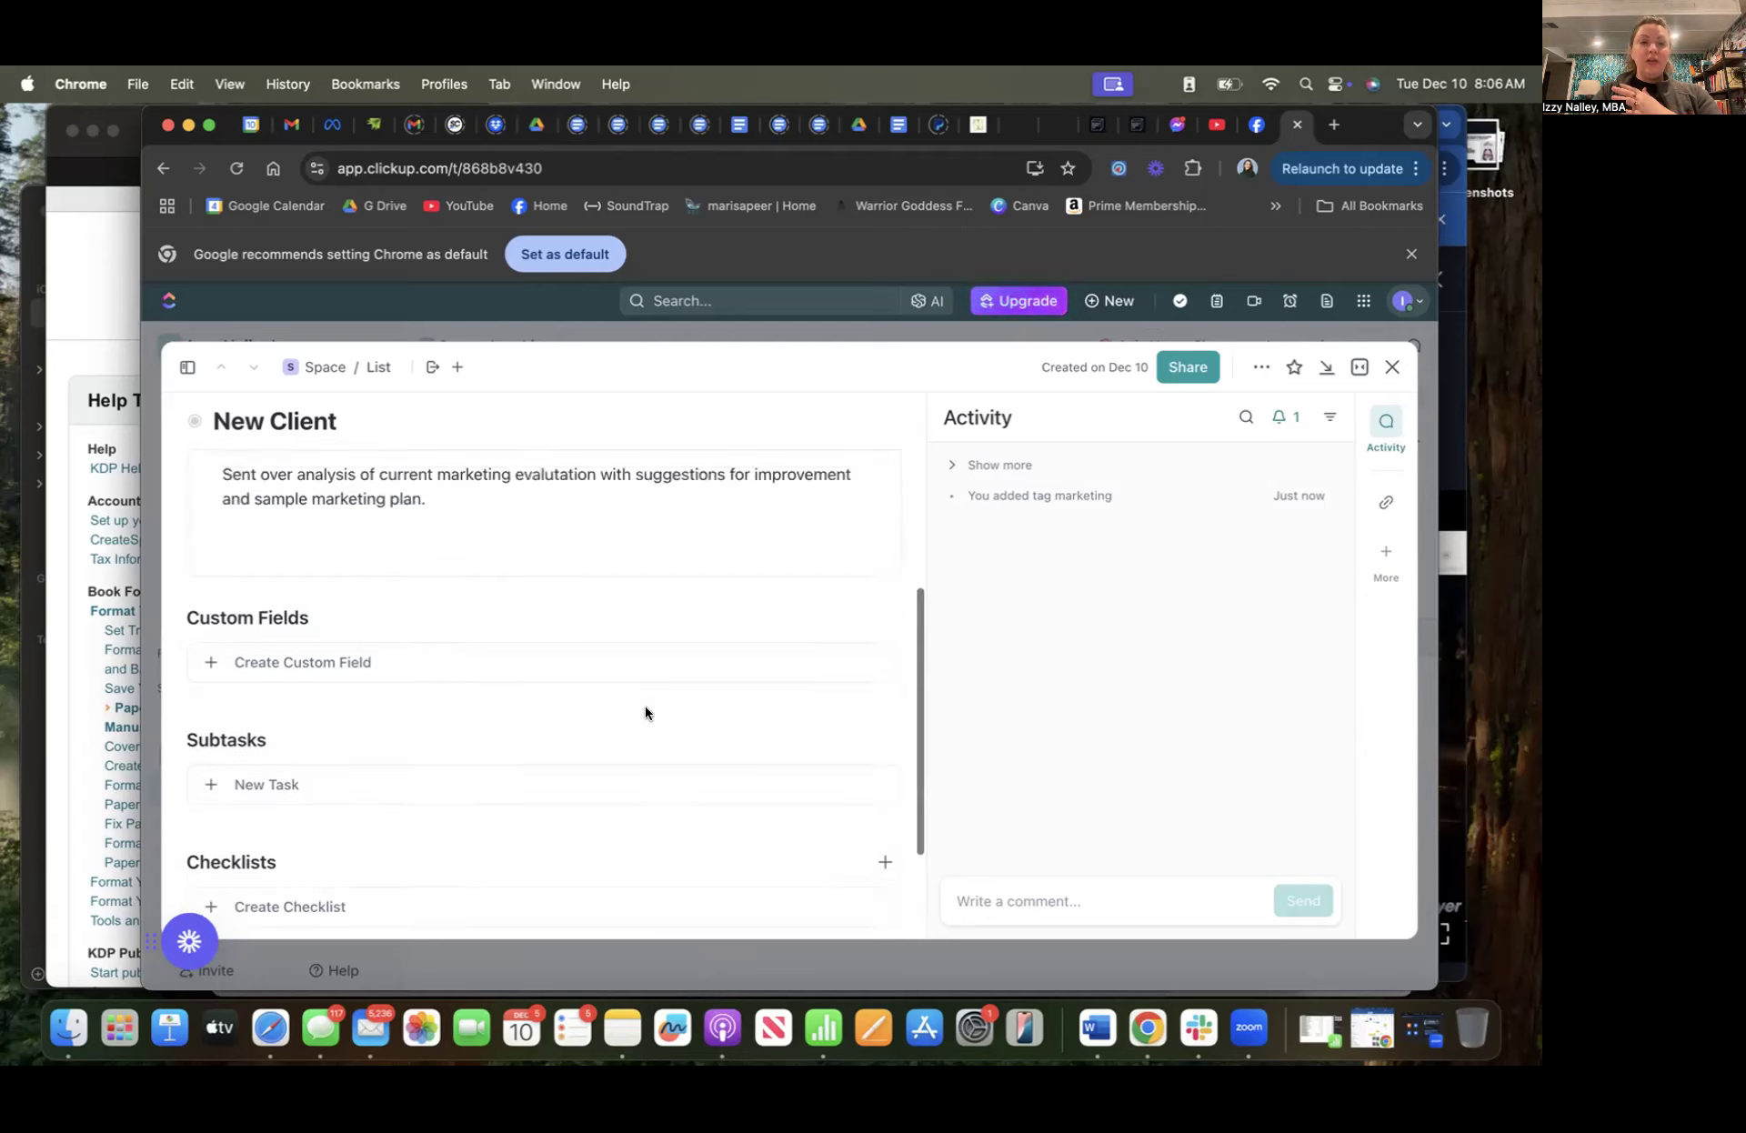
pyautogui.click(428, 701)
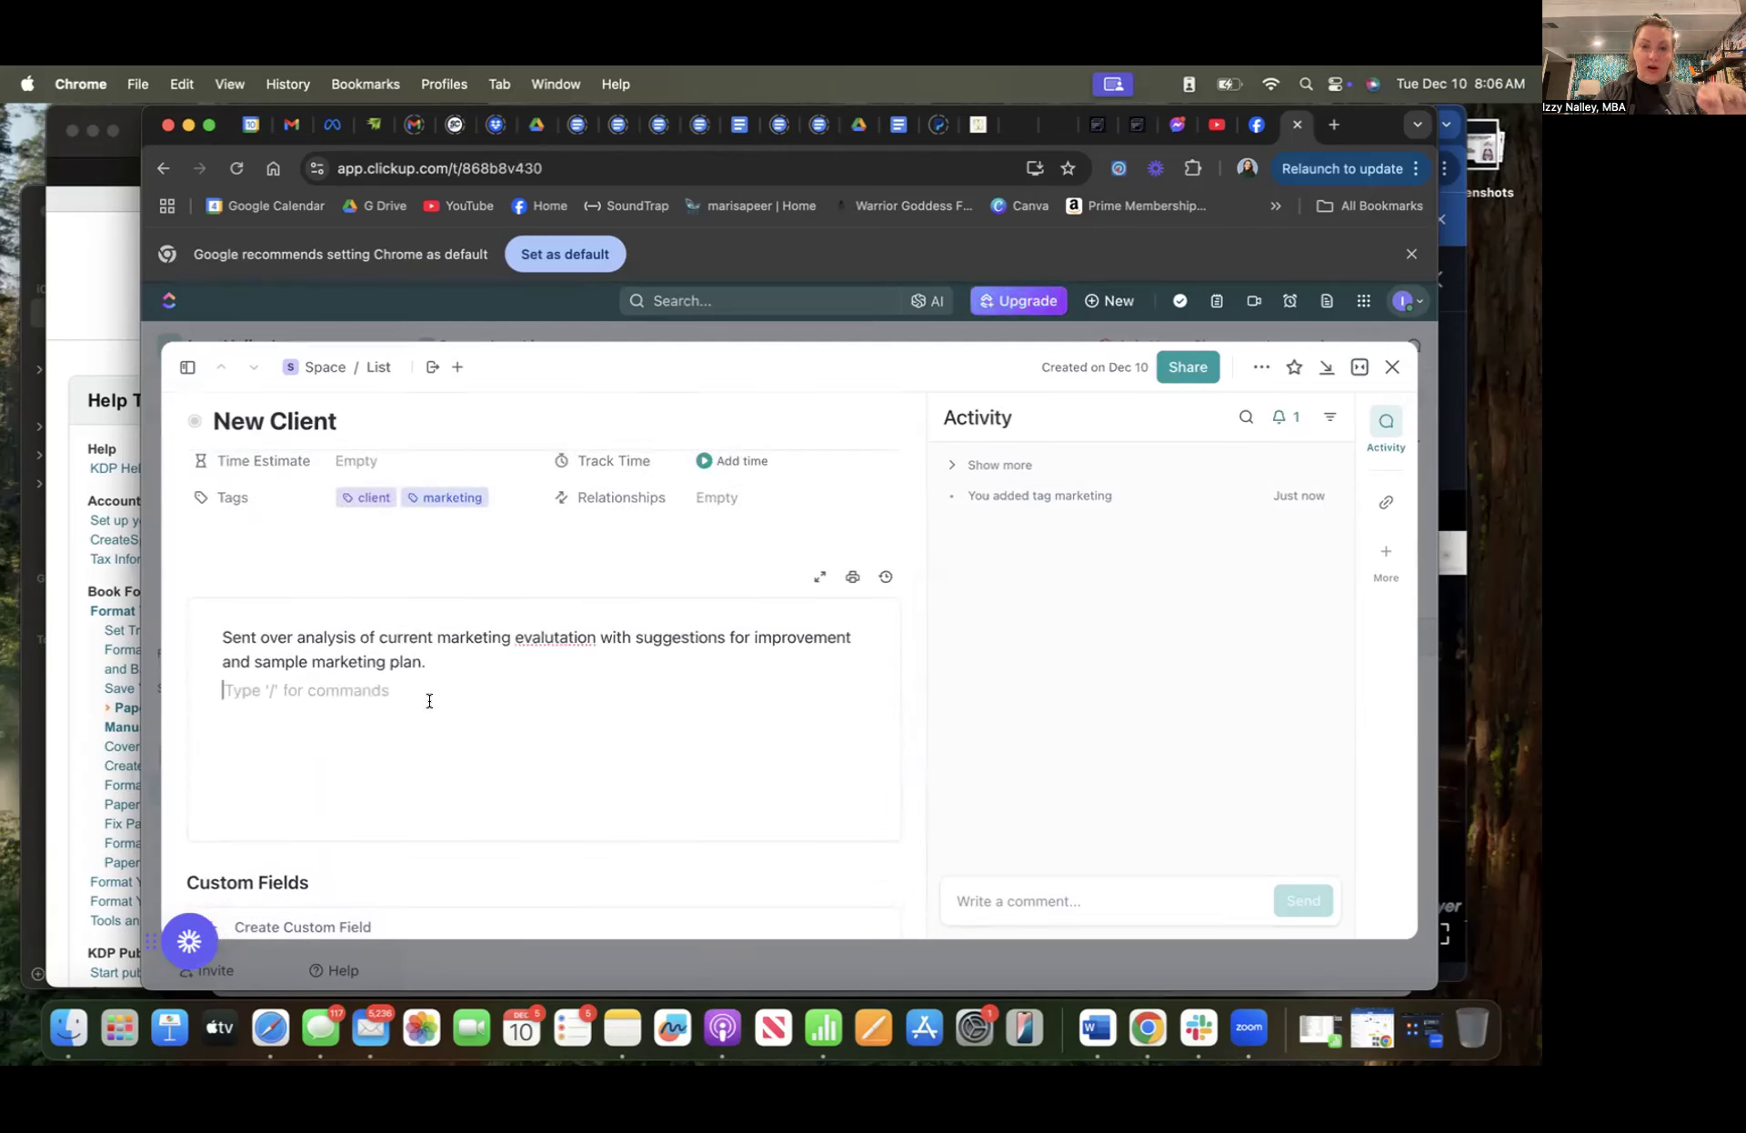
pyautogui.scroll(-8, 428, 700)
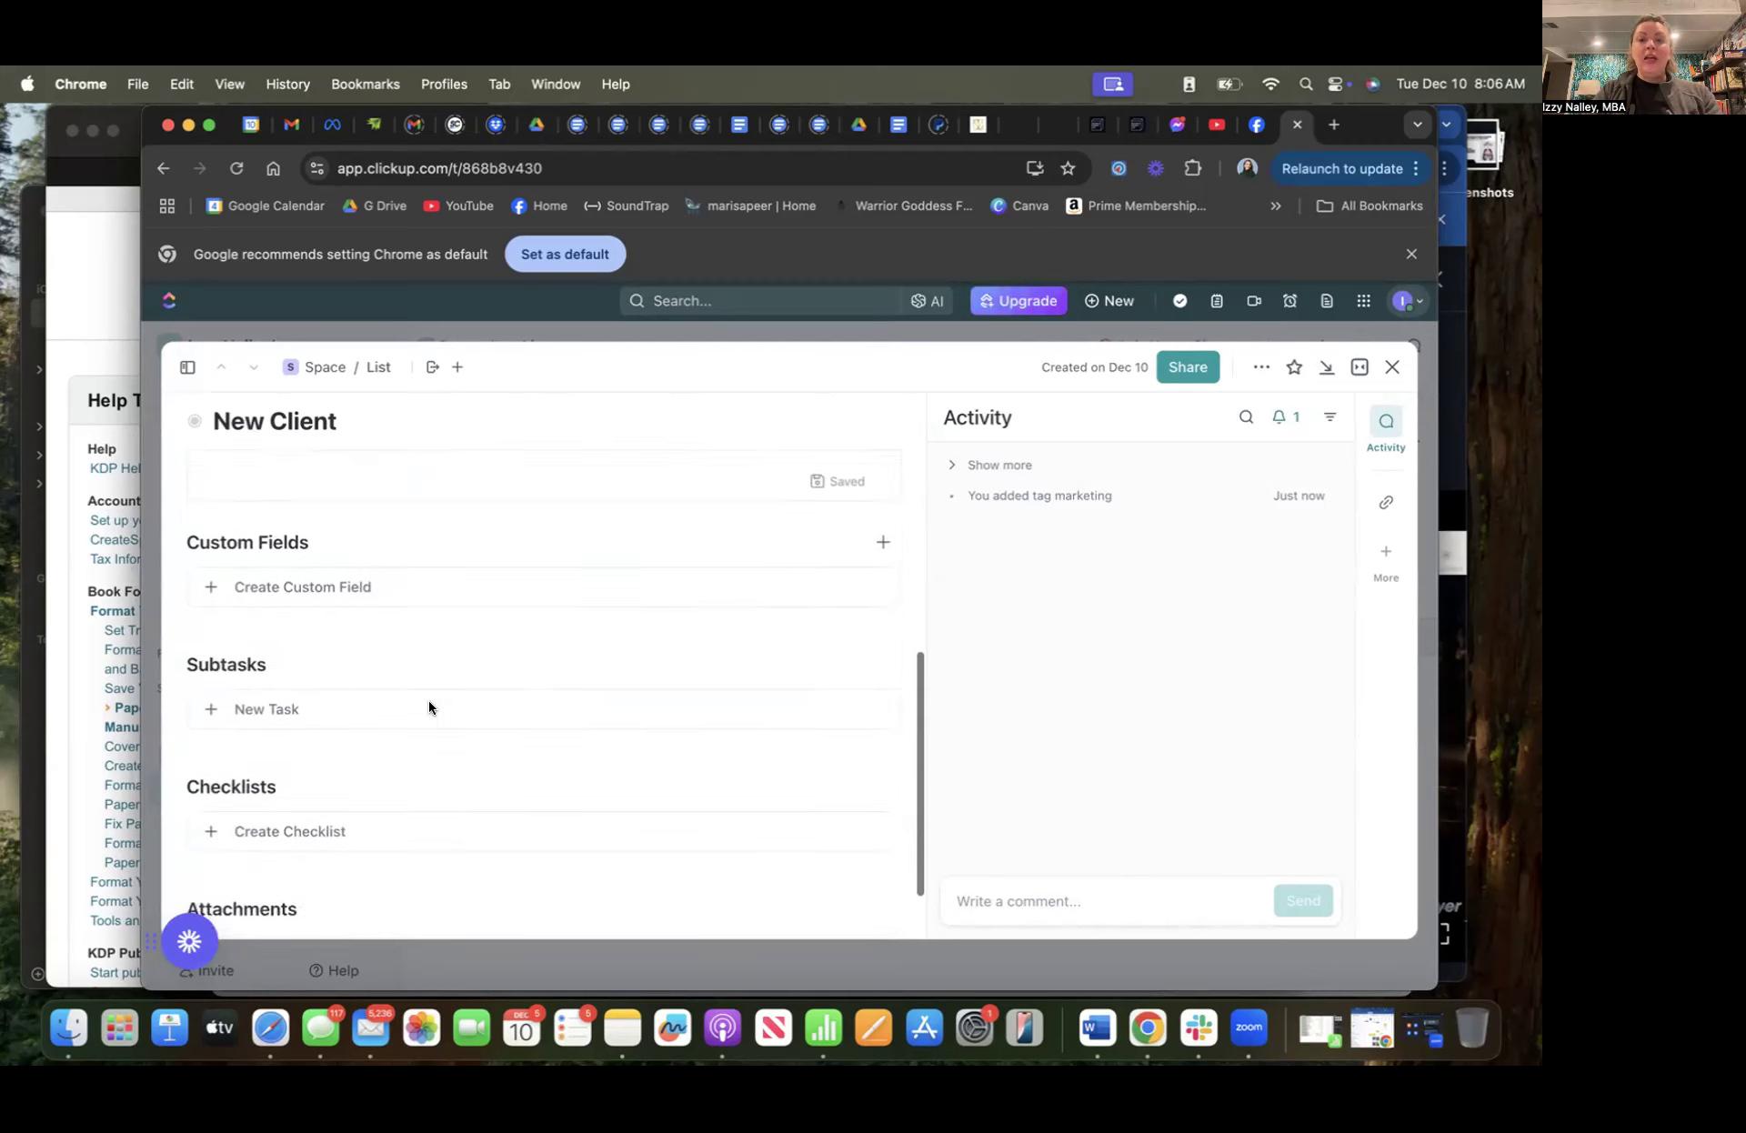
pyautogui.click(1005, 898)
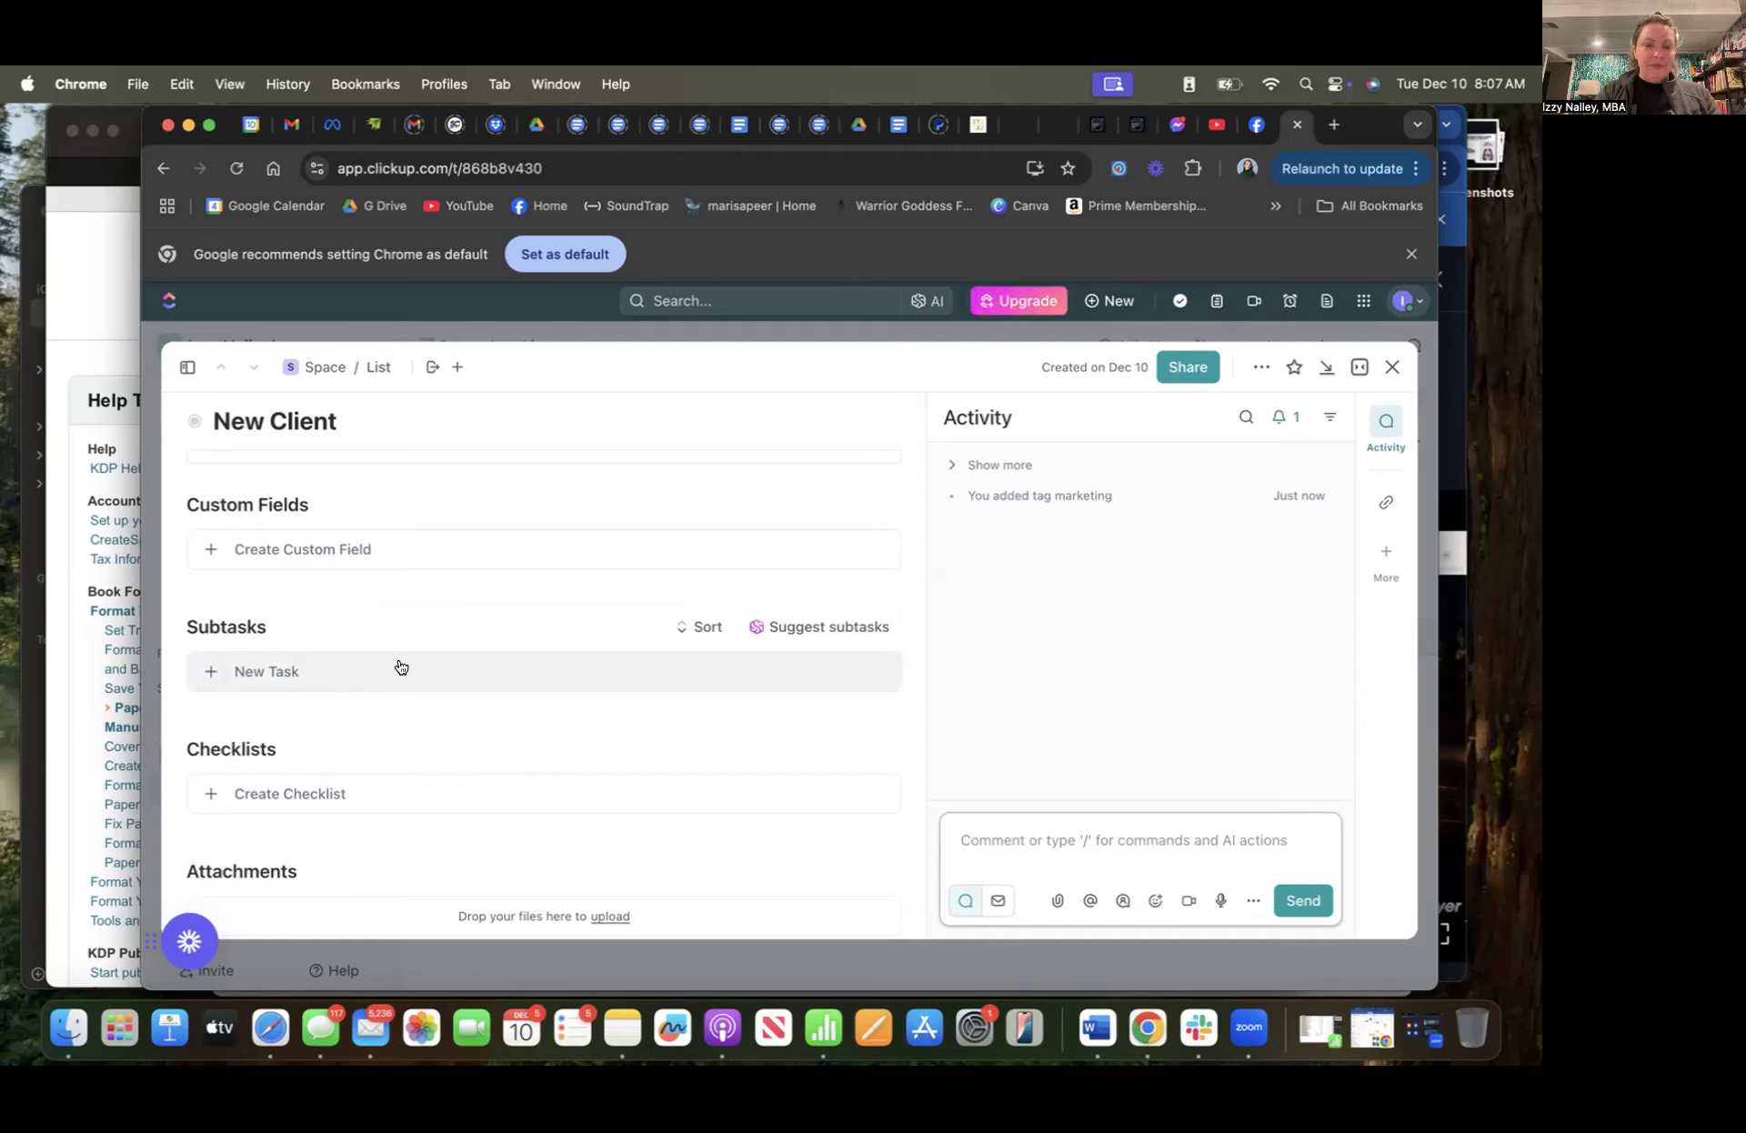
pyautogui.scroll(3, 454, 571)
pyautogui.scroll(5, 453, 571)
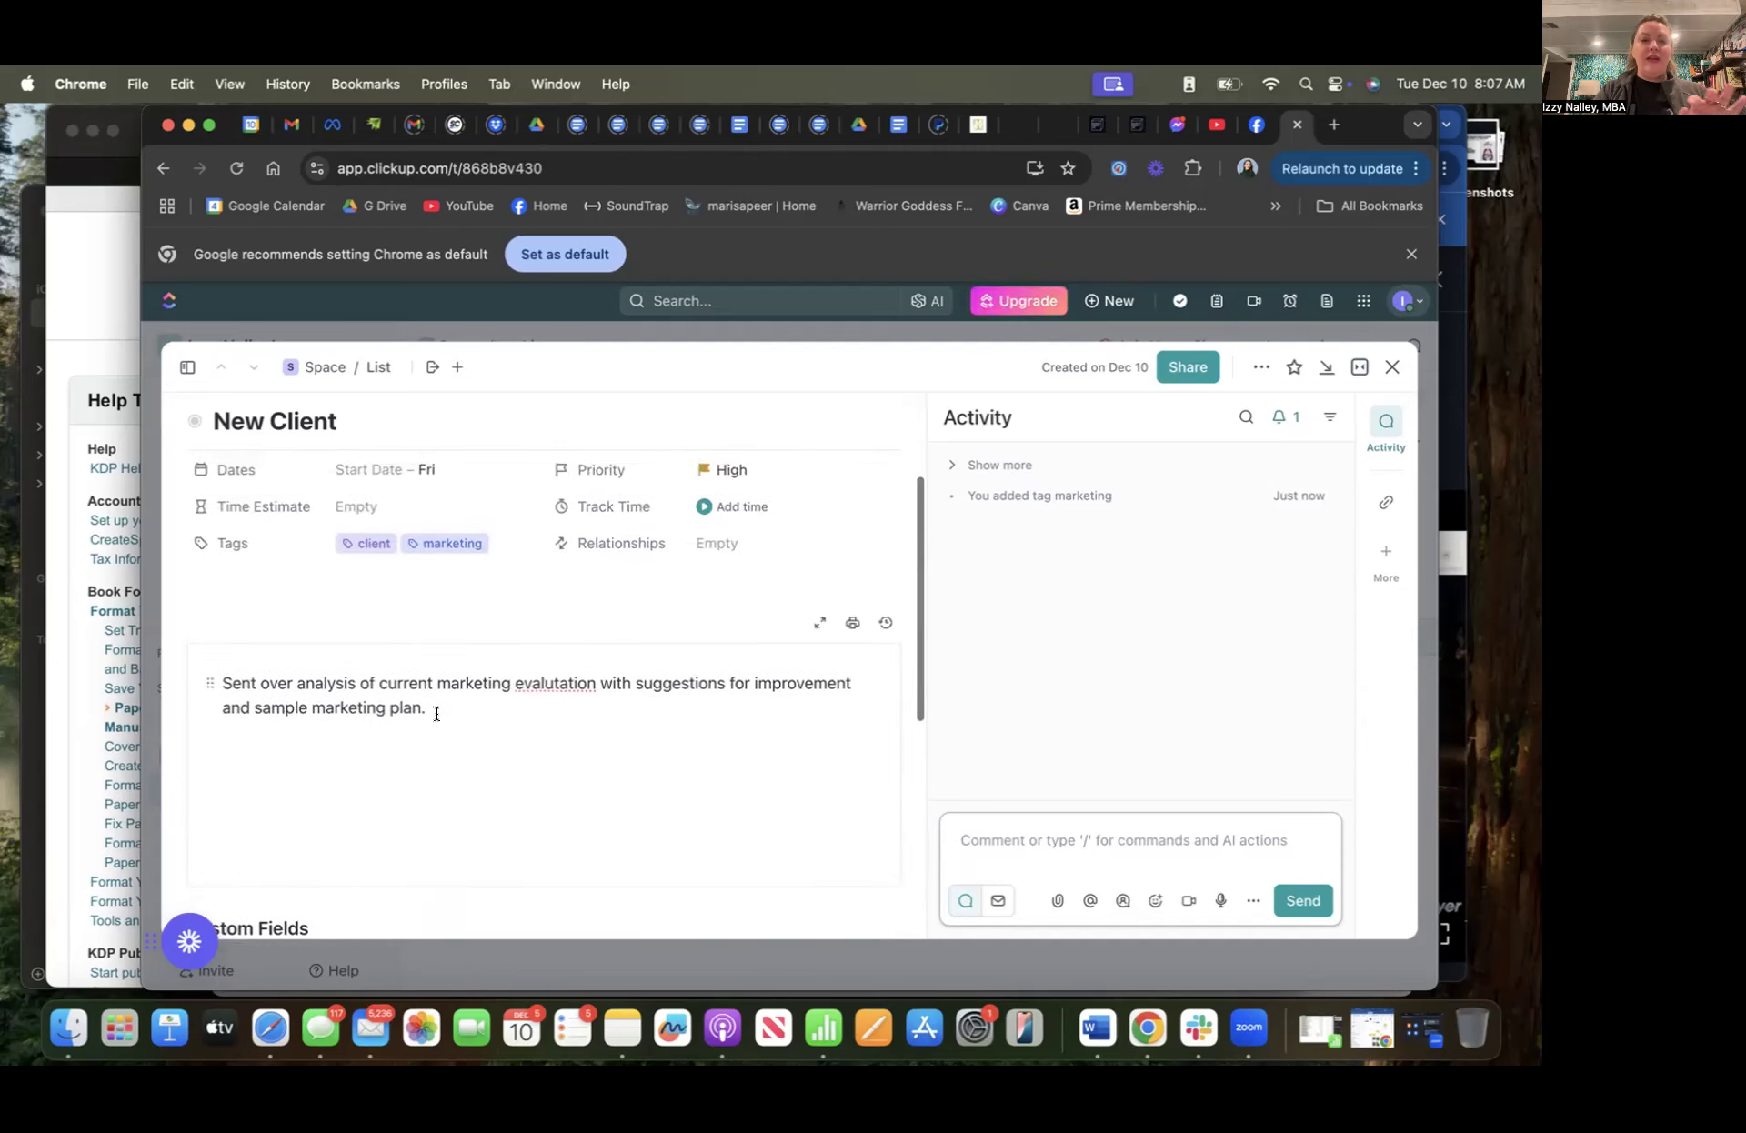
# Add a subtask named "Marketing Evaluation" to the New Client task
pyautogui.scroll(-2, 496, 713)
pyautogui.scroll(-5, 496, 717)
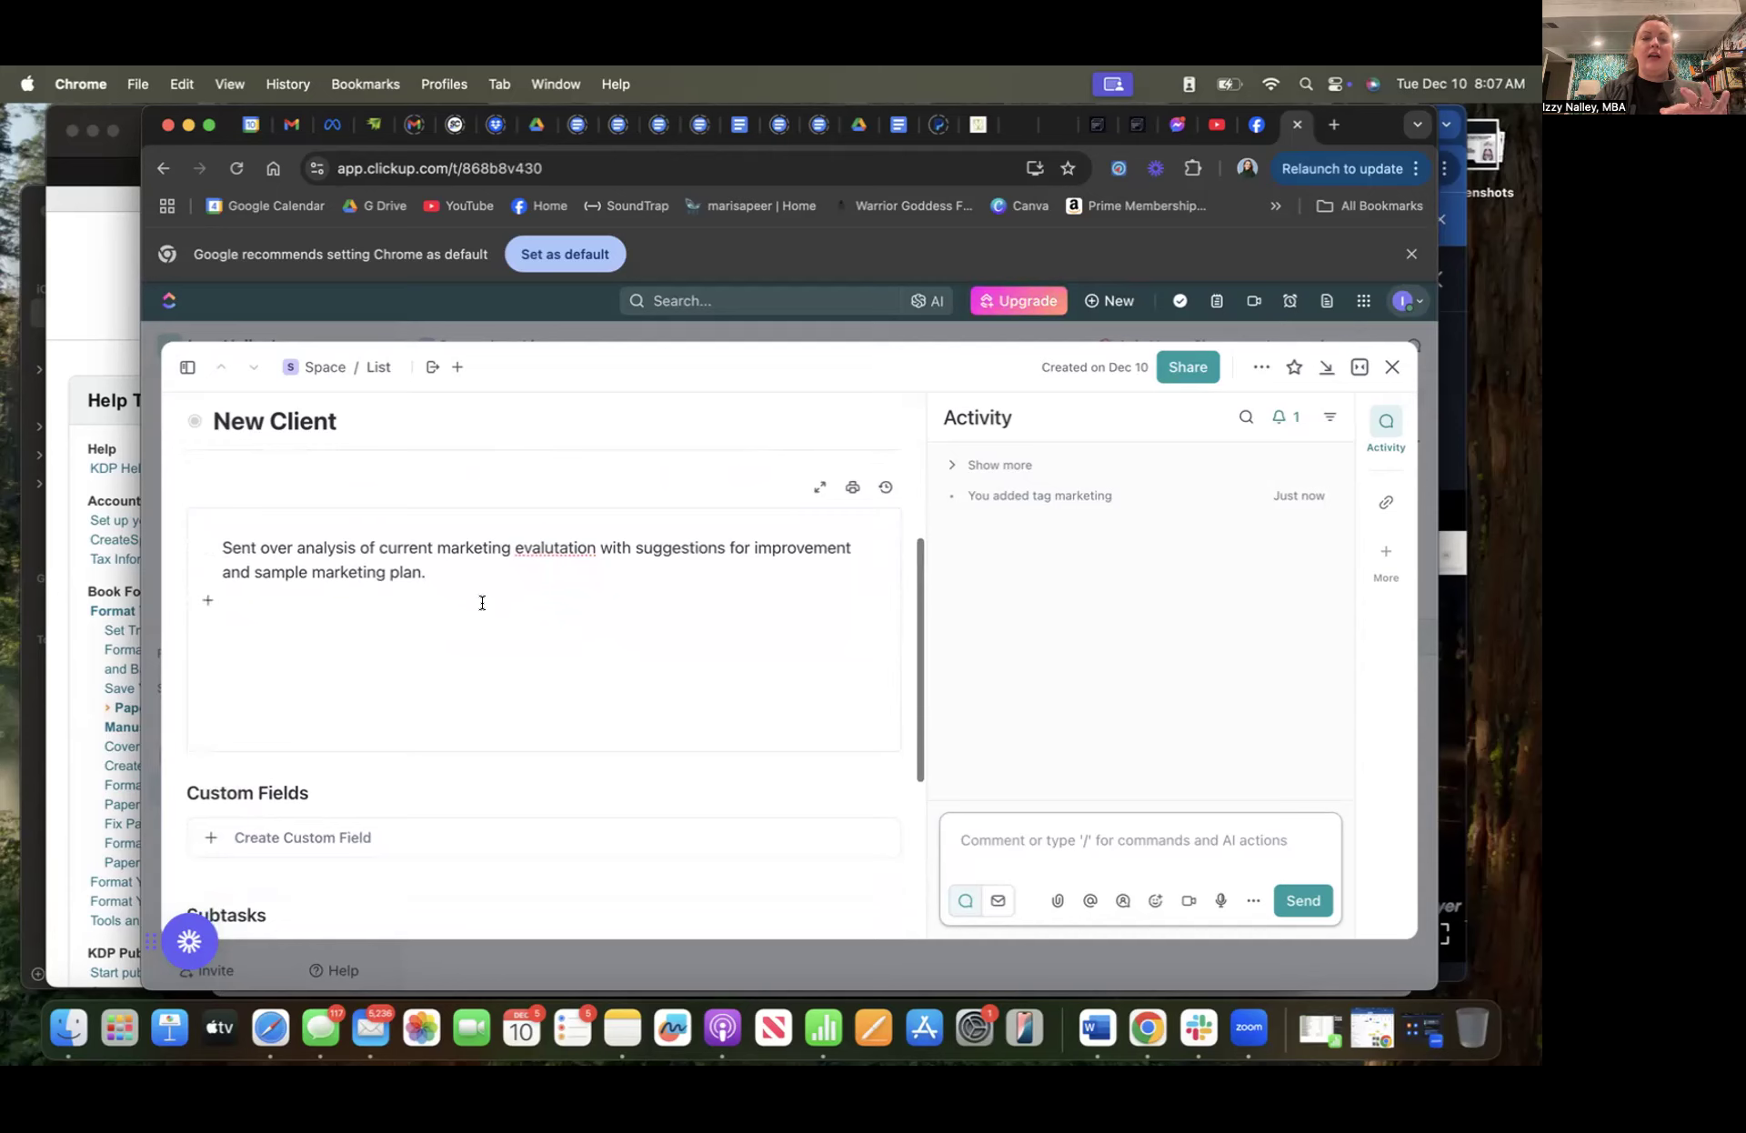
pyautogui.click(363, 630)
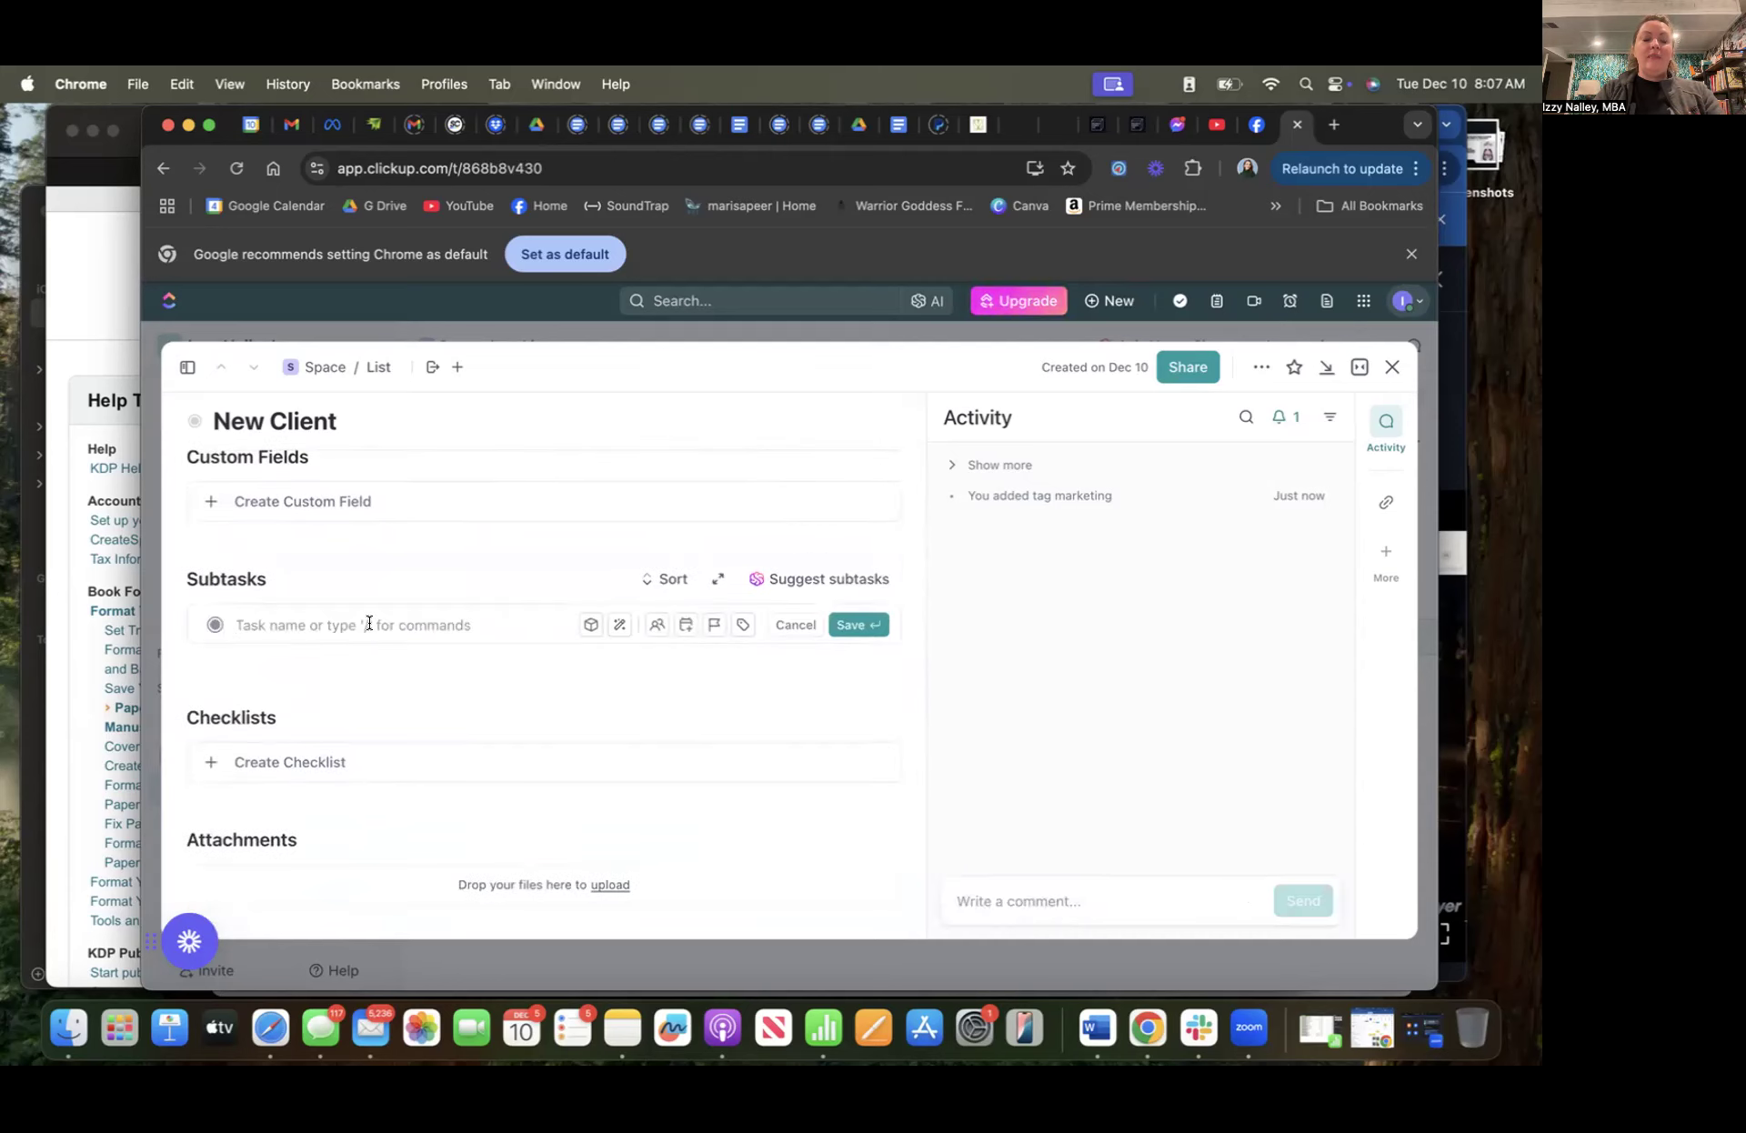
pyautogui.write('Mar')
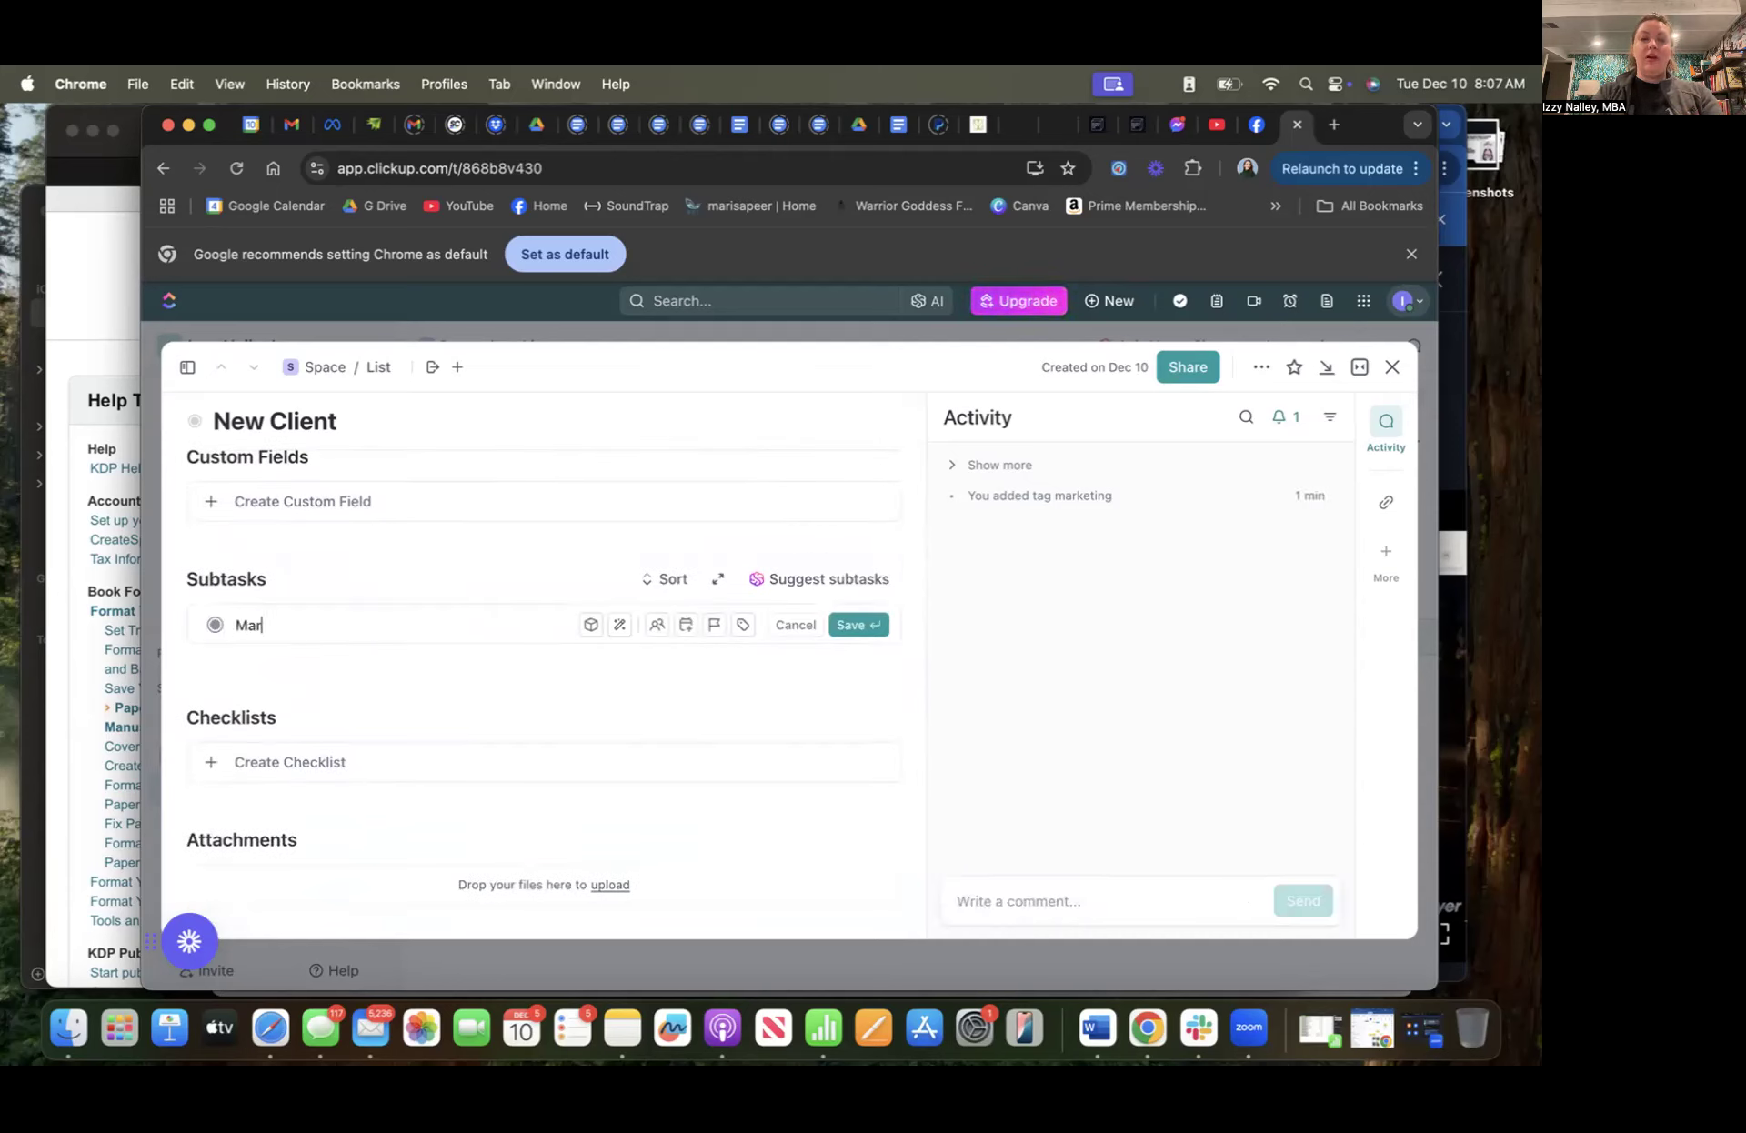
pyautogui.write('keting Evaluation')
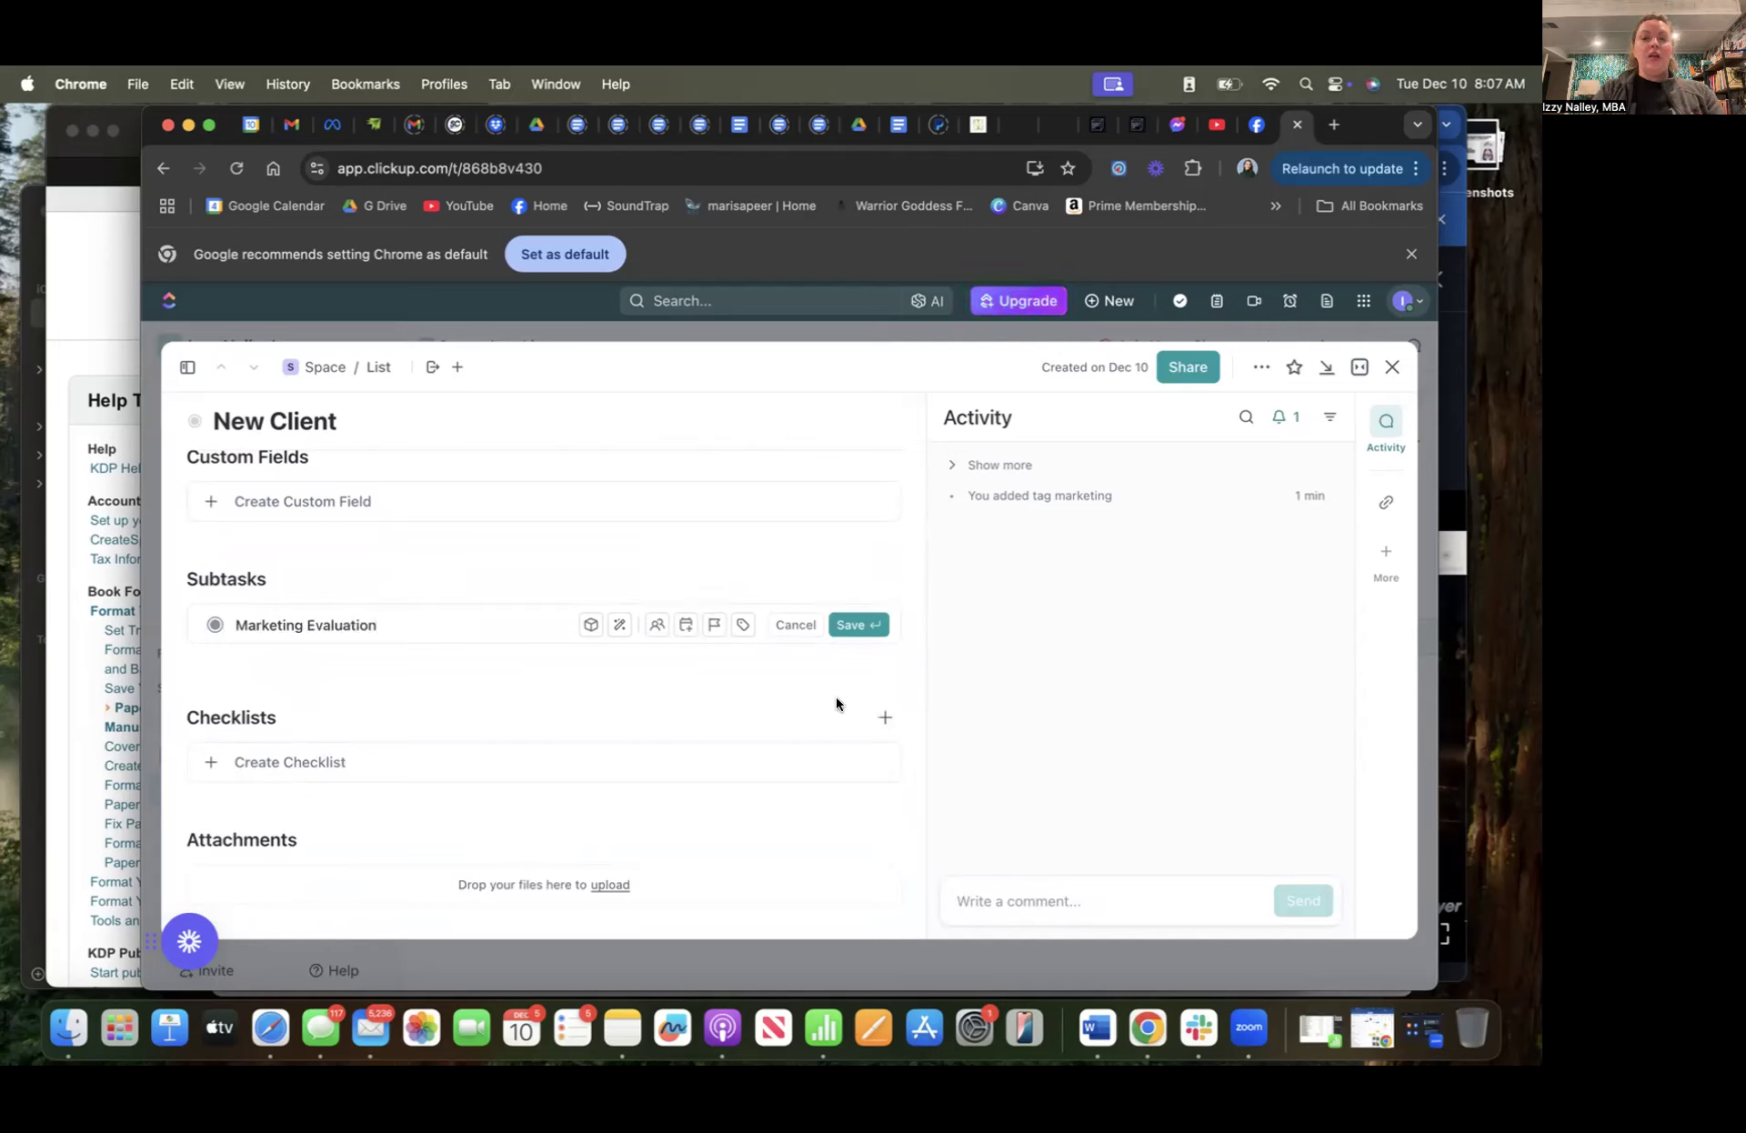
pyautogui.click(853, 624)
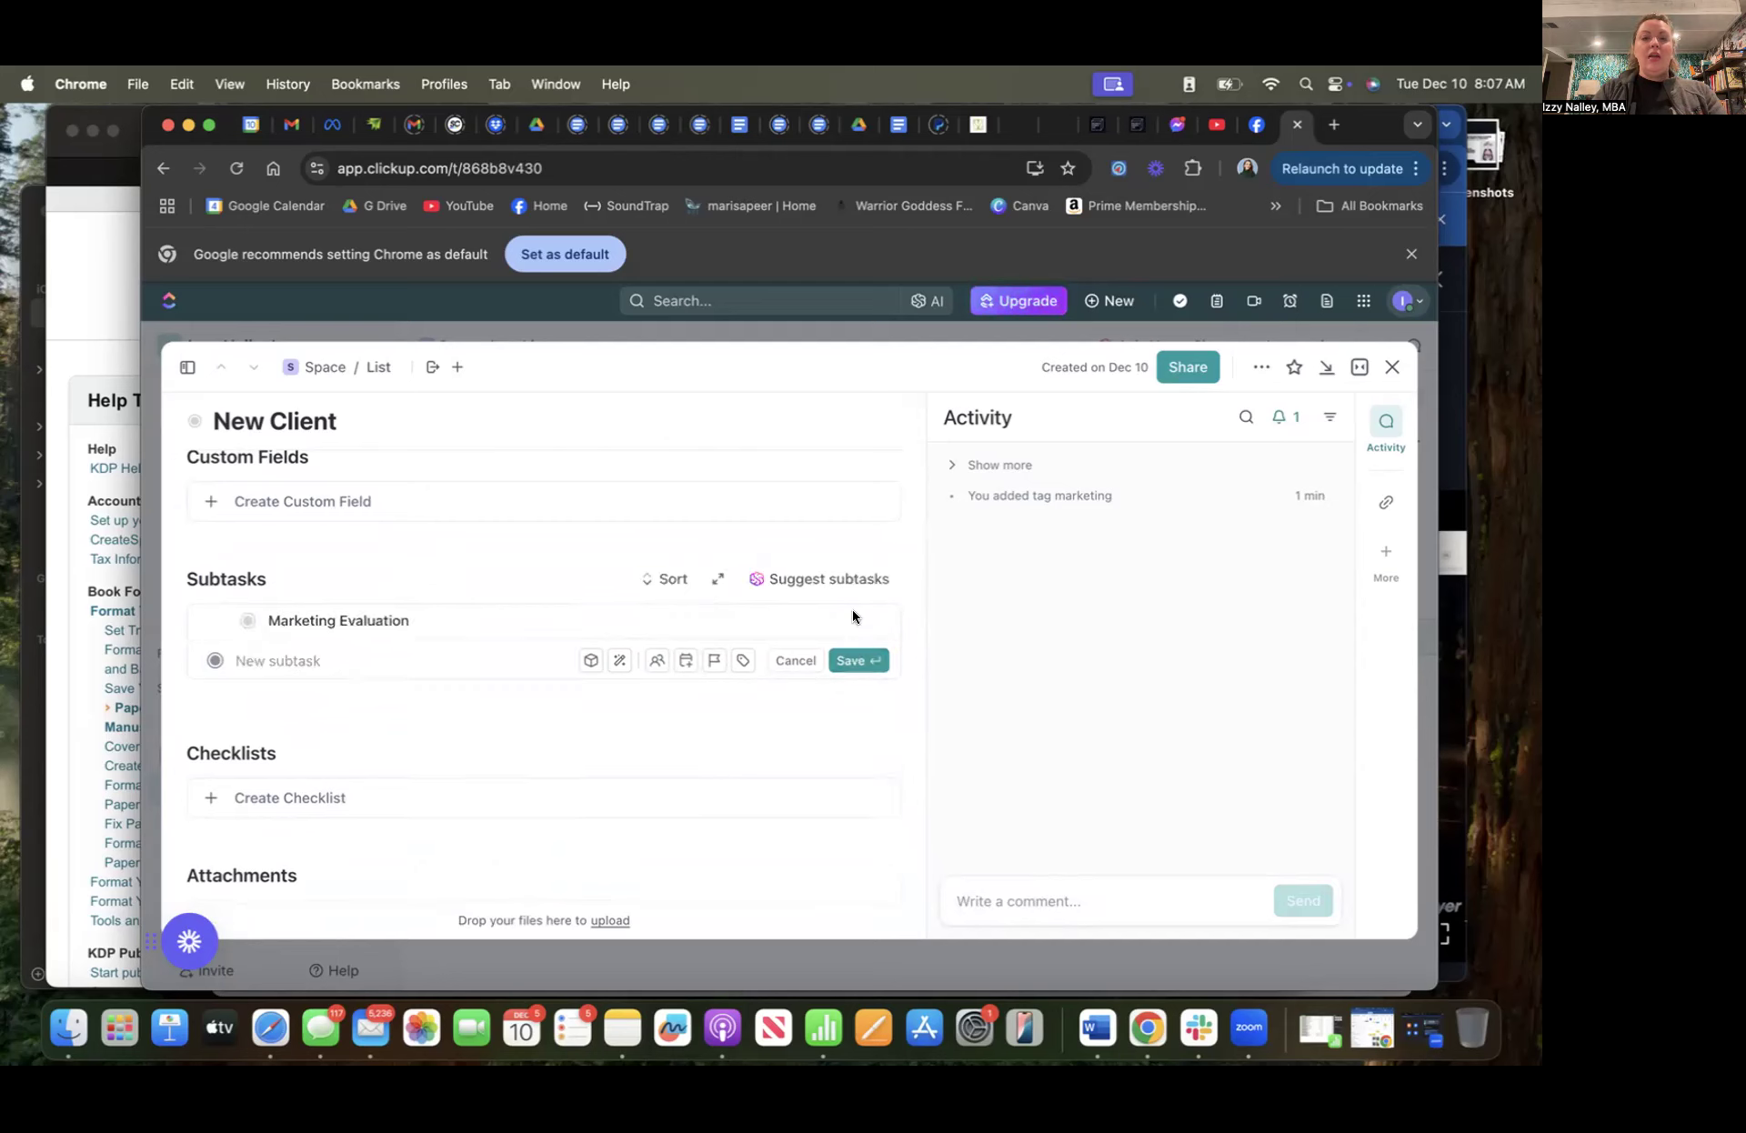
# Add a second subtask named "Sample Marketing Plan" below Marketing Evaluation
pyautogui.click(358, 715)
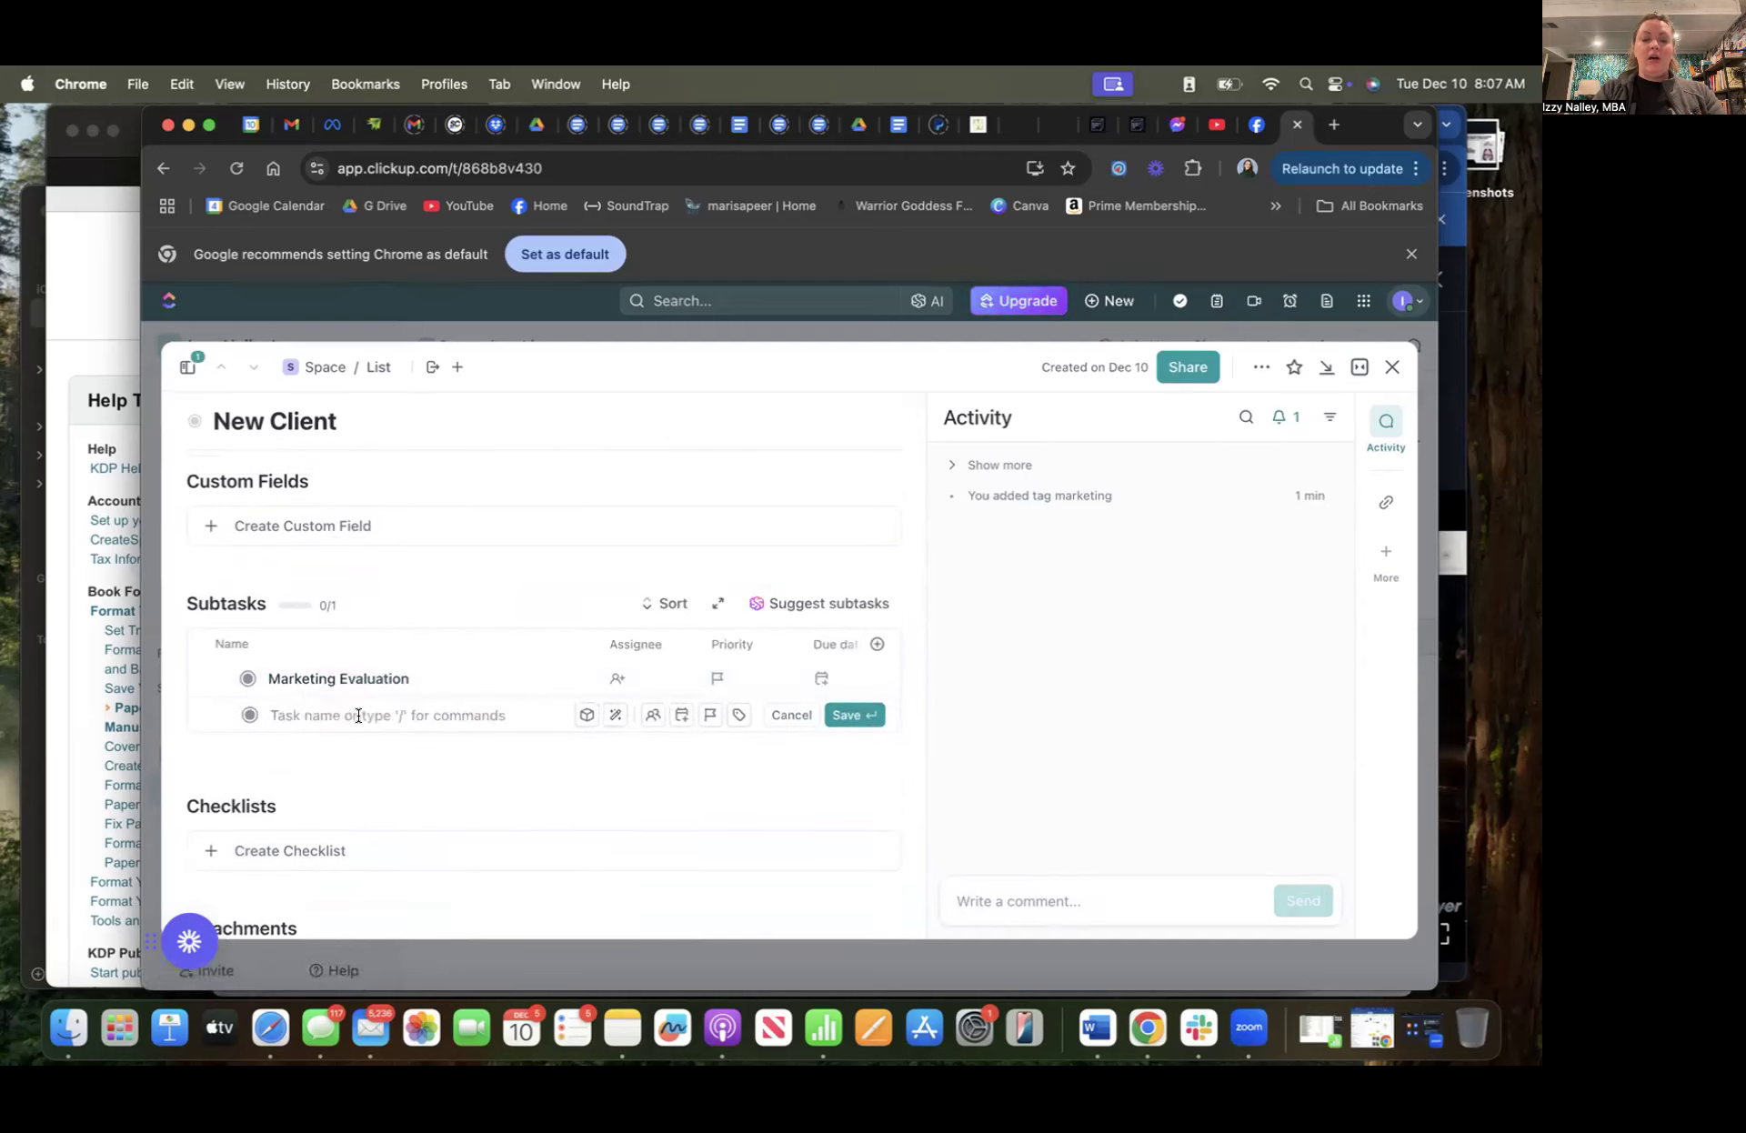
pyautogui.write('S')
pyautogui.press('BackSpace')
pyautogui.write('Sample Marketing Plan')
pyautogui.press('Return')
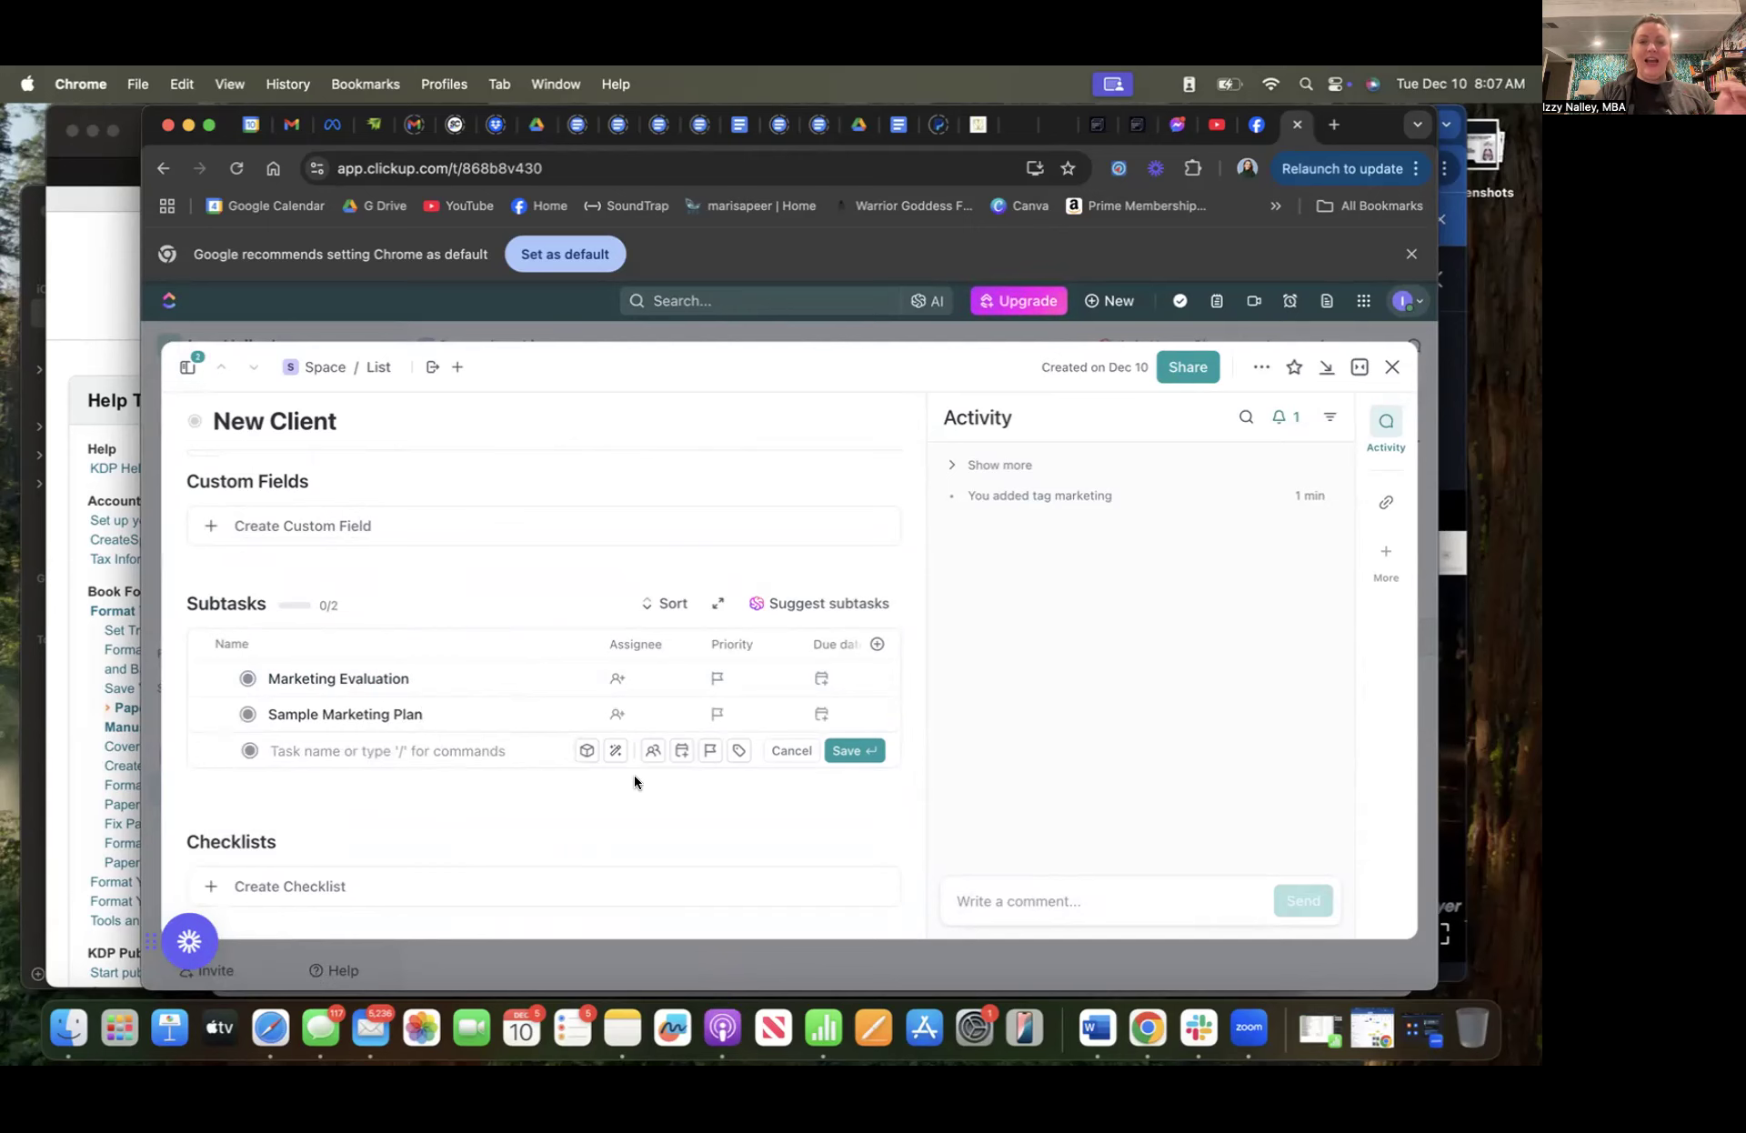
# Set the due dates to December 11, 2024 for Marketing Evaluation and December 13, 2024 for Sample Marketing Plan
pyautogui.click(818, 682)
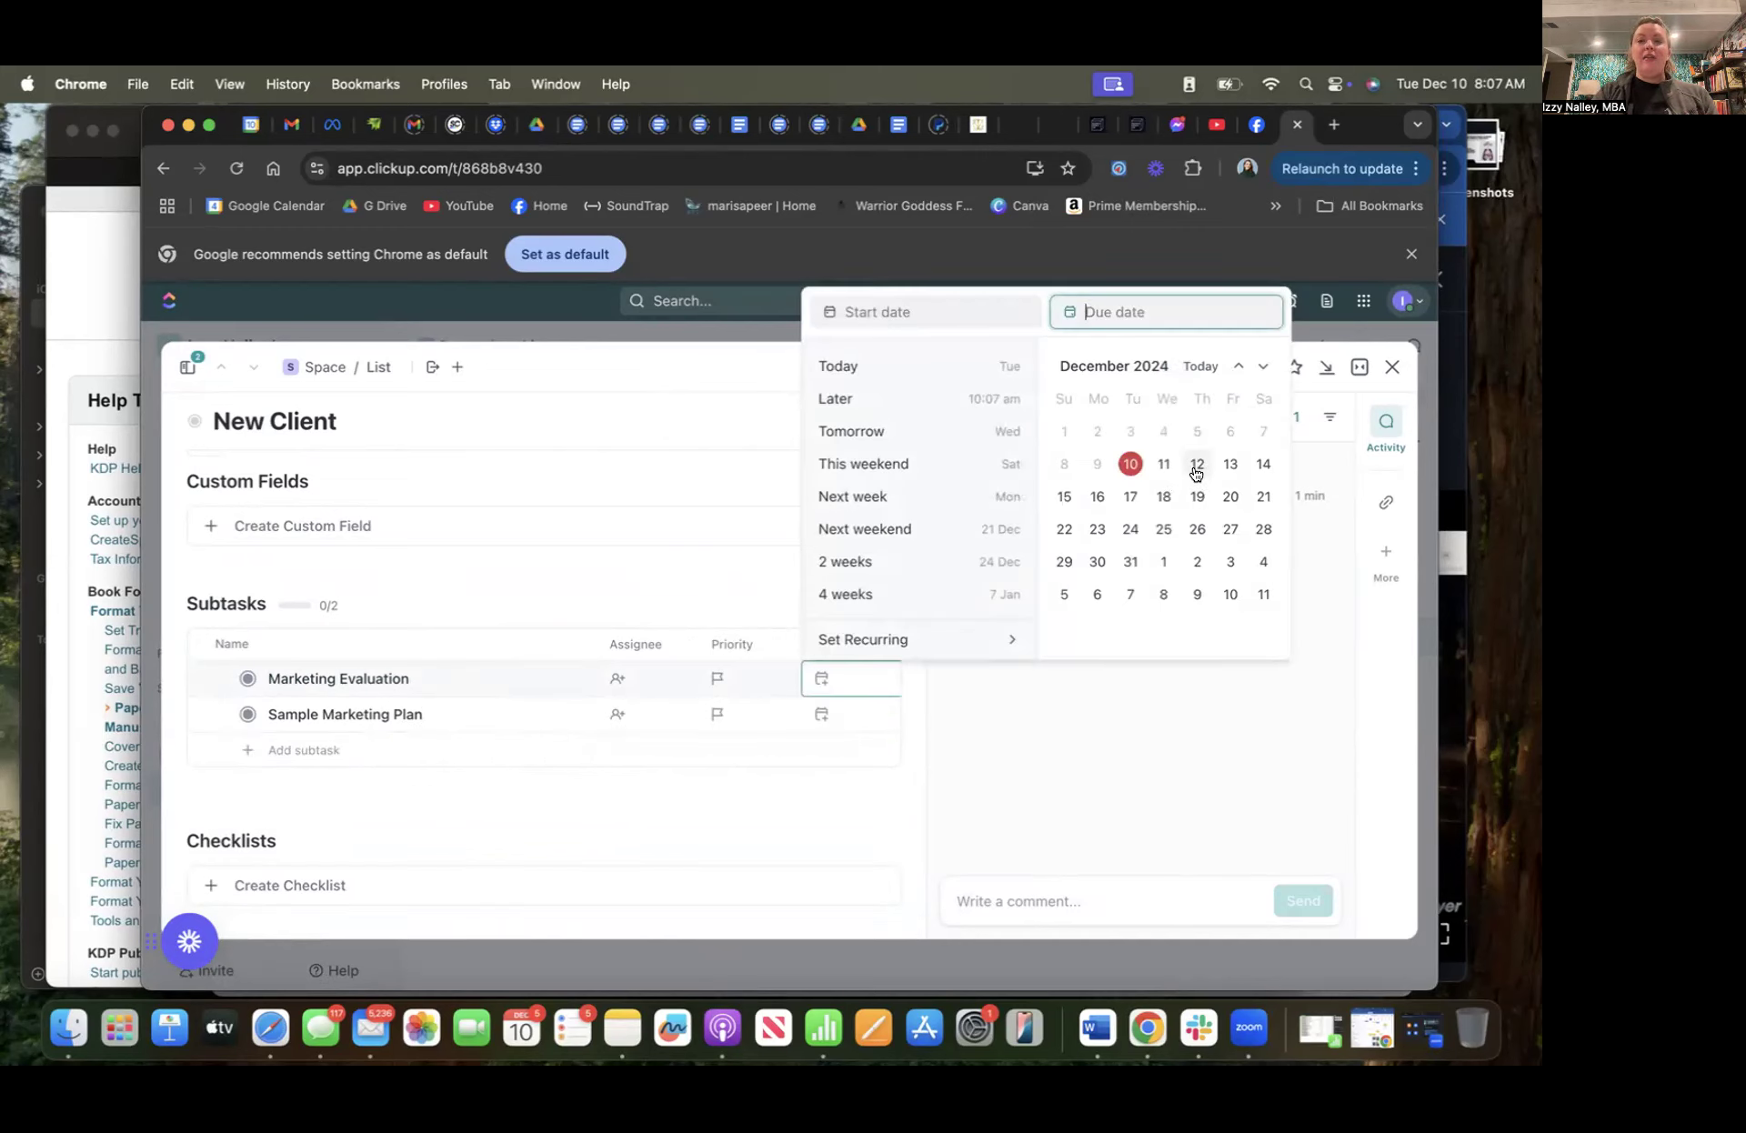
pyautogui.click(1164, 468)
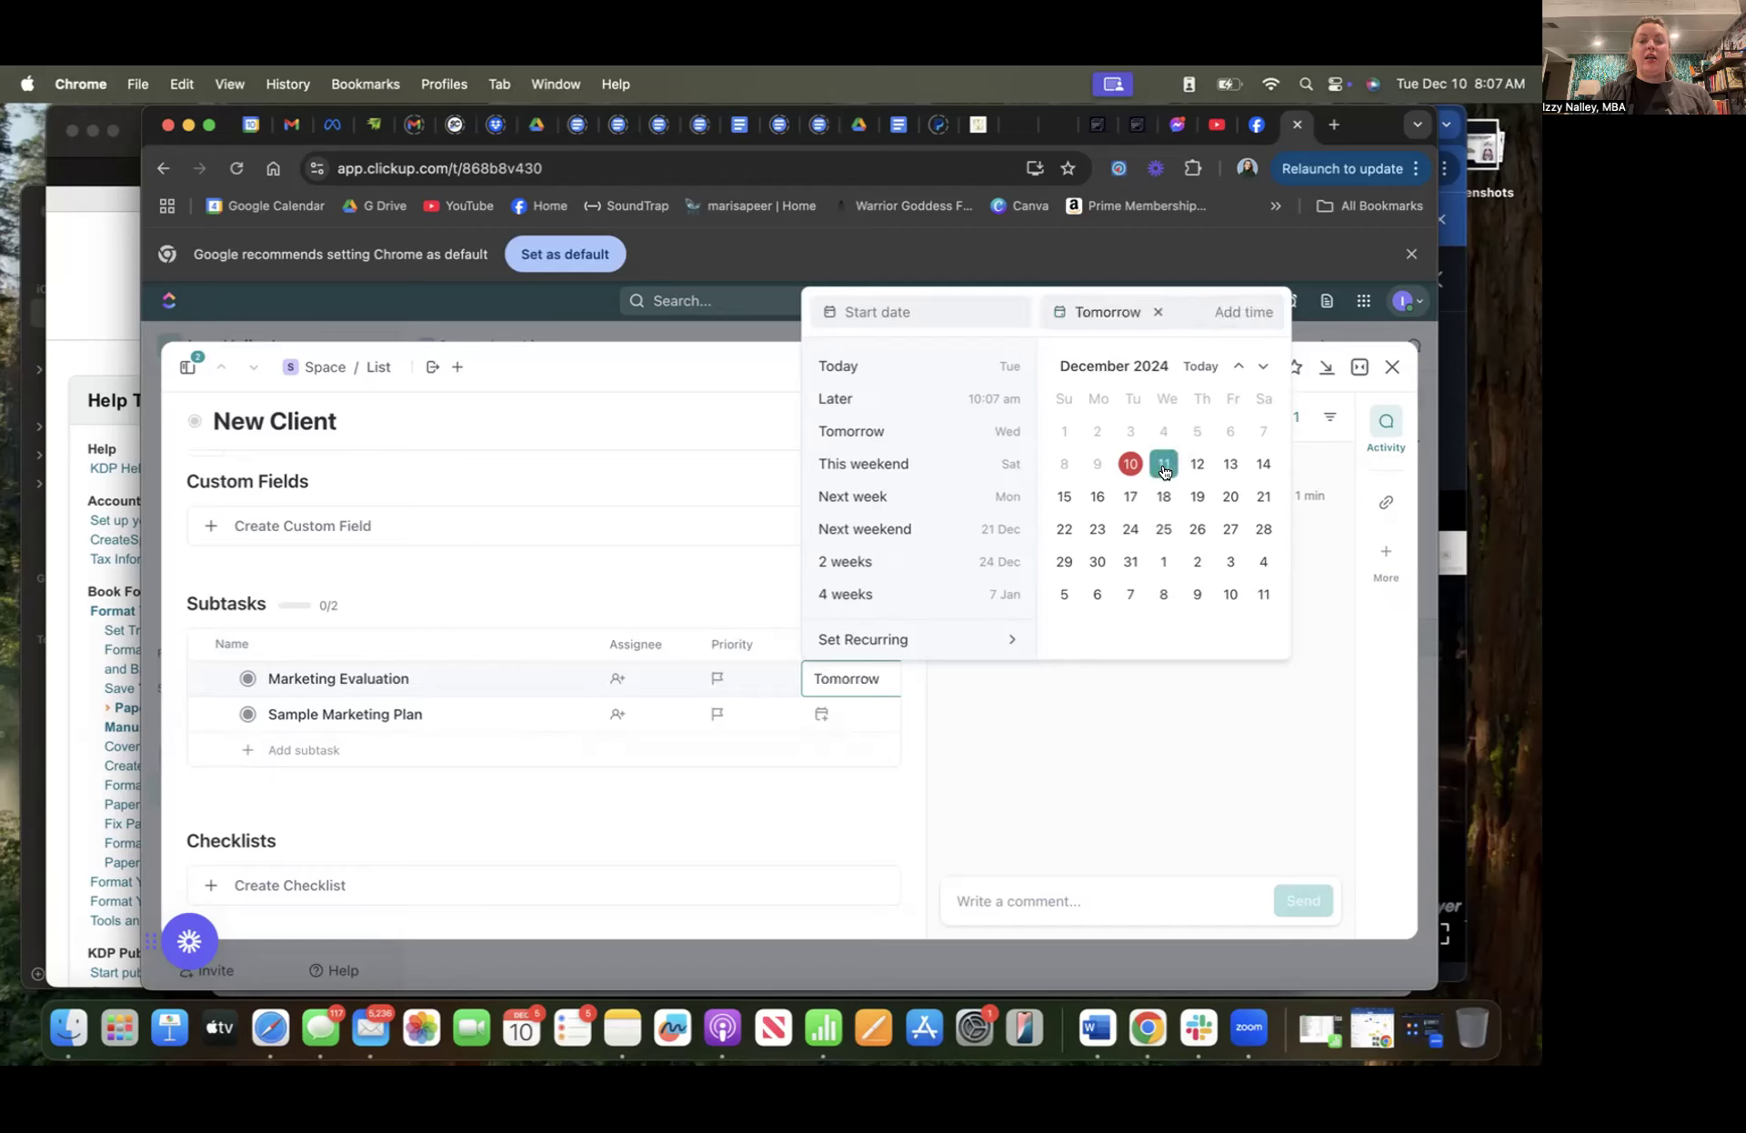
pyautogui.click(820, 713)
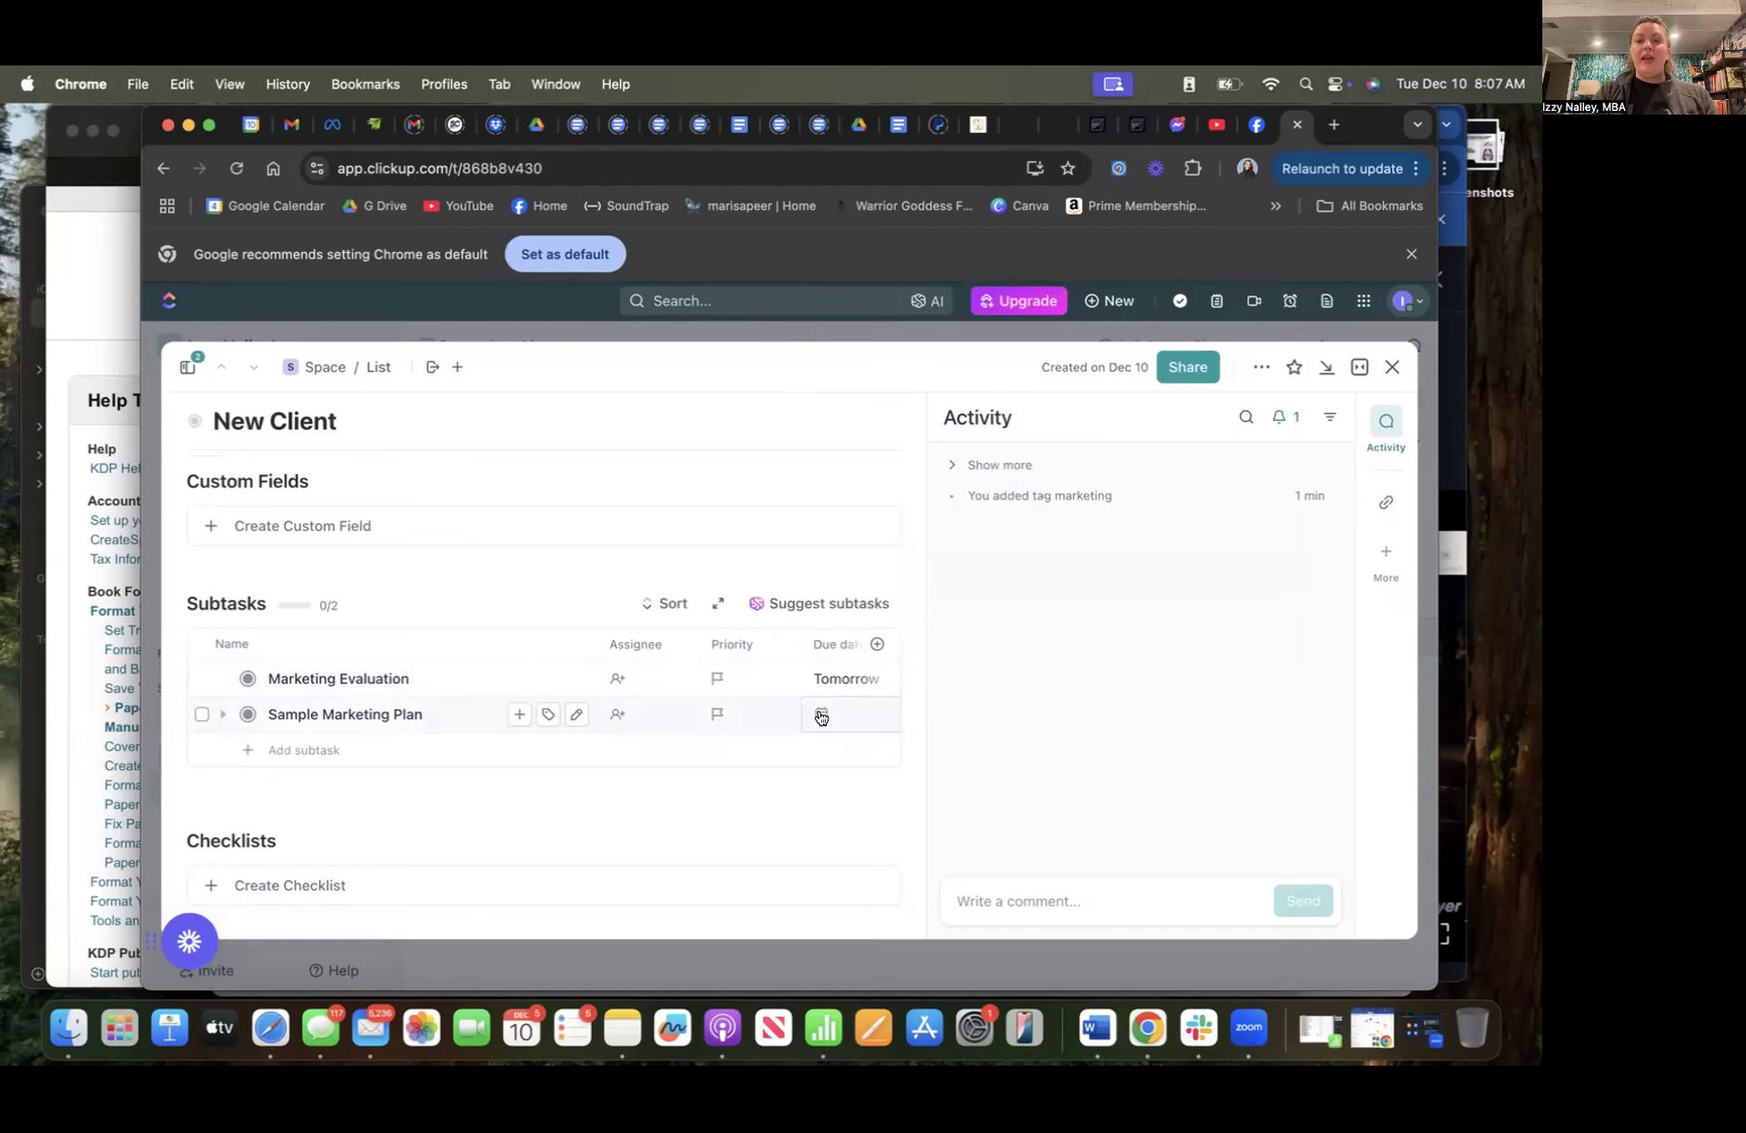
pyautogui.click(822, 716)
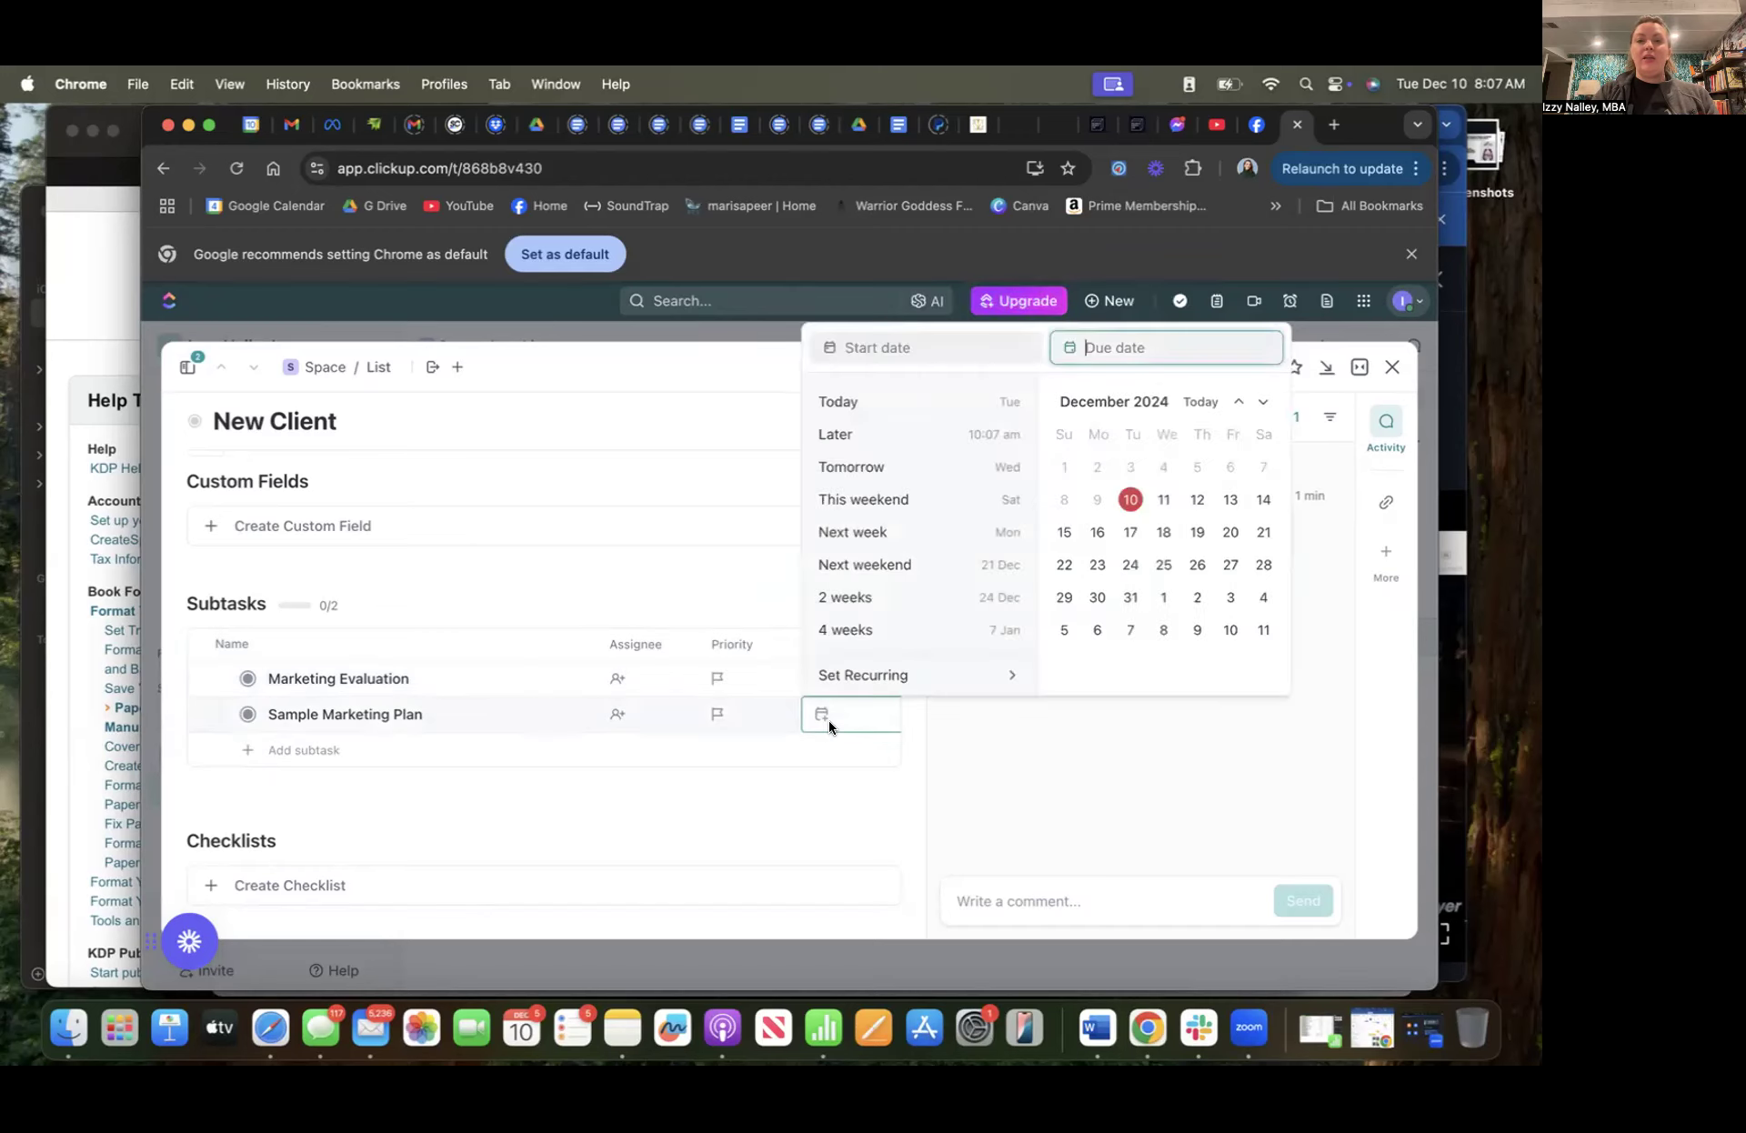
pyautogui.click(1230, 501)
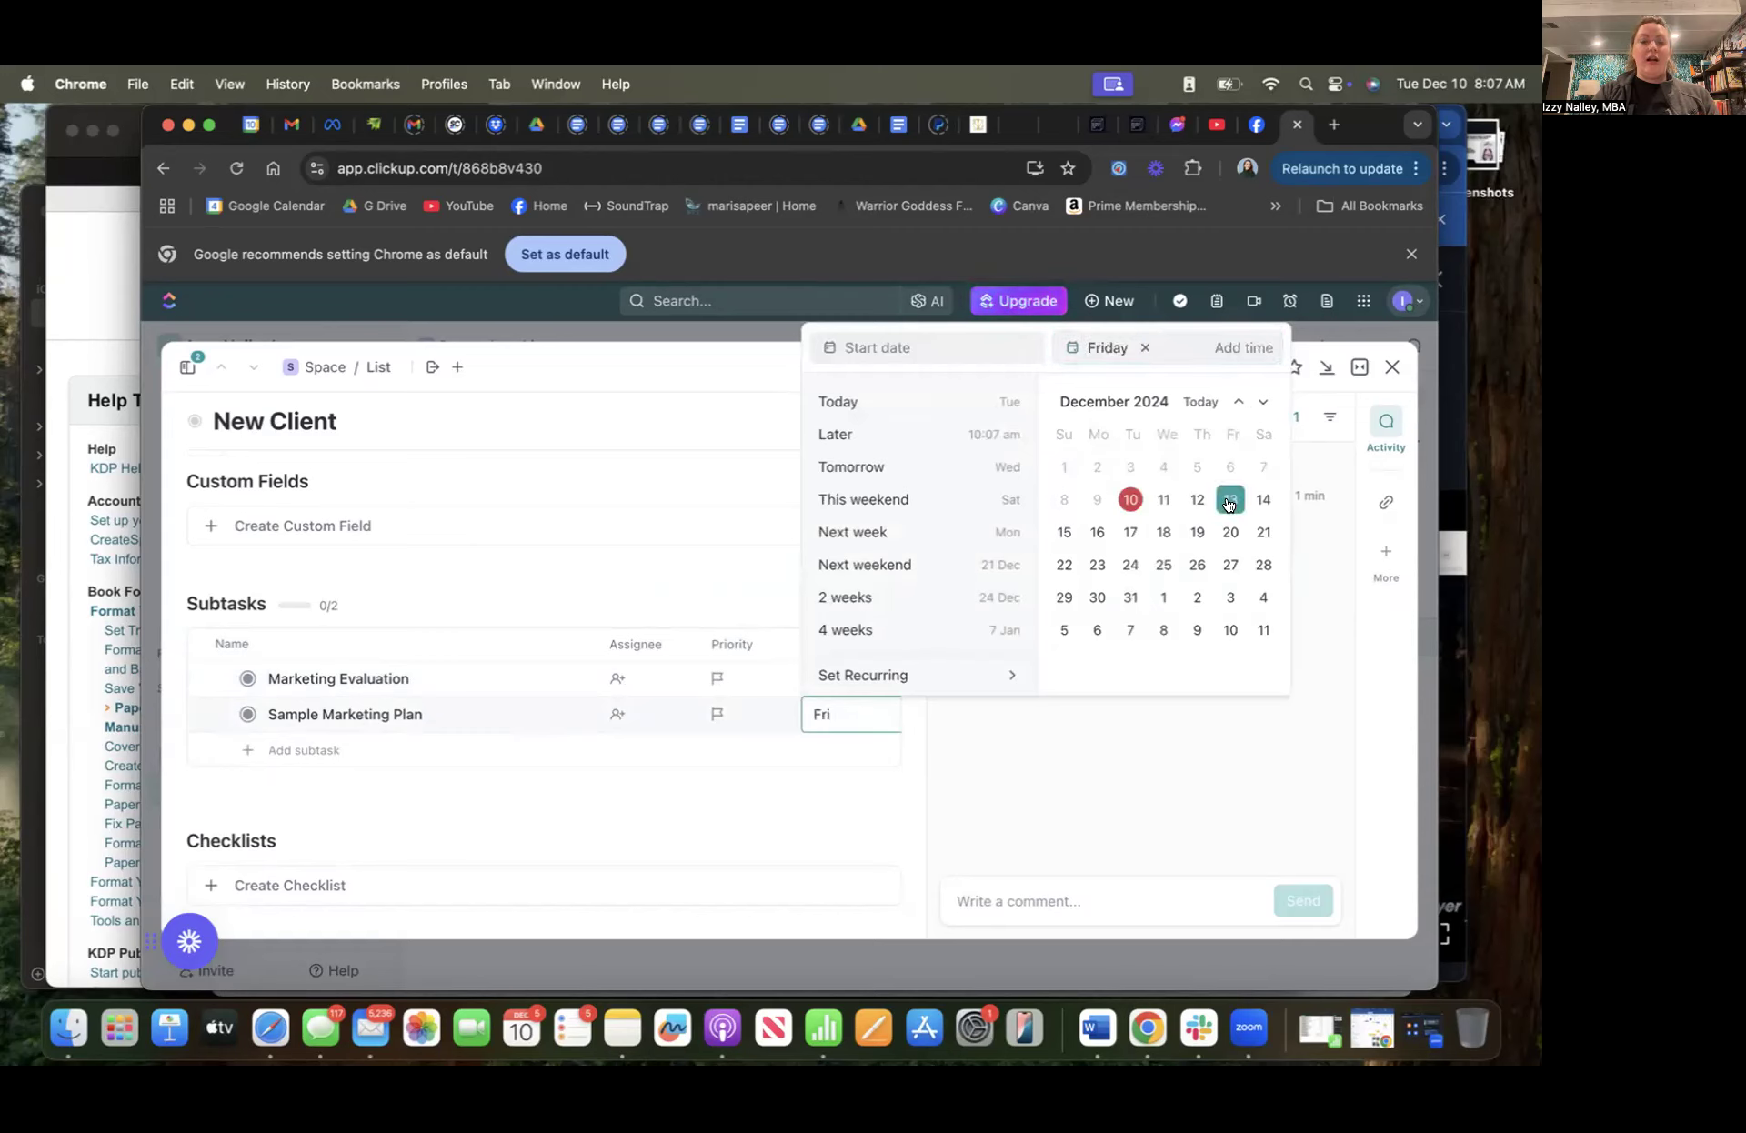
pyautogui.click(855, 835)
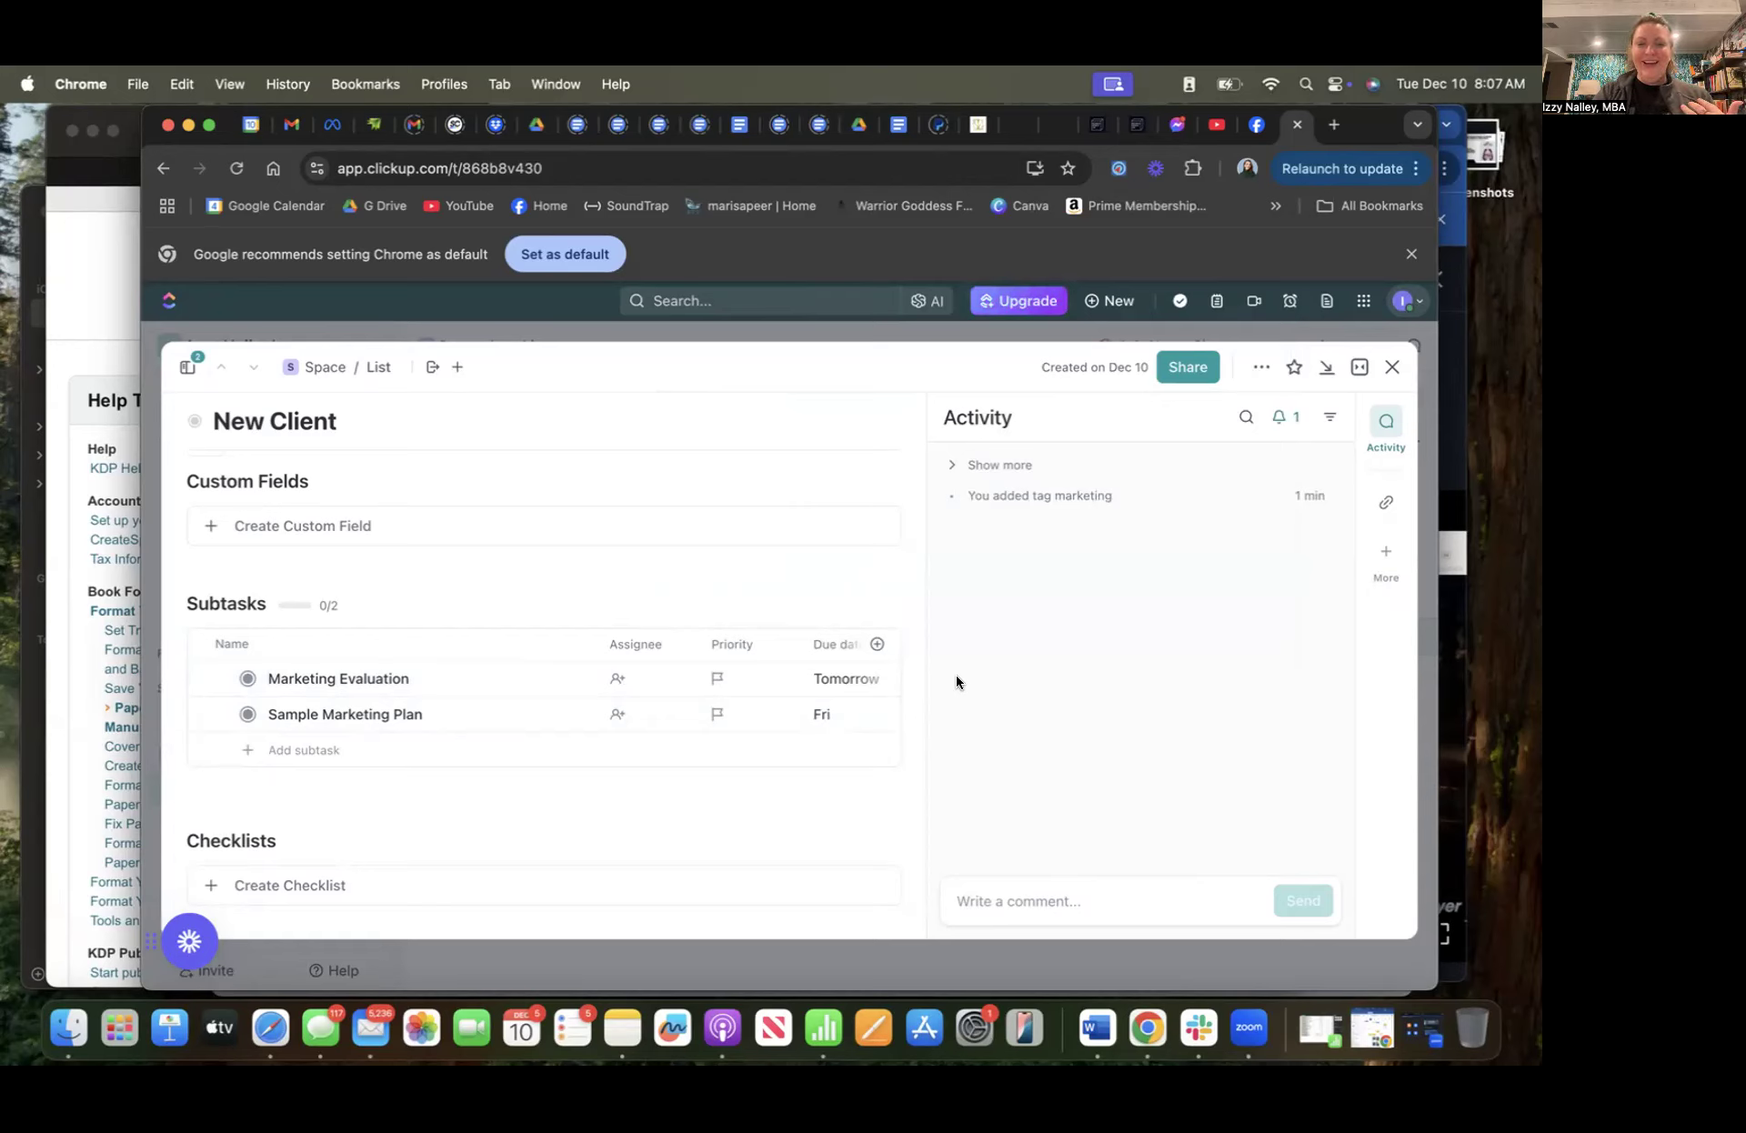
# Set the New Client task's time estimate to 5h
pyautogui.scroll(2, 711, 586)
pyautogui.scroll(10, 711, 585)
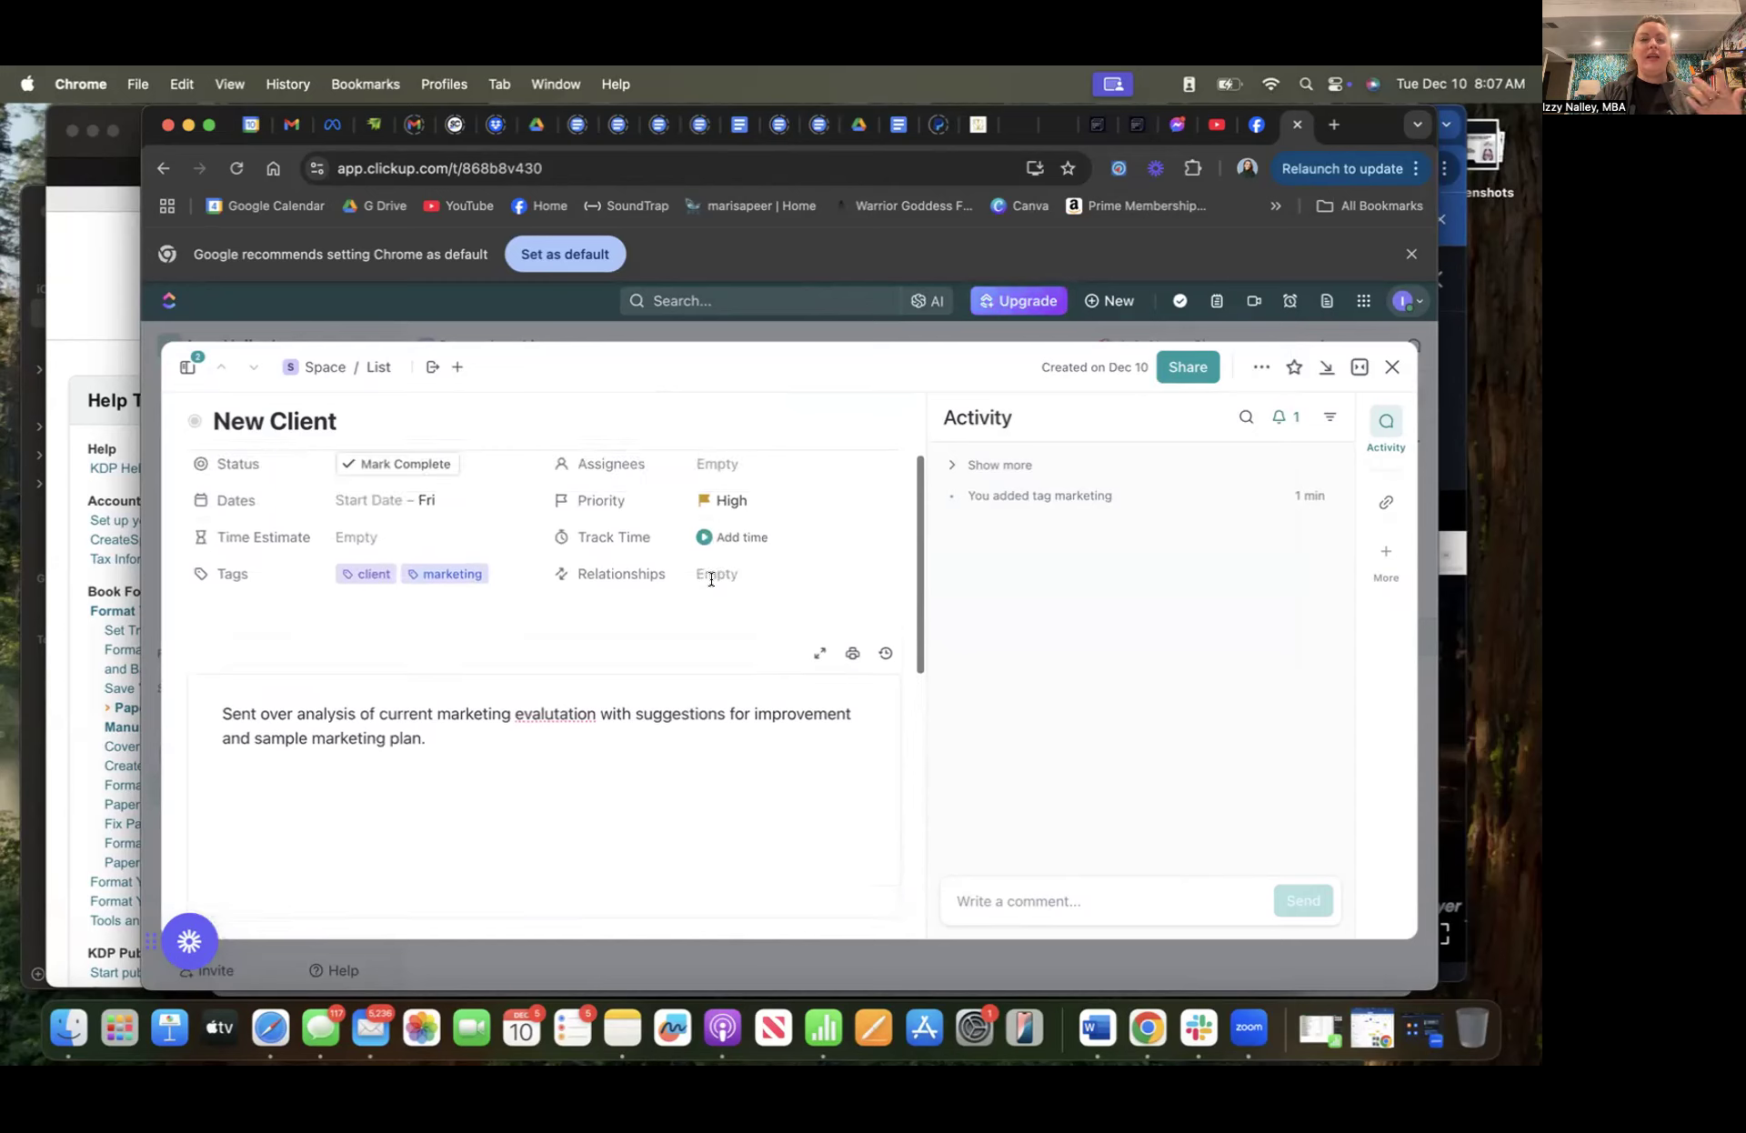
pyautogui.scroll(1, 711, 582)
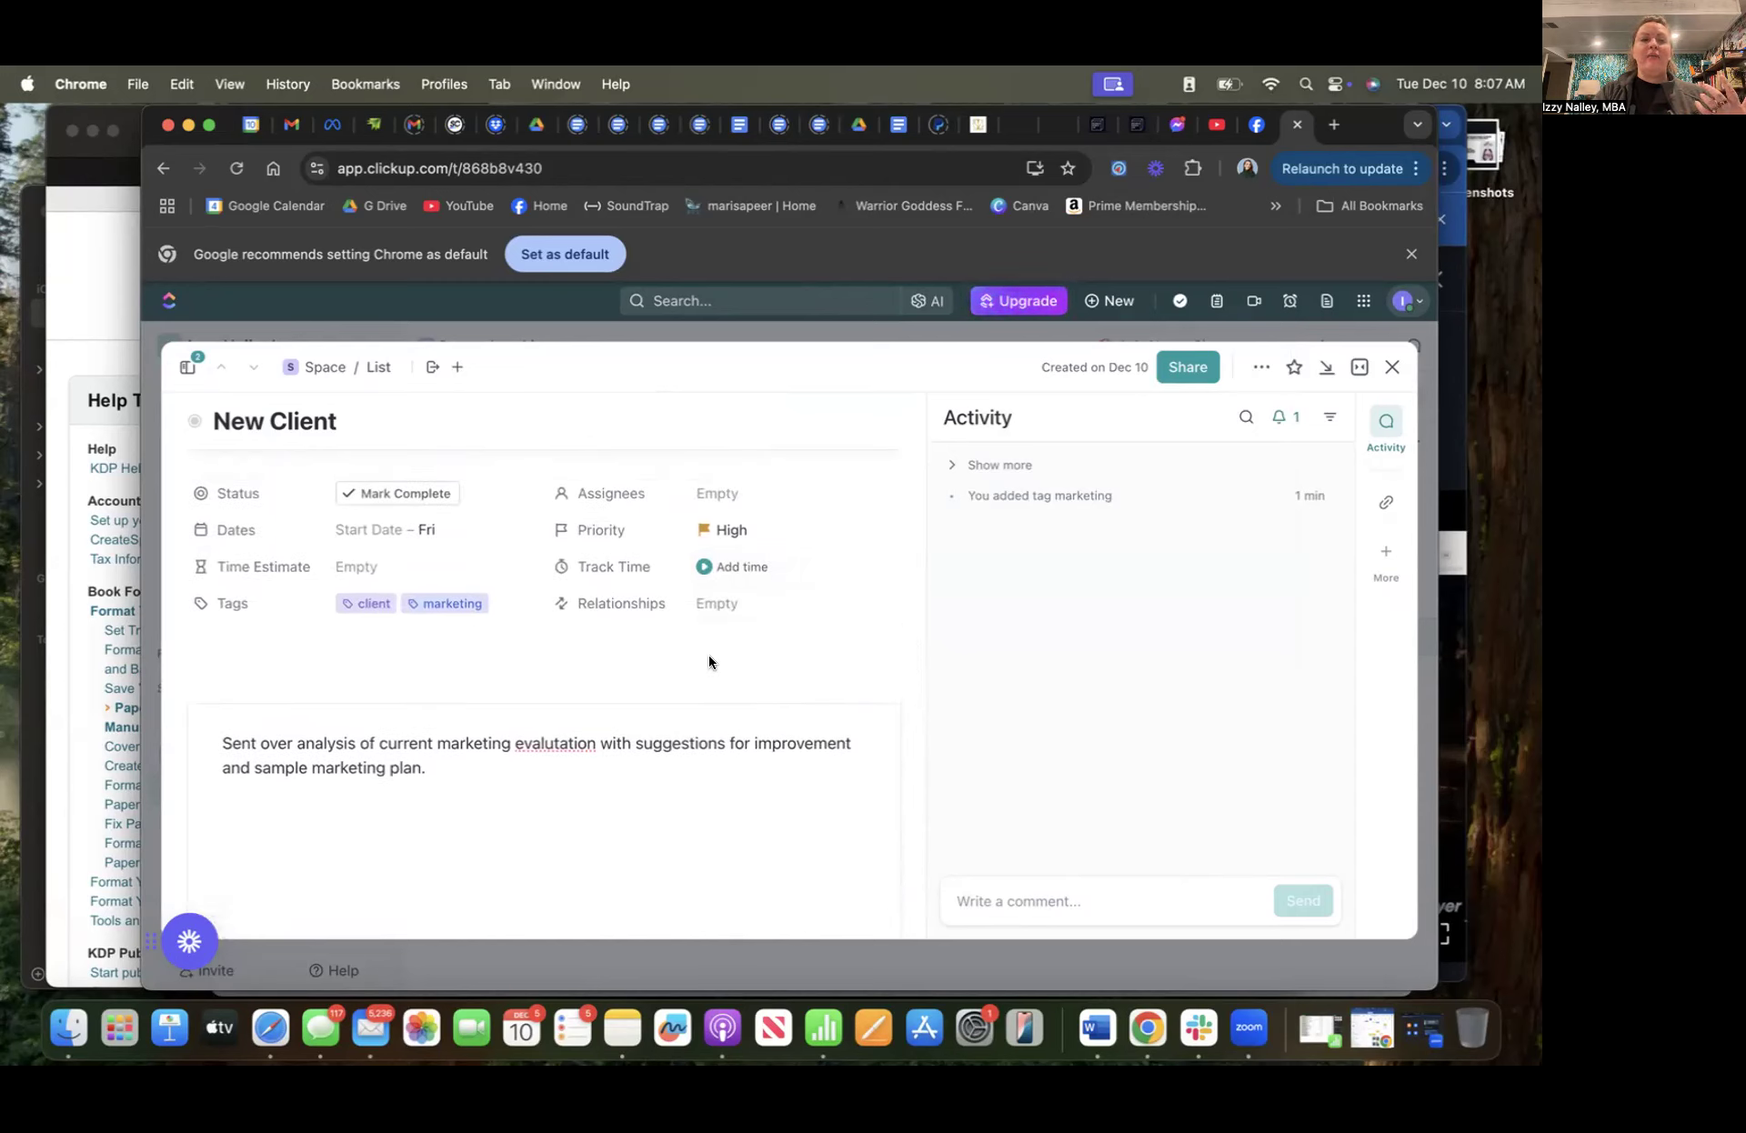
pyautogui.scroll(-5, 480, 570)
pyautogui.scroll(8, 480, 570)
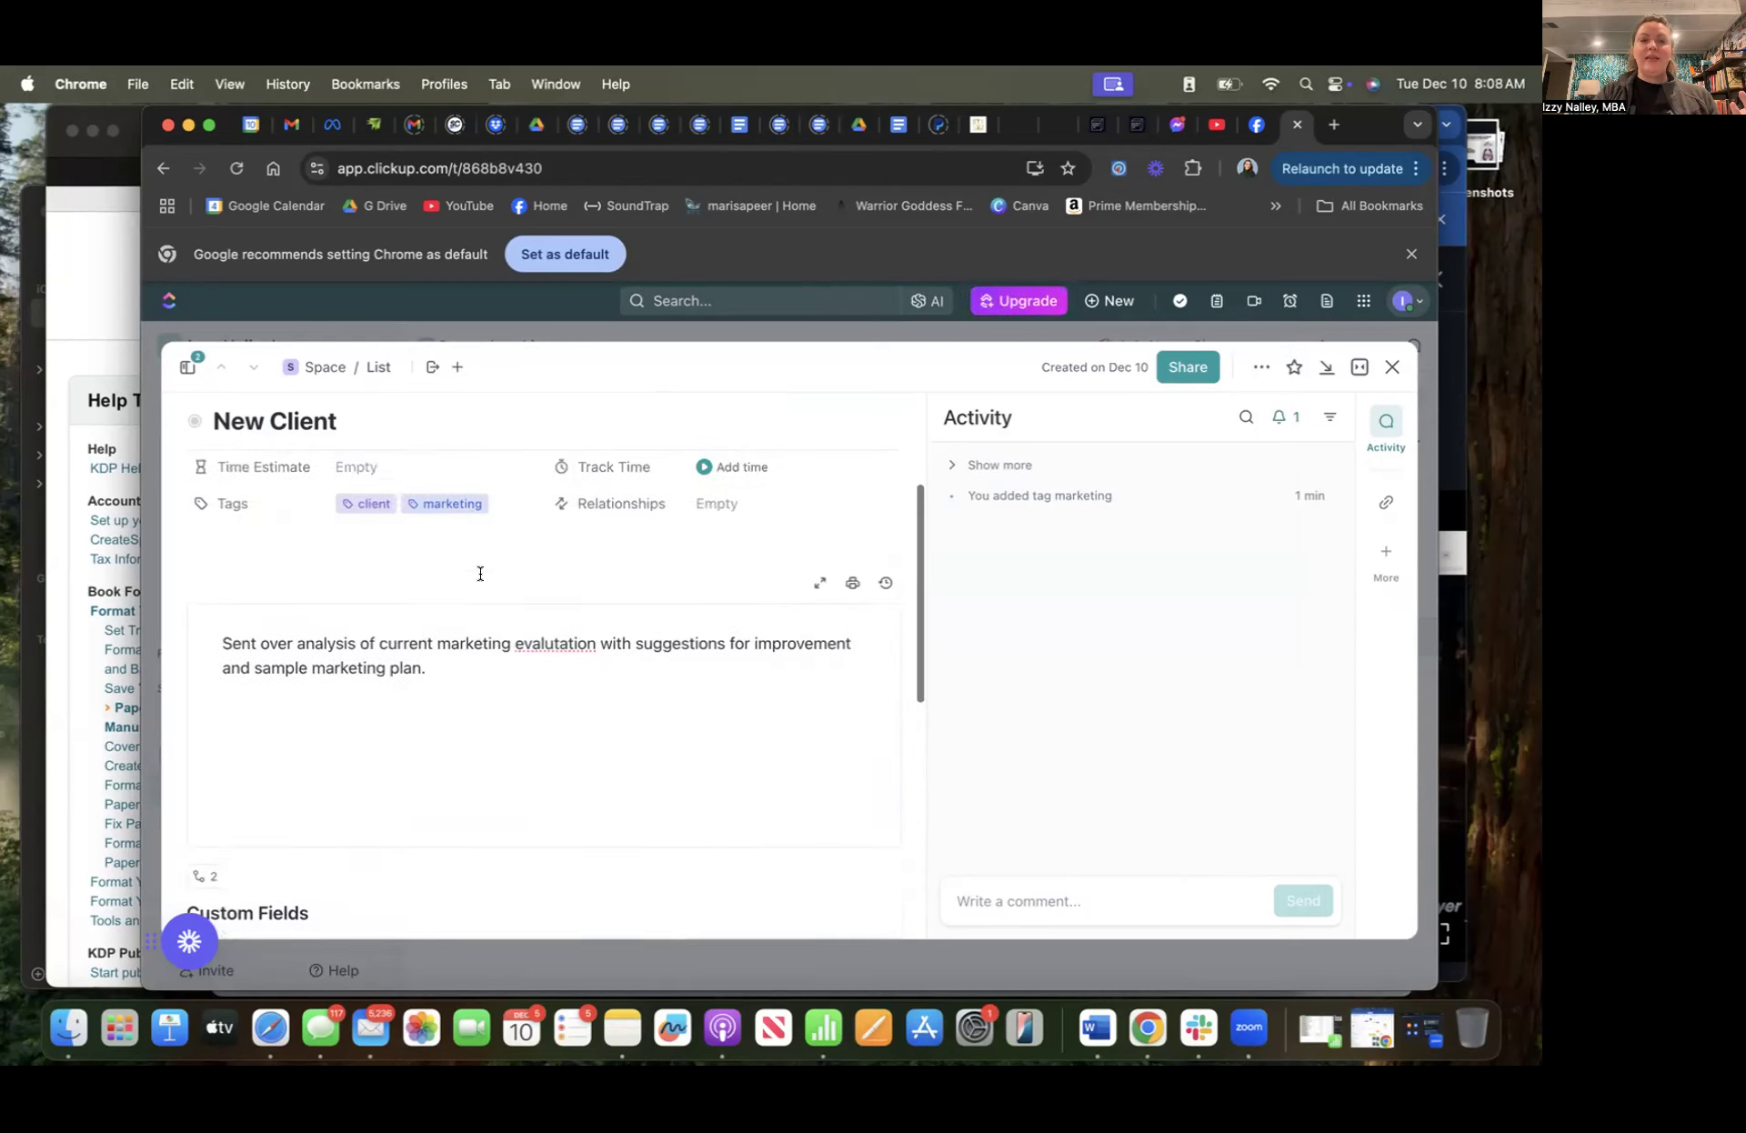
pyautogui.click(407, 675)
pyautogui.click(574, 737)
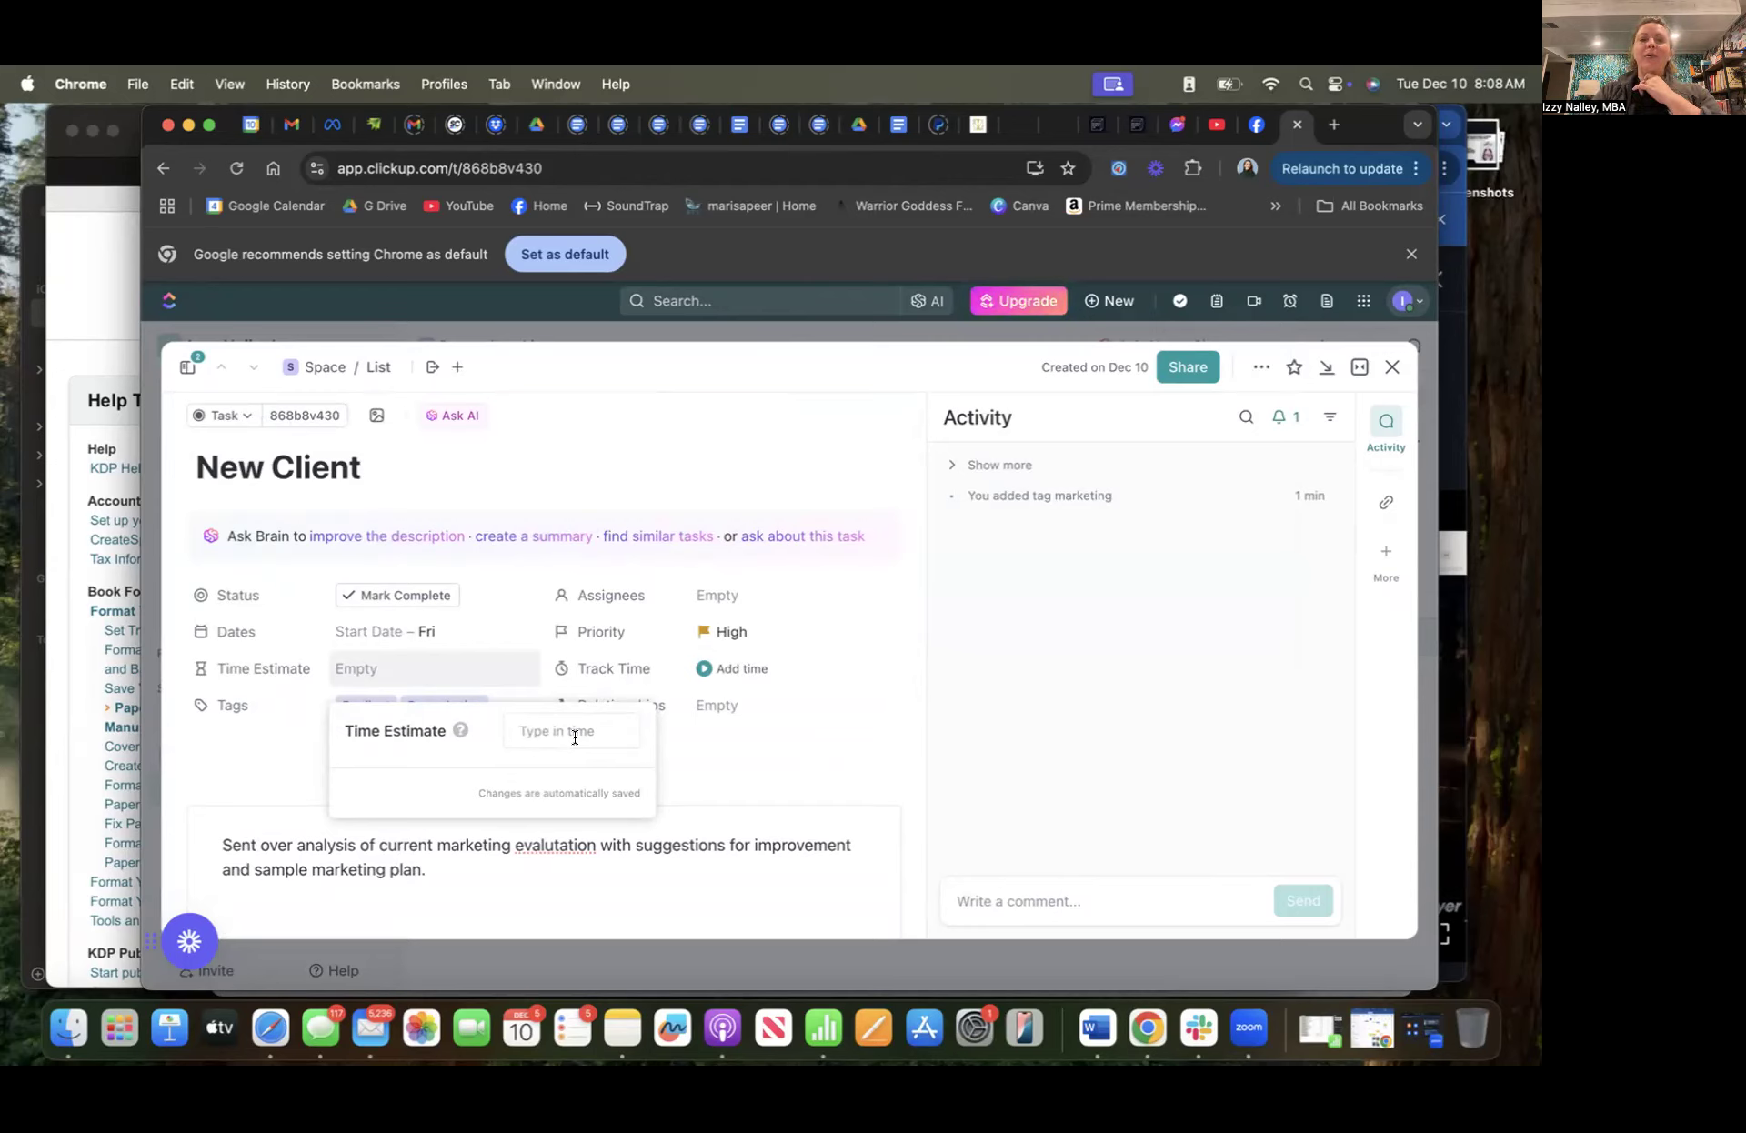
pyautogui.write('5')
pyautogui.click(593, 786)
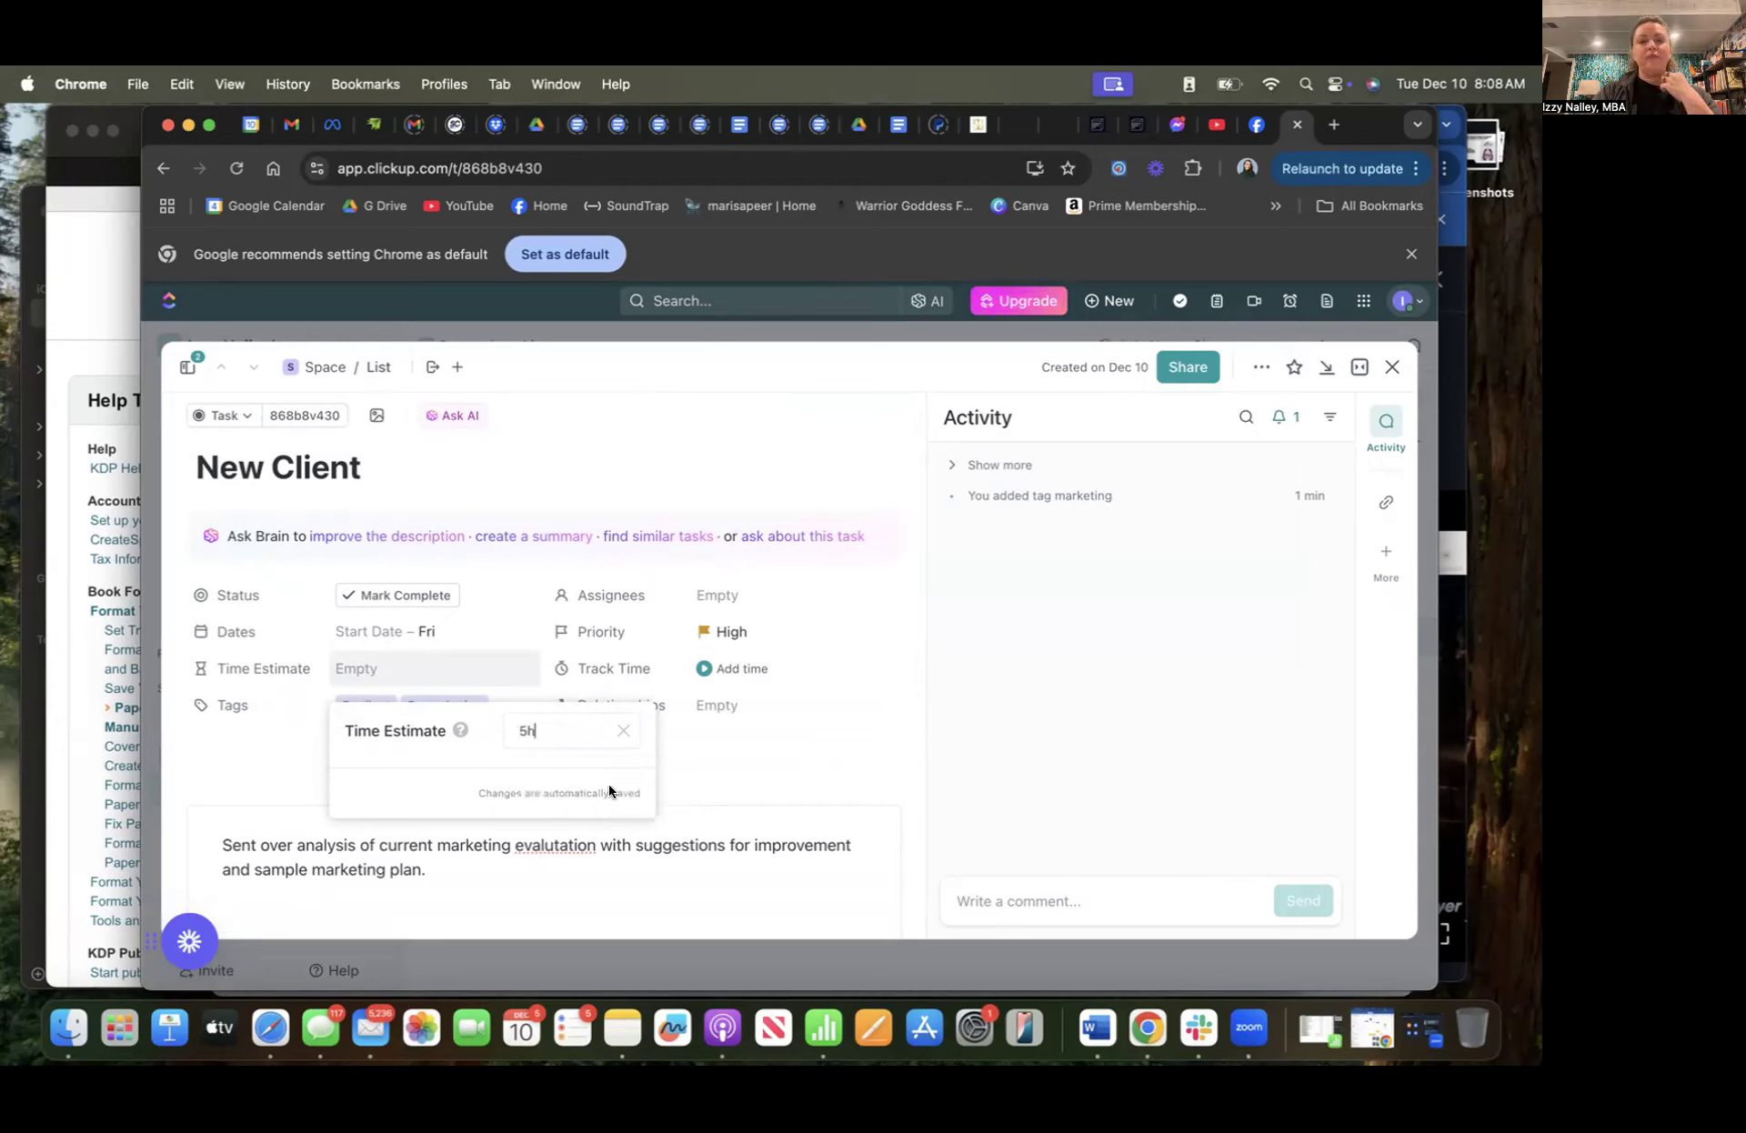
pyautogui.click(733, 775)
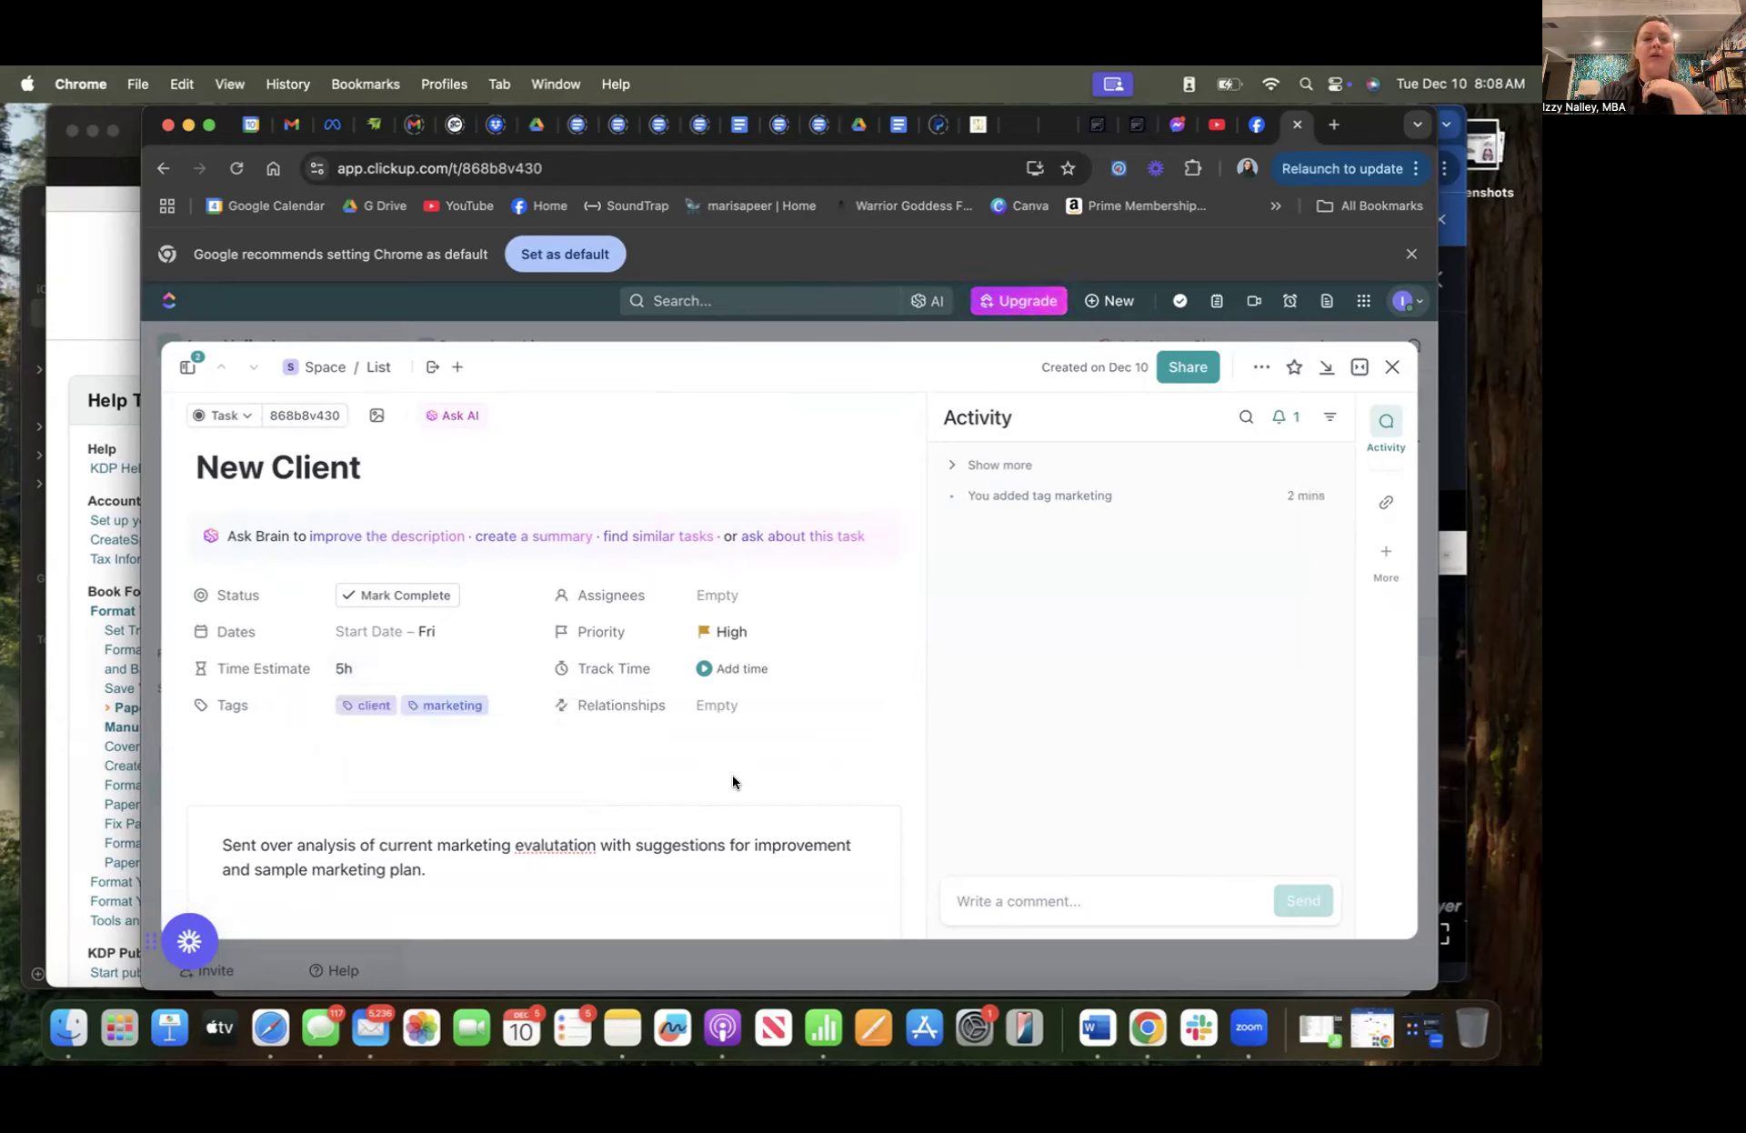
# Review the New Client task's subtasks, links and activity comment options, and close the task
pyautogui.scroll(-10, 733, 776)
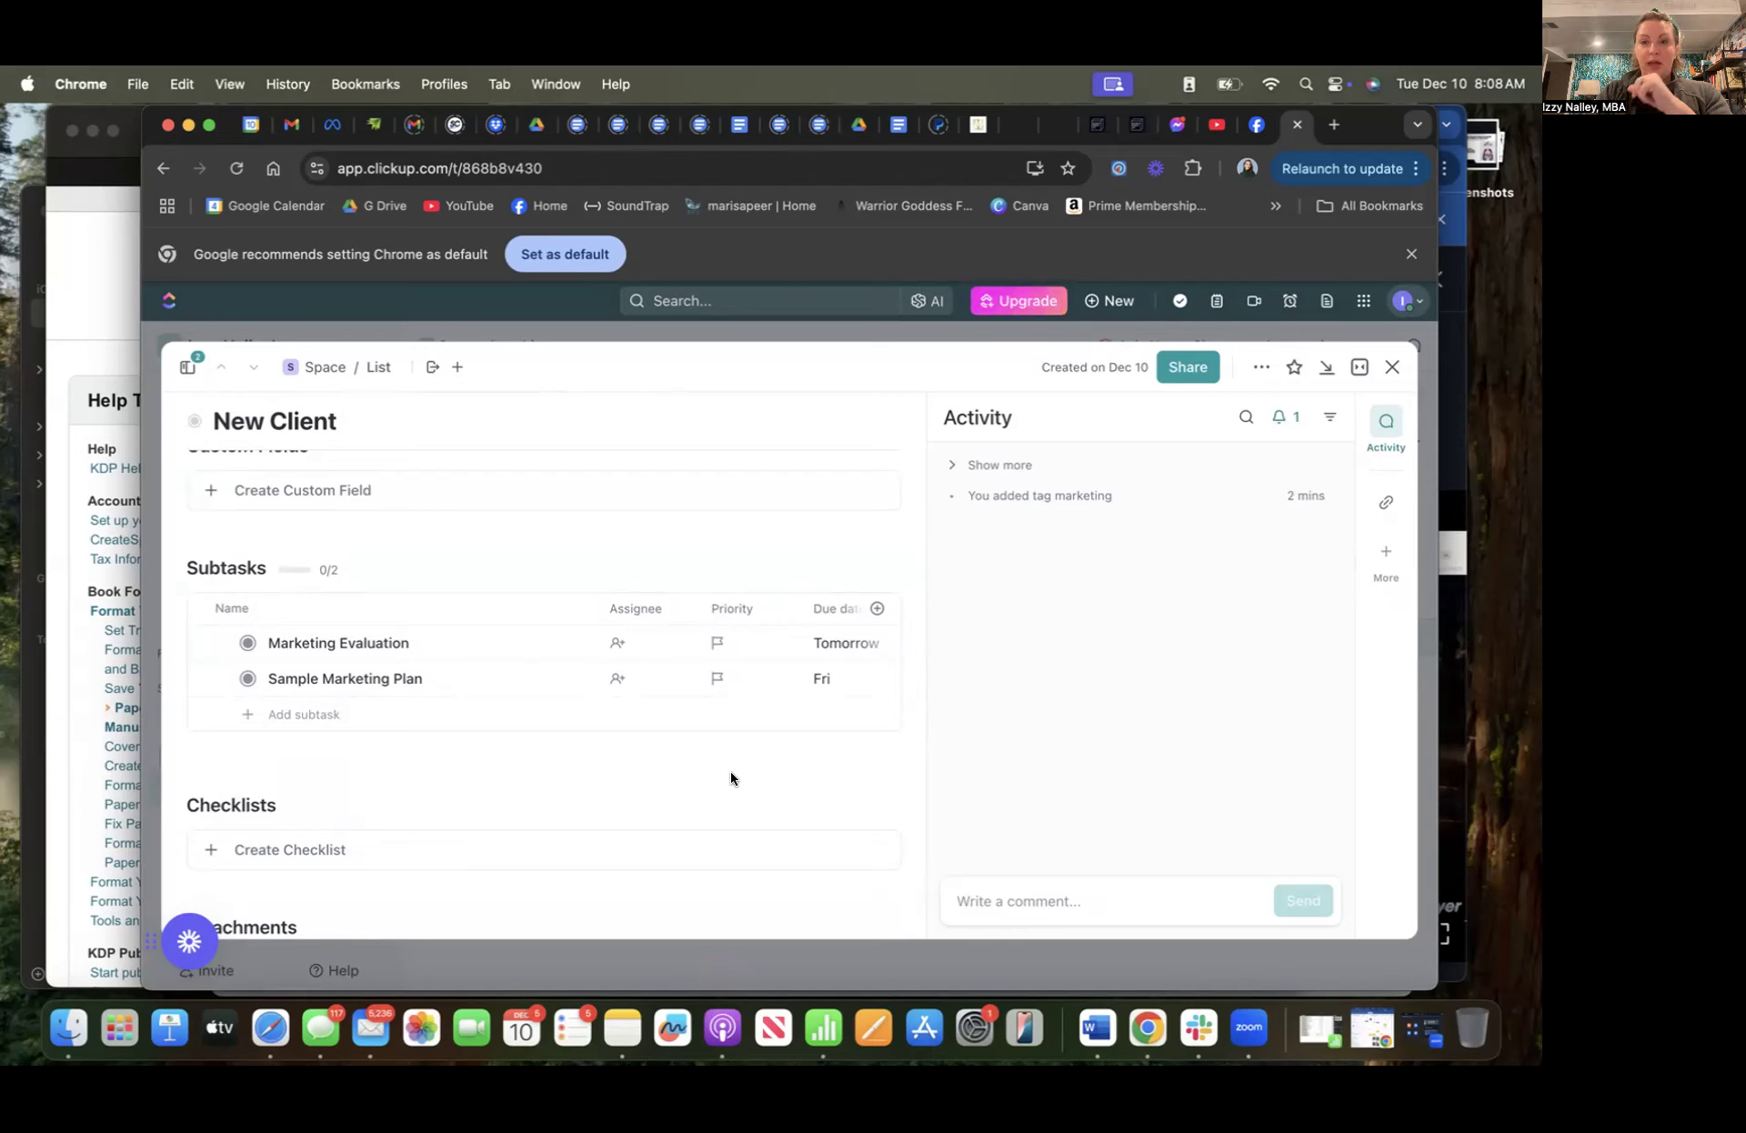
pyautogui.click(1386, 503)
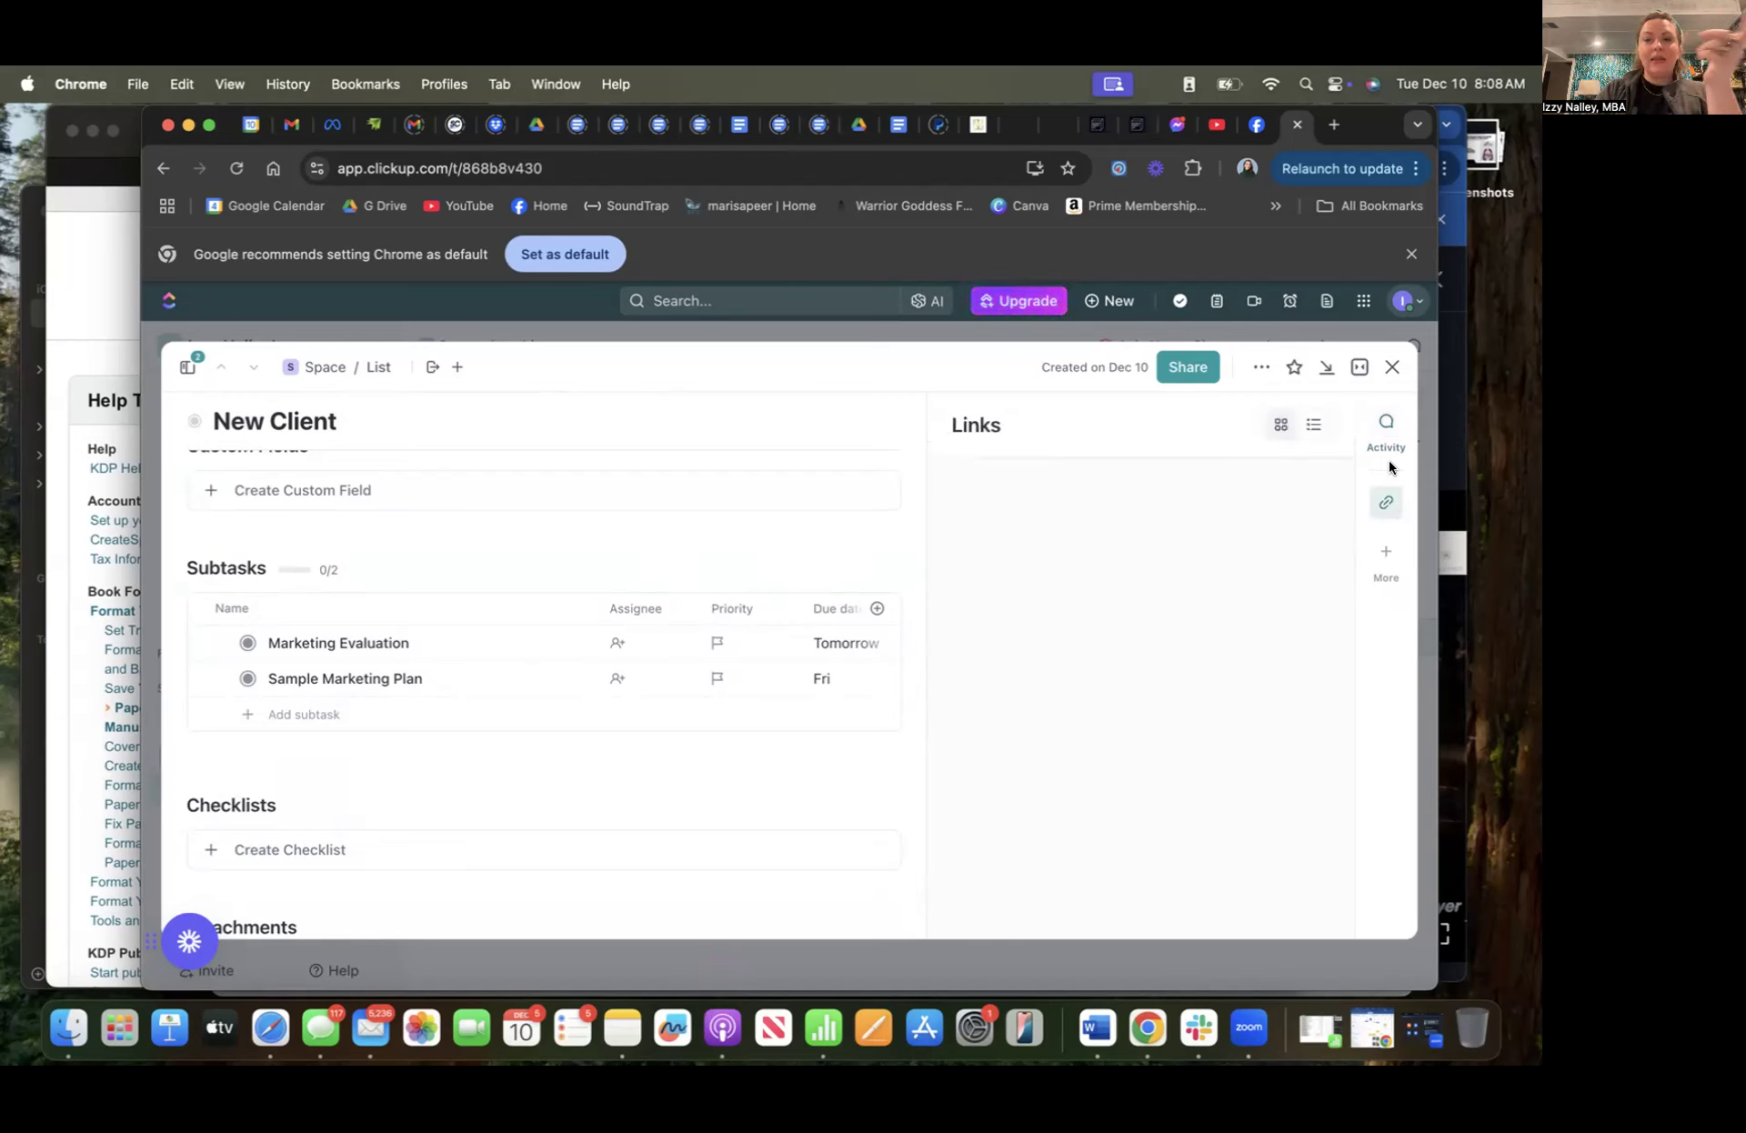
pyautogui.click(1388, 432)
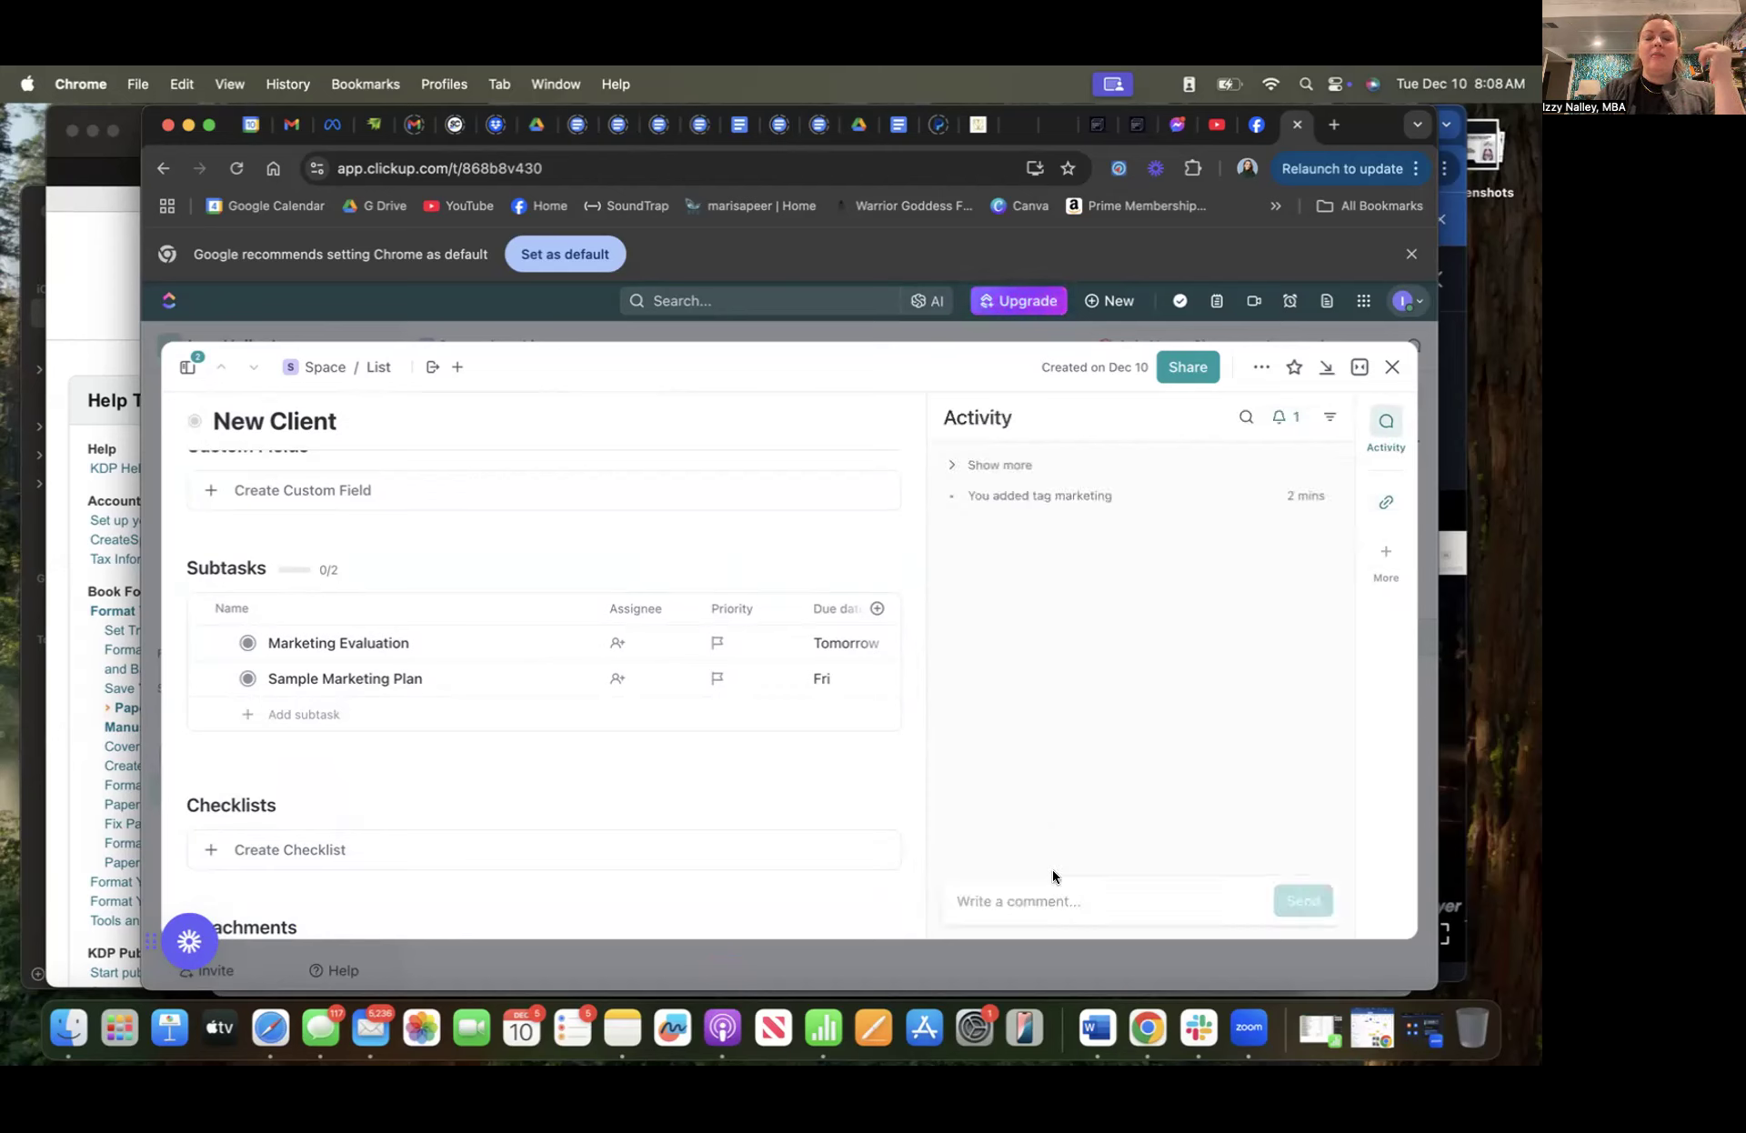
pyautogui.click(1044, 899)
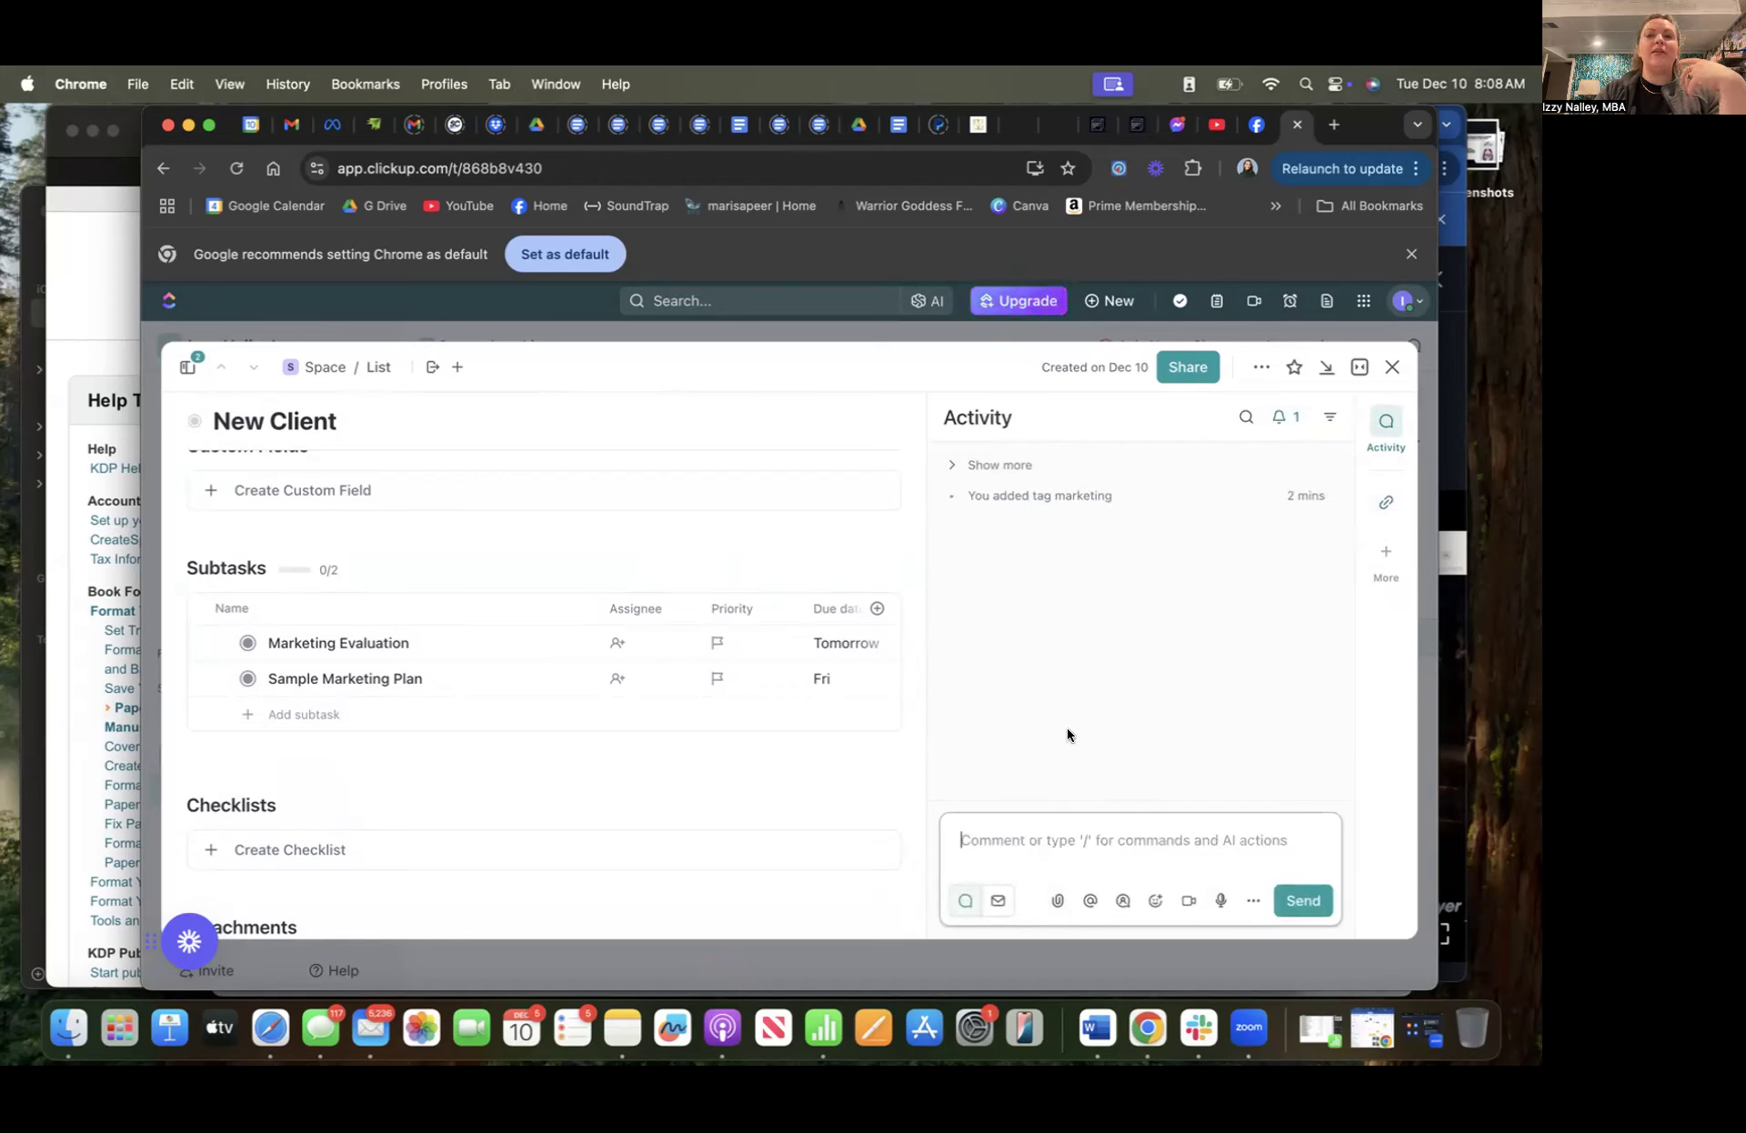
pyautogui.scroll(-1, 870, 748)
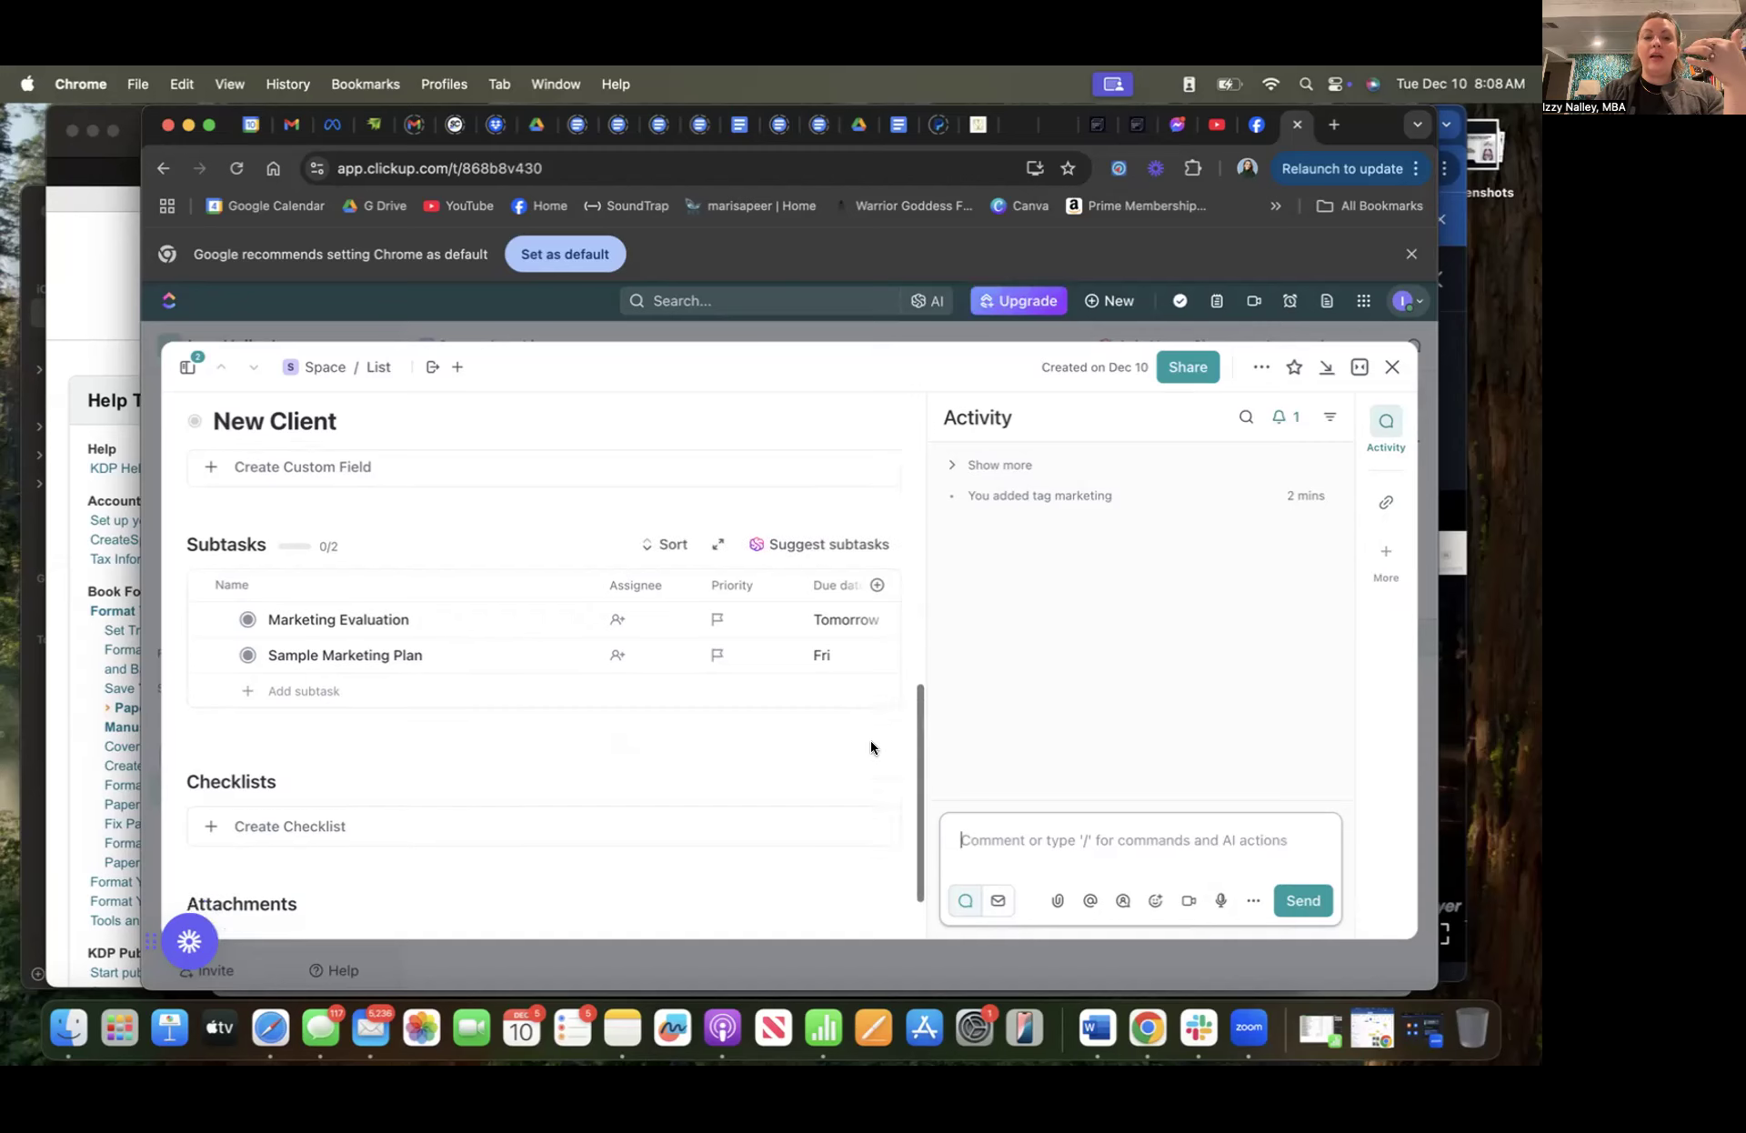
pyautogui.scroll(-3, 870, 741)
pyautogui.scroll(10, 812, 664)
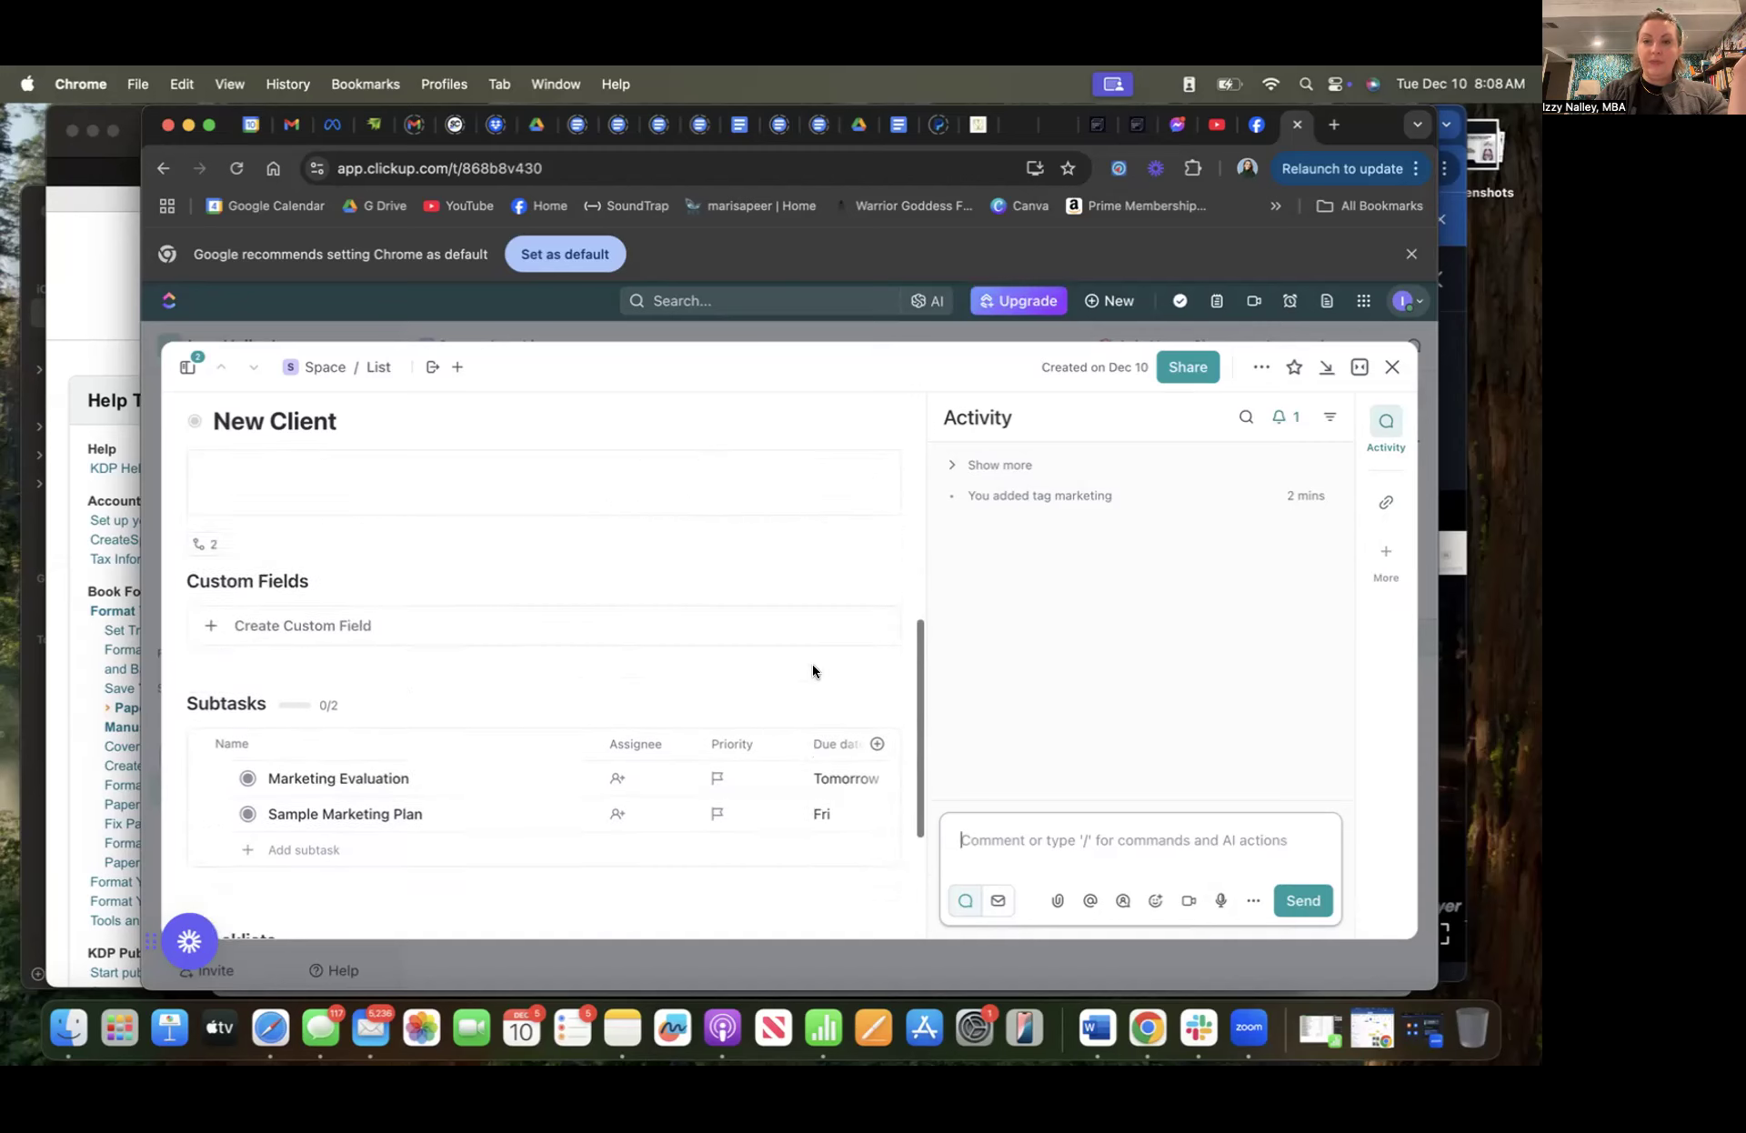
pyautogui.click(1393, 366)
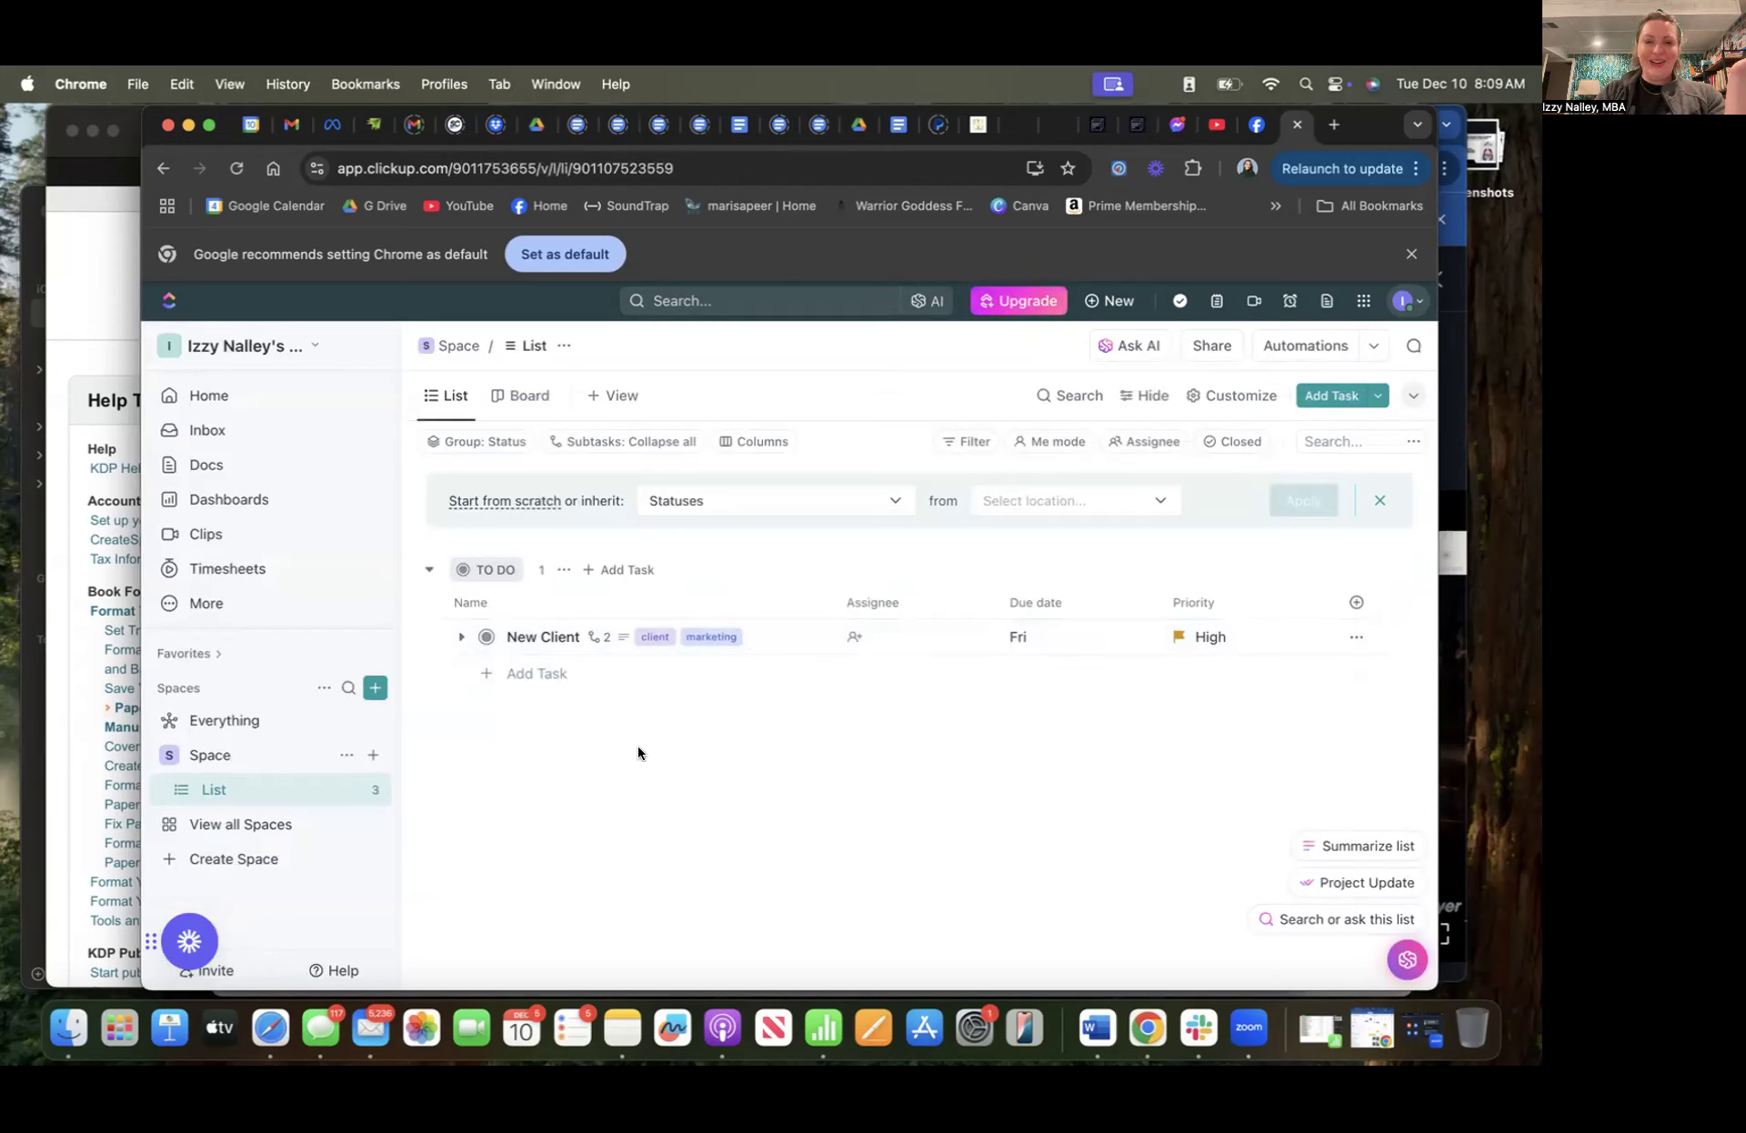
# Add a task named "Poppy Article" below New Client in the To Do group
pyautogui.click(486, 676)
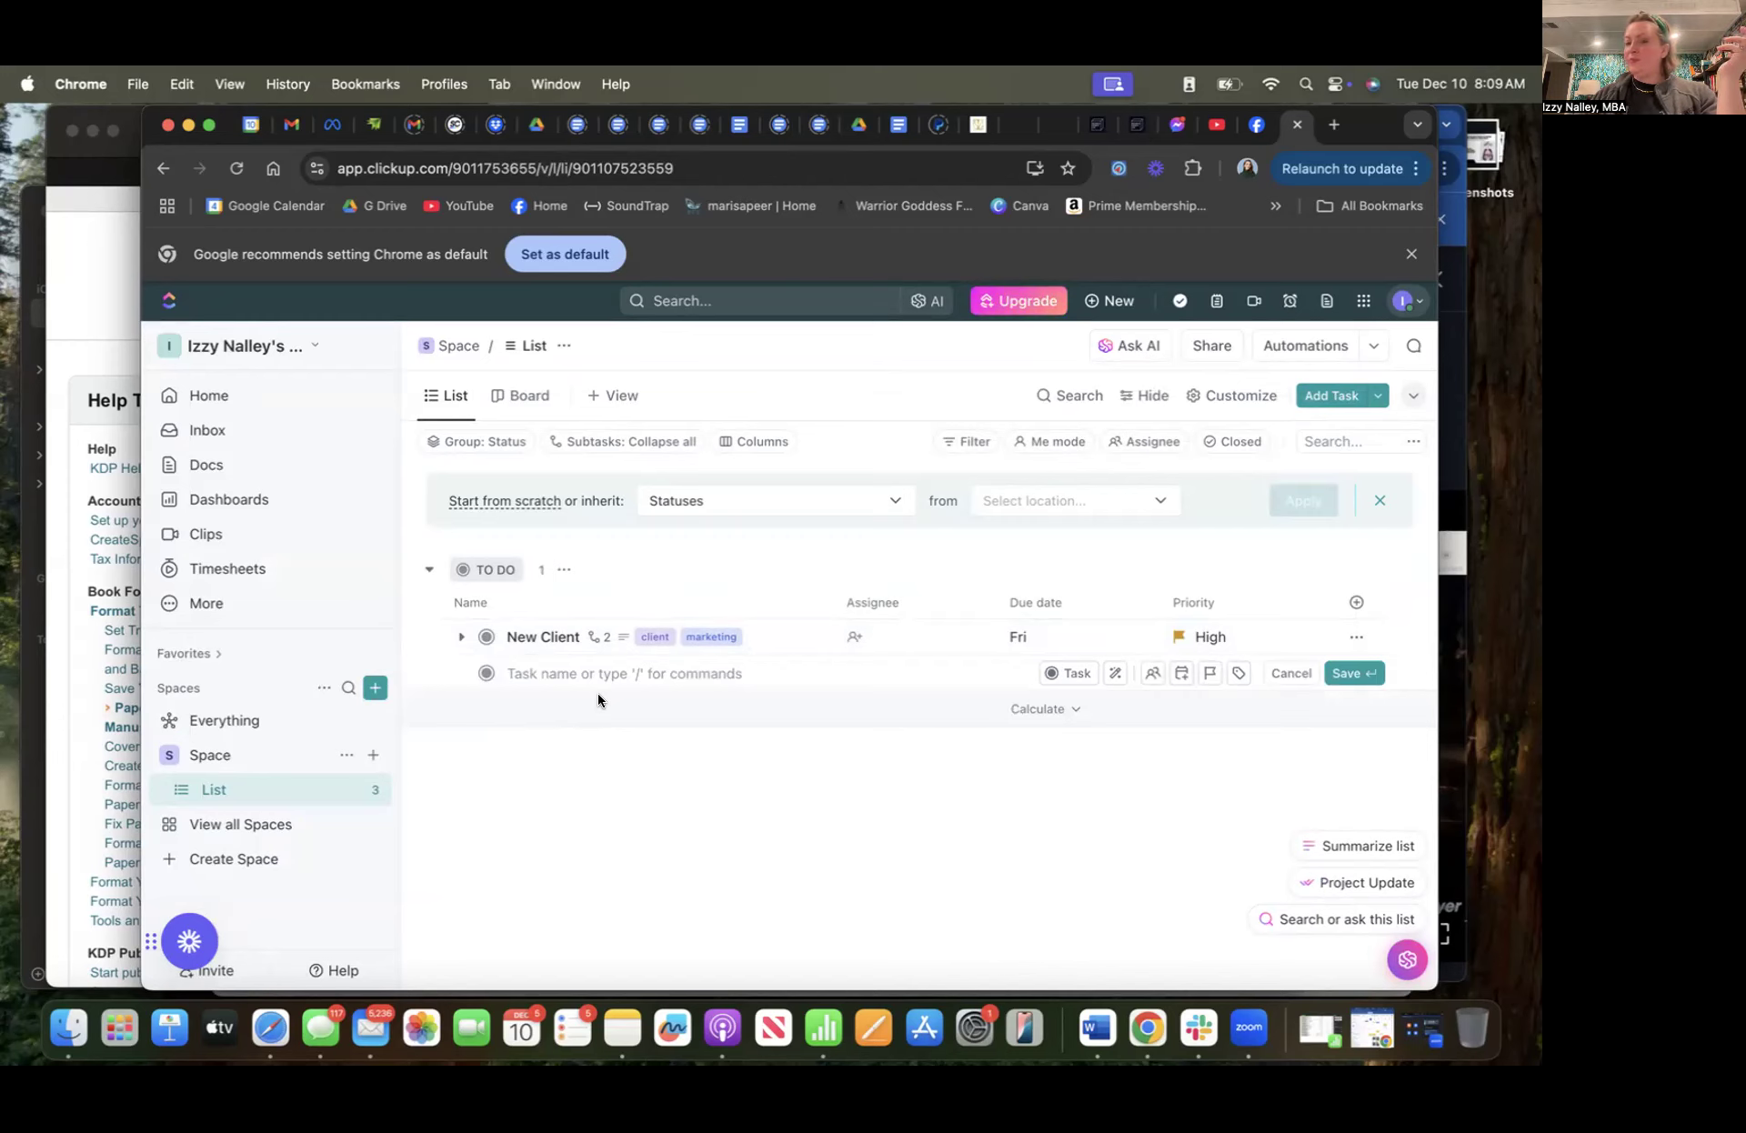
pyautogui.write('Poppy')
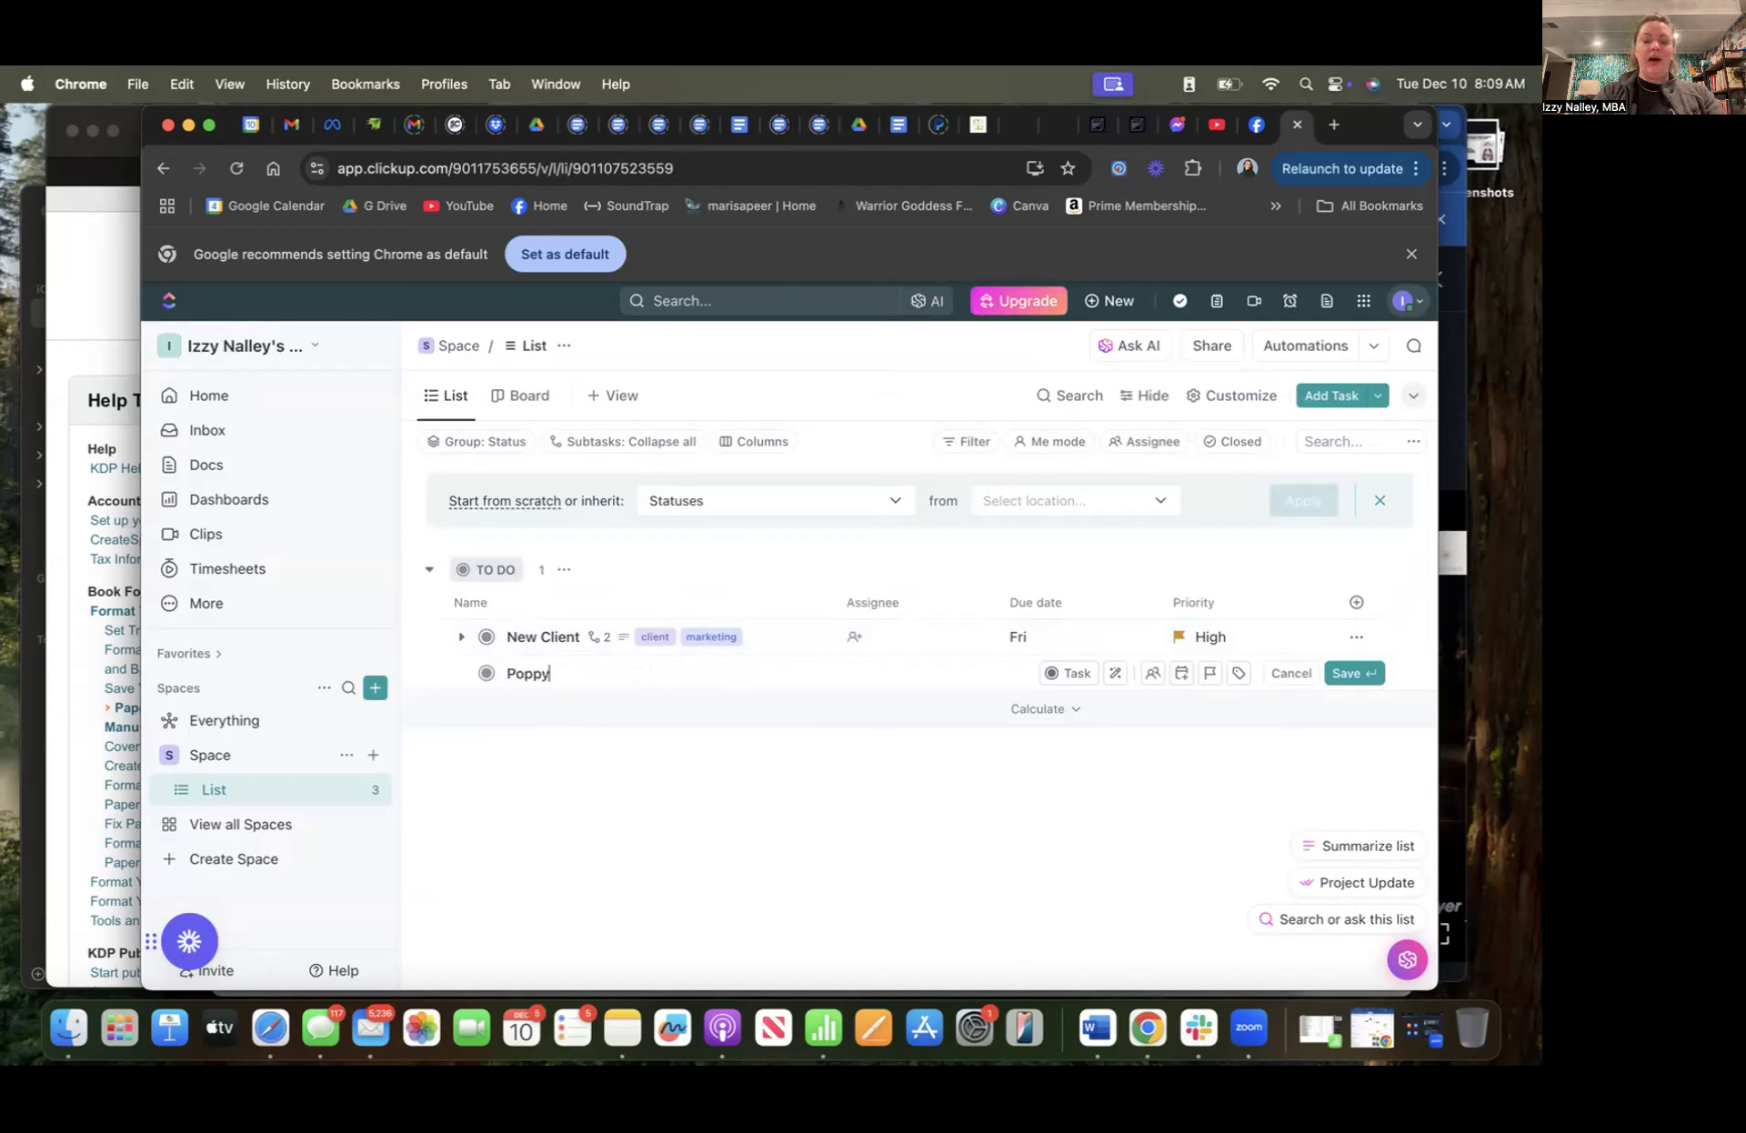
pyautogui.write(' Article')
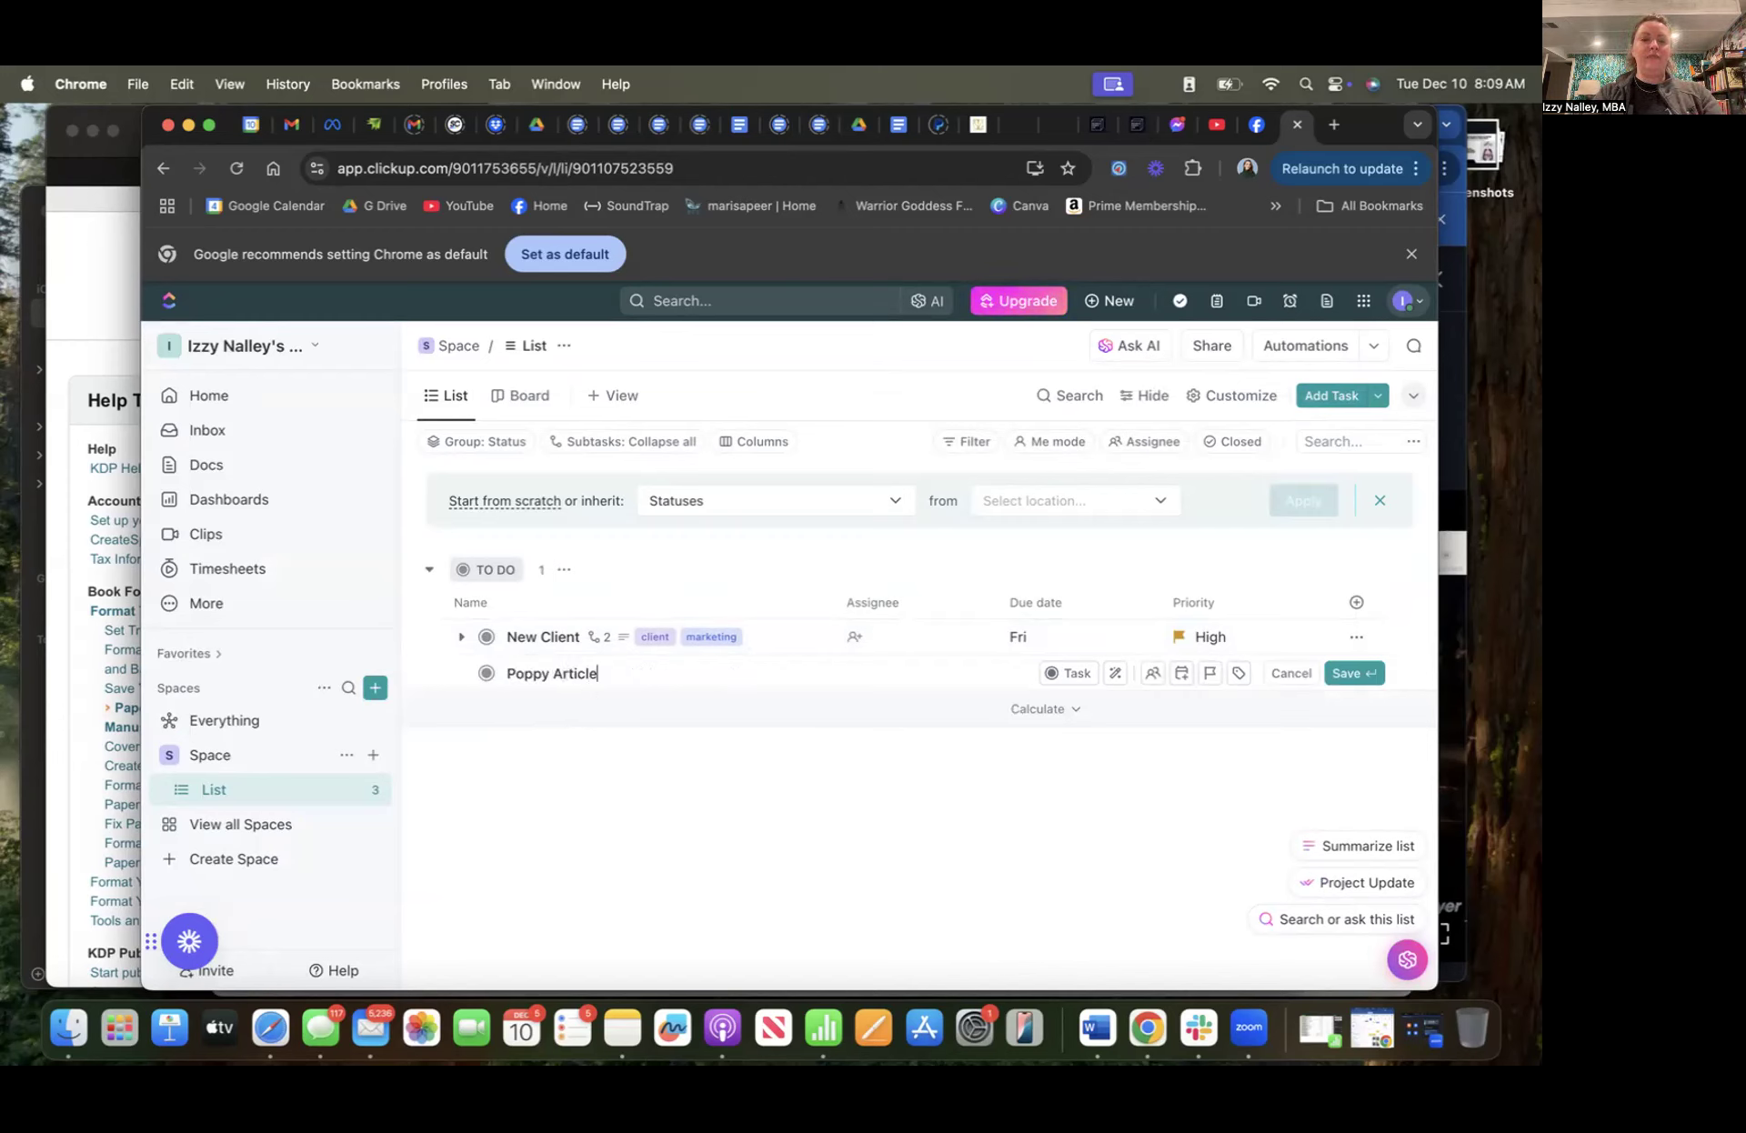
pyautogui.press('Return')
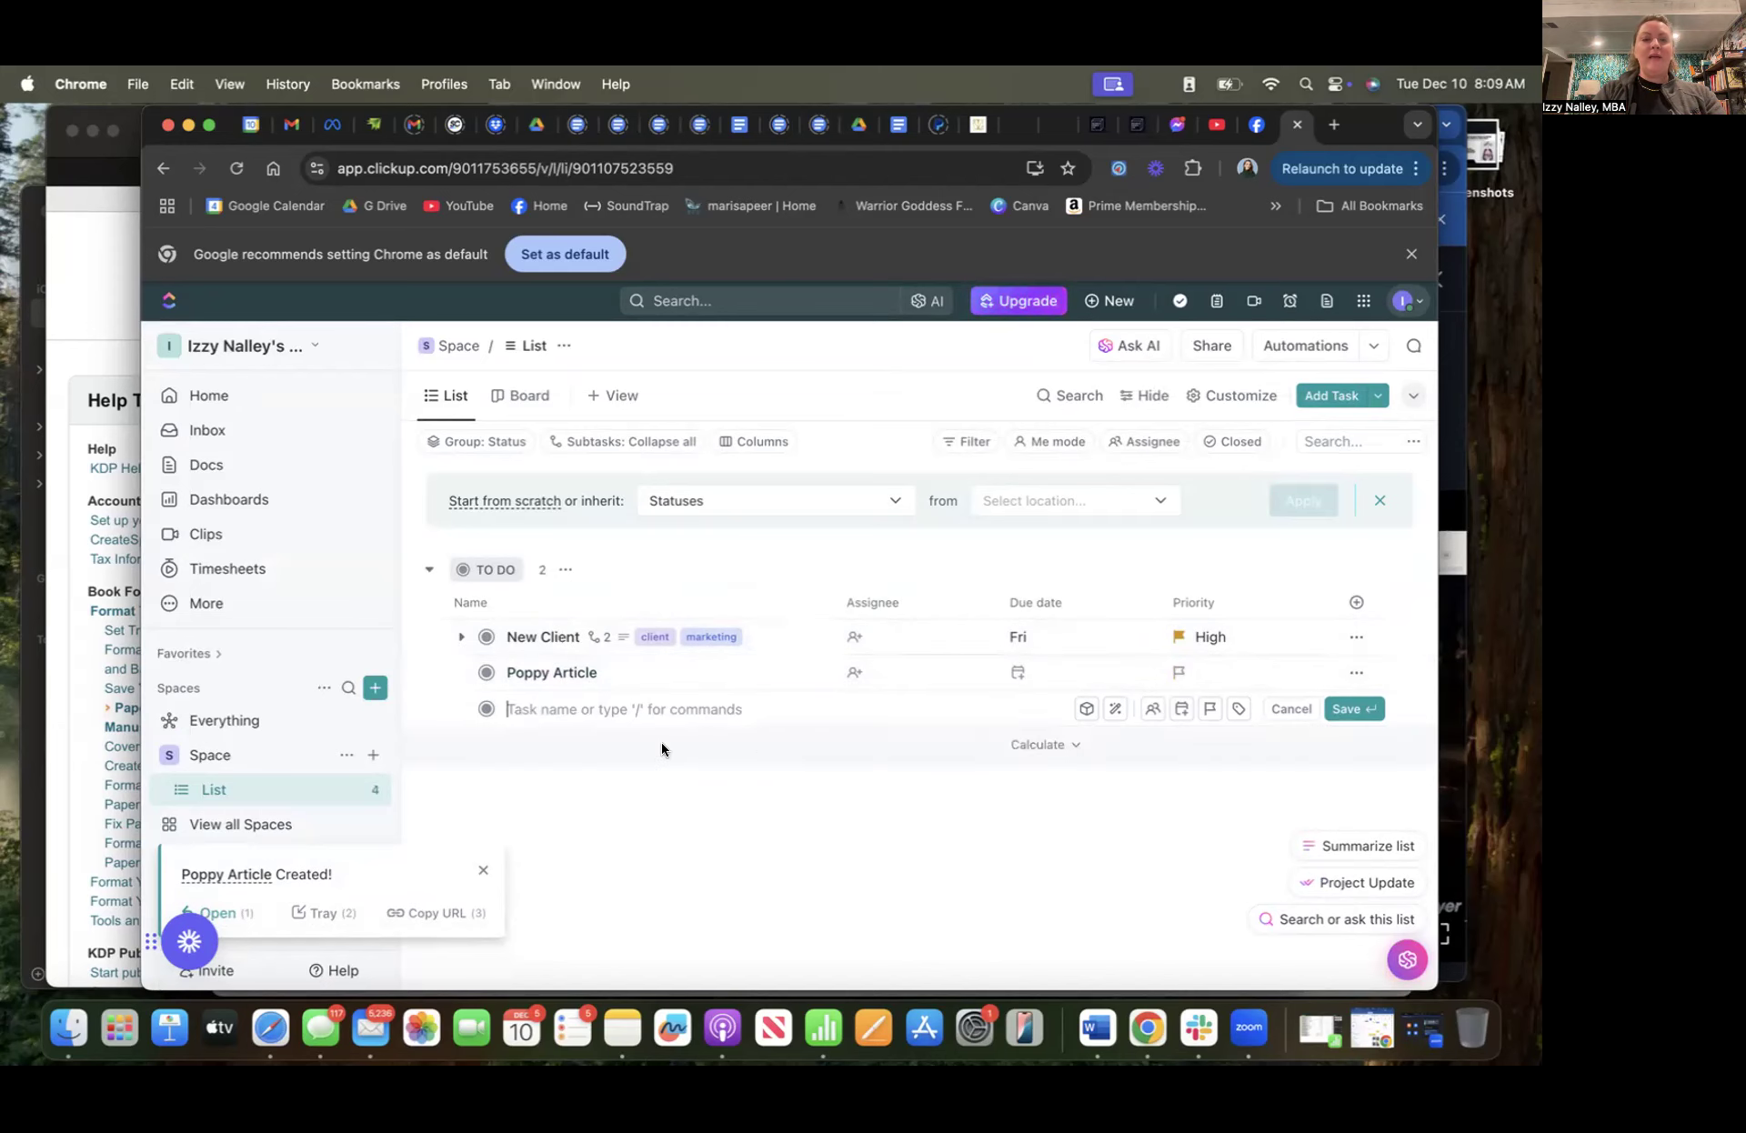
# Assign the New Client task to yourself
pyautogui.click(877, 639)
pyautogui.click(877, 636)
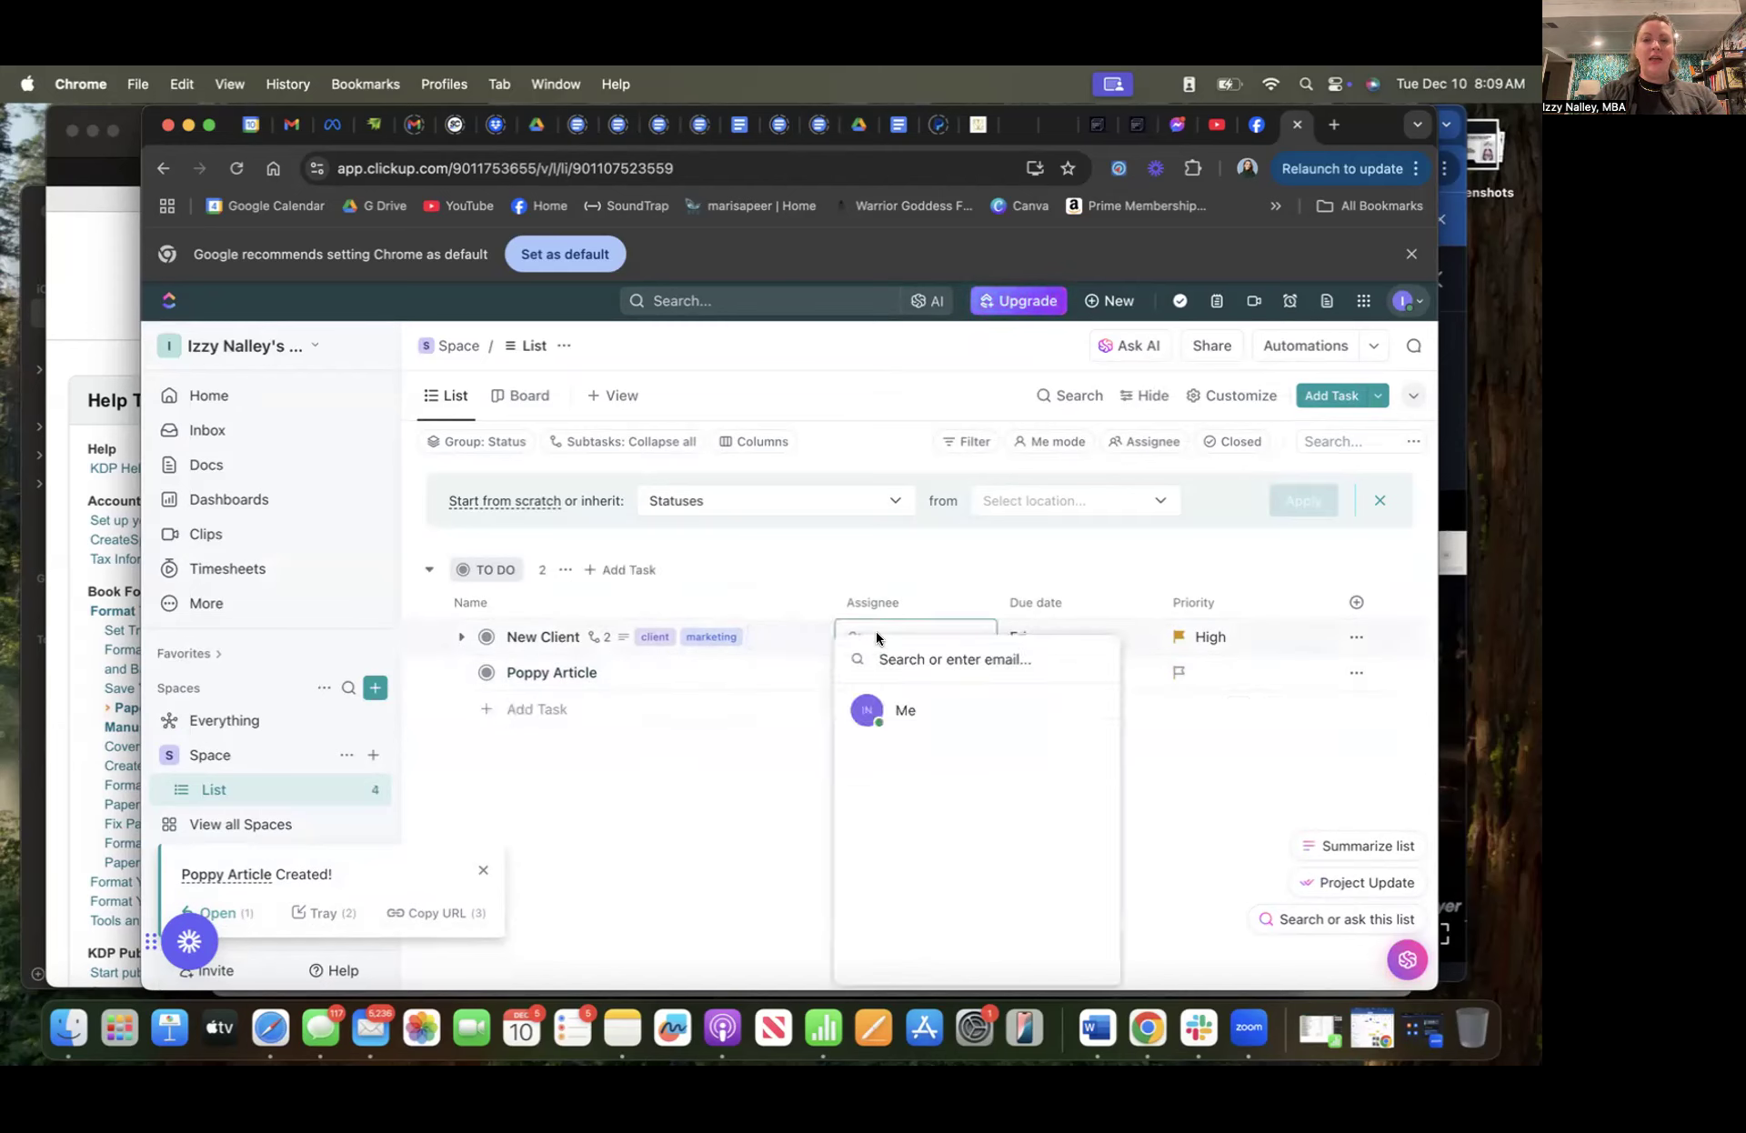
pyautogui.click(905, 711)
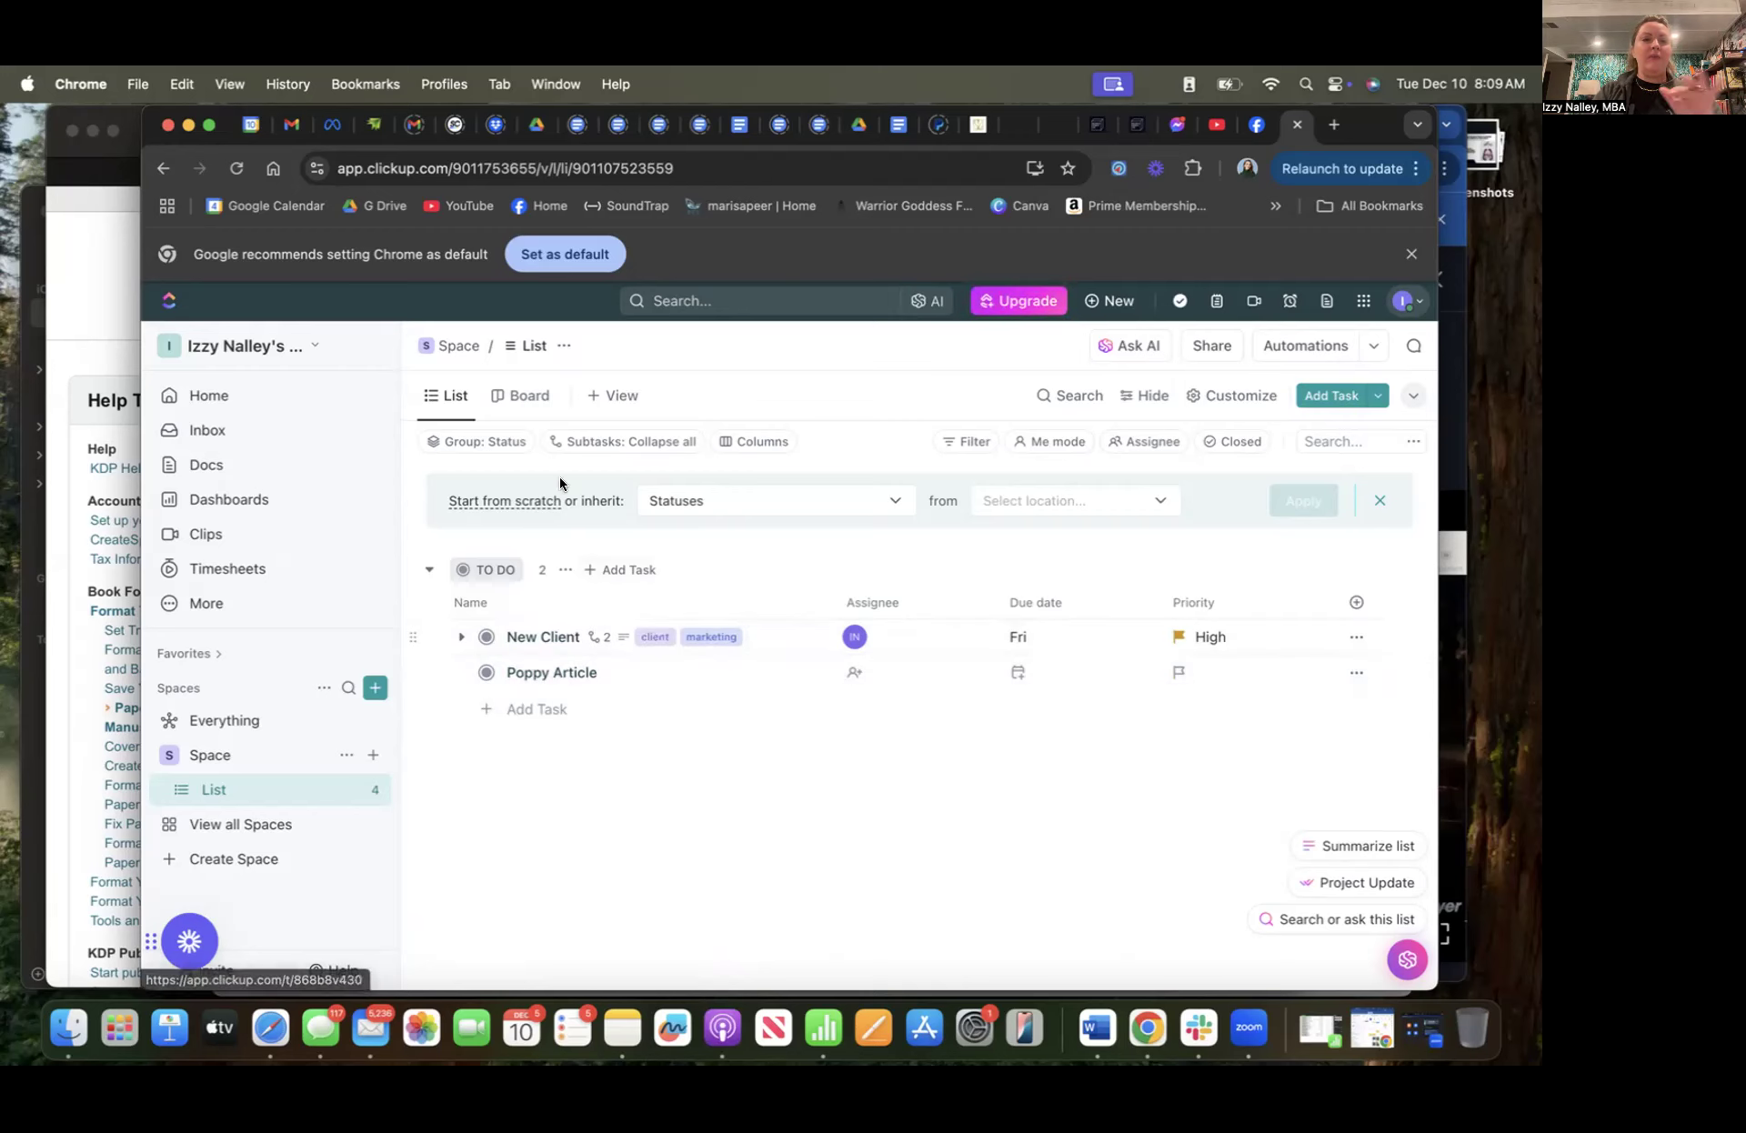
# In Board view, add a blue-violet "In Progress" status for this List only and move the Poppy Article task into it
pyautogui.click(530, 397)
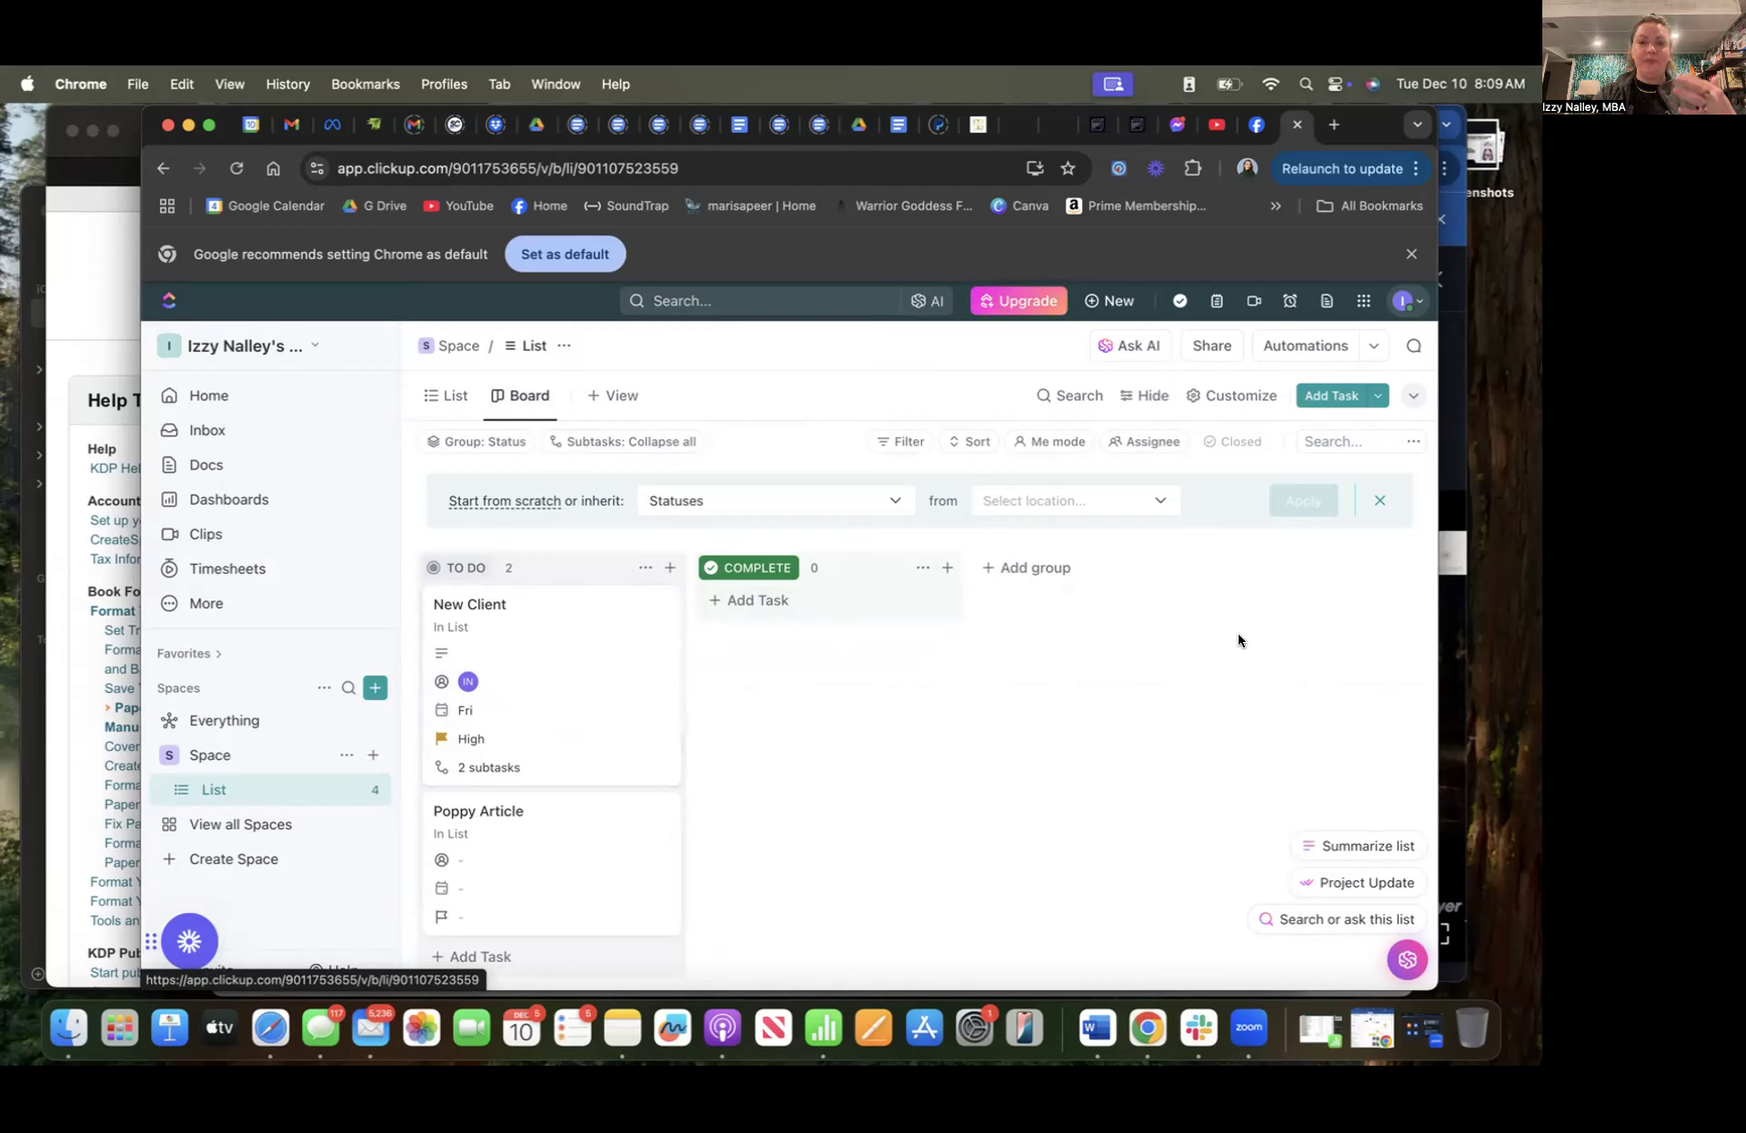
pyautogui.click(1005, 568)
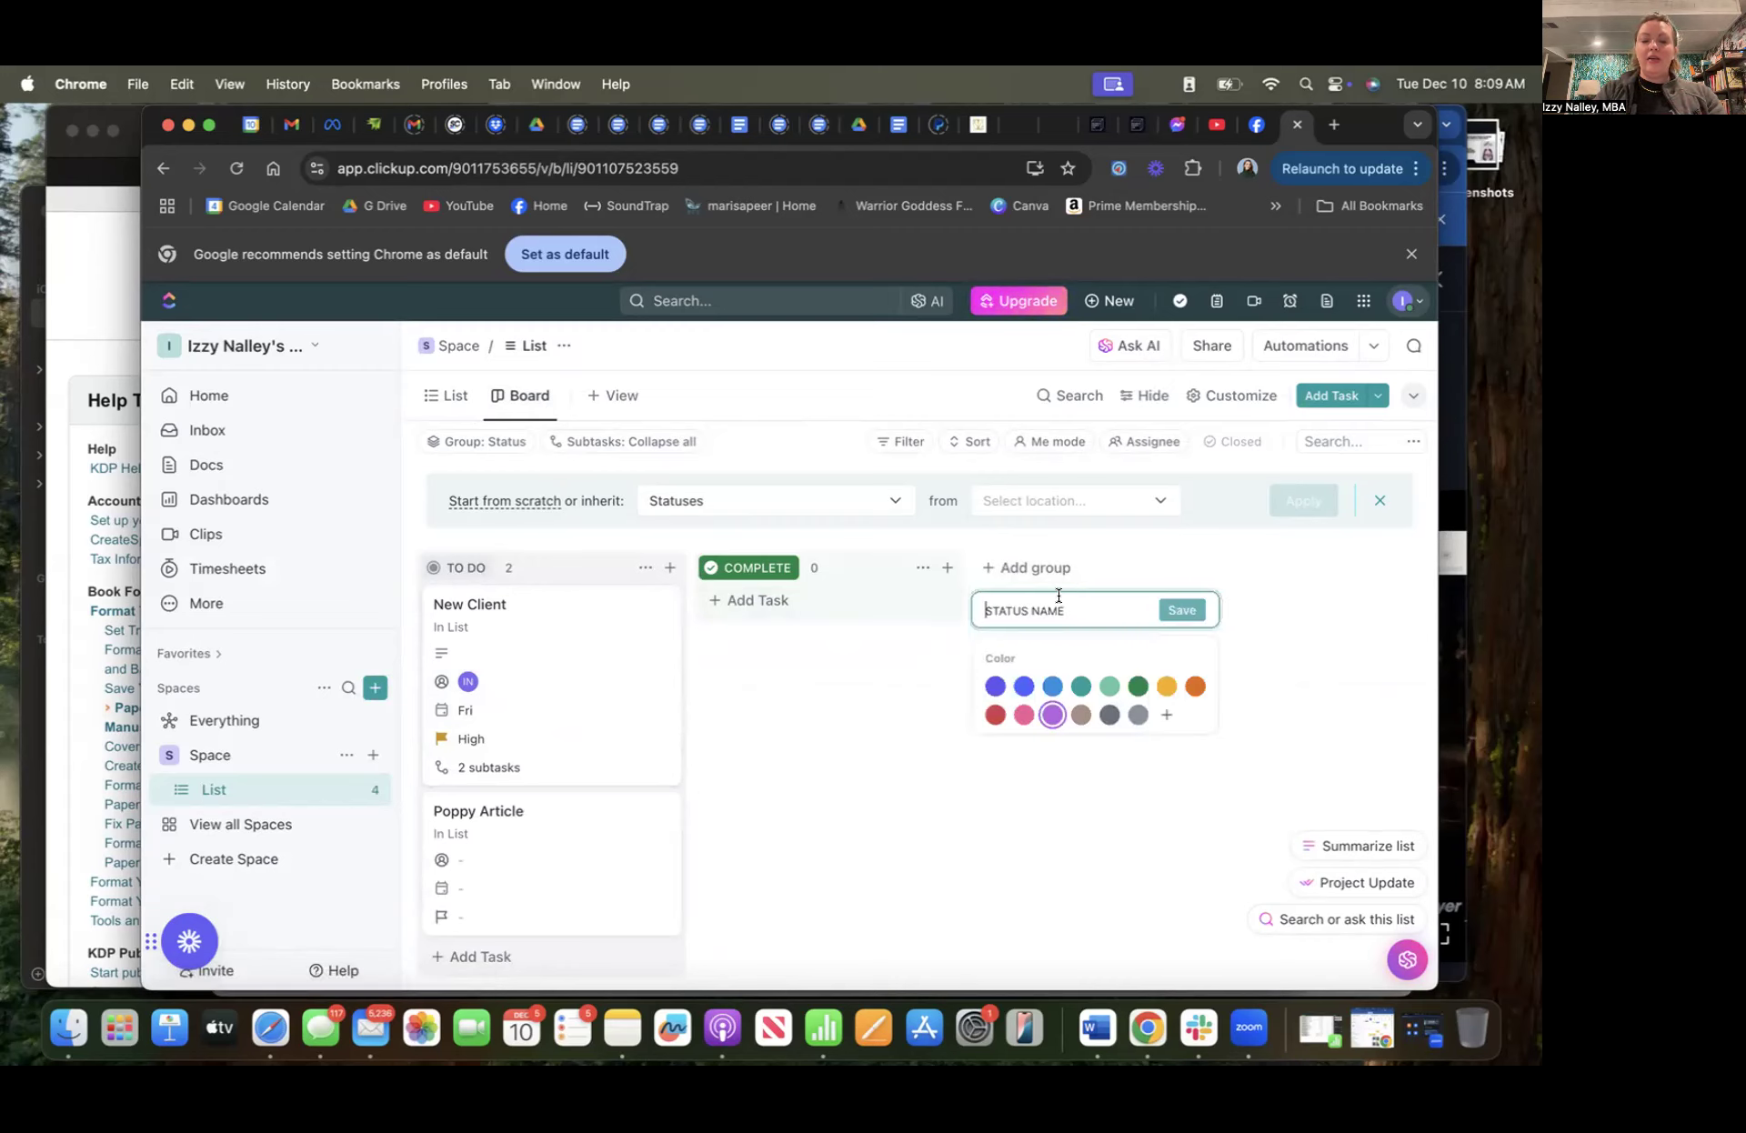
pyautogui.write('In Progr')
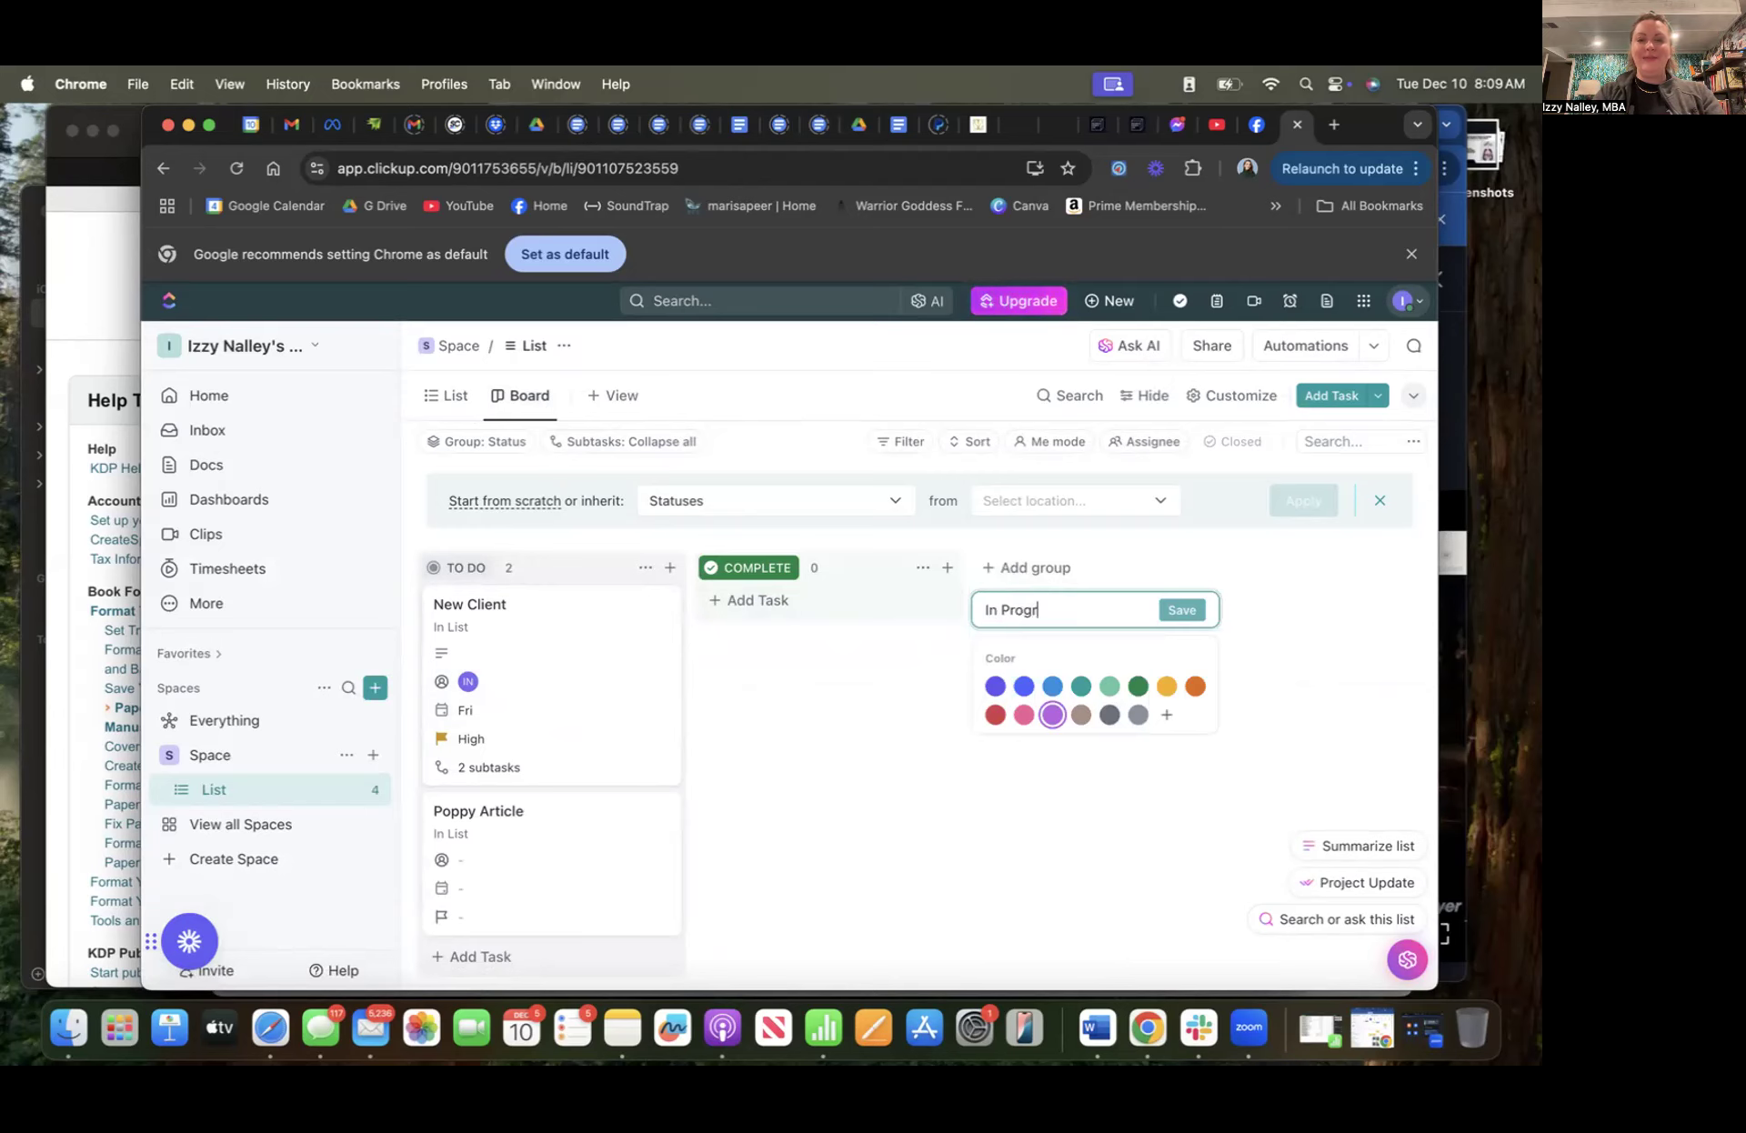
pyautogui.write('ess')
pyautogui.click(995, 687)
pyautogui.click(1182, 610)
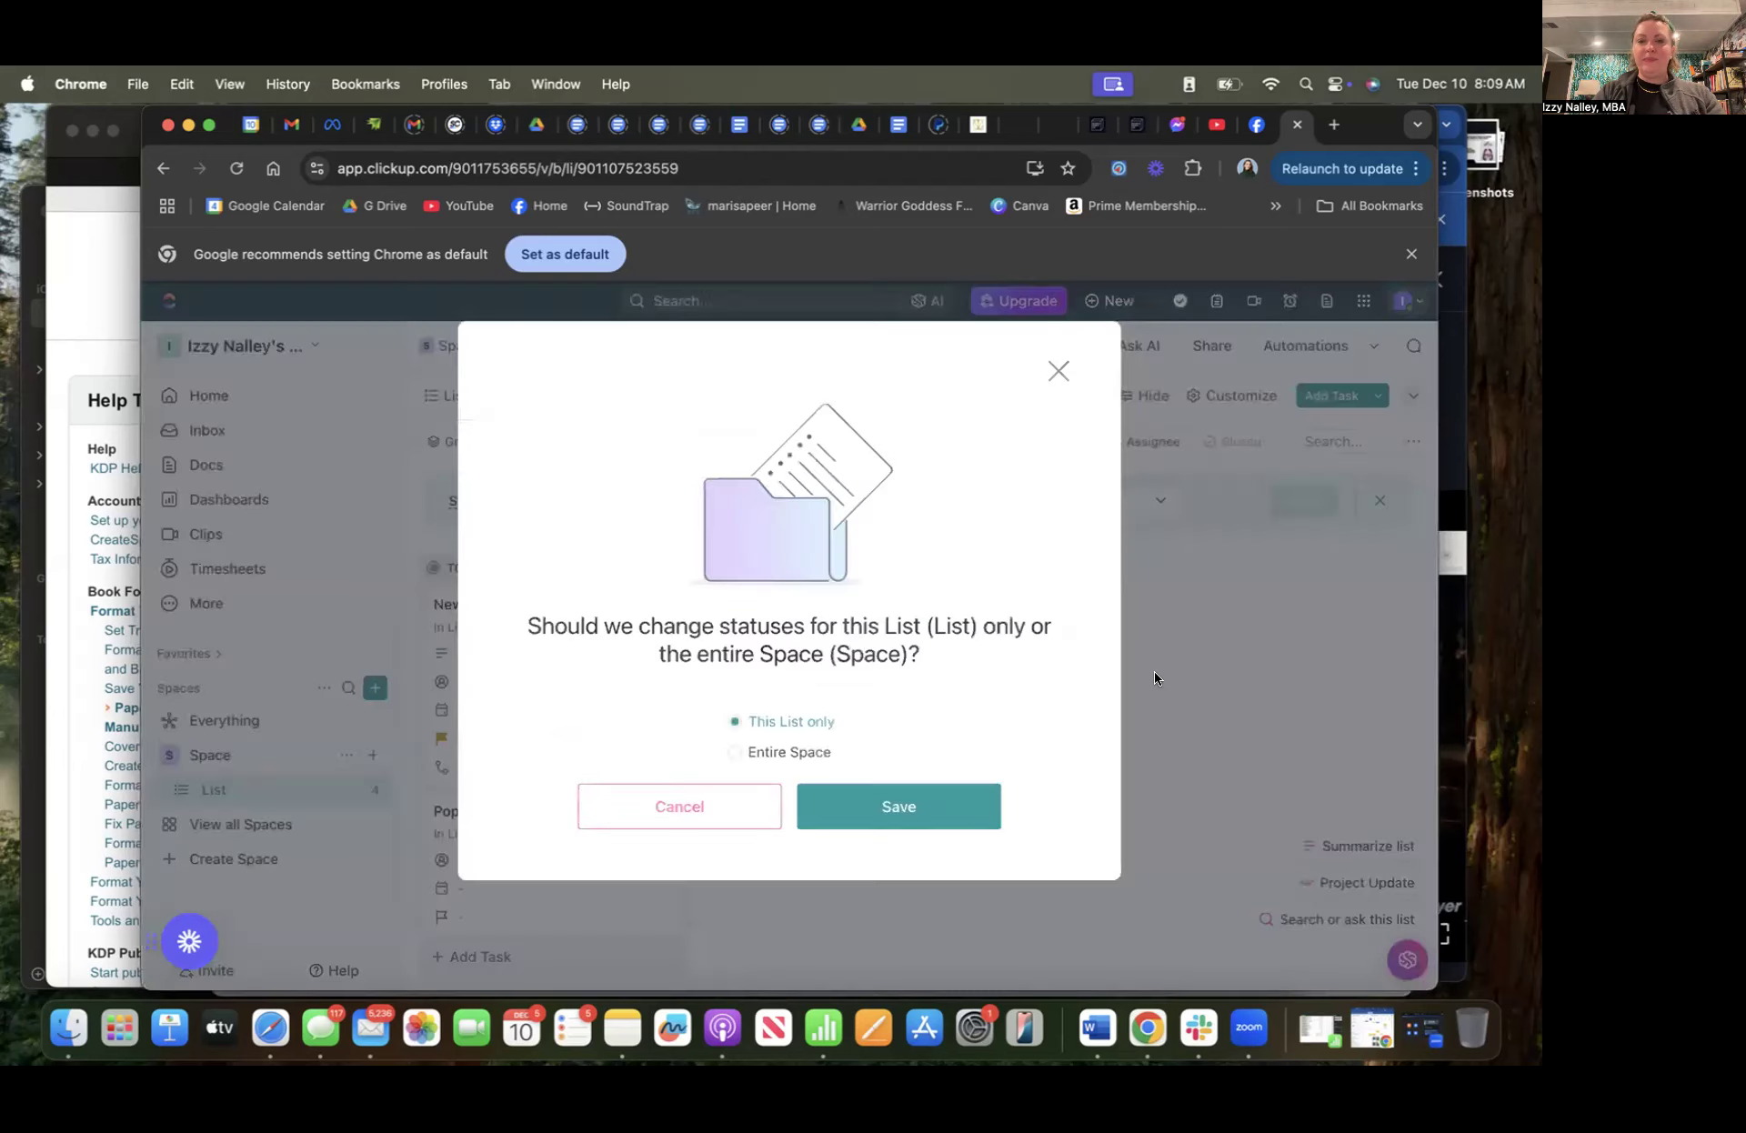
pyautogui.click(927, 802)
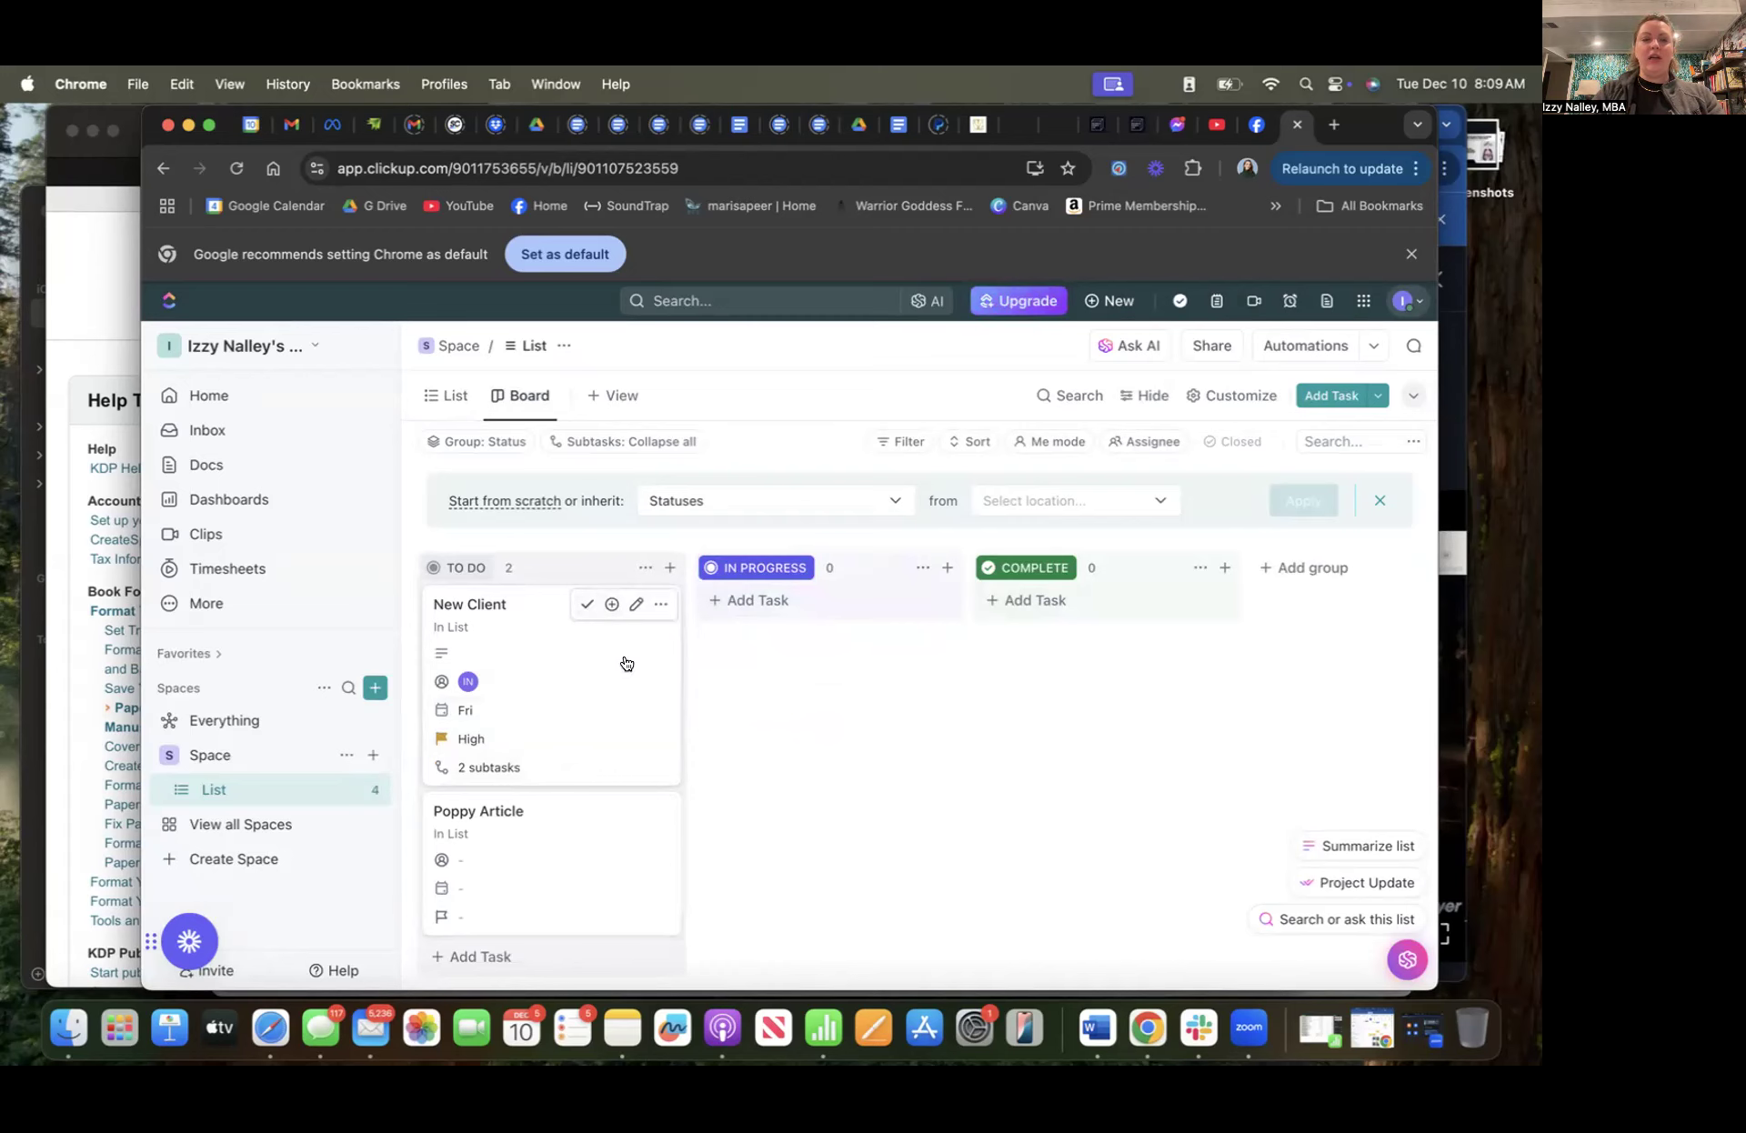
pyautogui.moveTo(537, 816); pyautogui.dragTo(806, 625)
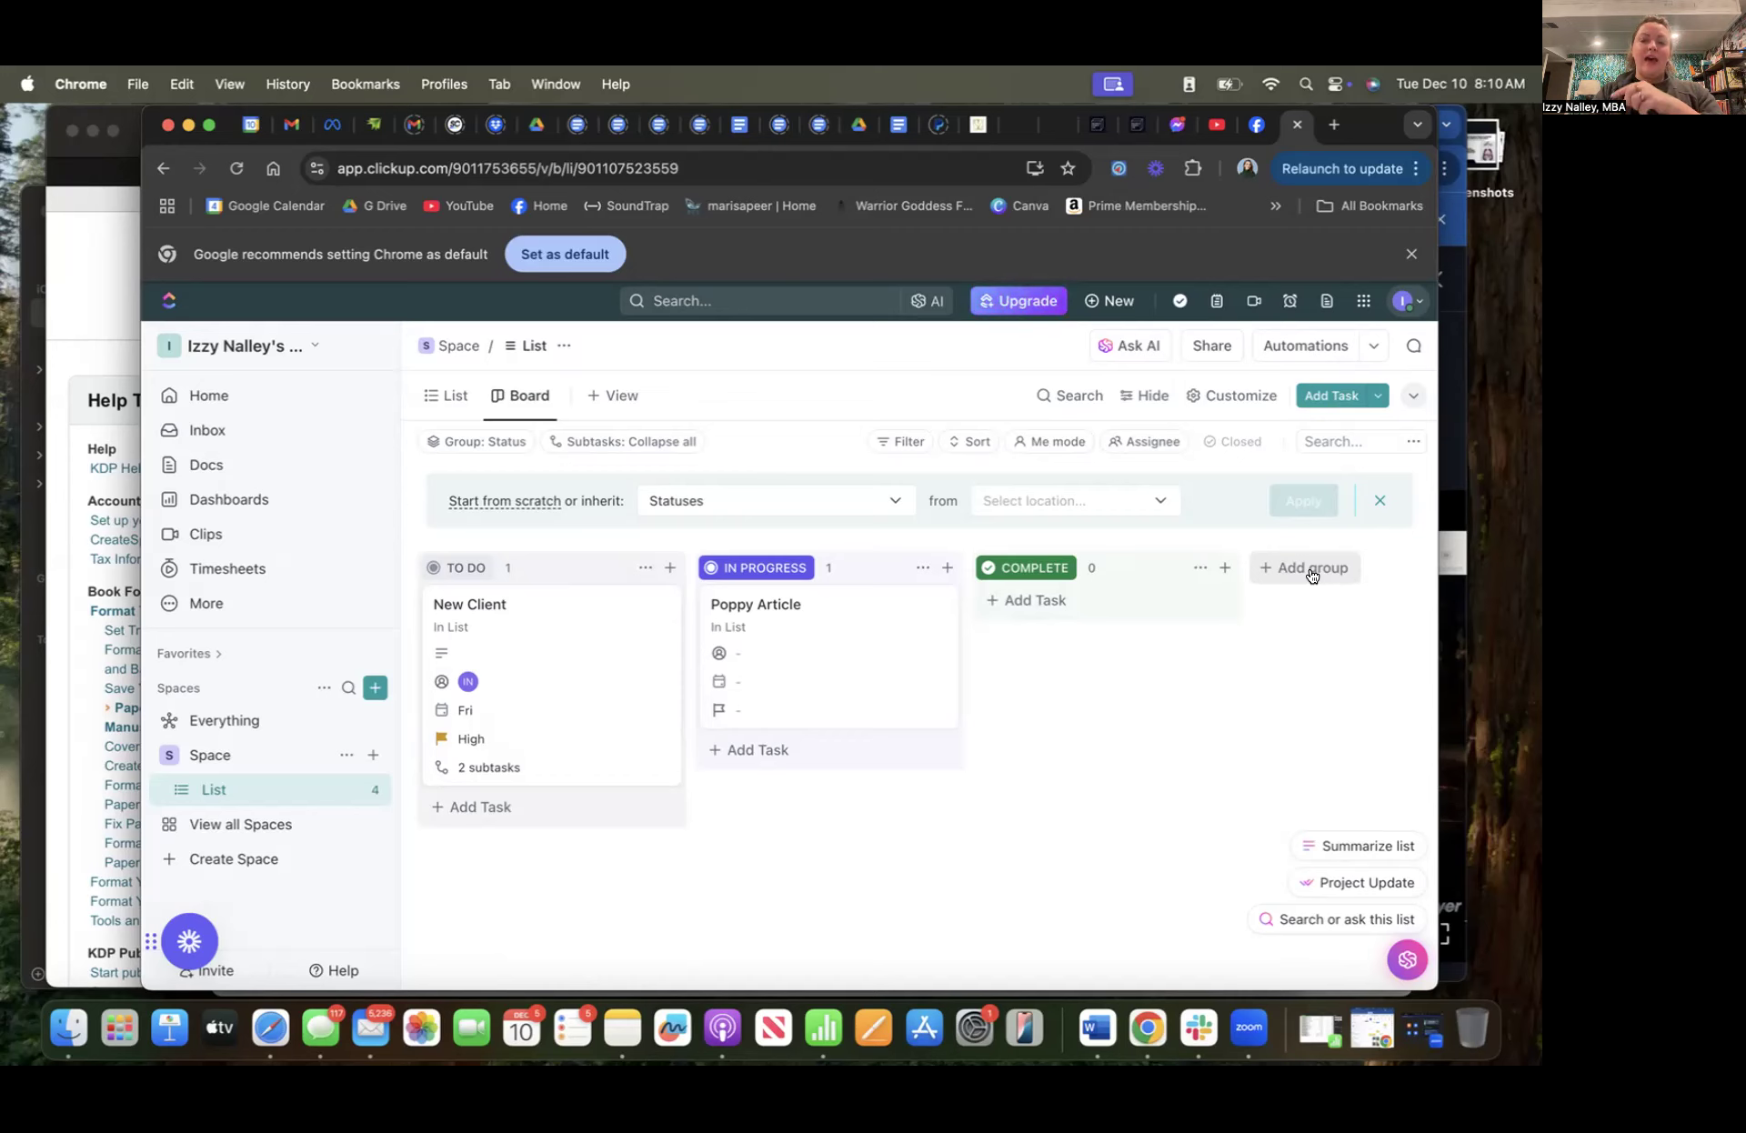
# Add a Calendar view to the List, keeping its default name and settings
pyautogui.click(621, 398)
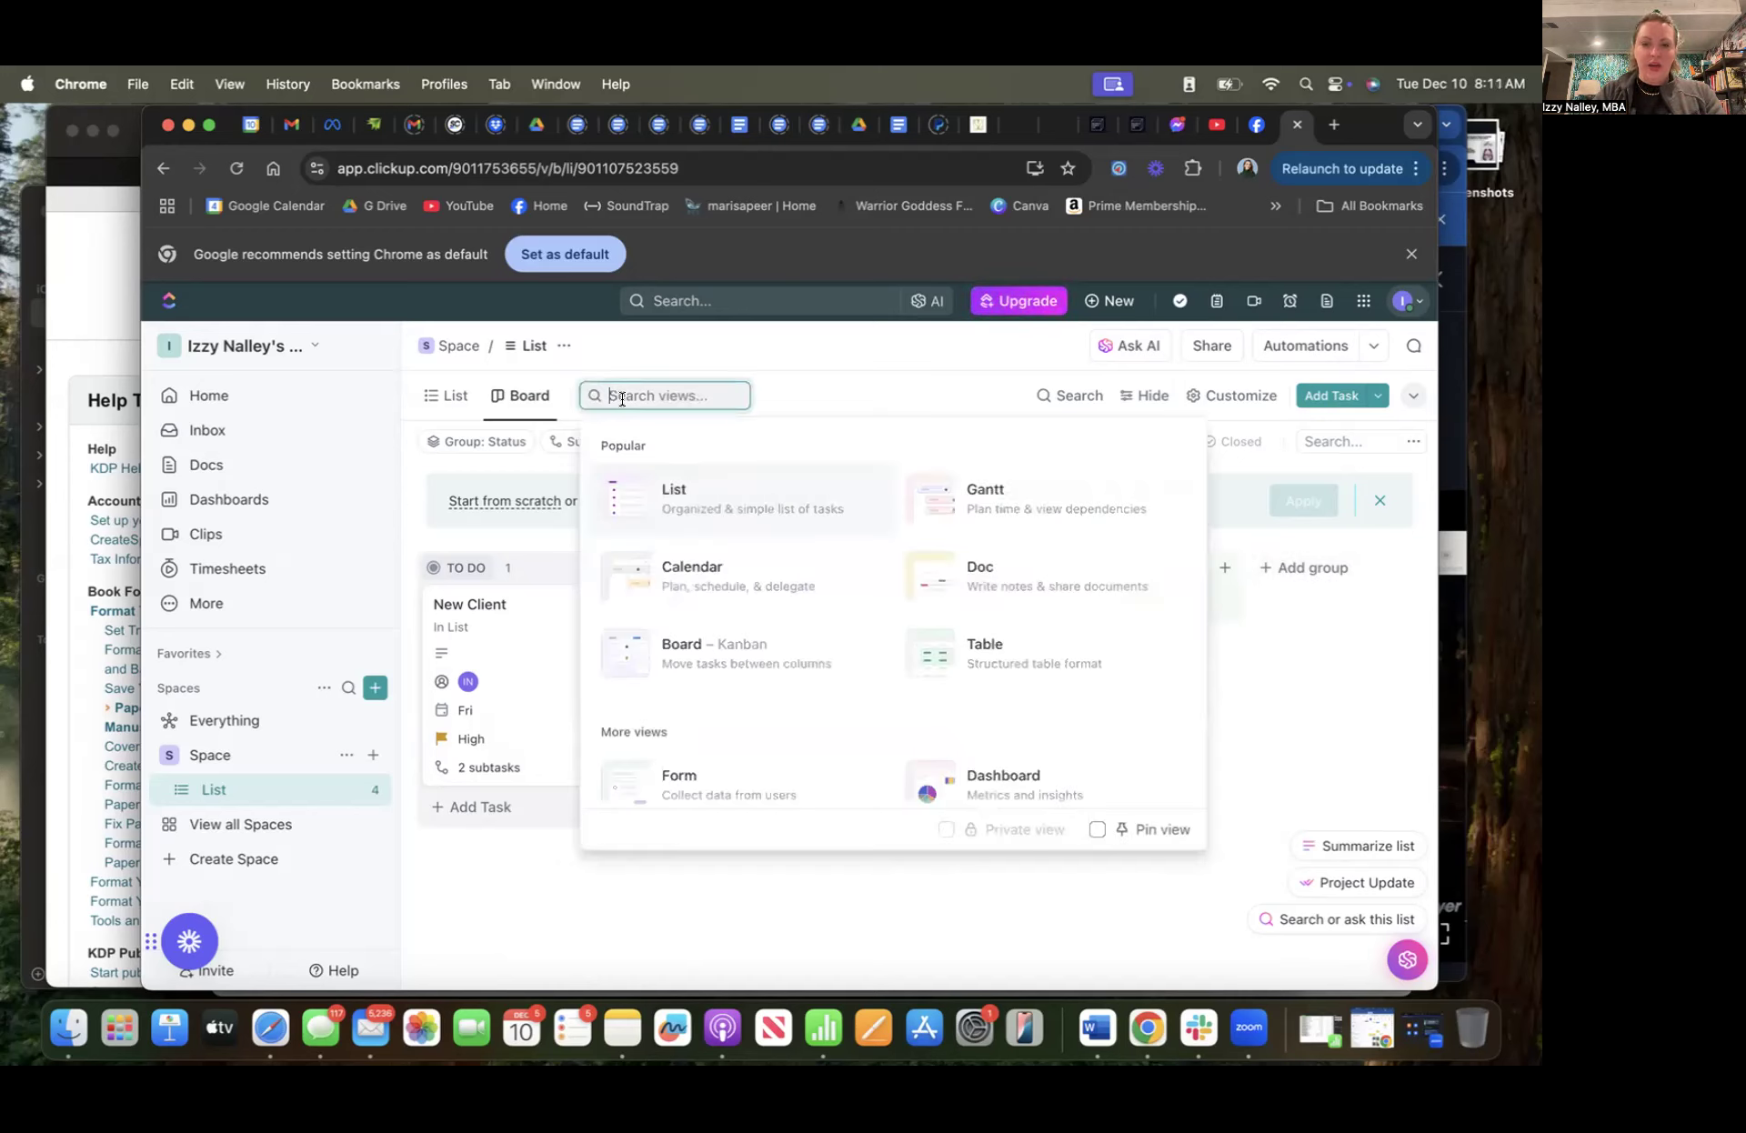
pyautogui.click(717, 589)
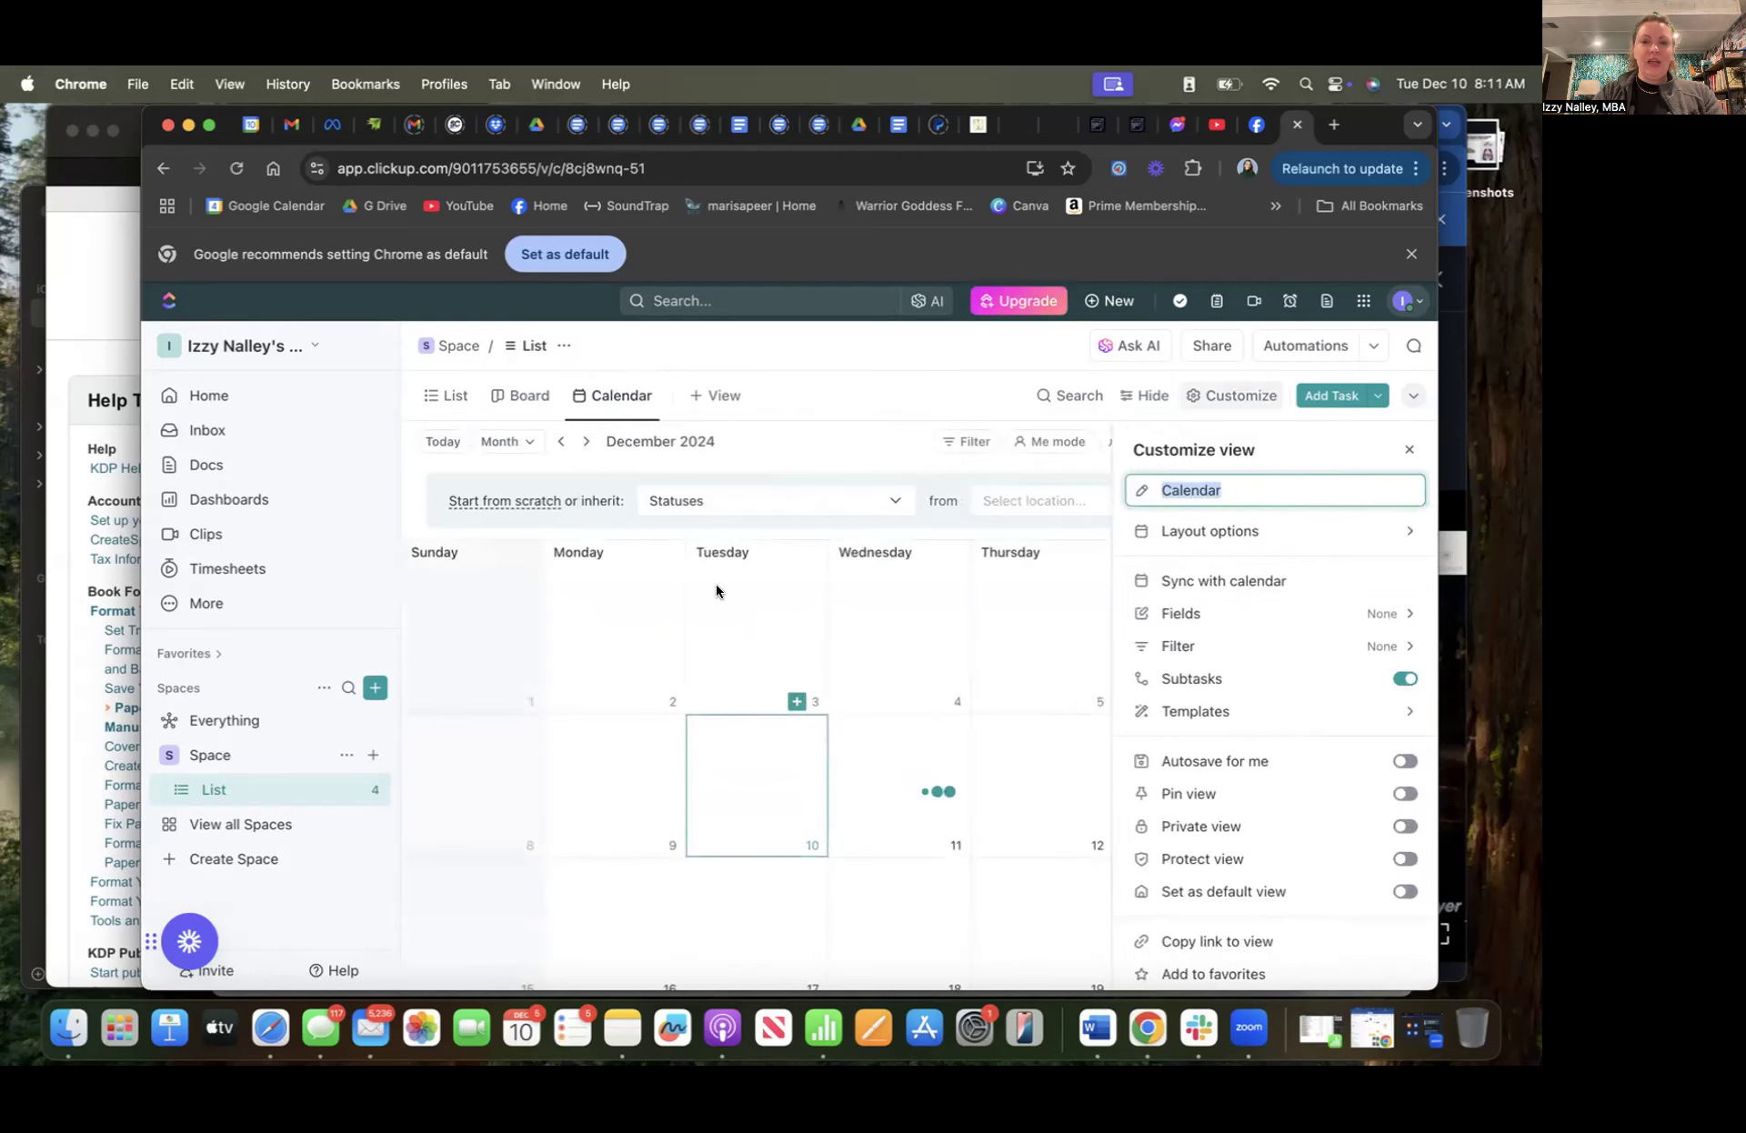
pyautogui.click(1410, 450)
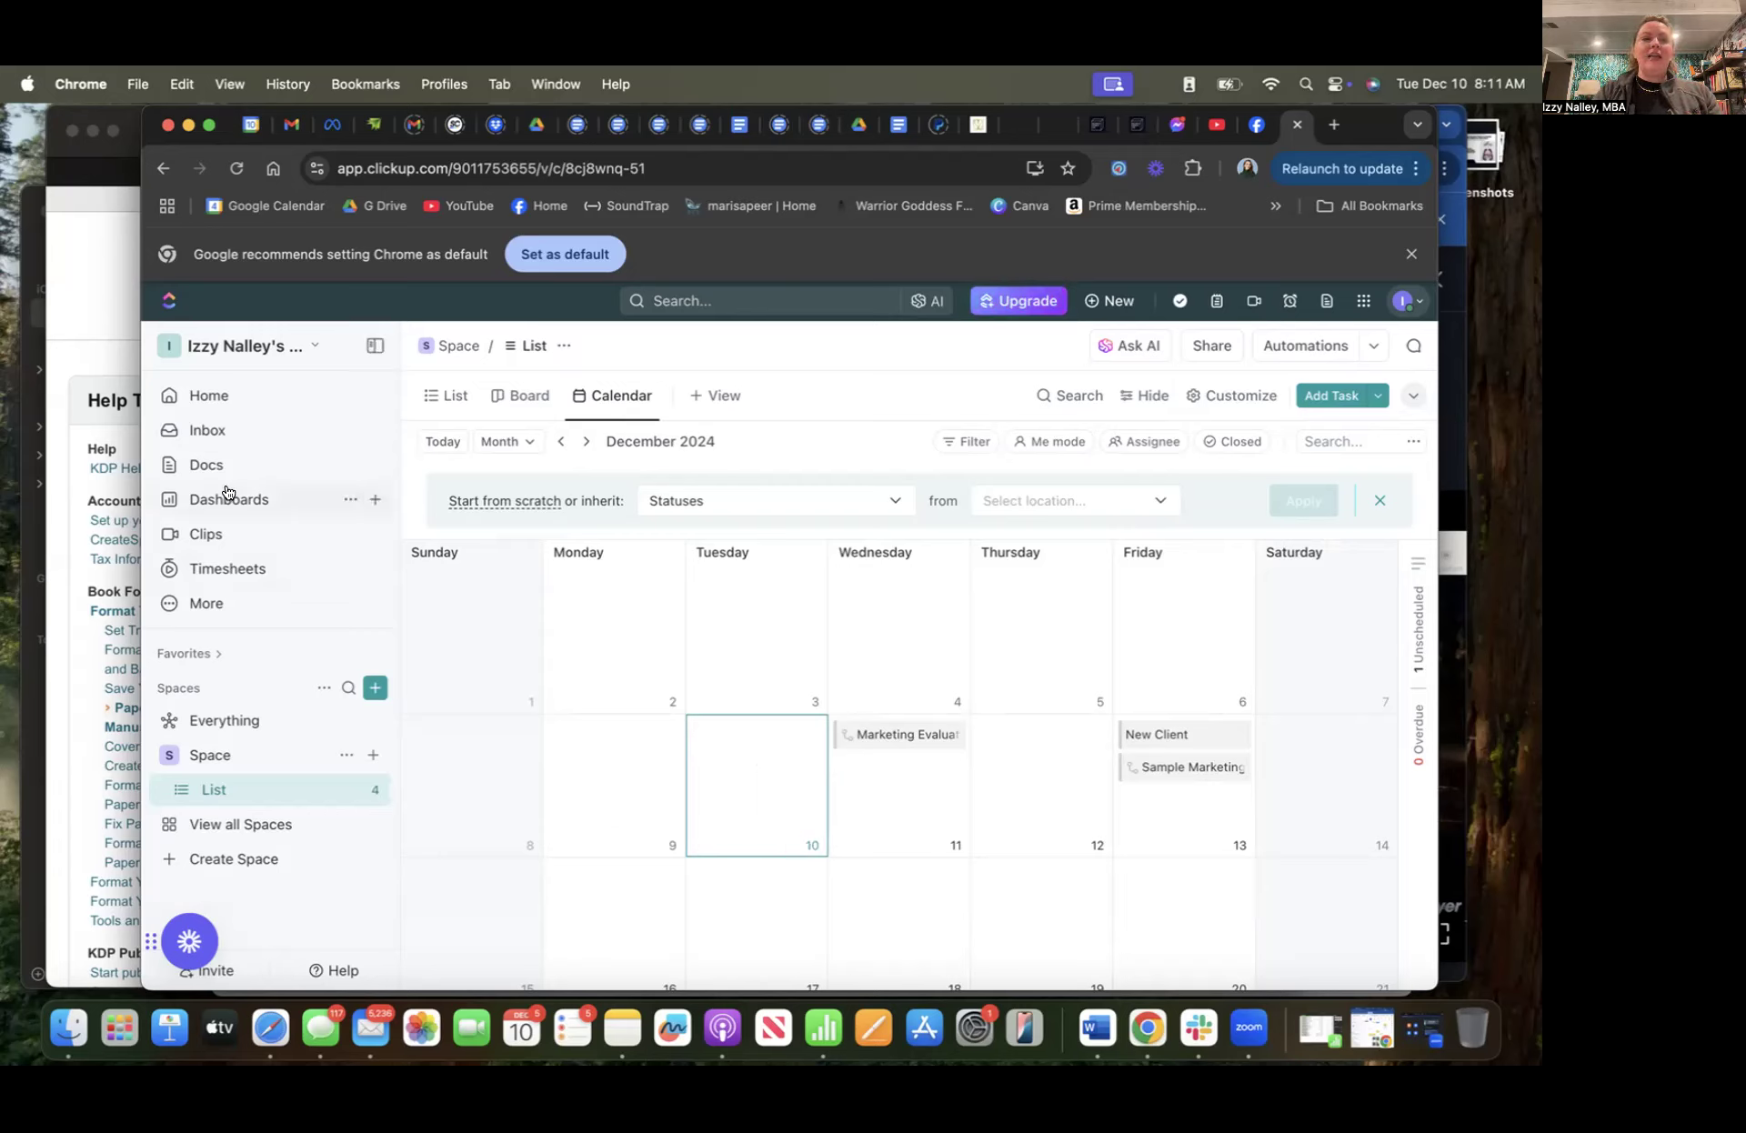
# Create a new Doc titled "December 2024"
pyautogui.click(202, 464)
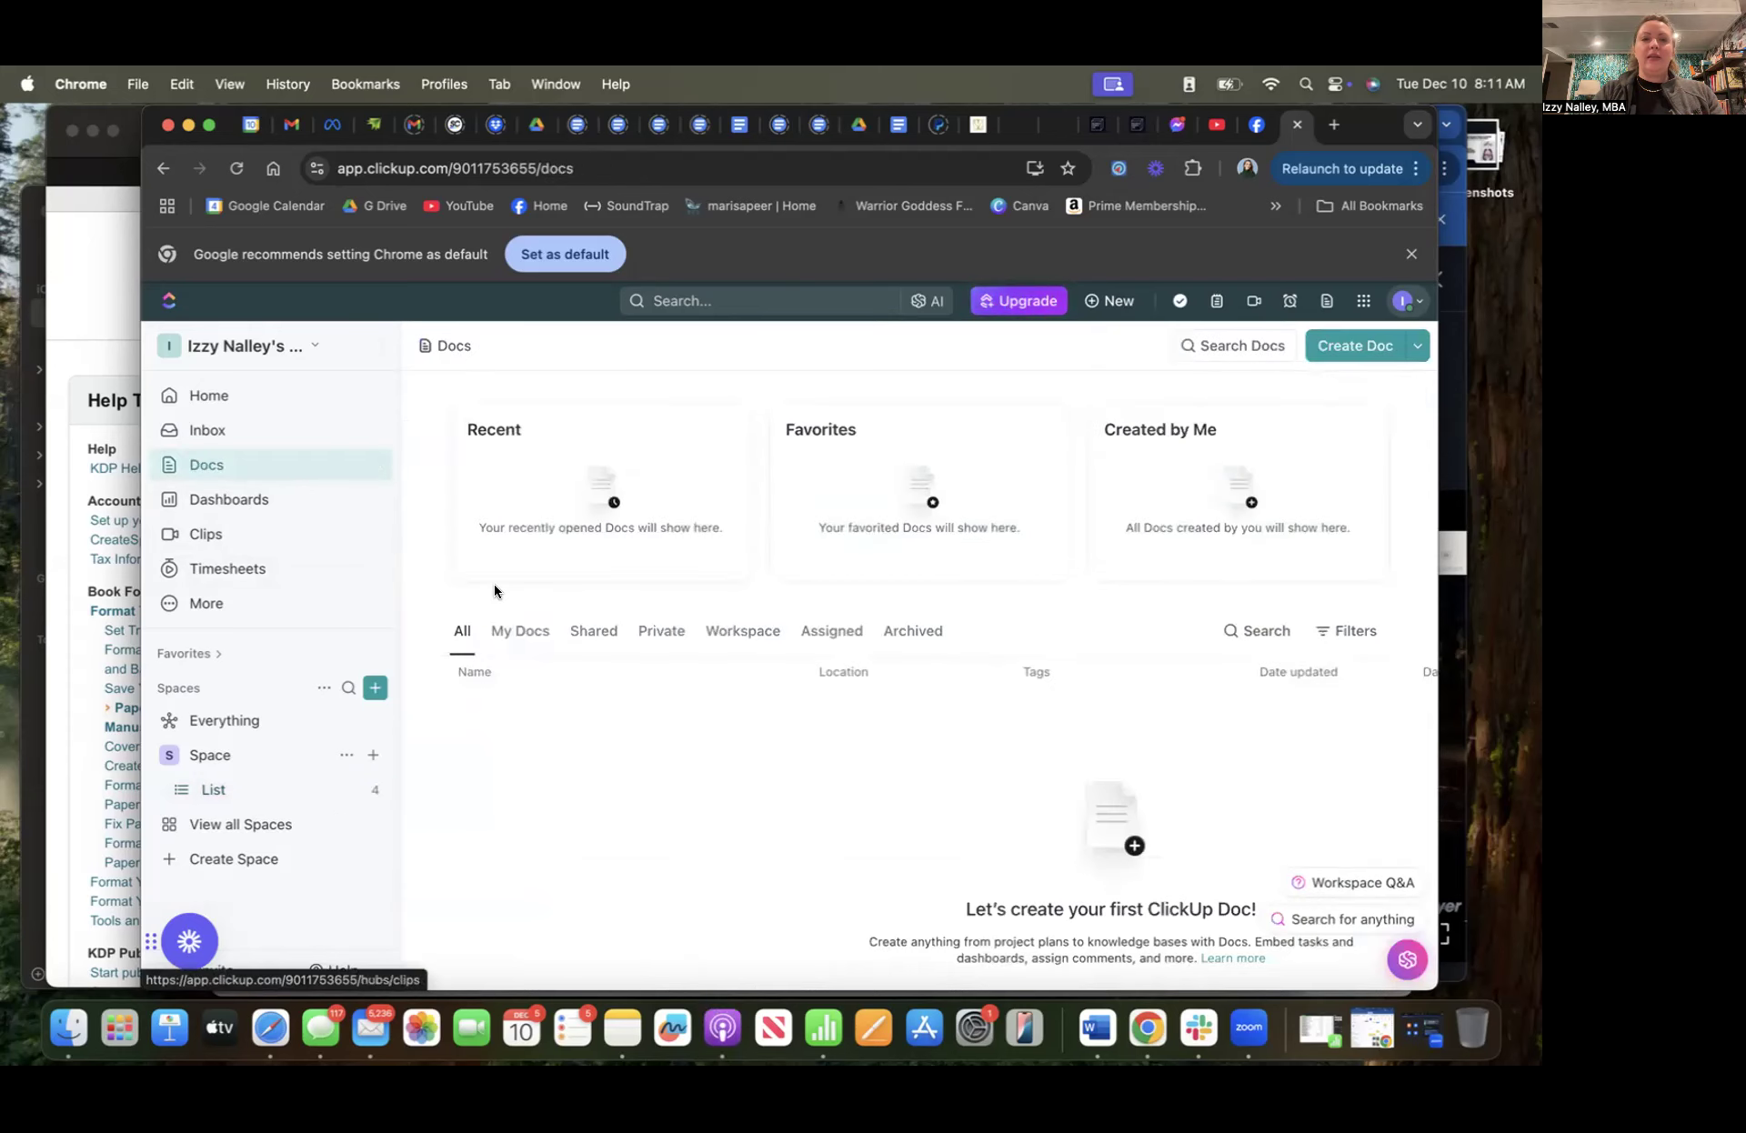
pyautogui.click(1342, 351)
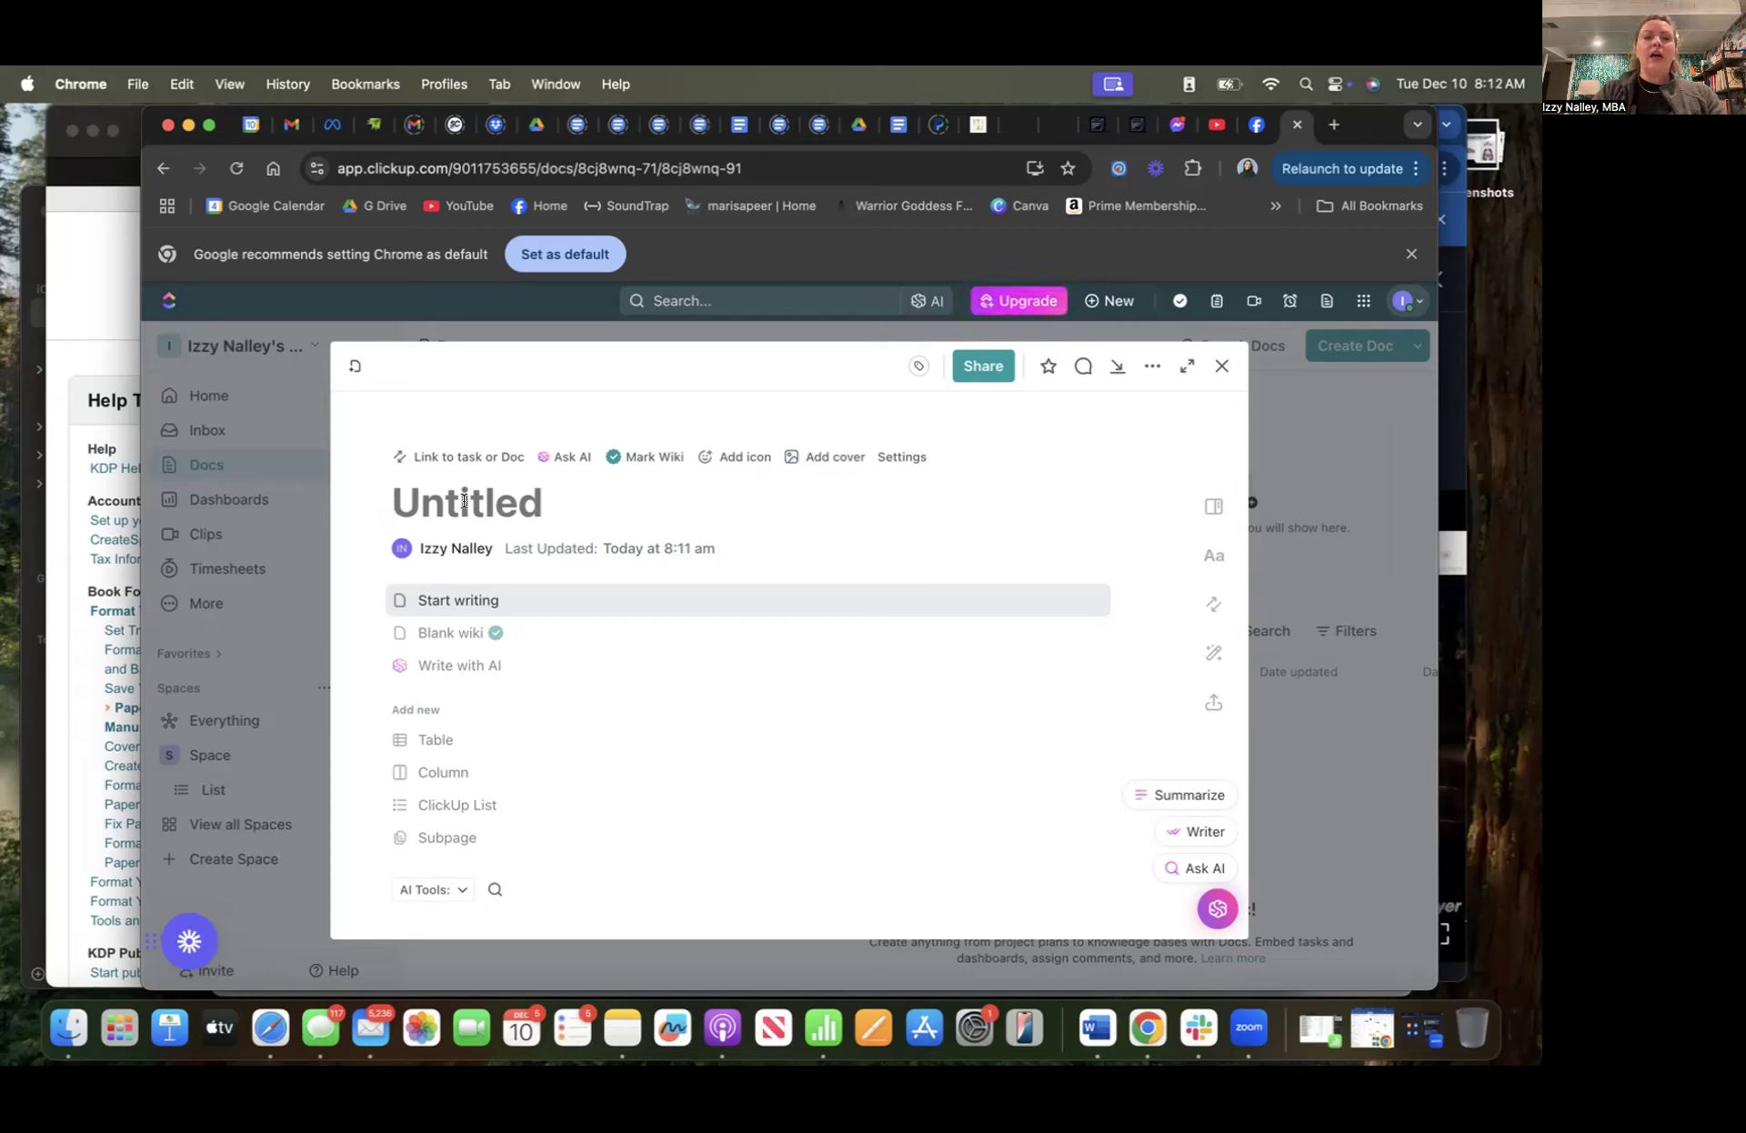
pyautogui.write('December 2024')
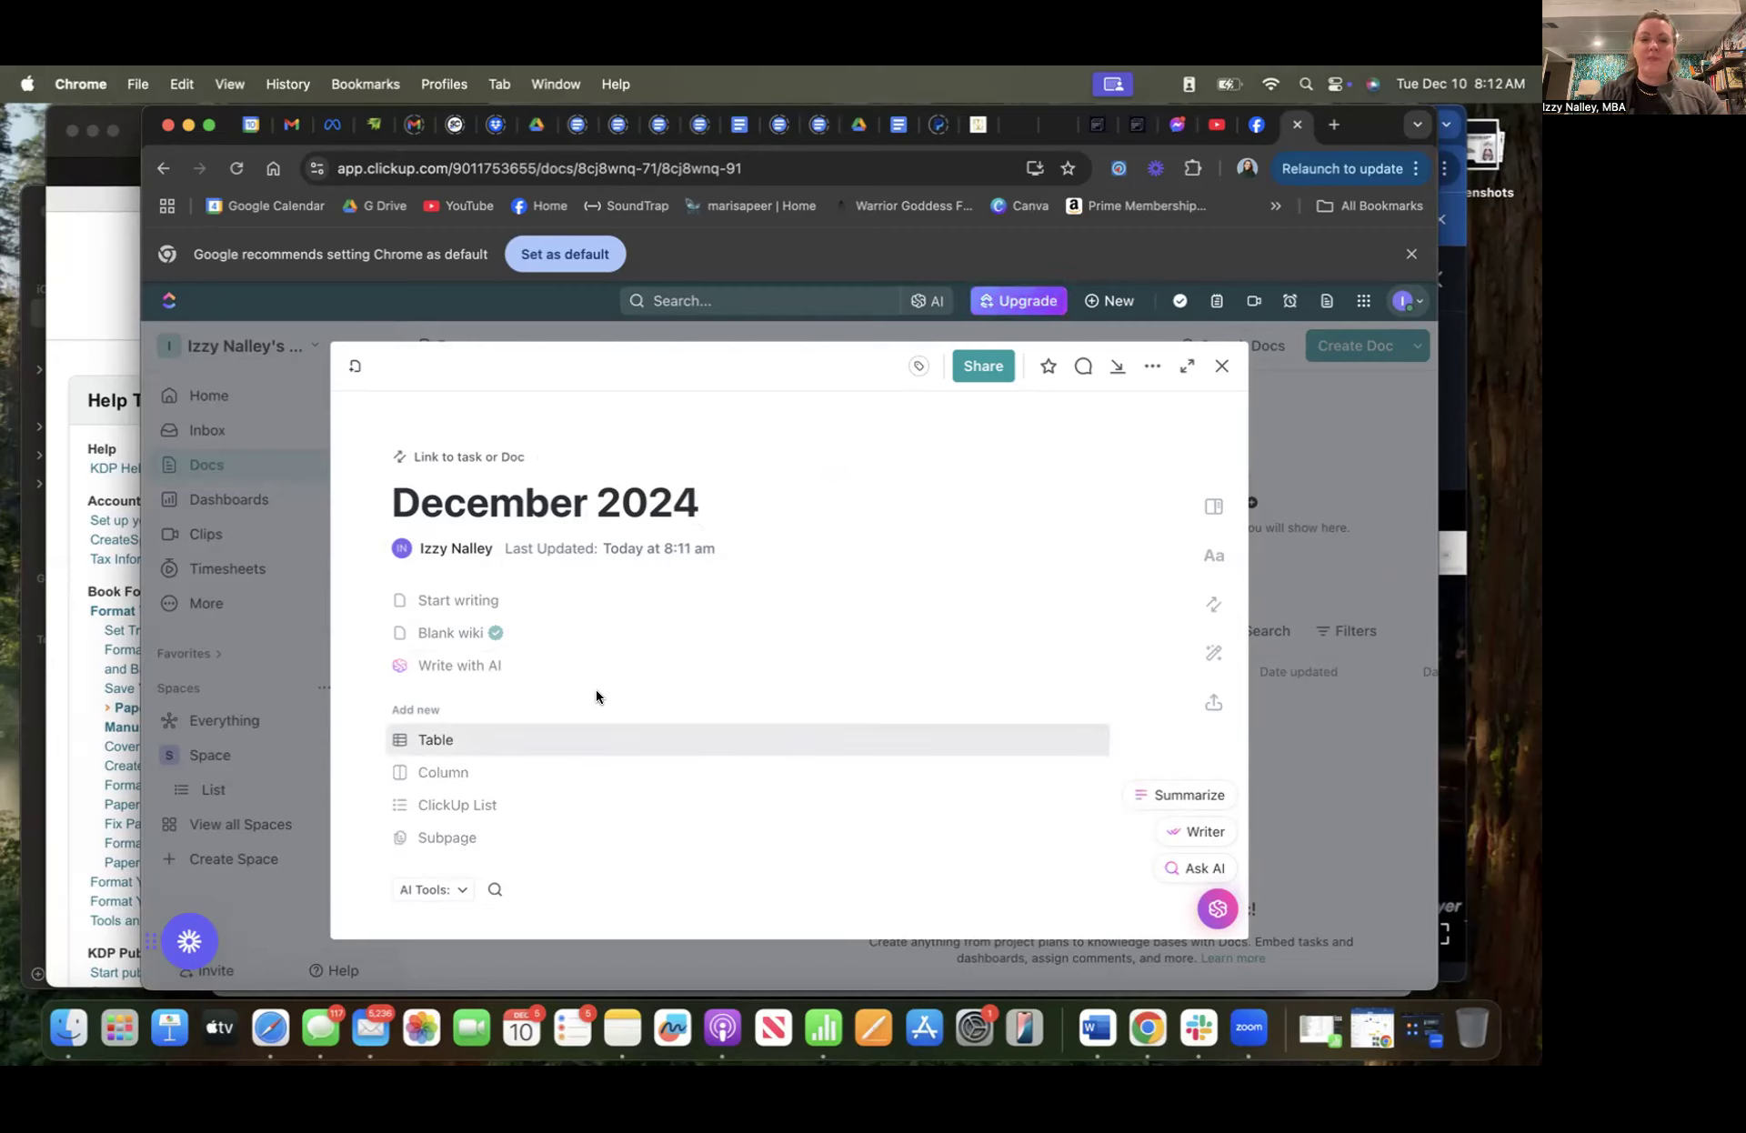
# Write "Goal: Complete outstanding task, wrap up projects, complete marketing clients evaluations and 2025 plans" in the body of the December 2024 Doc
pyautogui.click(510, 597)
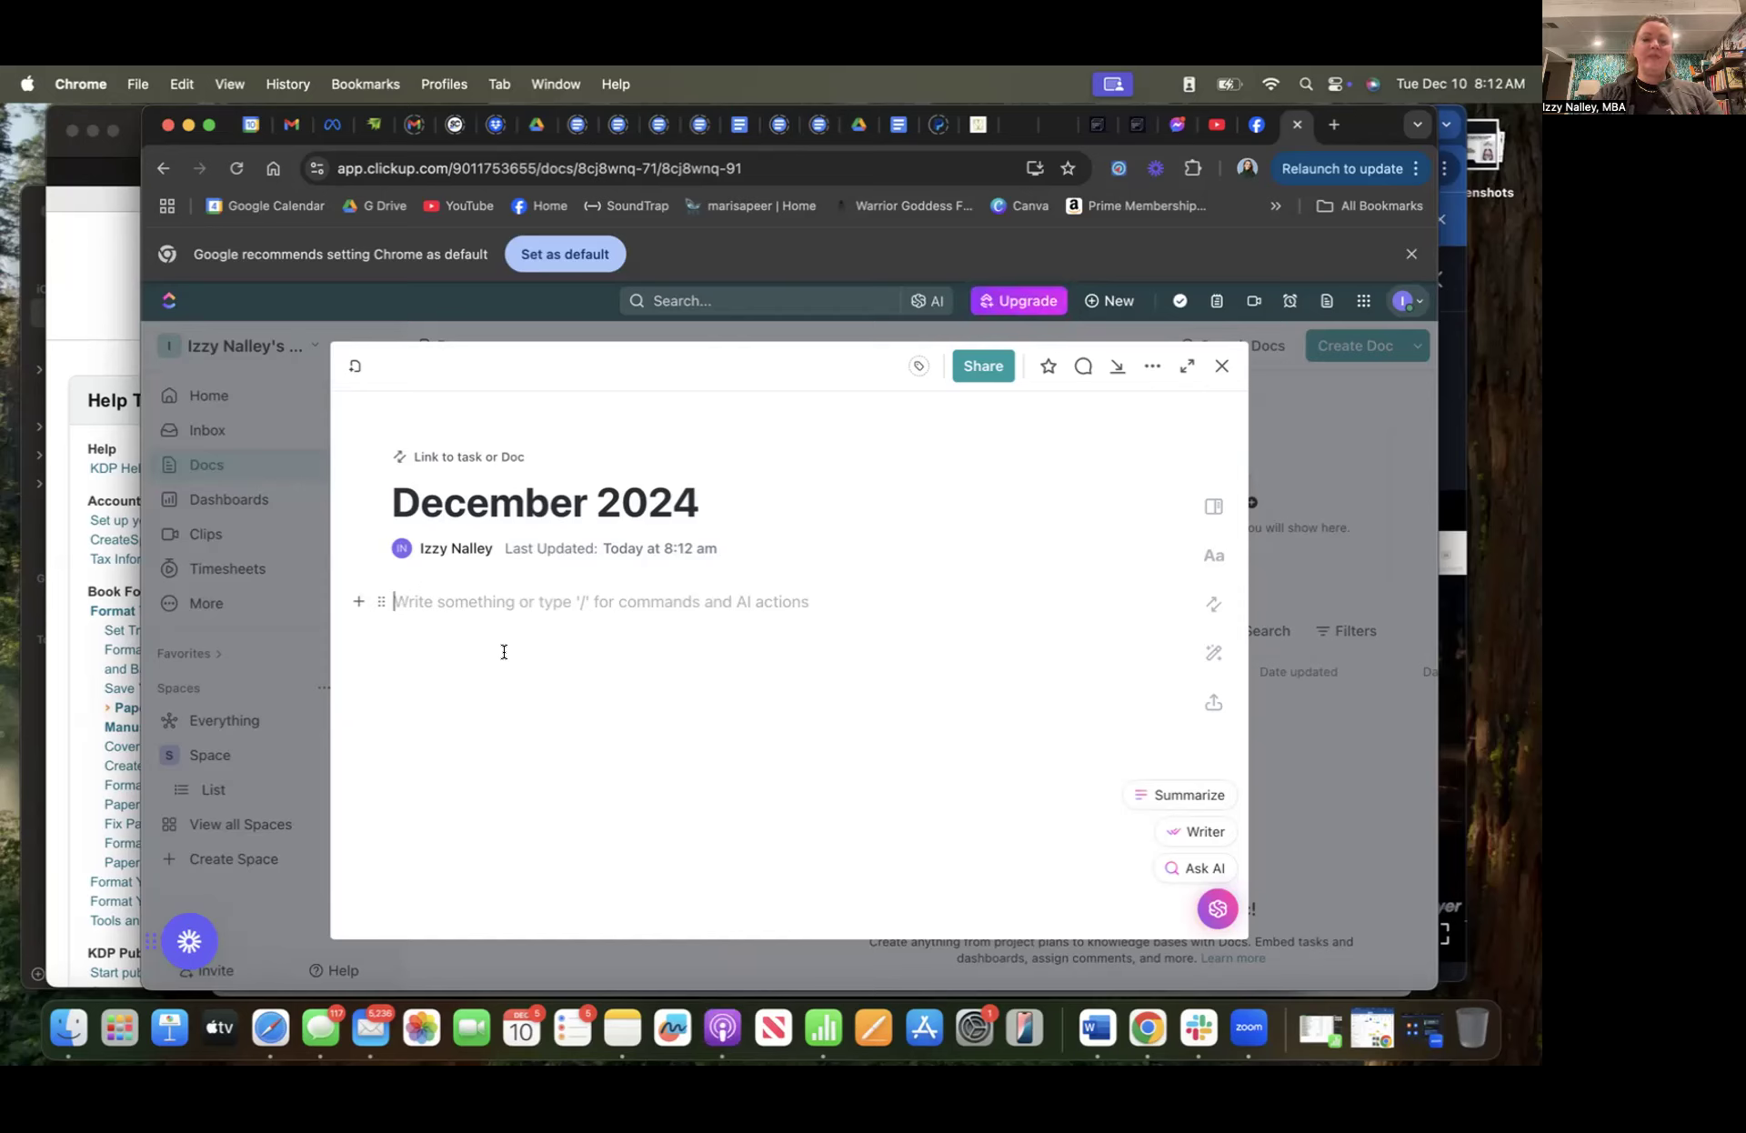
pyautogui.write('Goal')
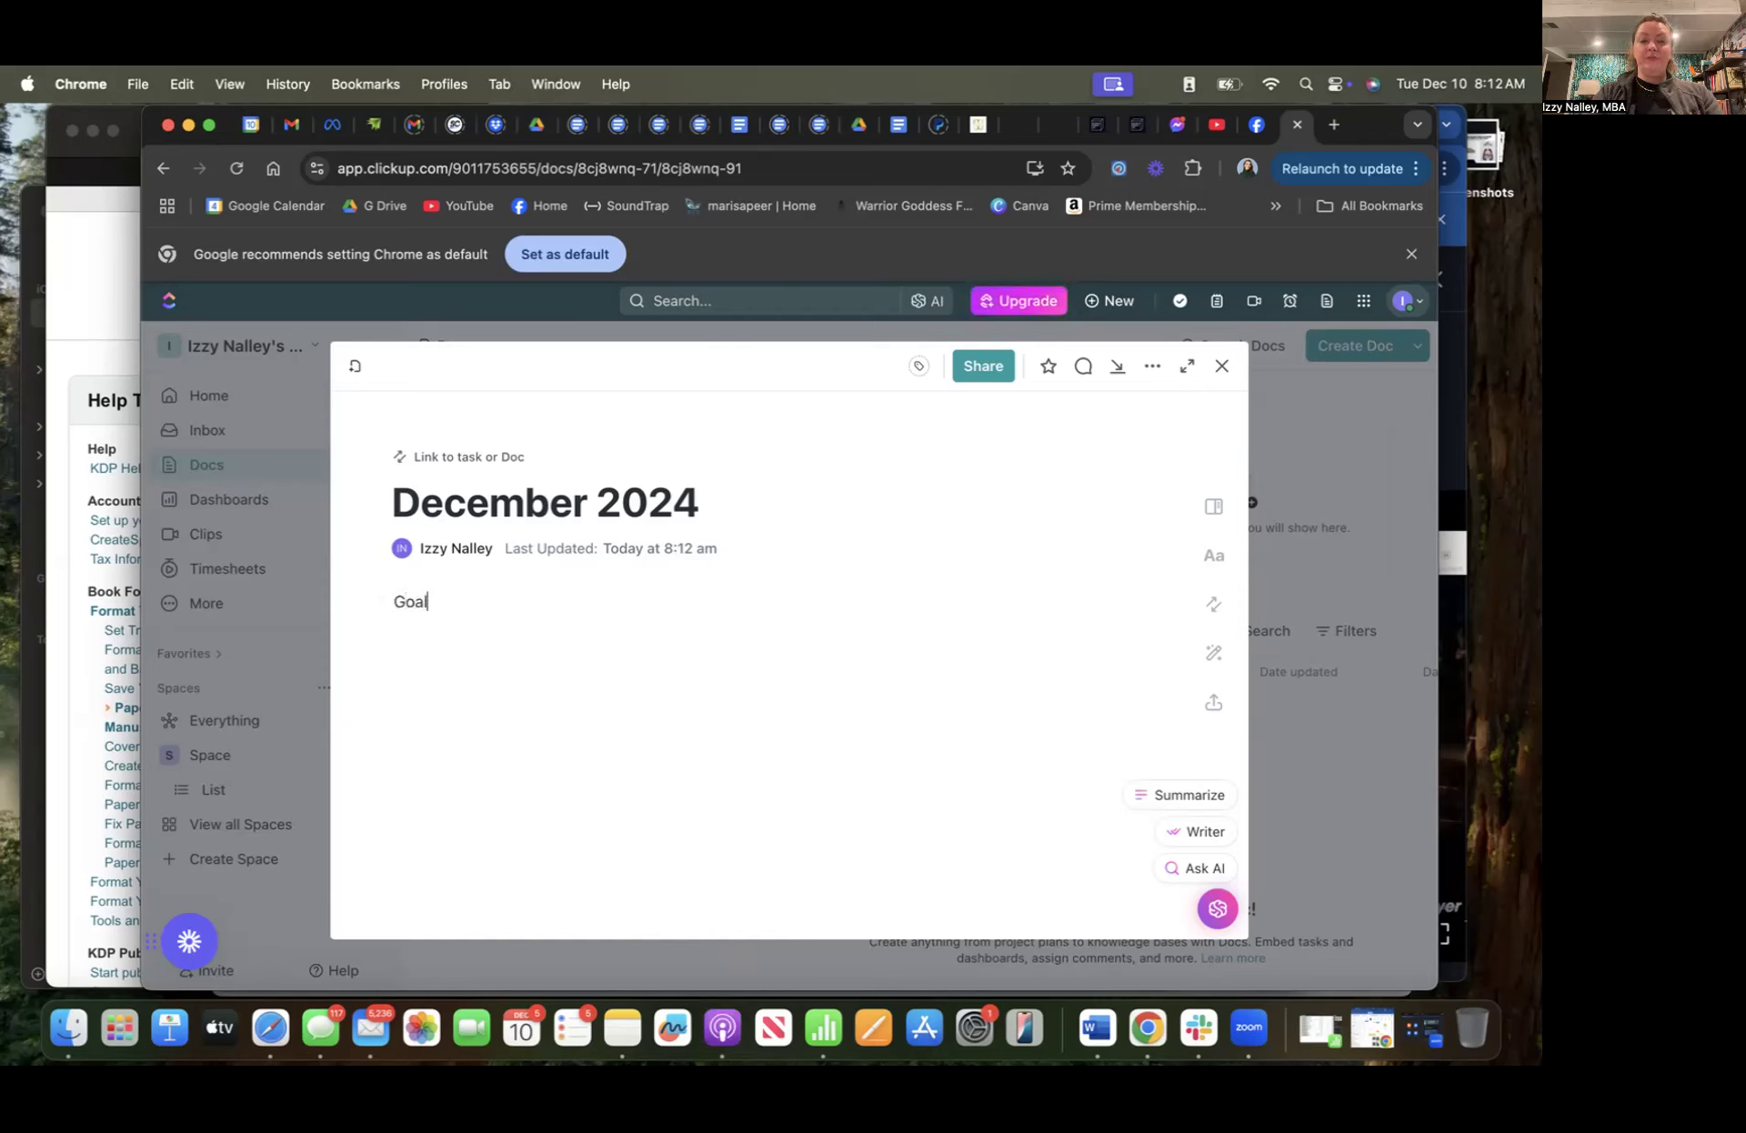
pyautogui.write(':')
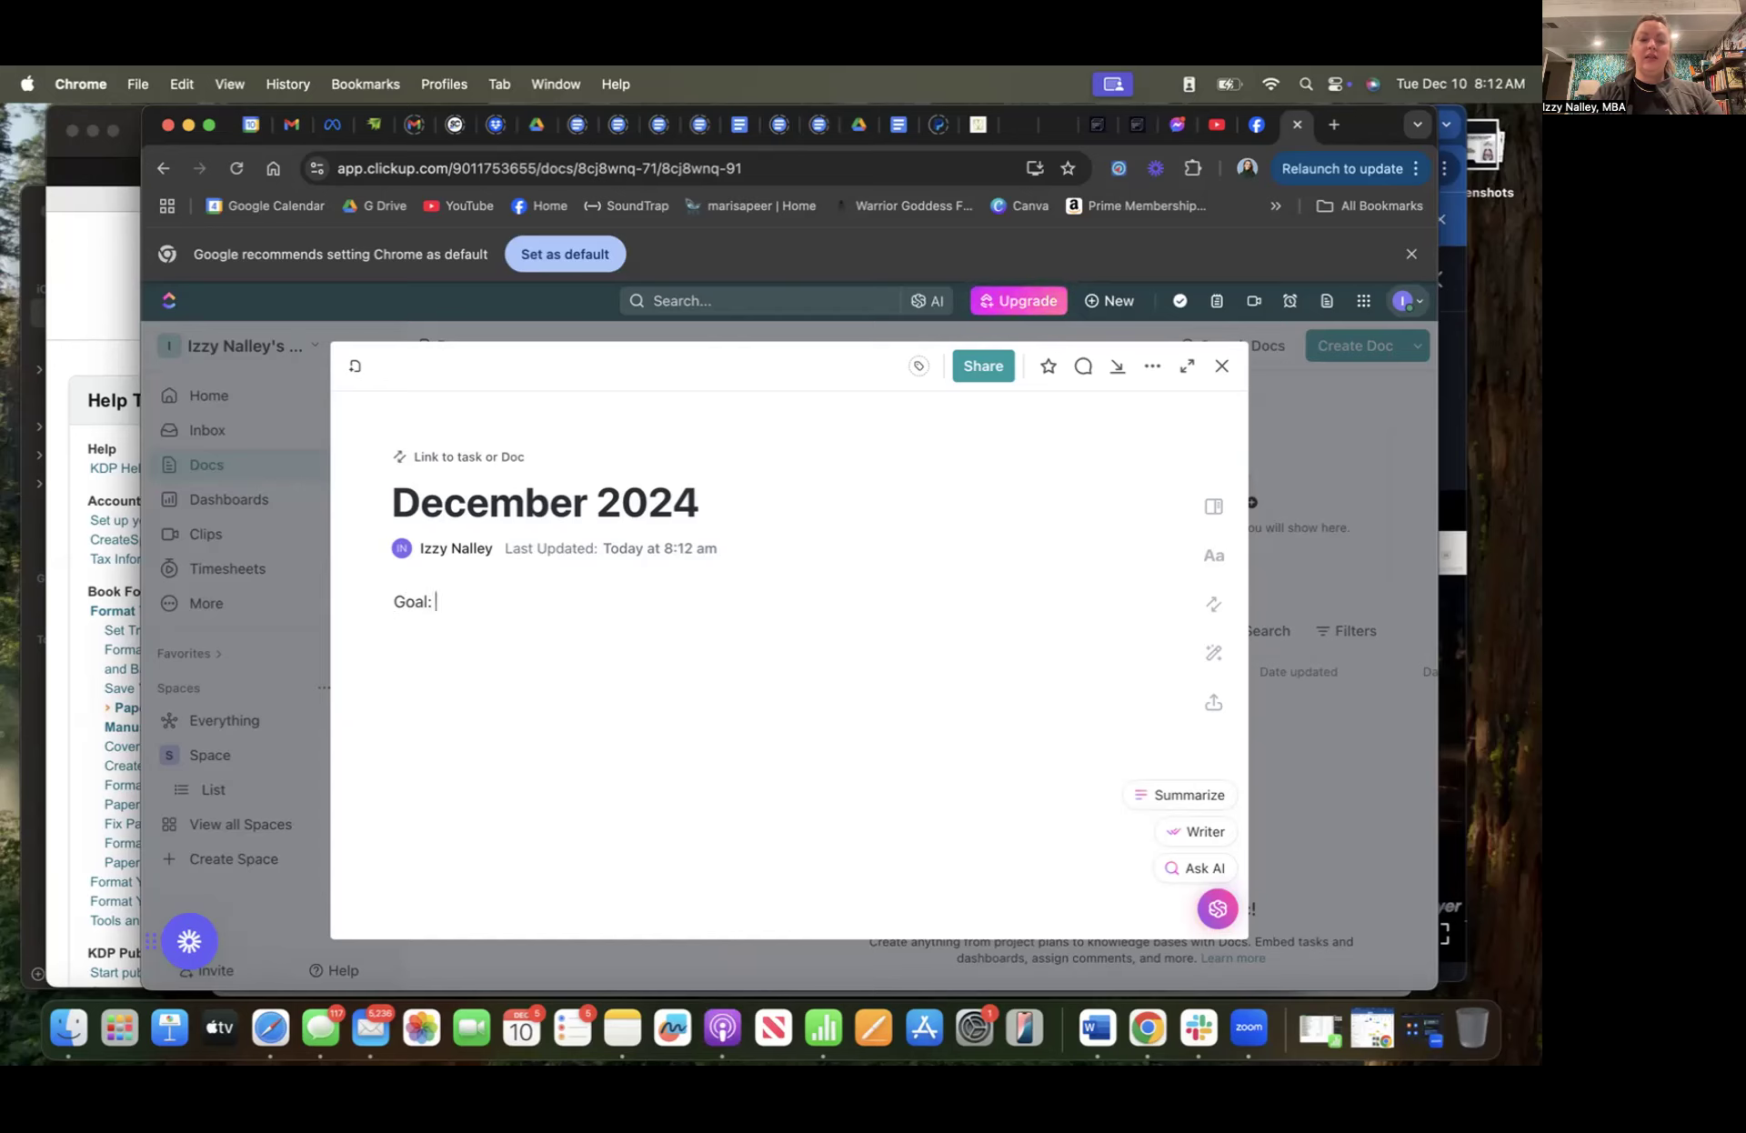
pyautogui.write(' Complete')
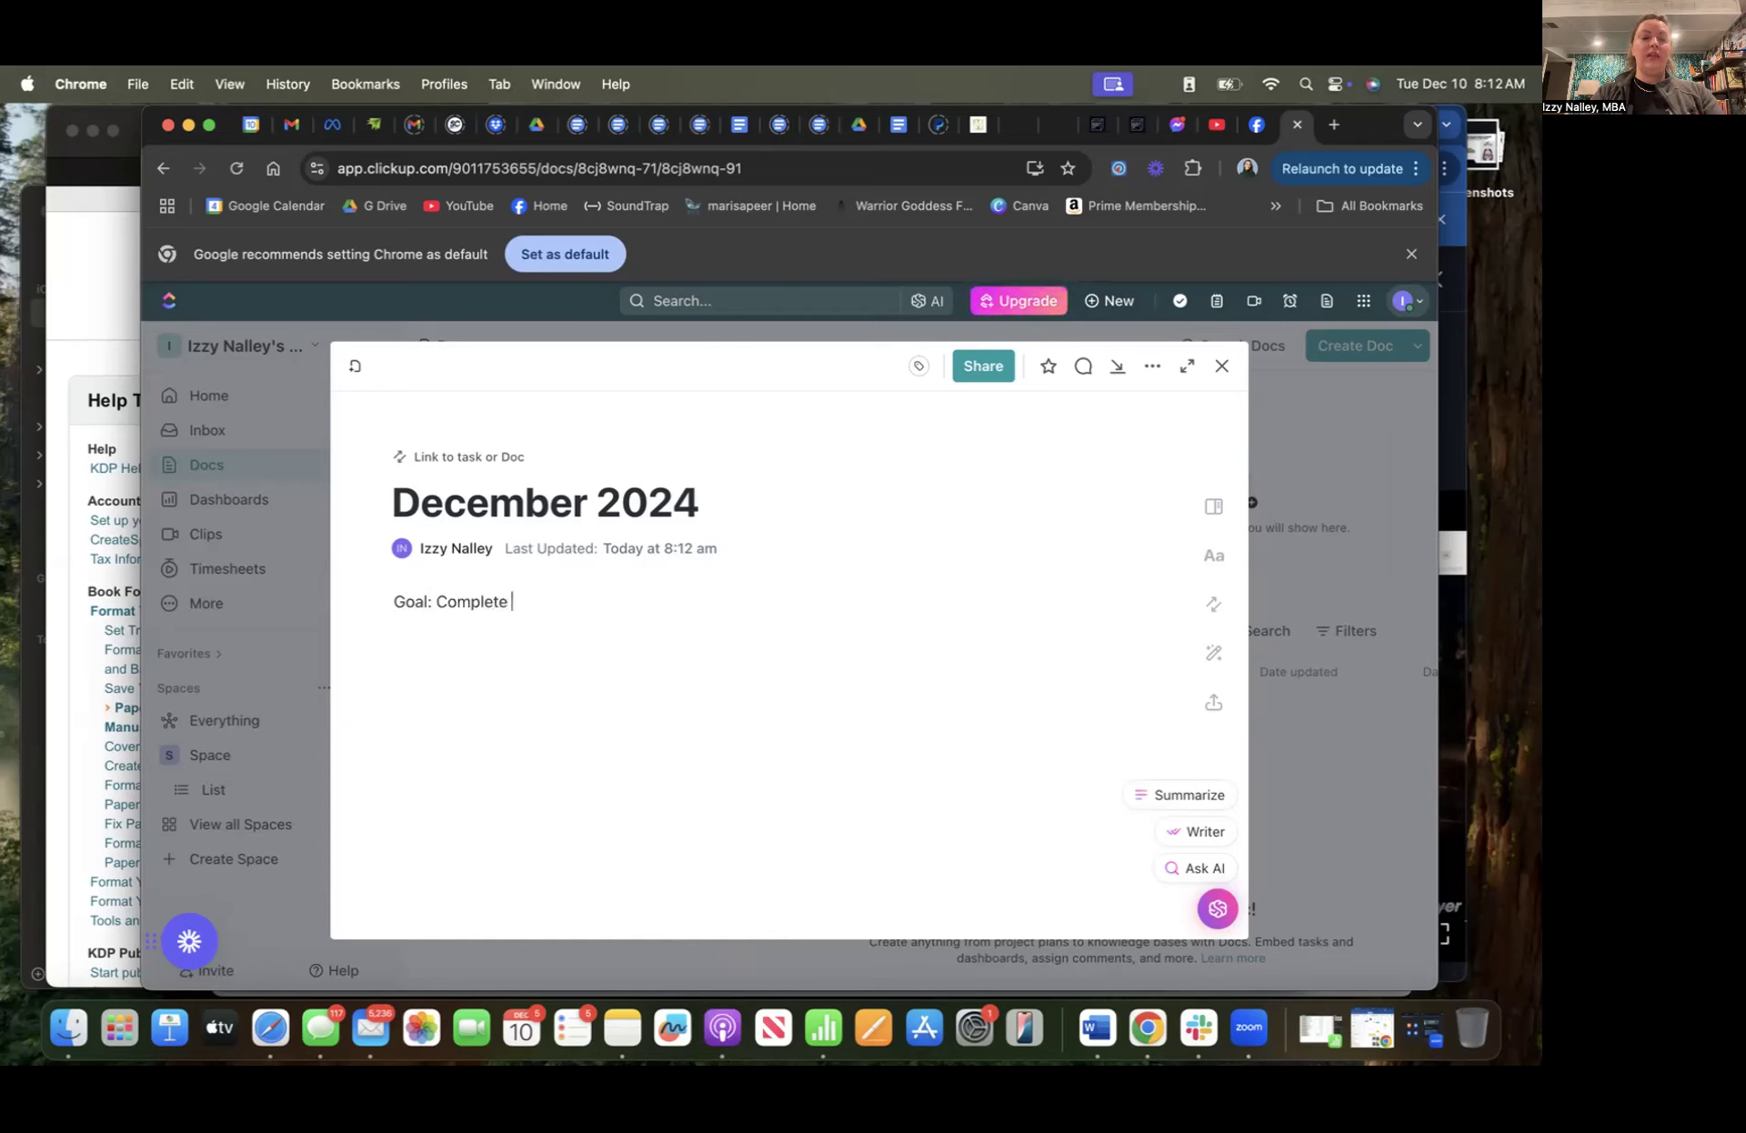
pyautogui.write(' outstanding task')
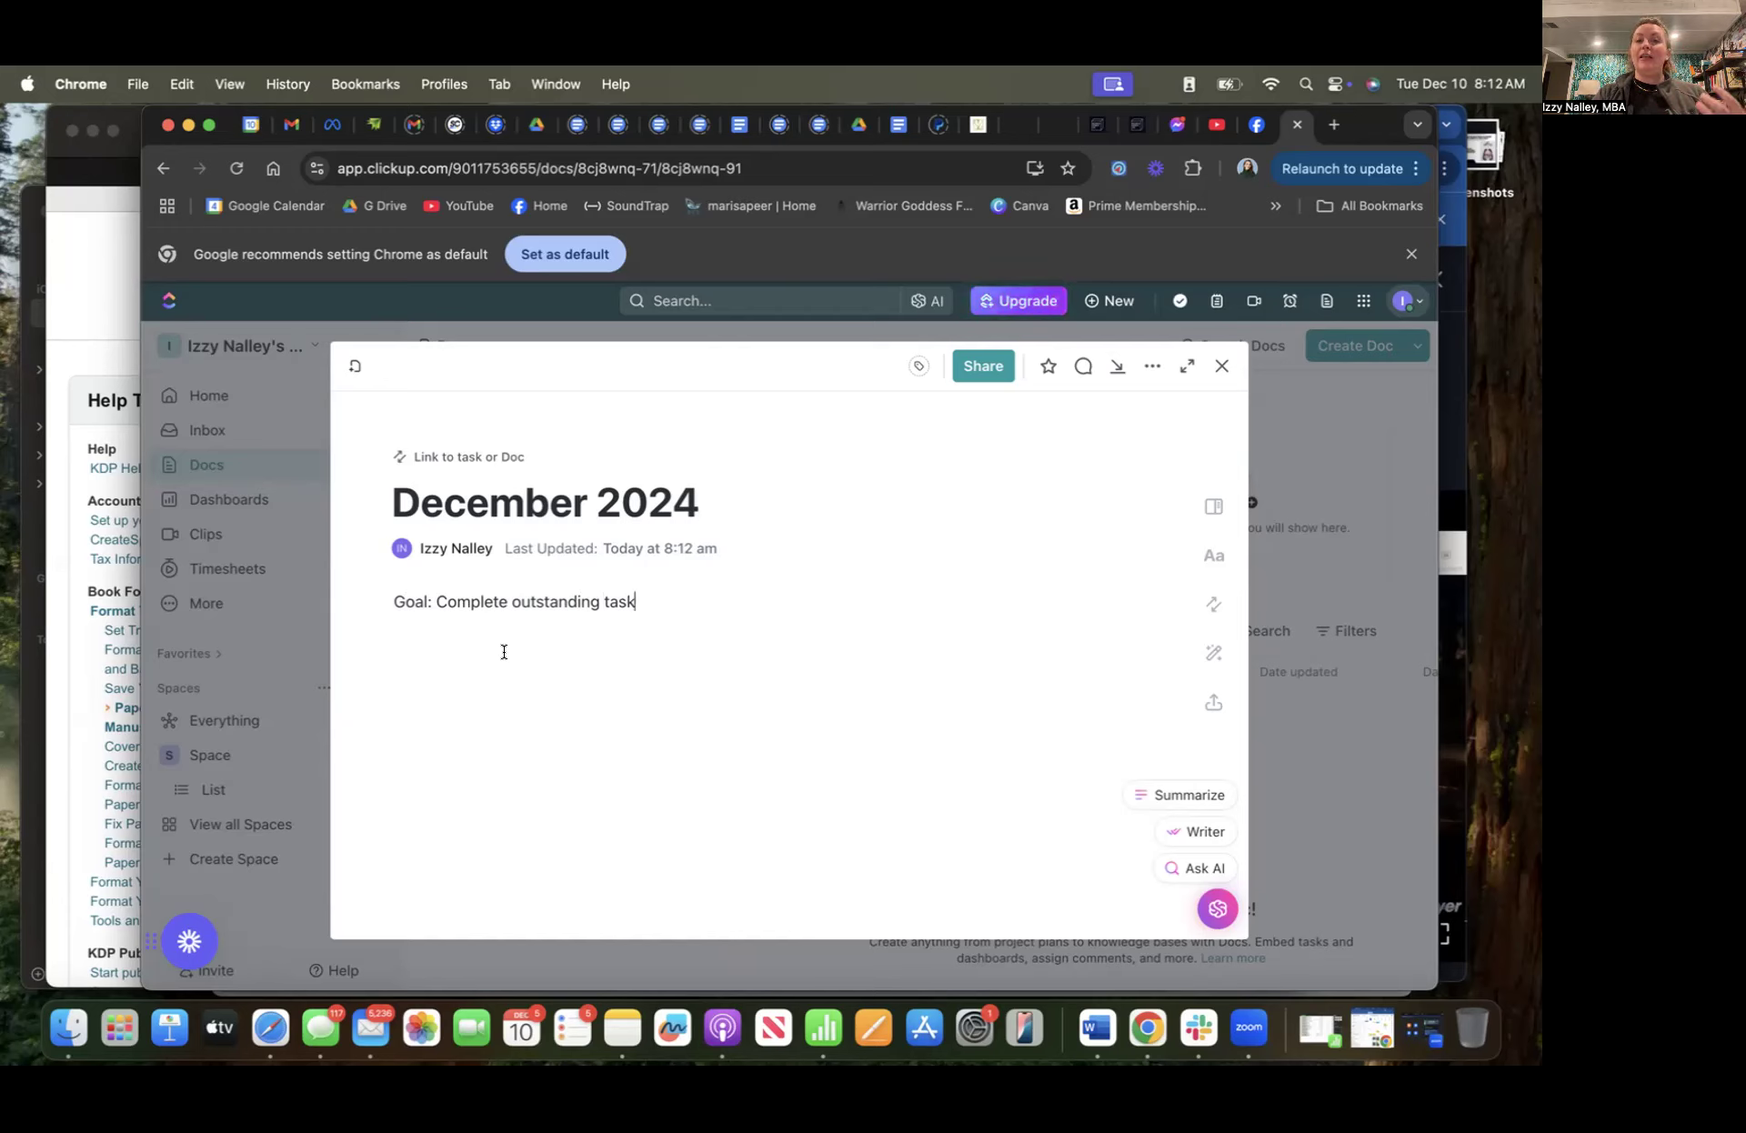
pyautogui.write(', ')
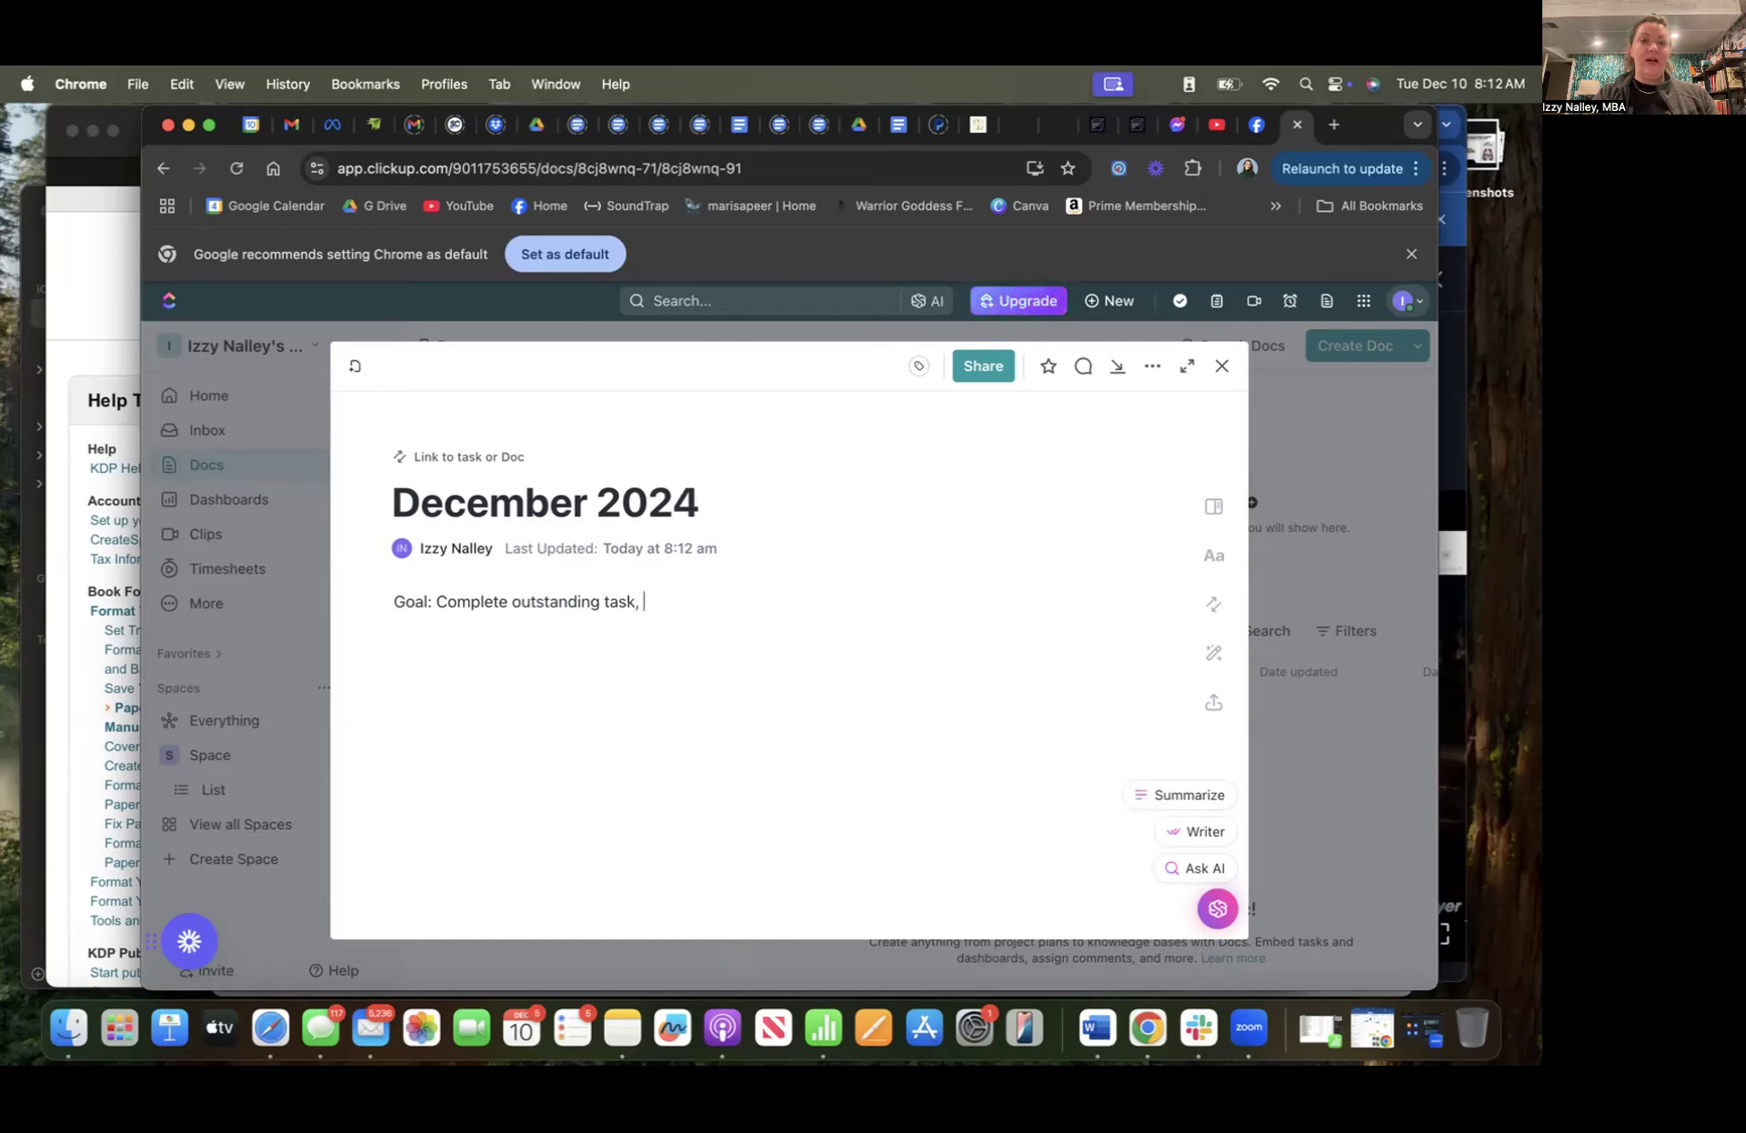
pyautogui.write('wrap')
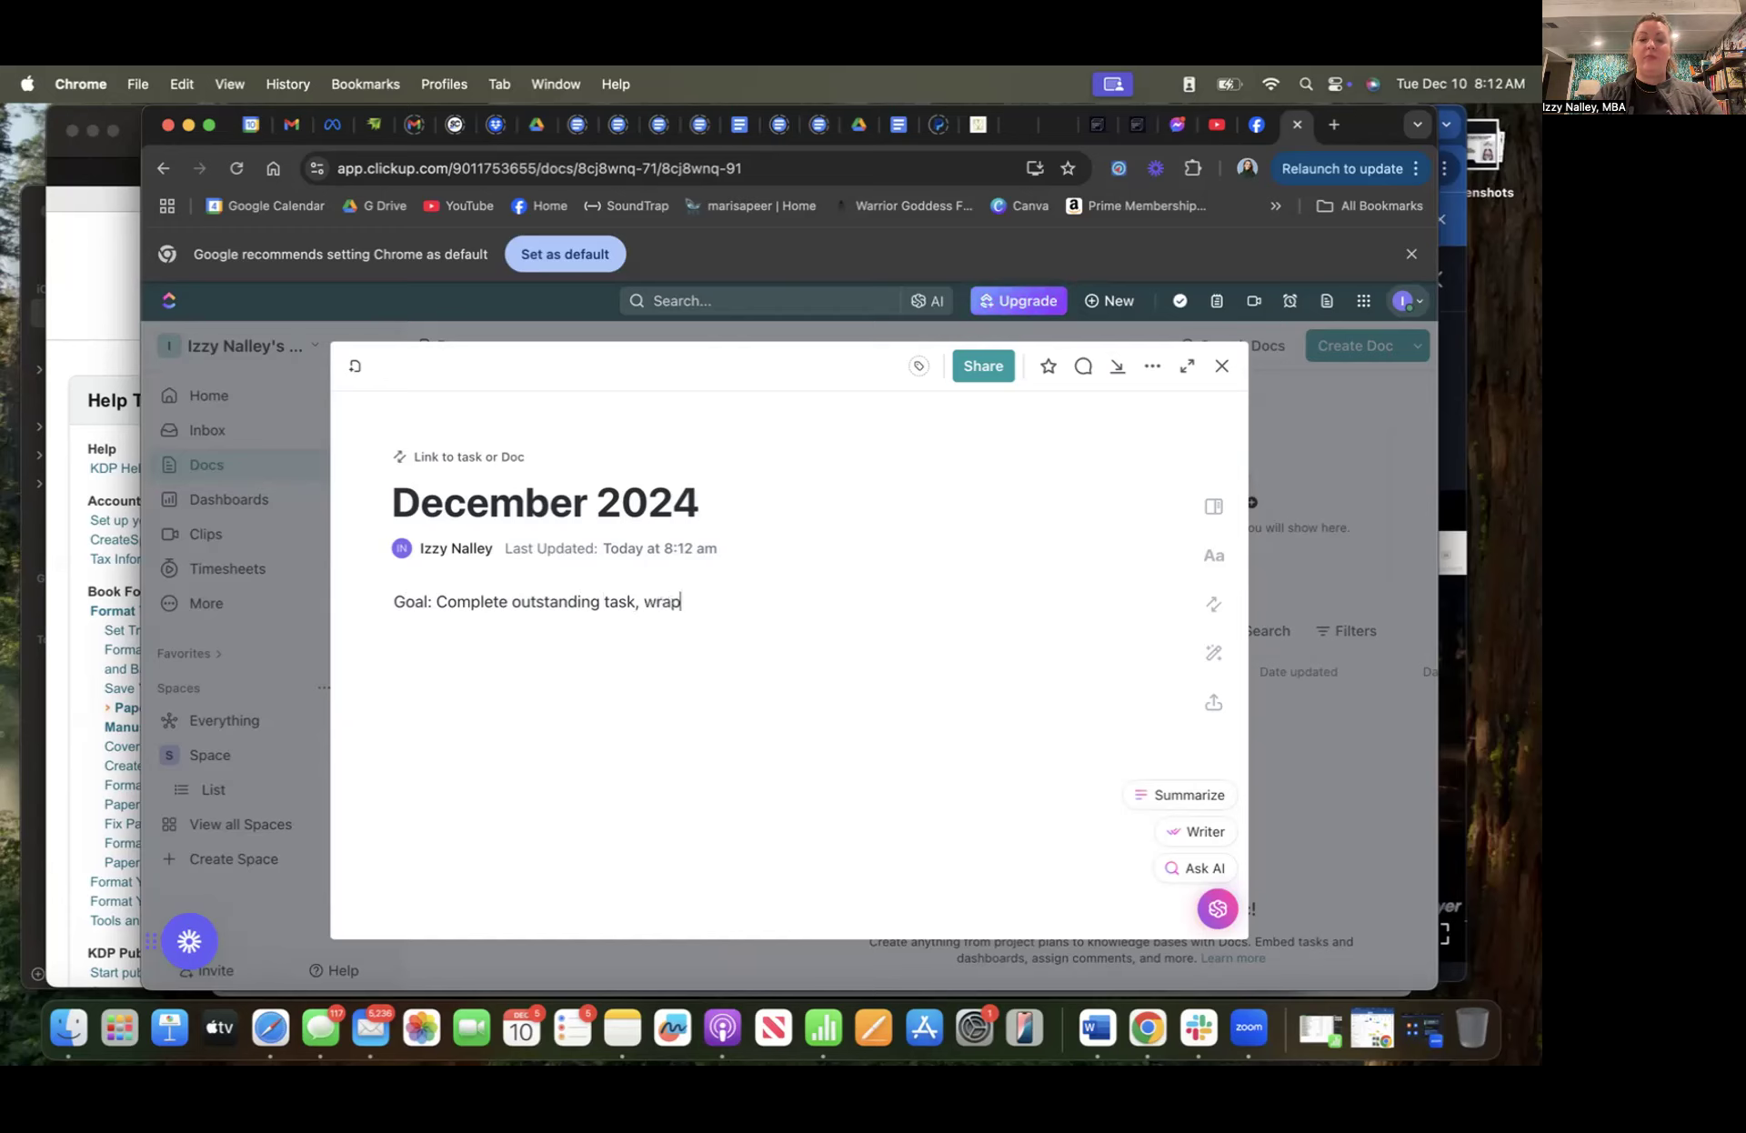
pyautogui.write(' up projects, ')
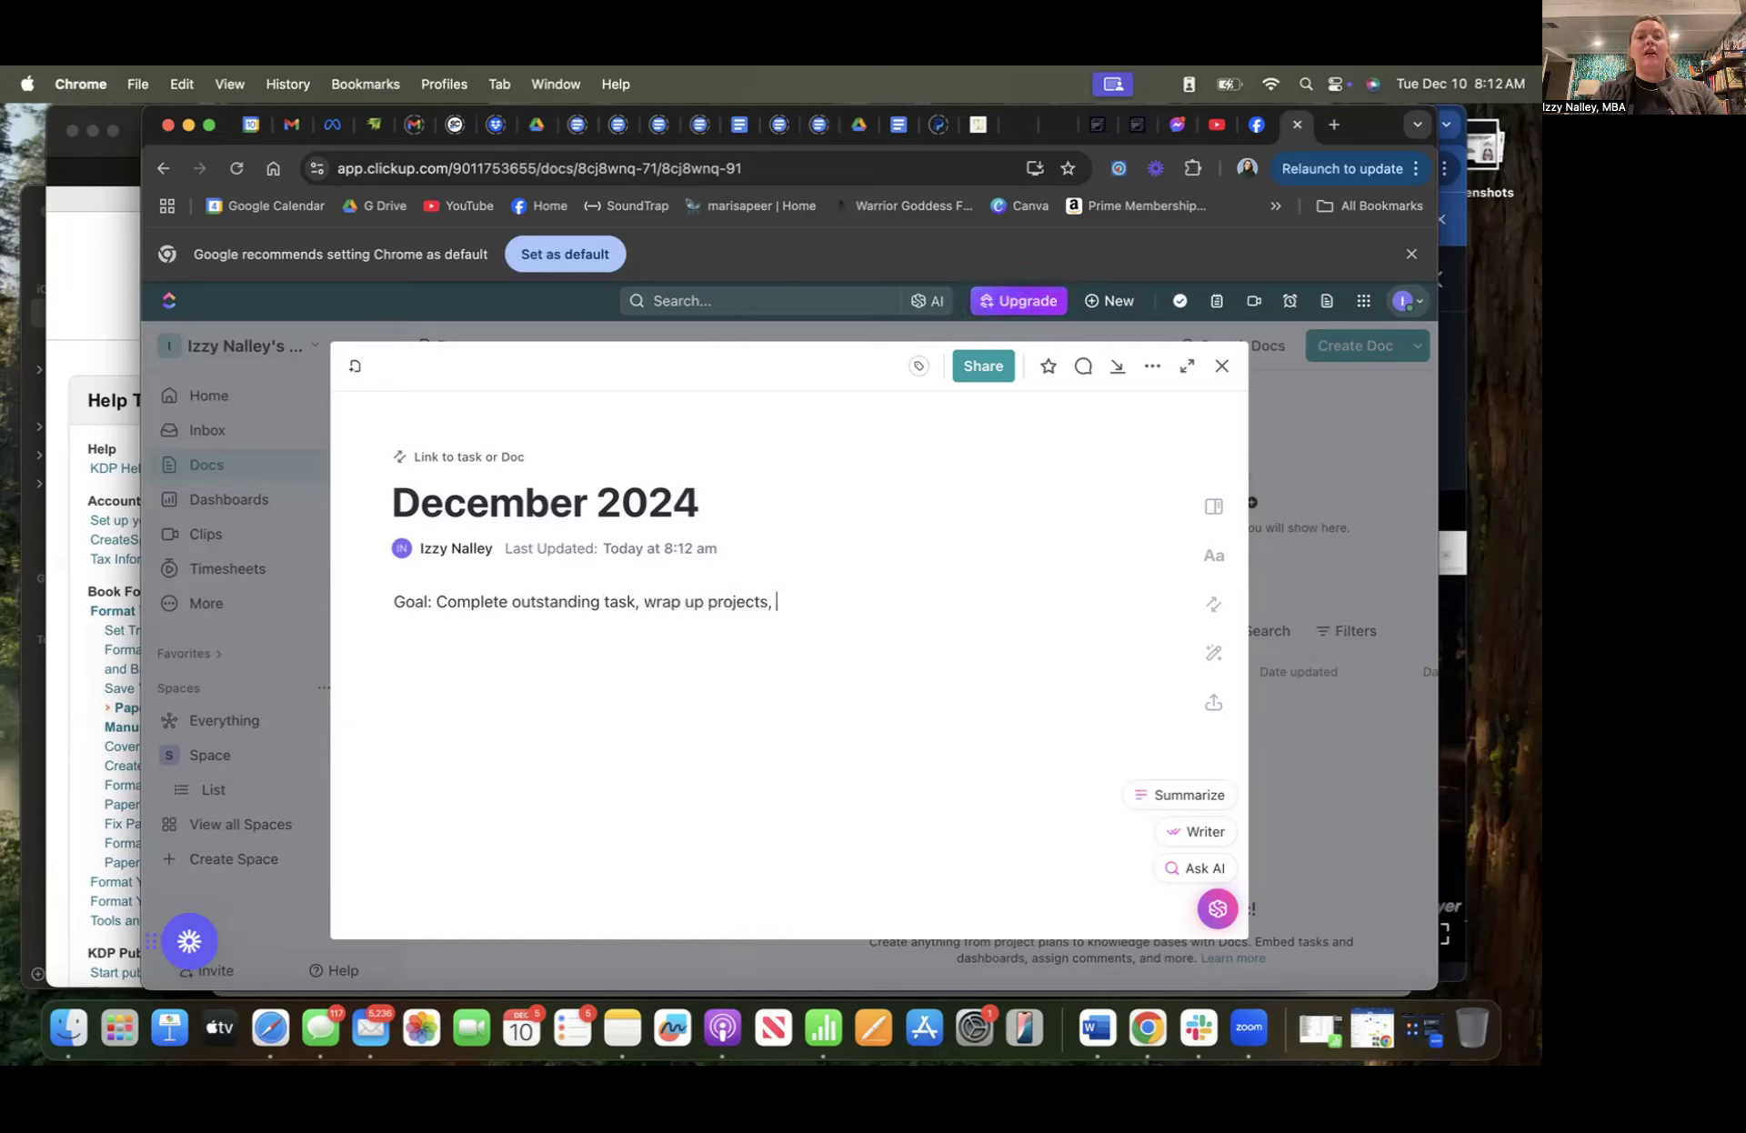
pyautogui.write('complete')
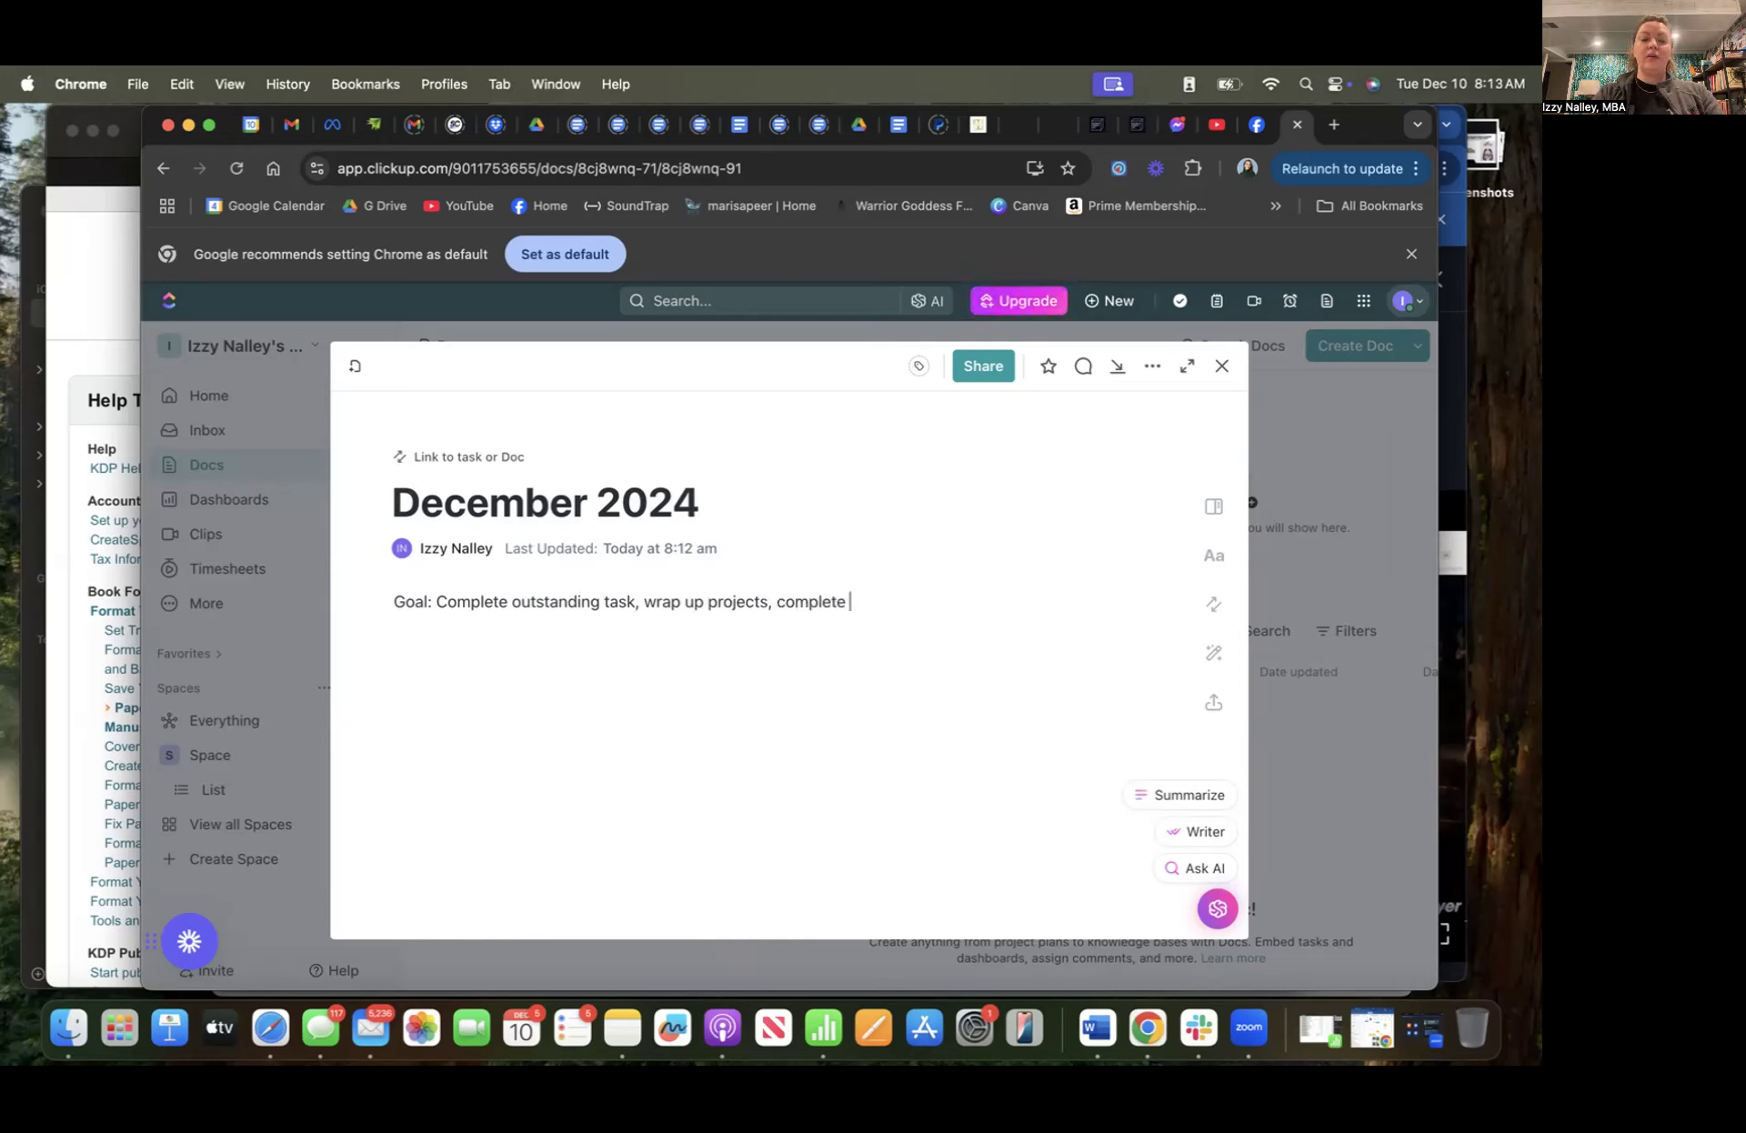
pyautogui.write(' o')
pyautogui.press('BackSpace')
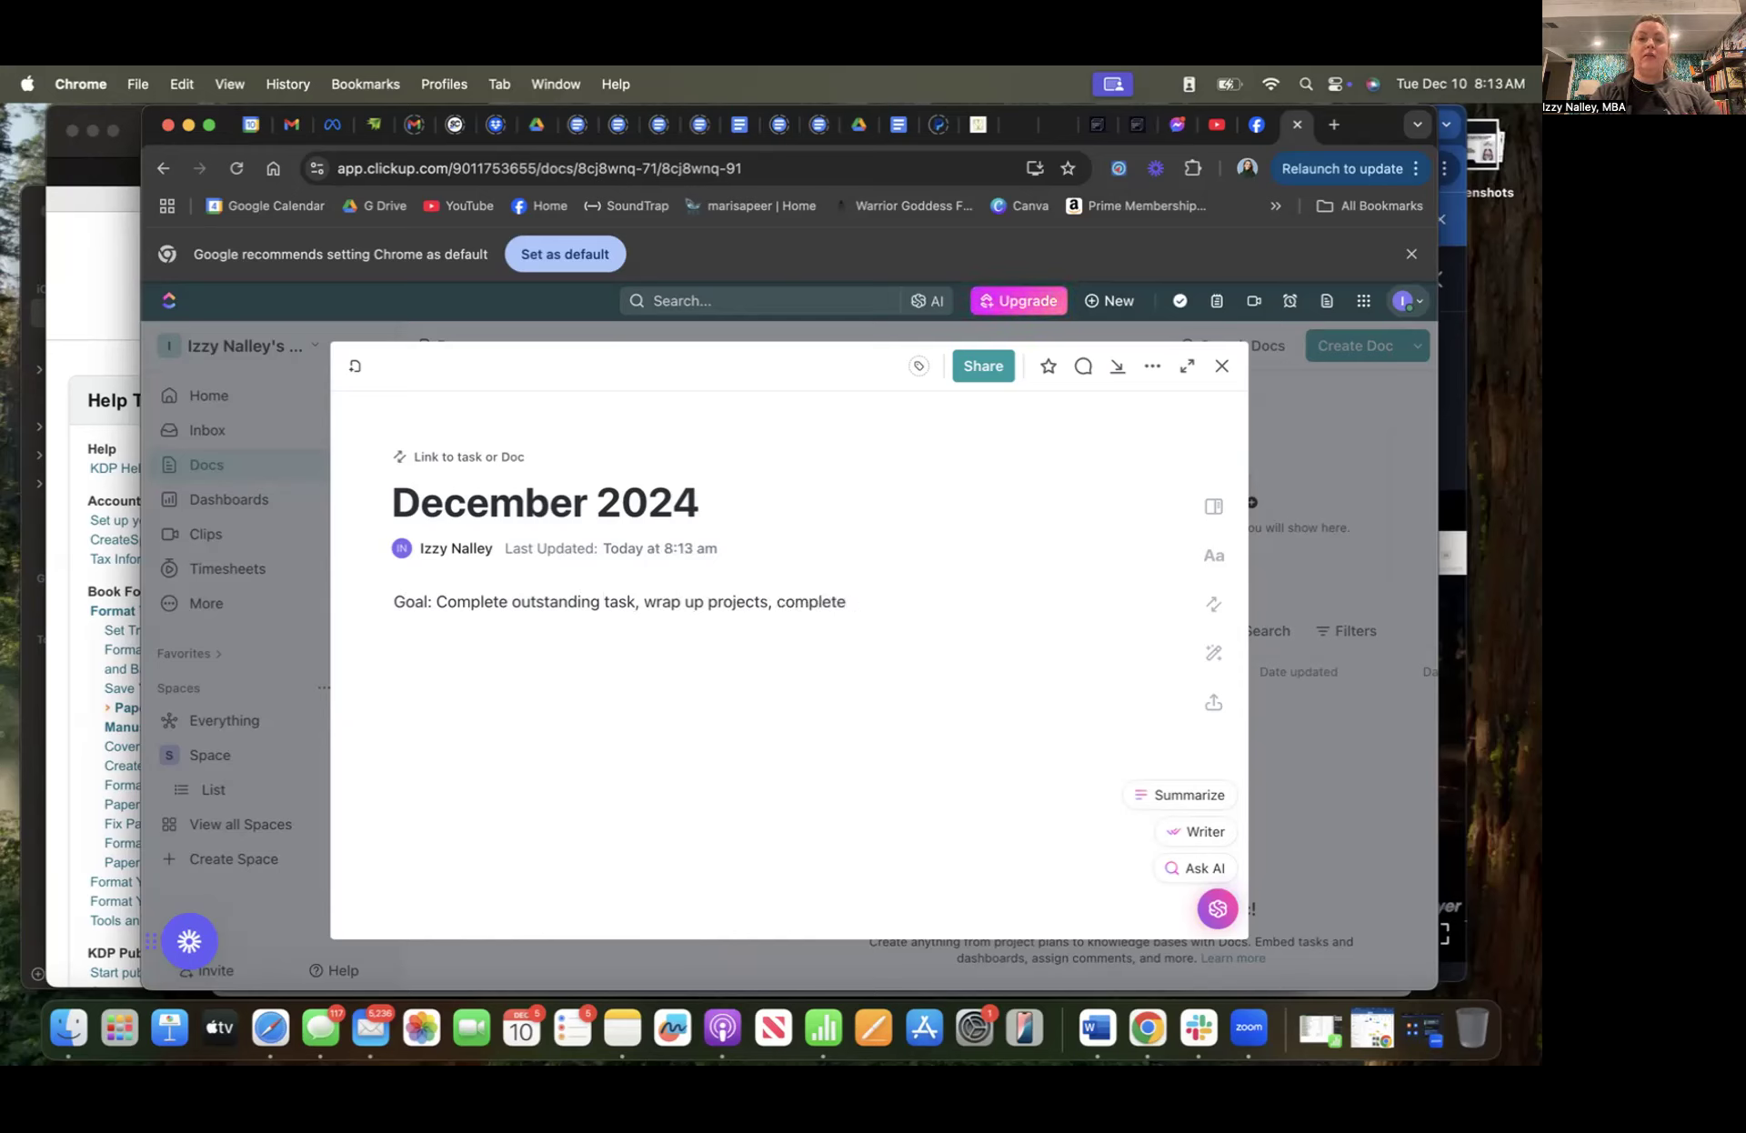
pyautogui.write('marketing ')
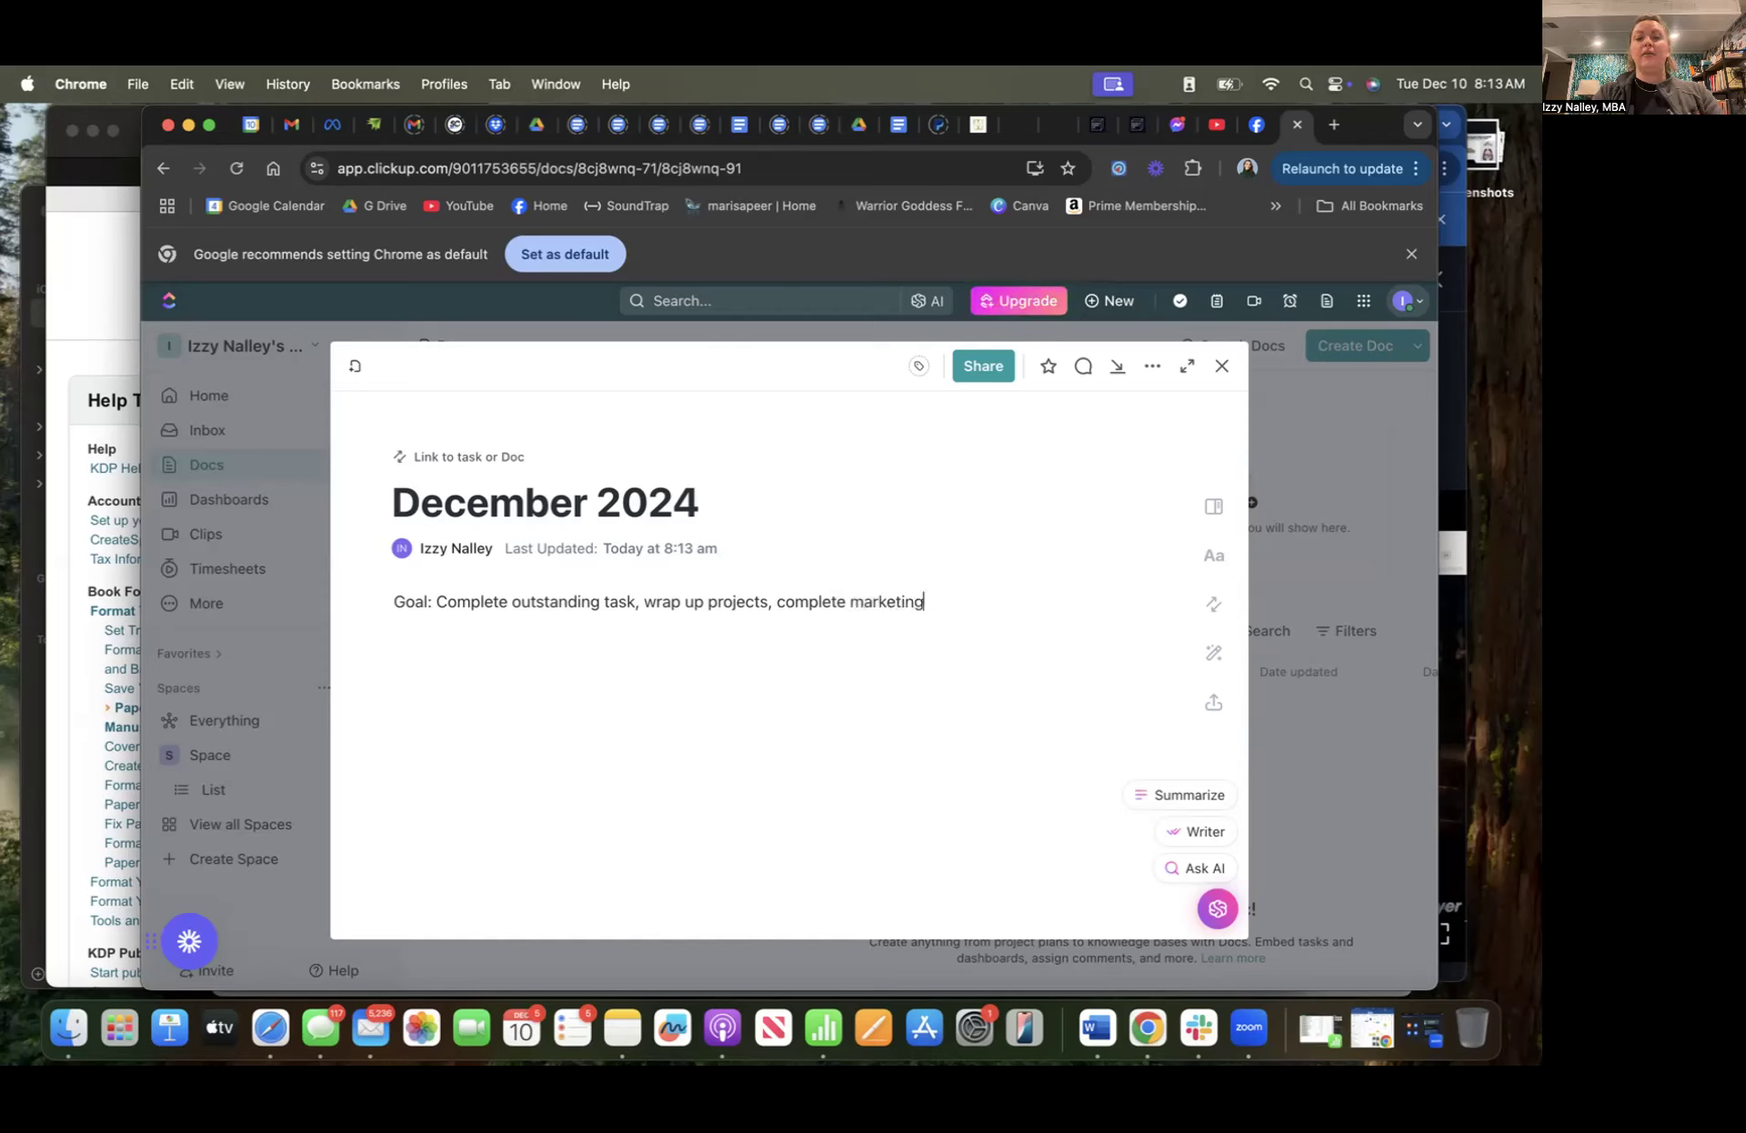
pyautogui.write('clients')
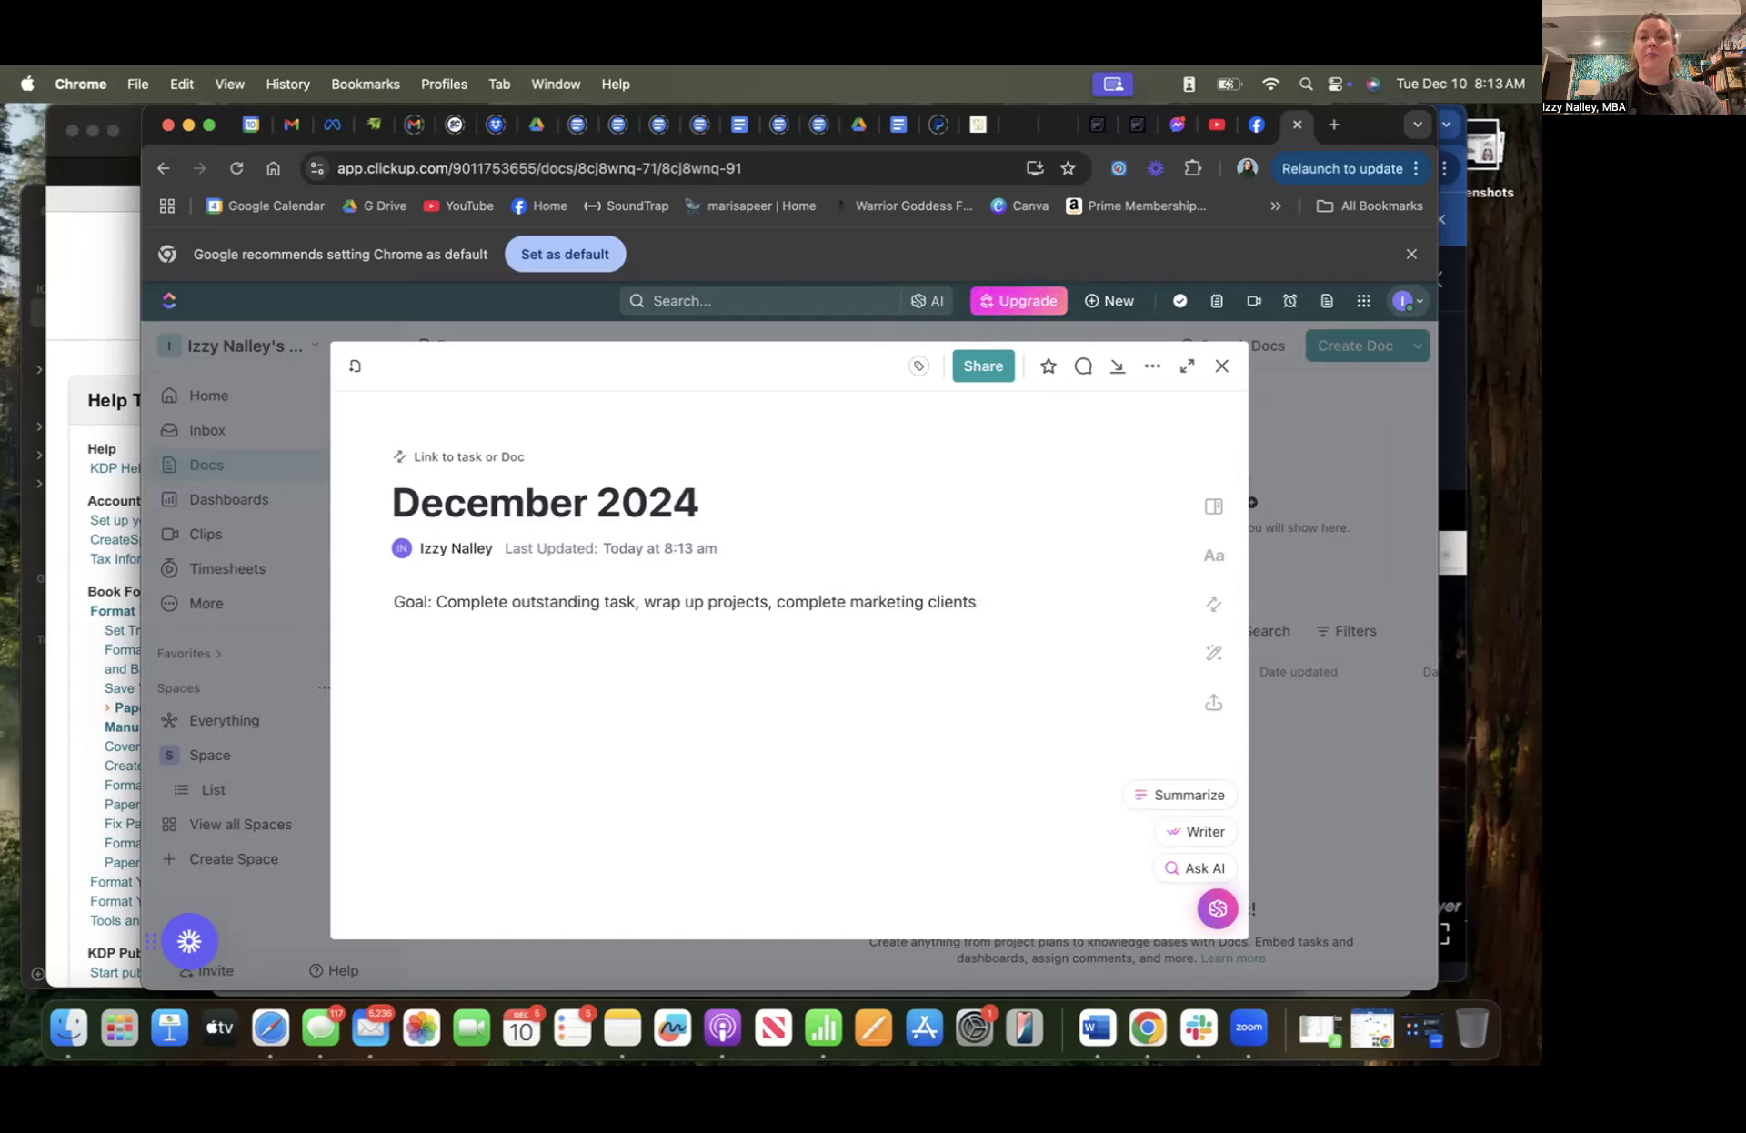
pyautogui.write('evaluations and 2025 plans')
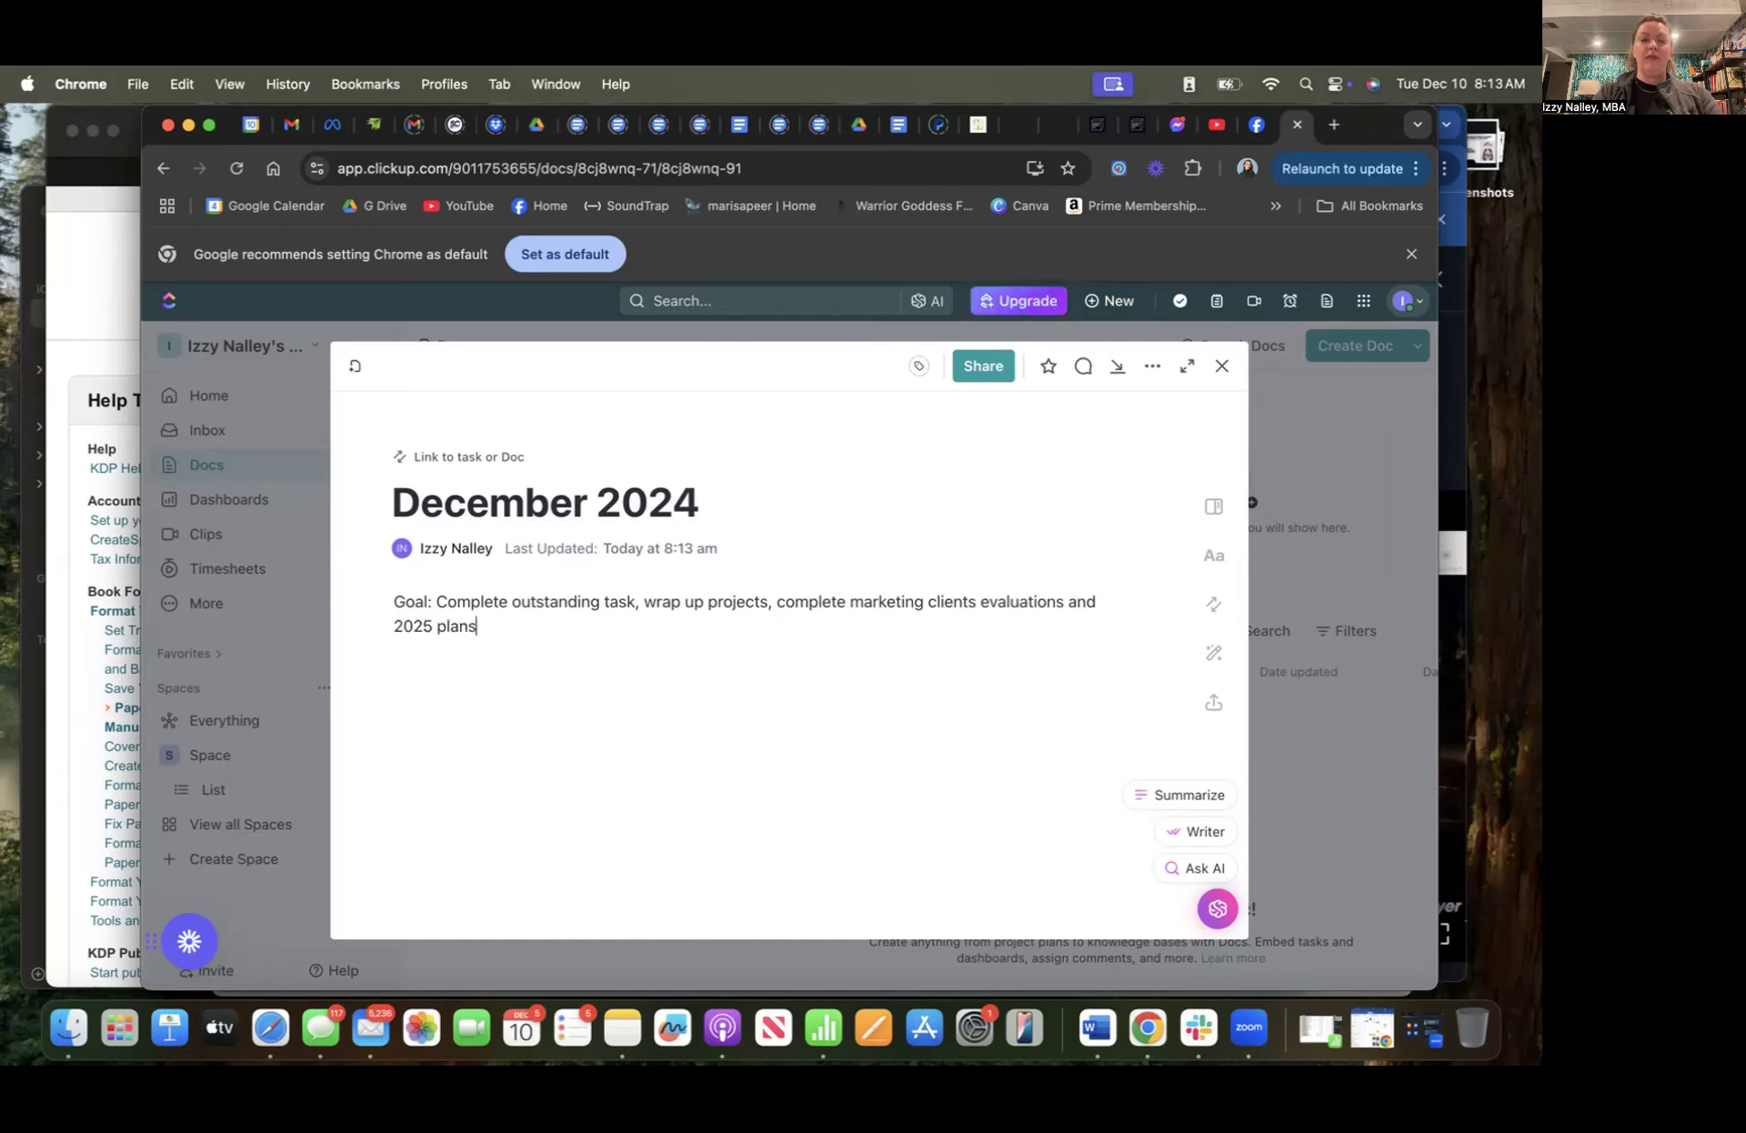
pyautogui.press('Return')
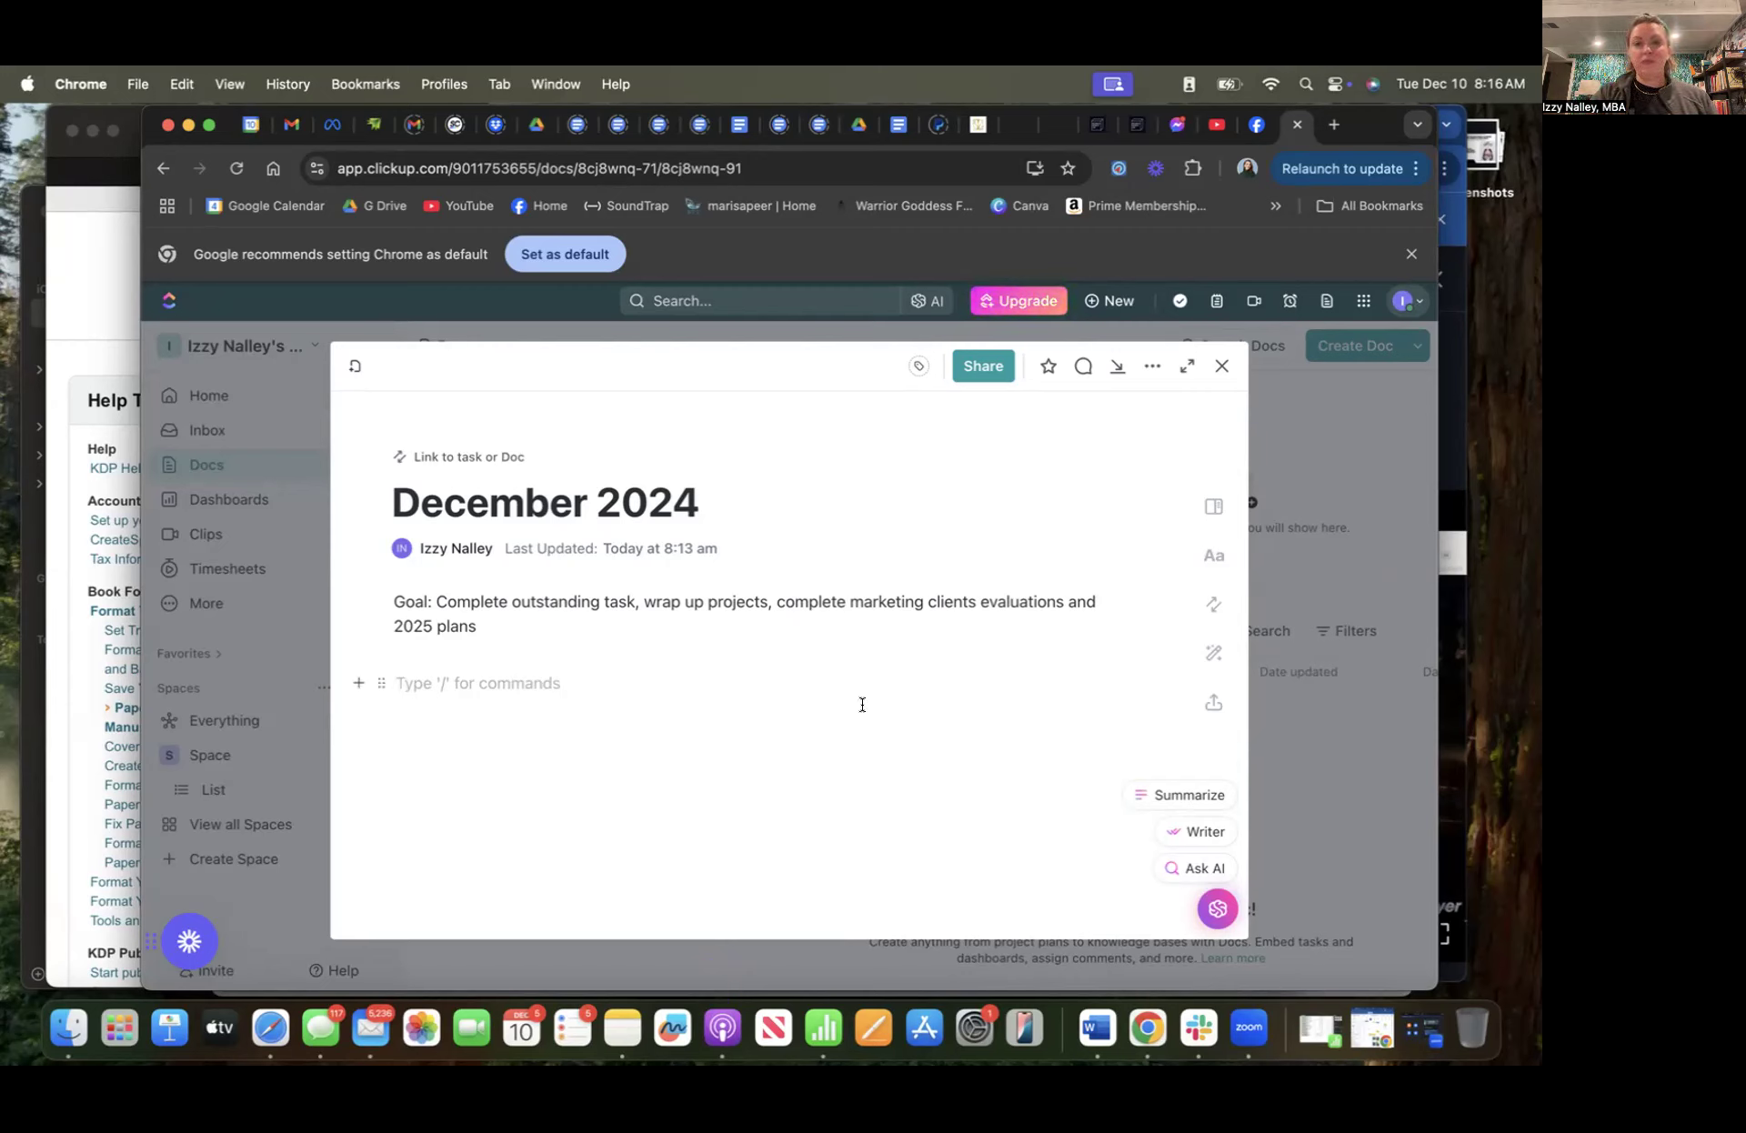
# Close the December 2024 Doc and reload the Docs overview page
pyautogui.click(1221, 369)
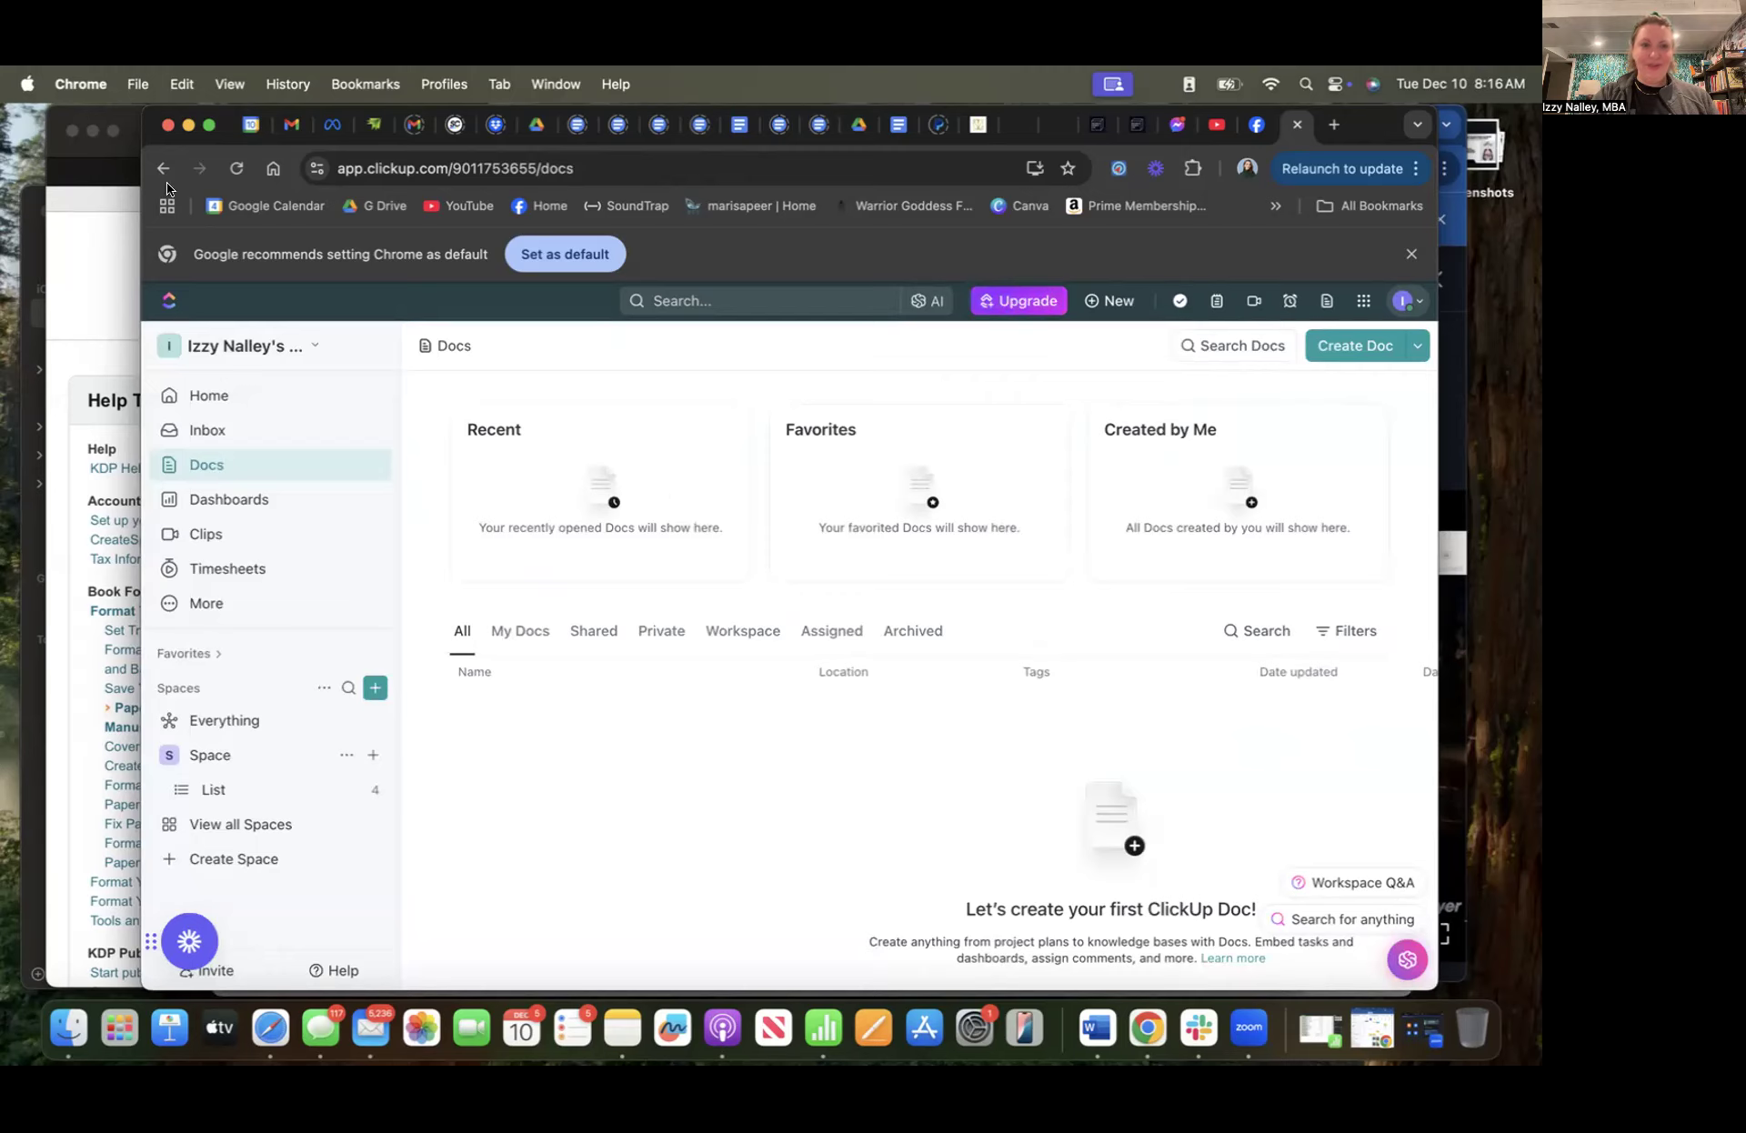
pyautogui.click(236, 168)
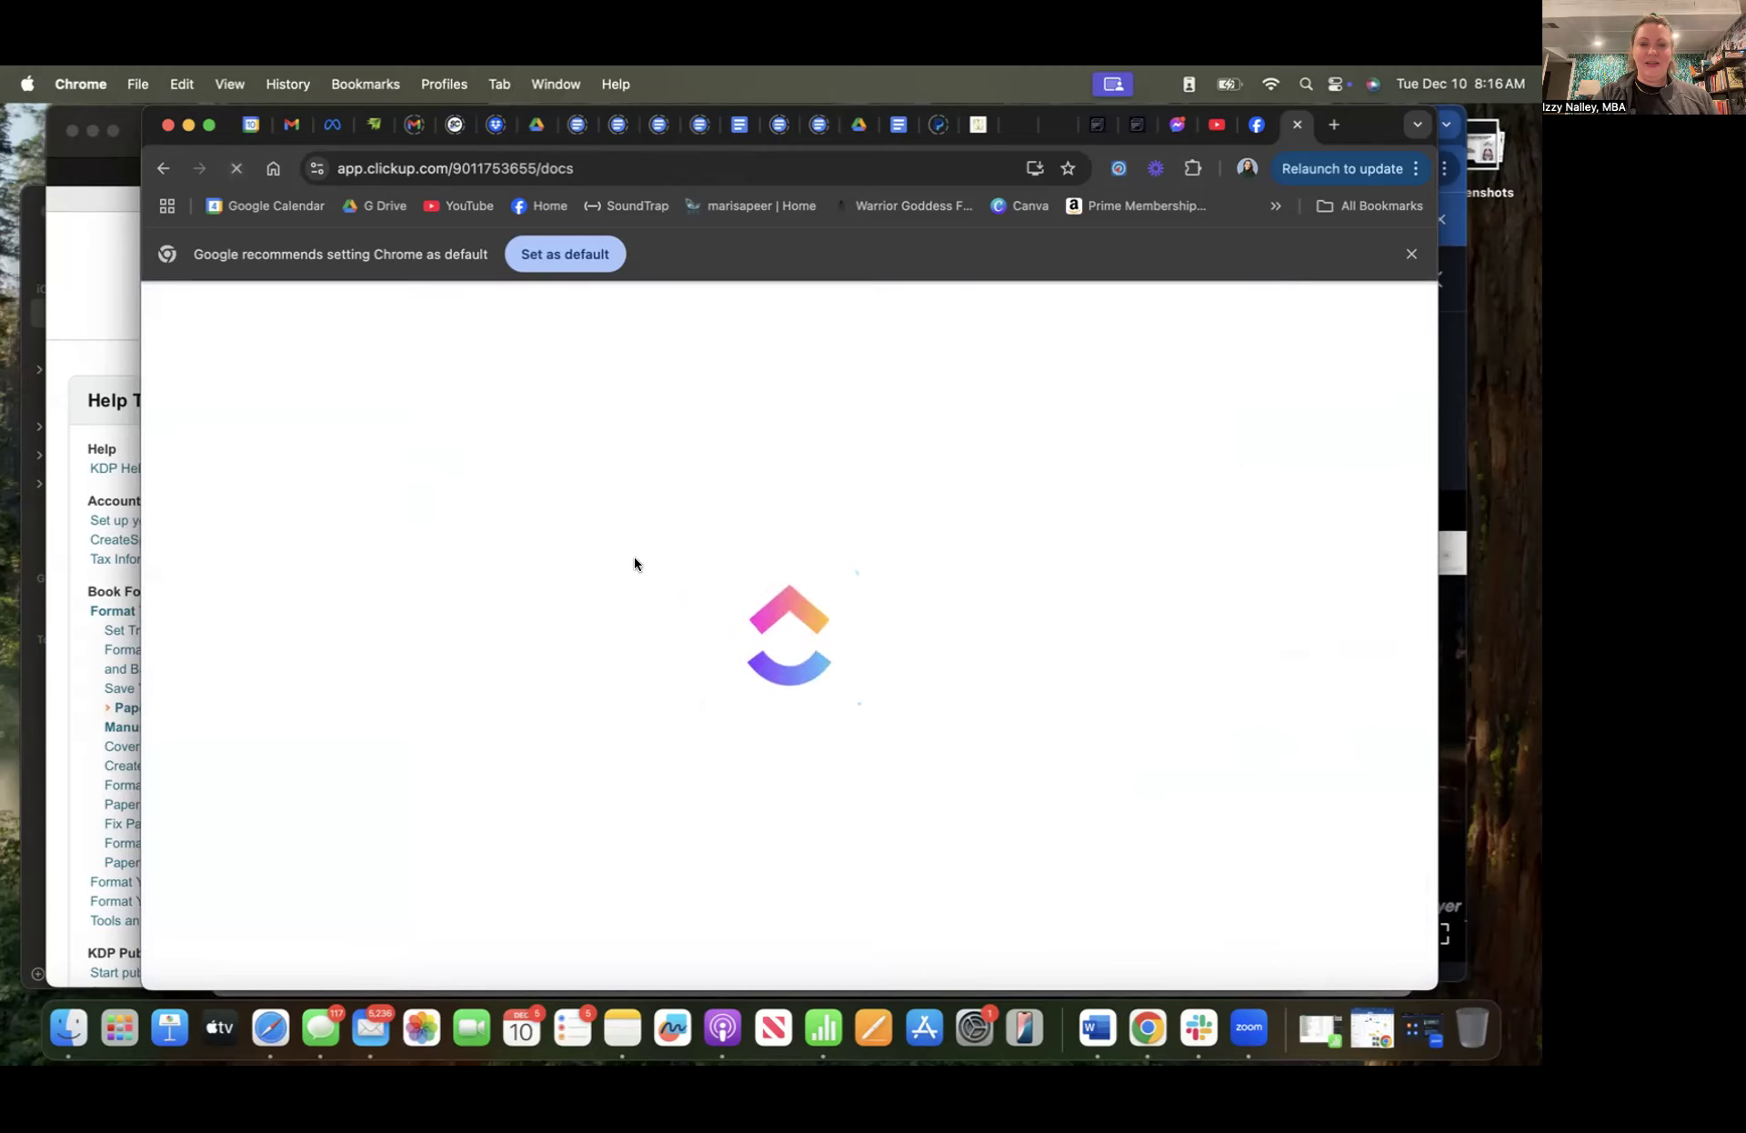